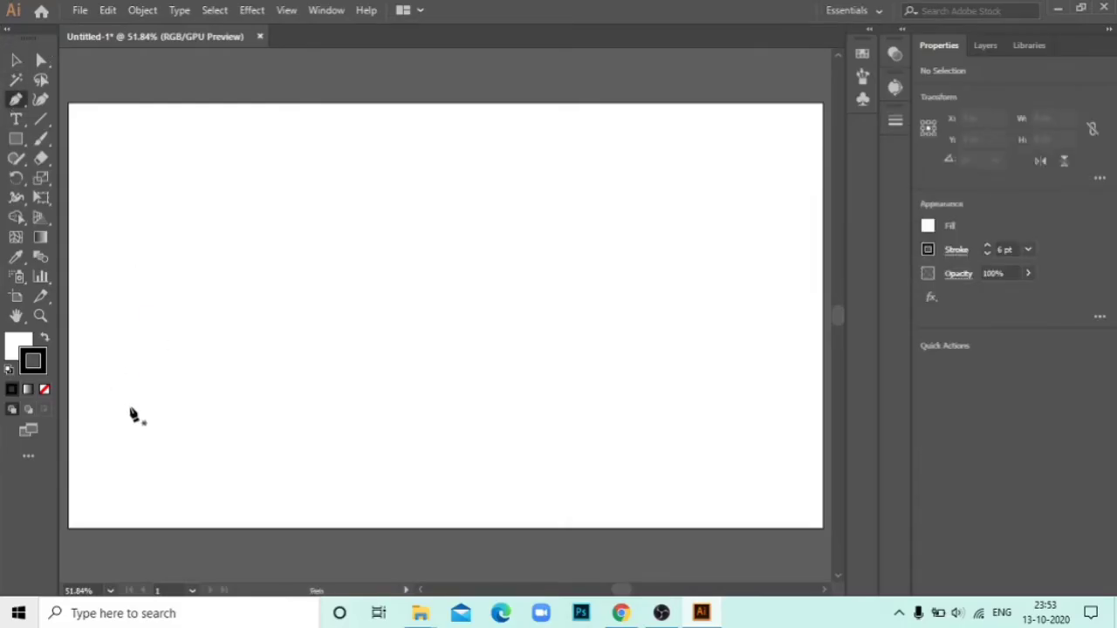
# Step: Draw a first ground-line attempt with the Pen tool, then delete it
pyautogui.moveTo(129, 406); pyautogui.dragTo(489, 392)
pyautogui.hotkey('ctrl', 'z')
pyautogui.click(146, 429)
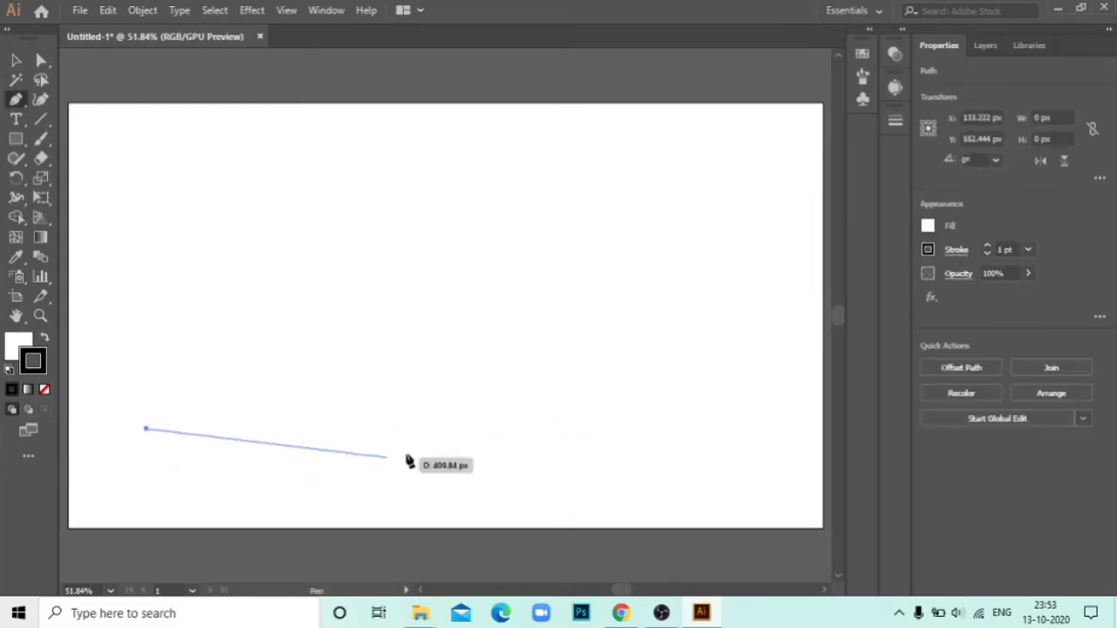
pyautogui.click(703, 428)
pyautogui.click(781, 429)
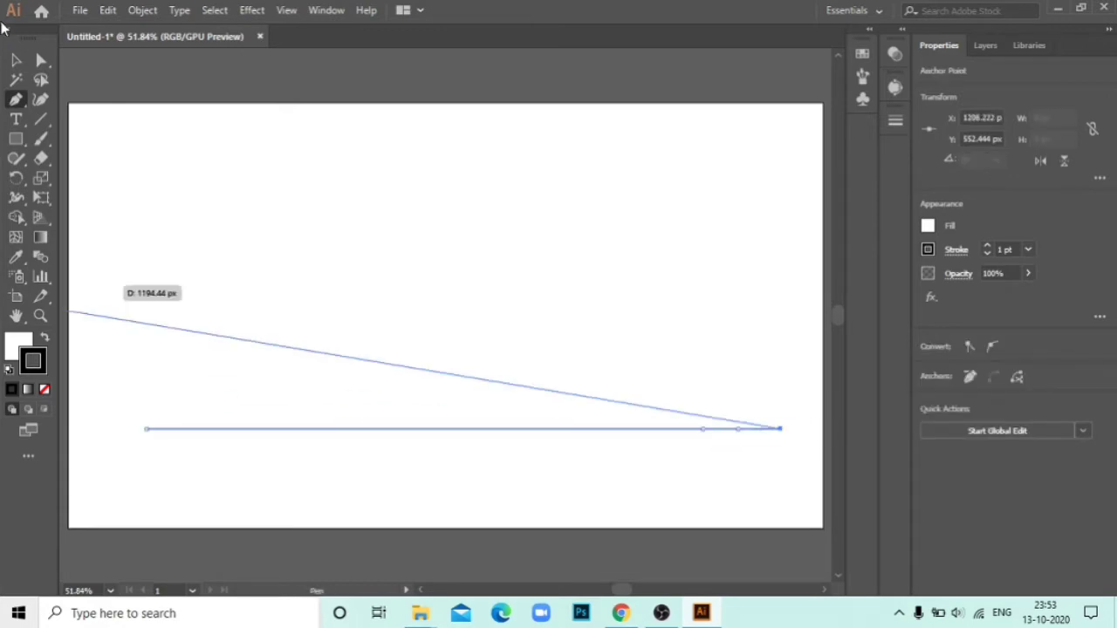
pyautogui.press('v')
pyautogui.moveTo(267, 280); pyautogui.dragTo(735, 433)
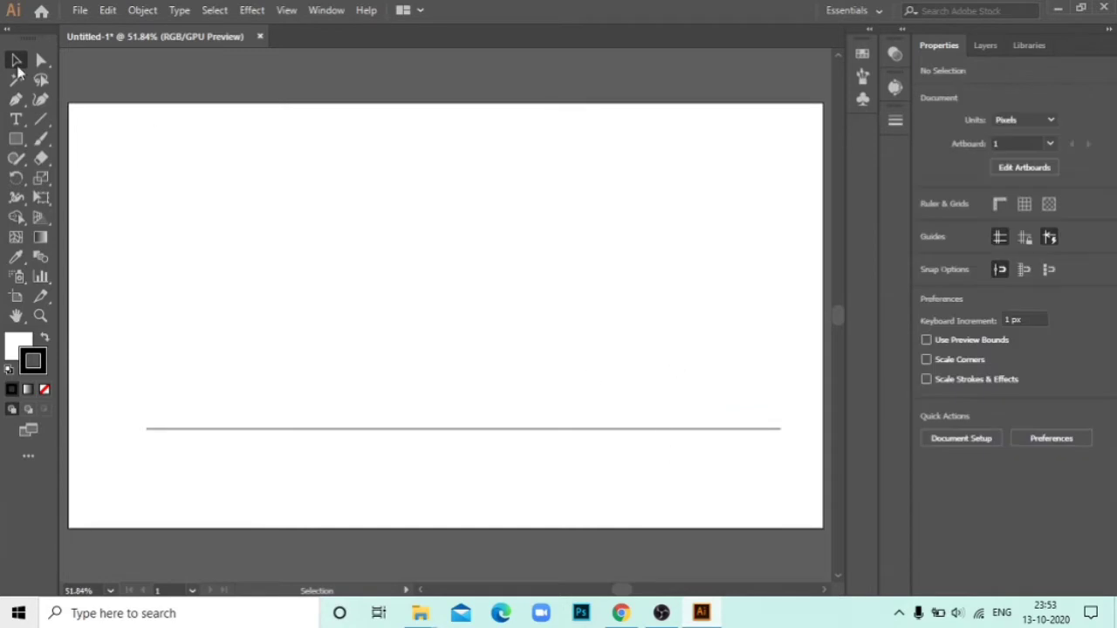
pyautogui.click(249, 428)
pyautogui.press('Delete')
# Step: Draw a long horizontal ground line plus a short dash at its right end
pyautogui.press('p')
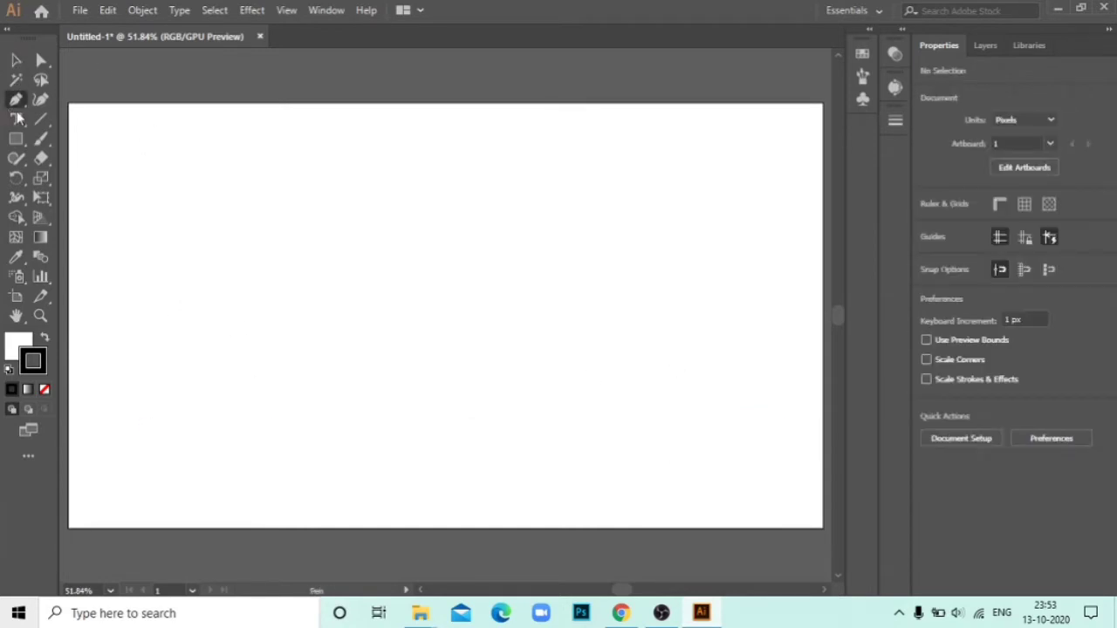
pyautogui.click(137, 442)
pyautogui.click(703, 440)
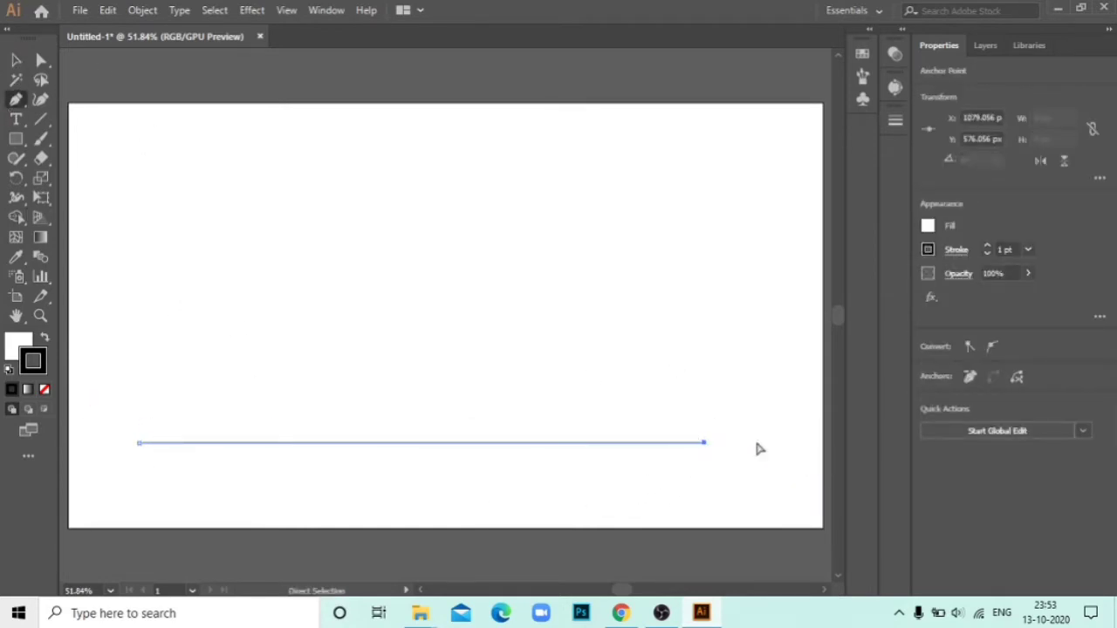
pyautogui.press('Escape')
pyautogui.click(743, 443)
pyautogui.click(15, 59)
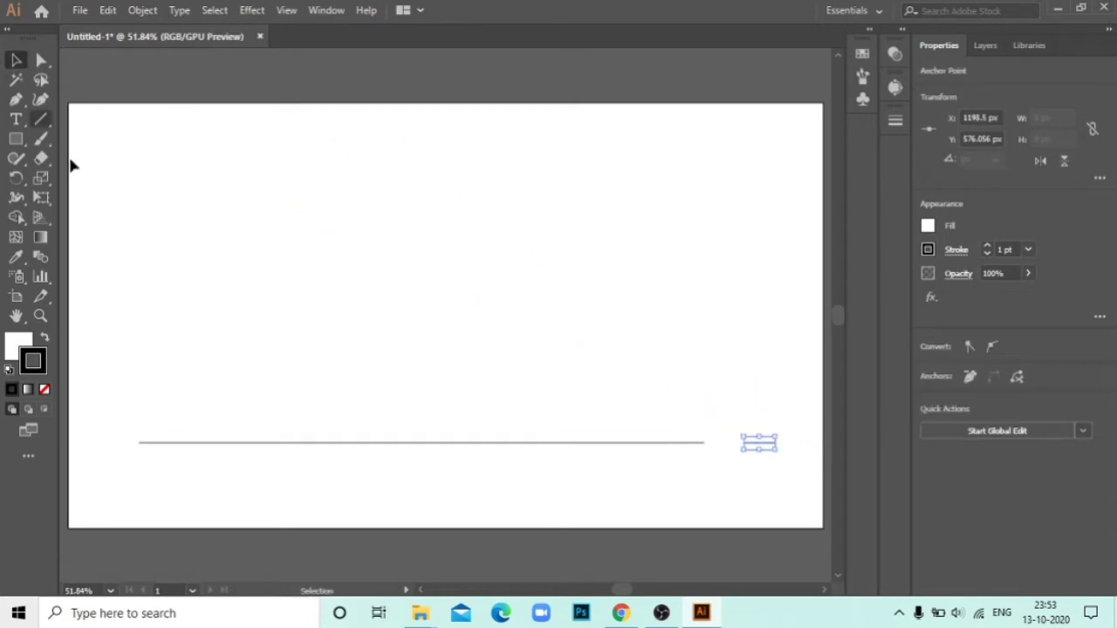
# Step: Give both ground lines a 4 pt stroke with a tapered width profile
pyautogui.moveTo(113, 209); pyautogui.dragTo(756, 473)
pyautogui.click(987, 247)
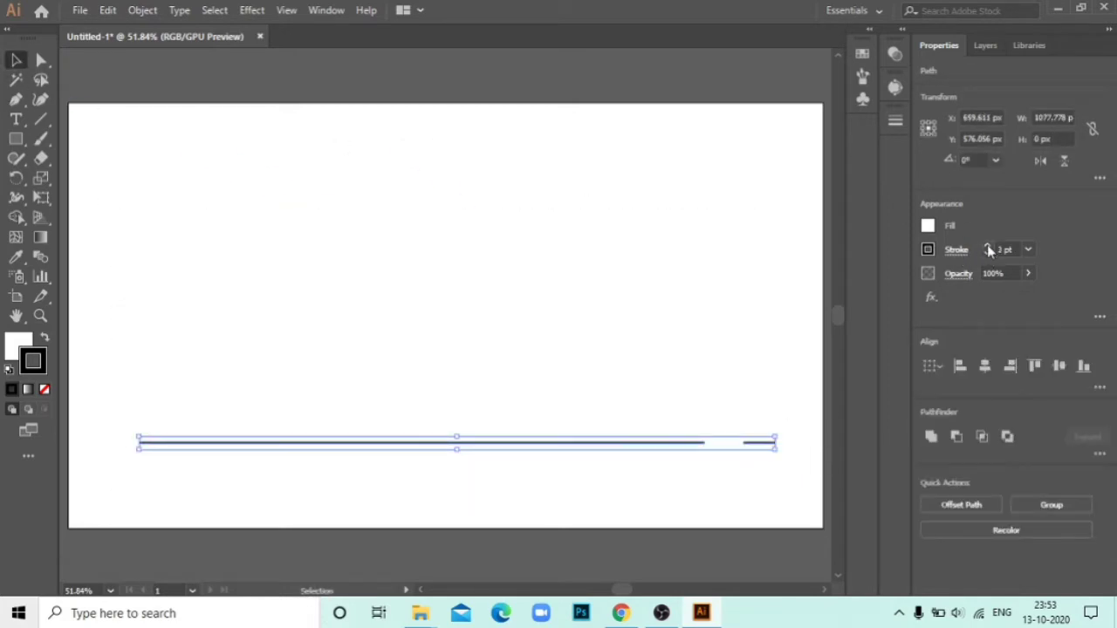
pyautogui.click(895, 120)
pyautogui.click(821, 372)
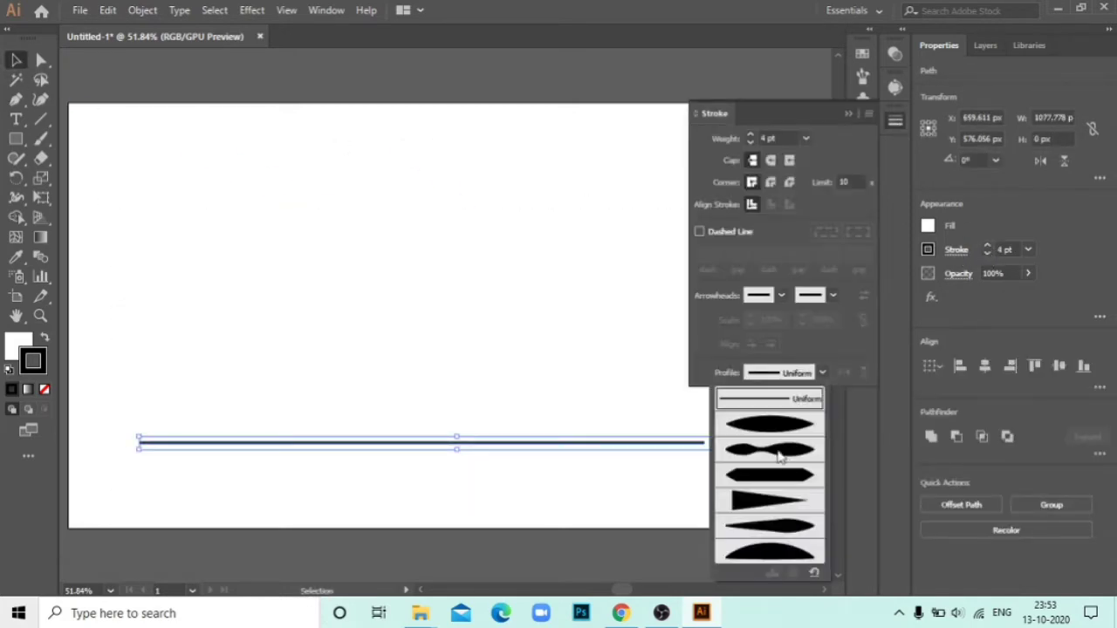
pyautogui.click(760, 459)
pyautogui.click(586, 191)
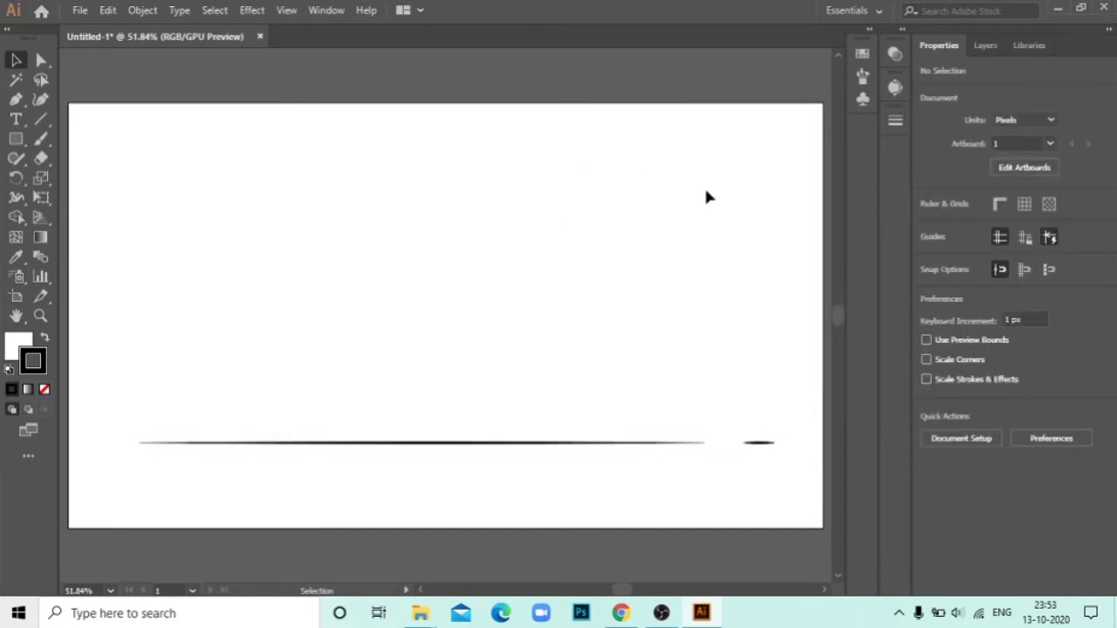
pyautogui.click(16, 98)
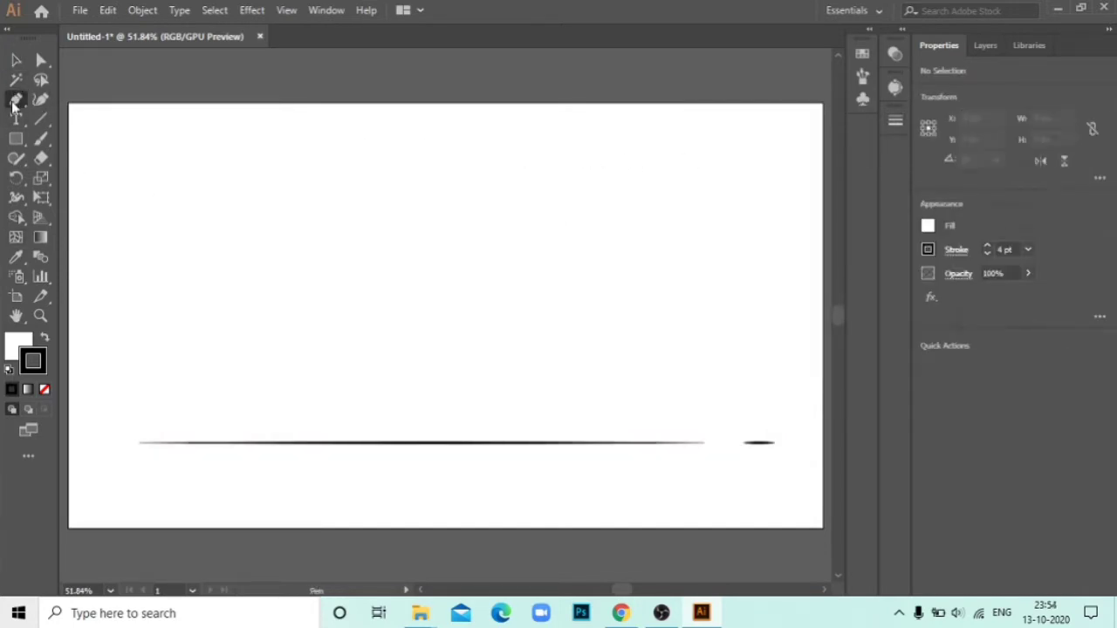
# Step: Draw the pot body rectangle above the line, narrow it, and round its bottom corners
pyautogui.click(16, 139)
pyautogui.moveTo(269, 304); pyautogui.dragTo(373, 407)
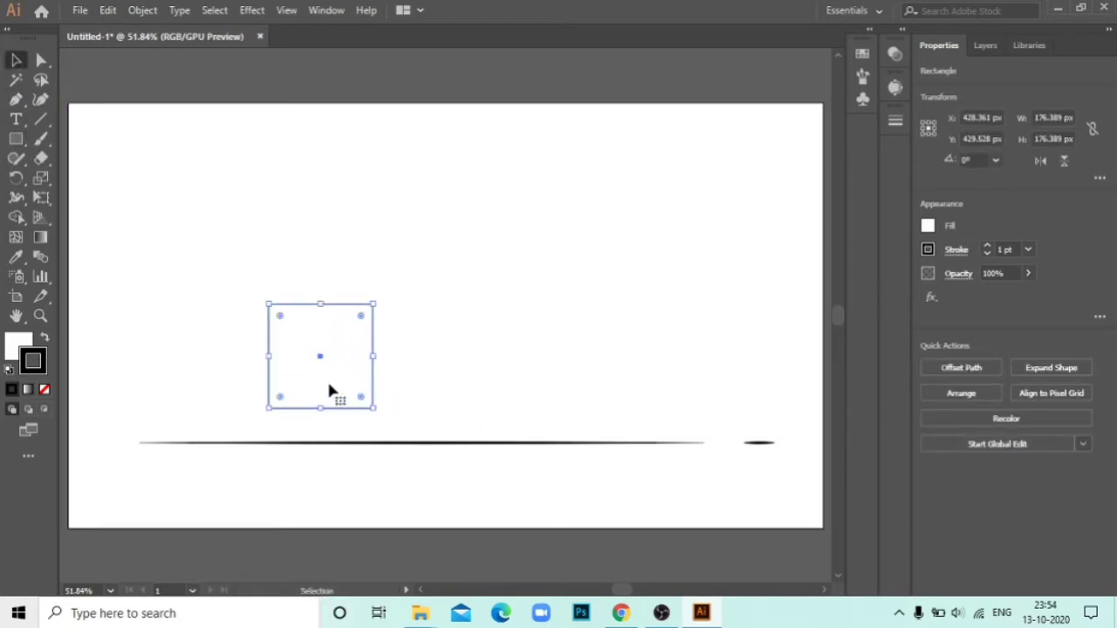
pyautogui.moveTo(376, 358); pyautogui.dragTo(364, 359)
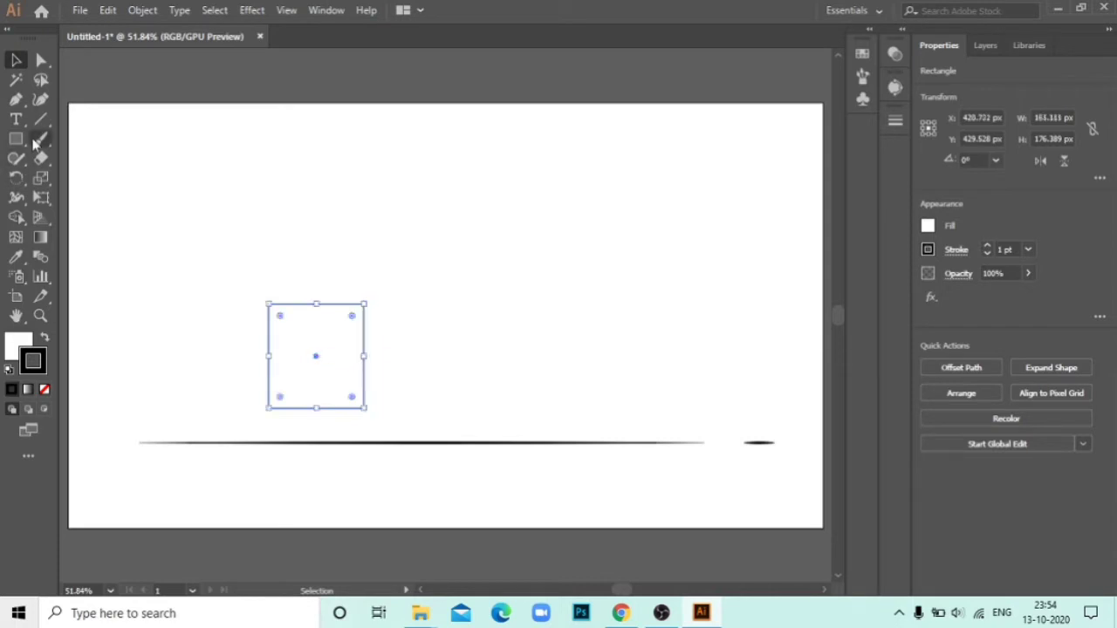
pyautogui.click(41, 59)
pyautogui.moveTo(305, 408)
pyautogui.mouseDown()
pyautogui.moveTo(383, 411)
pyautogui.moveTo(343, 387)
pyautogui.mouseUp()
pyautogui.click(457, 369)
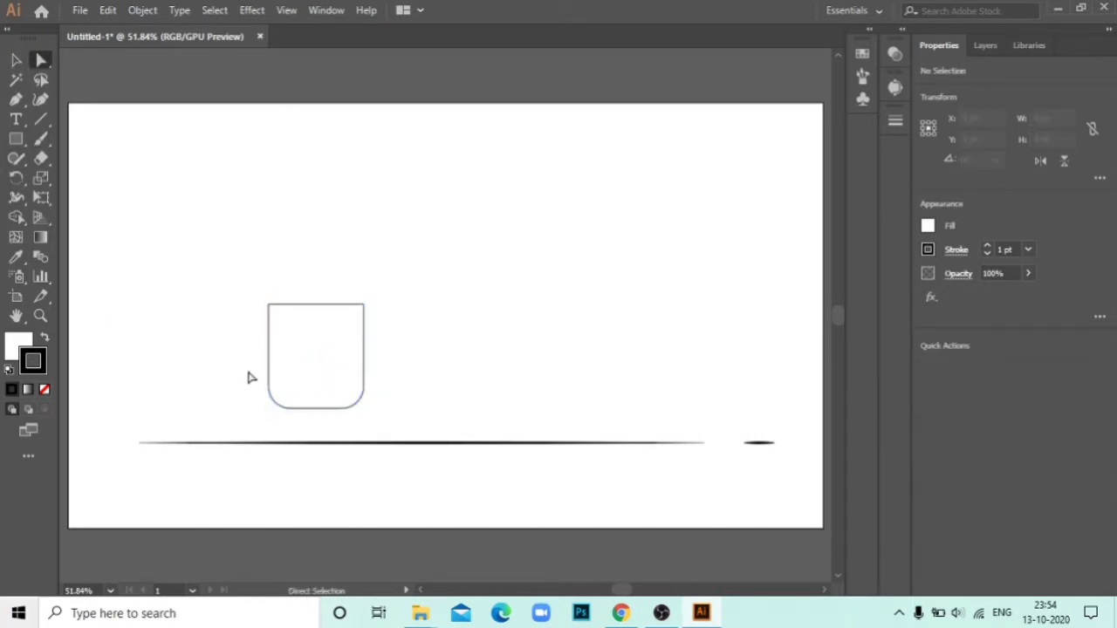
# Step: Draw a wide flat rectangle for the rim and place it on top of the pot body
pyautogui.click(15, 138)
pyautogui.moveTo(230, 262); pyautogui.dragTo(376, 284)
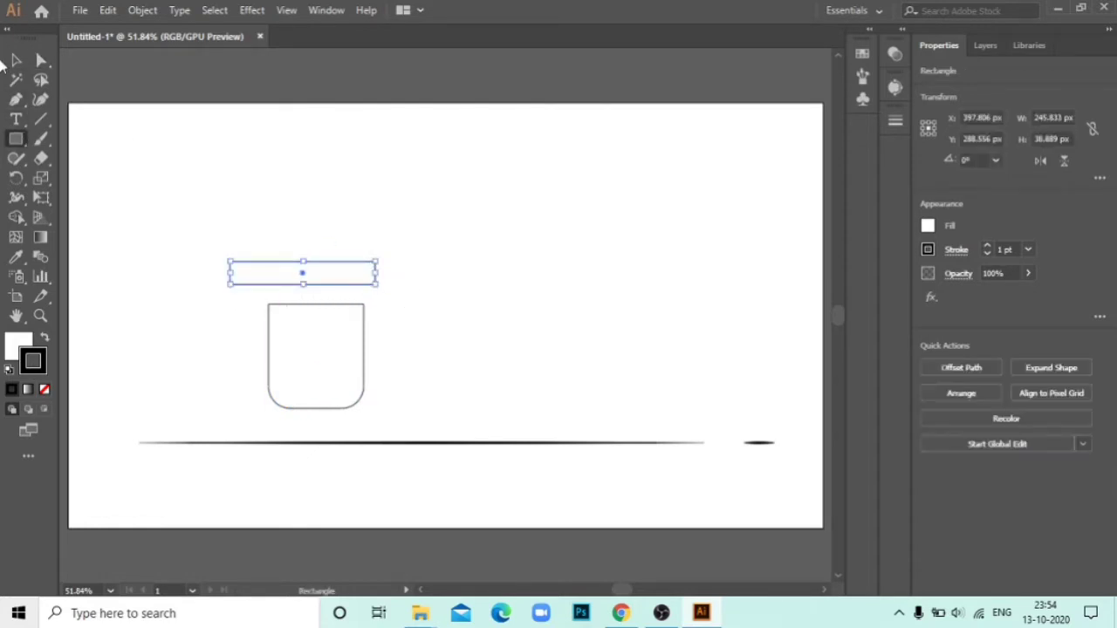
pyautogui.press('v')
pyautogui.moveTo(283, 268); pyautogui.dragTo(297, 288)
pyautogui.moveTo(499, 252); pyautogui.dragTo(284, 397)
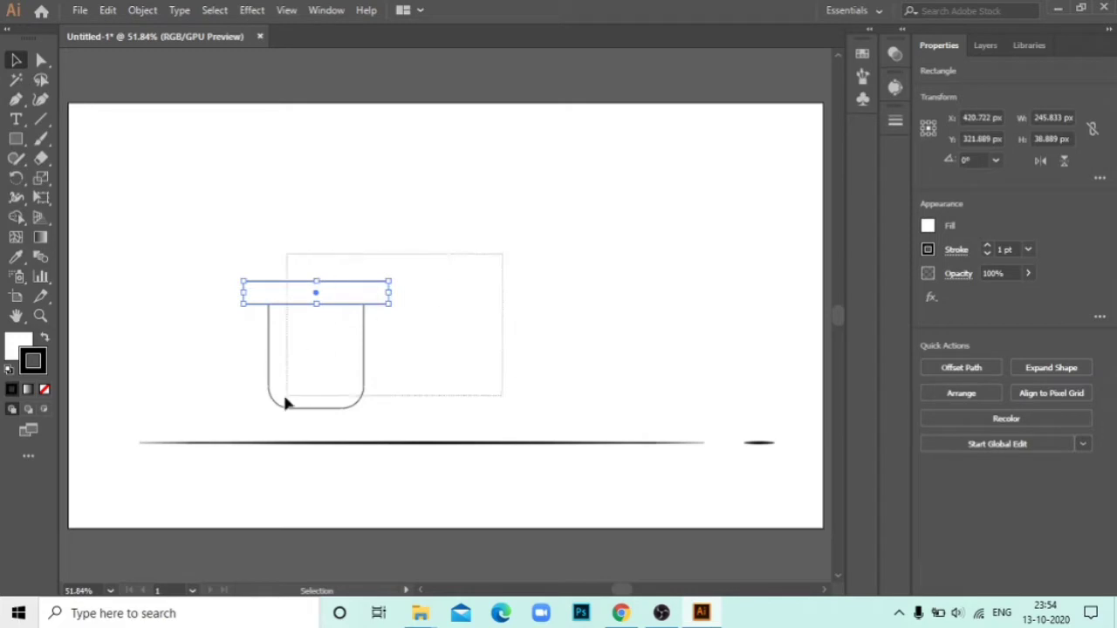
pyautogui.click(387, 256)
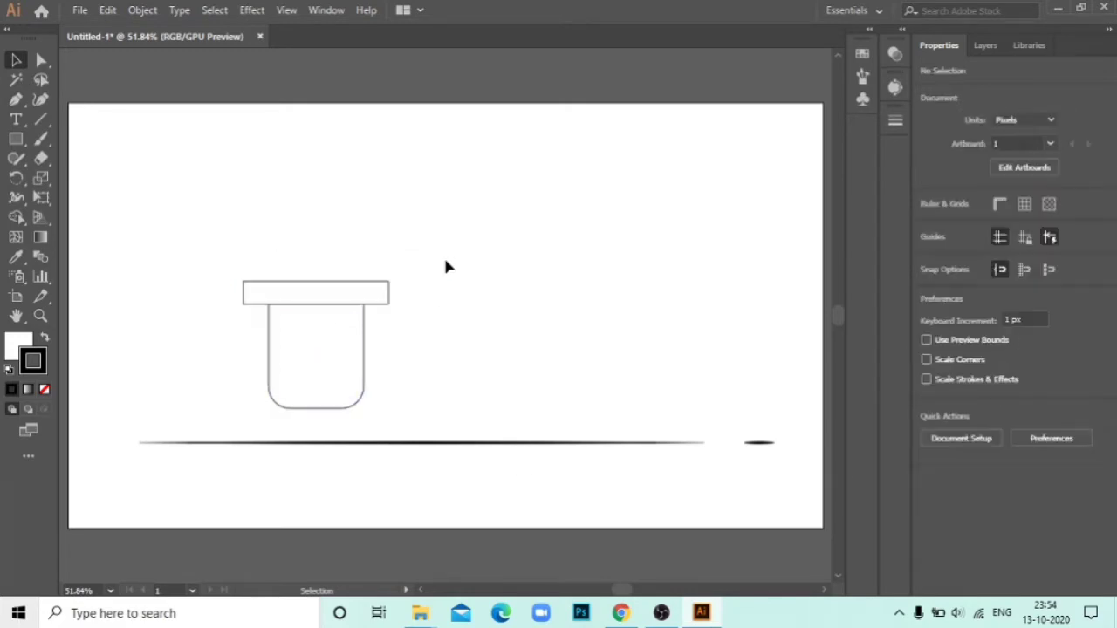
pyautogui.click(41, 59)
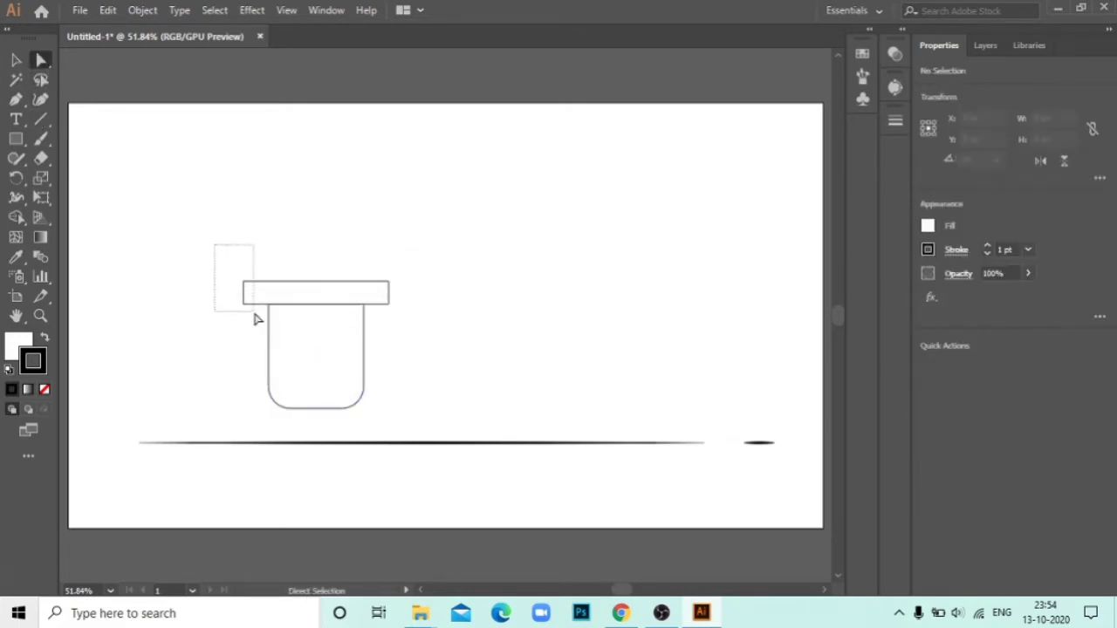
# Step: Try adjusting the rim's anchors and corner rounding, undoing the stretched anchor
pyautogui.moveTo(232, 267)
pyautogui.mouseDown()
pyautogui.moveTo(406, 312)
pyautogui.moveTo(392, 294)
pyautogui.mouseUp()
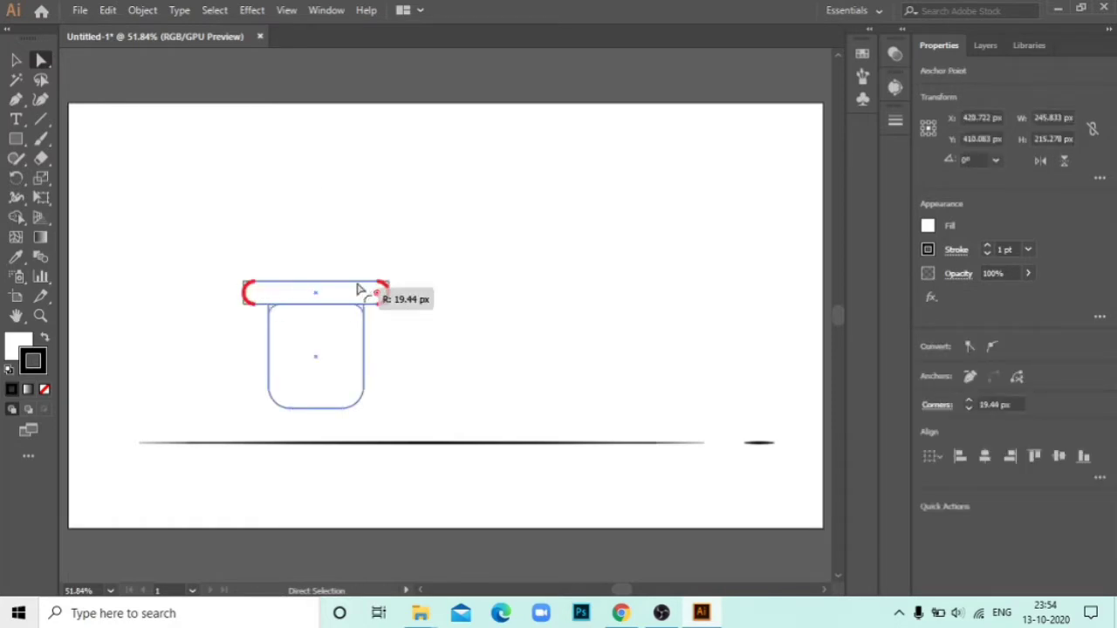
pyautogui.click(431, 230)
pyautogui.moveTo(321, 298); pyautogui.dragTo(427, 298)
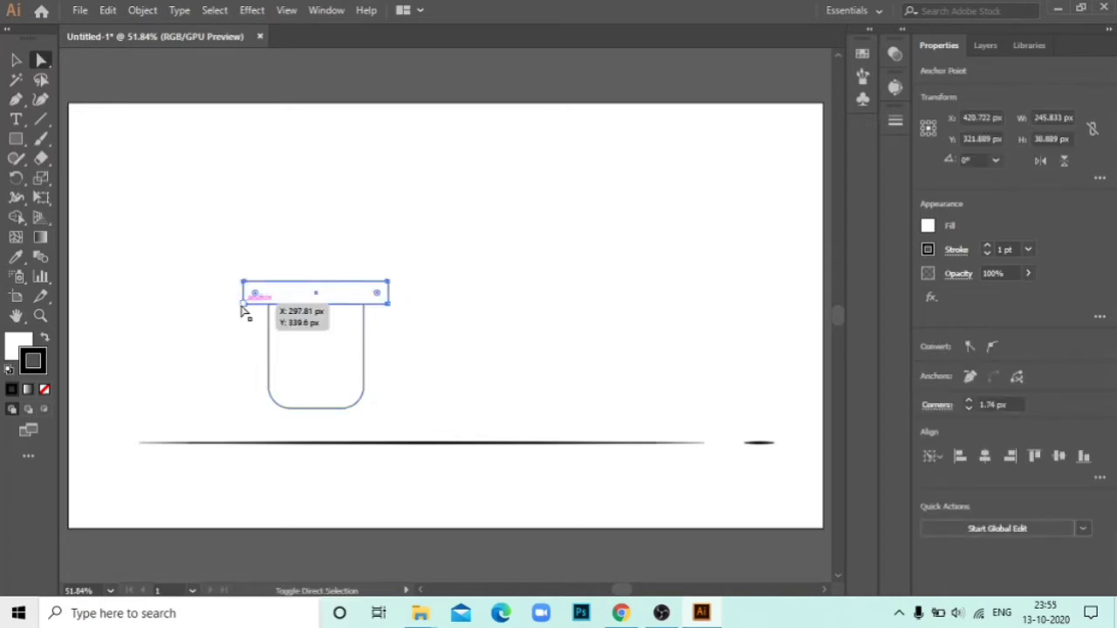
pyautogui.moveTo(259, 297); pyautogui.dragTo(267, 295)
pyautogui.click(481, 295)
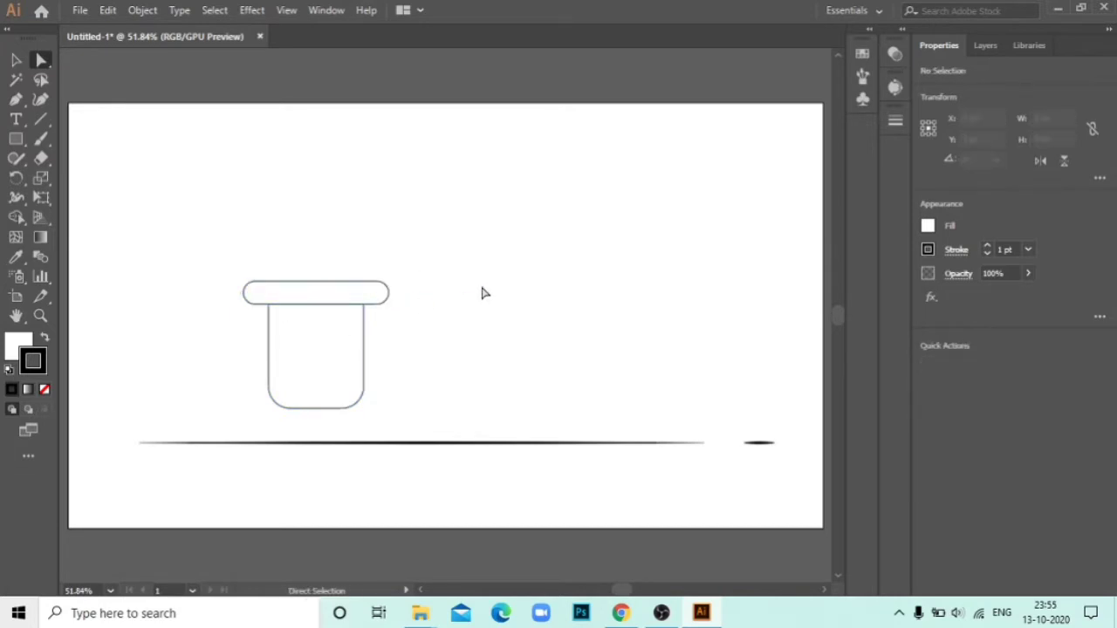
pyautogui.moveTo(480, 294)
pyautogui.mouseDown()
pyautogui.moveTo(390, 253)
pyautogui.moveTo(368, 295)
pyautogui.moveTo(481, 294)
pyautogui.mouseUp()
pyautogui.click(390, 253)
pyautogui.hotkey('ctrl', 'z')
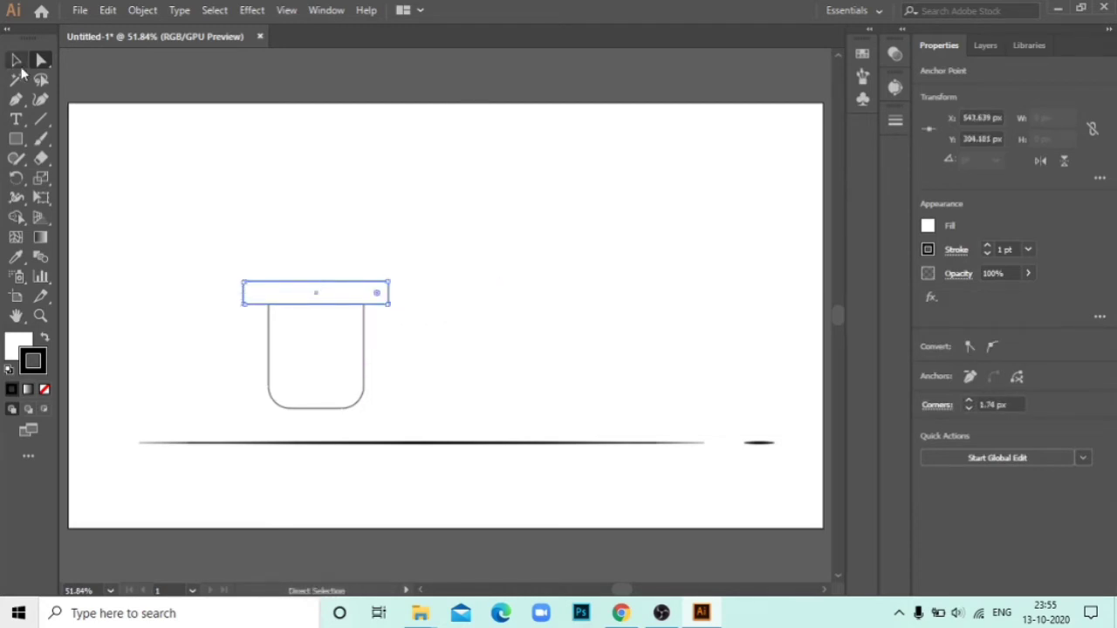
# Step: Shorten the rim from its right side, centre it over the body, and slightly round its corners
pyautogui.click(16, 60)
pyautogui.moveTo(390, 292); pyautogui.dragTo(367, 293)
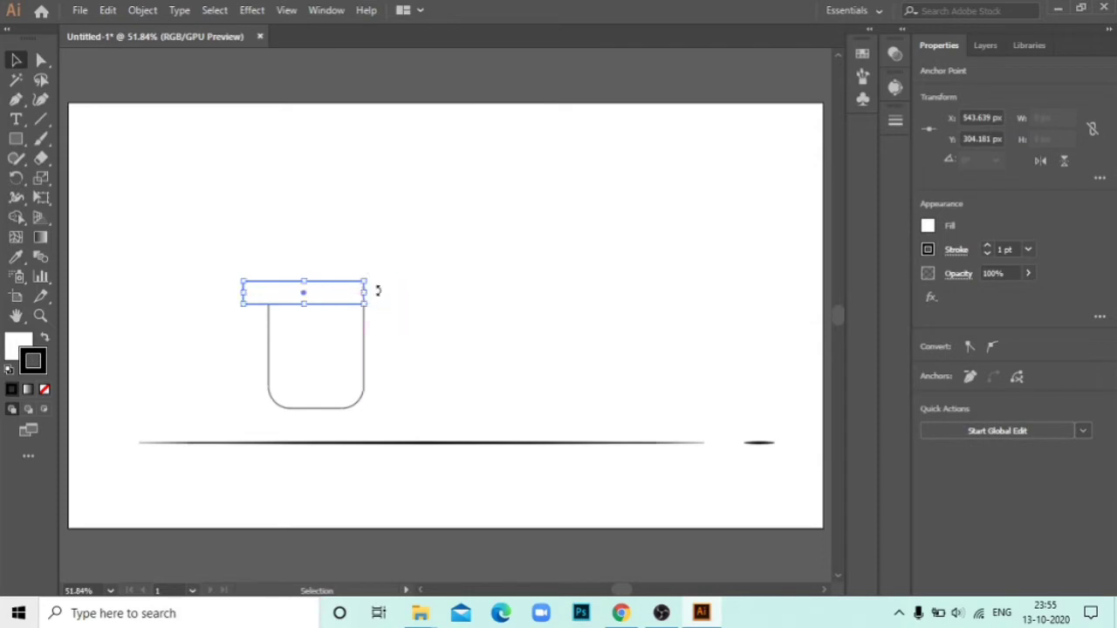
pyautogui.moveTo(417, 246); pyautogui.dragTo(294, 383)
pyautogui.click(985, 364)
pyautogui.click(446, 194)
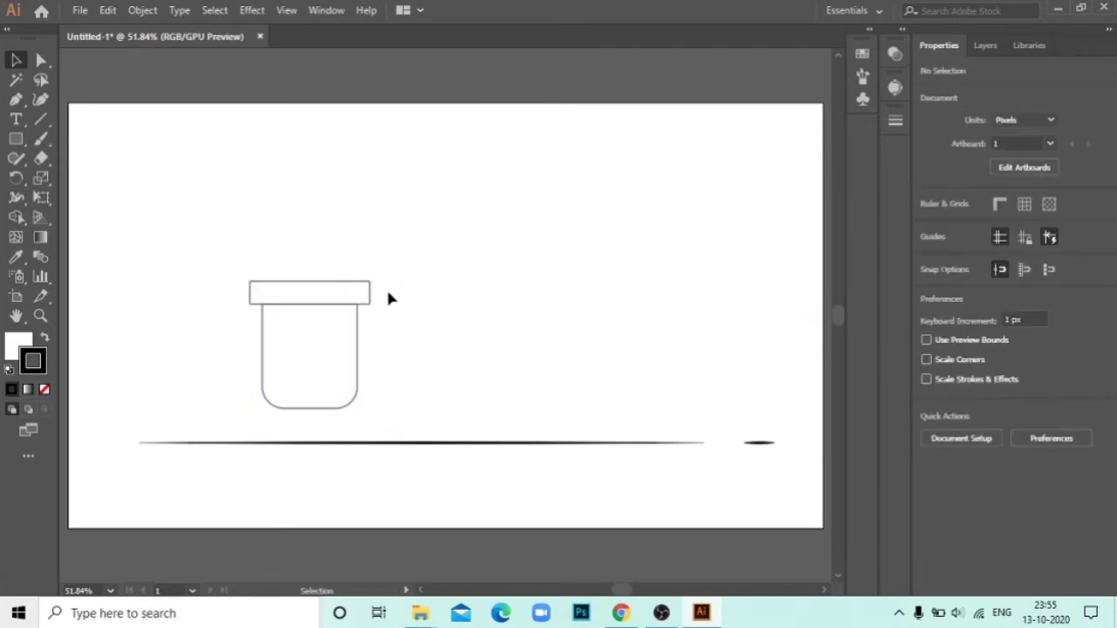
pyautogui.click(41, 60)
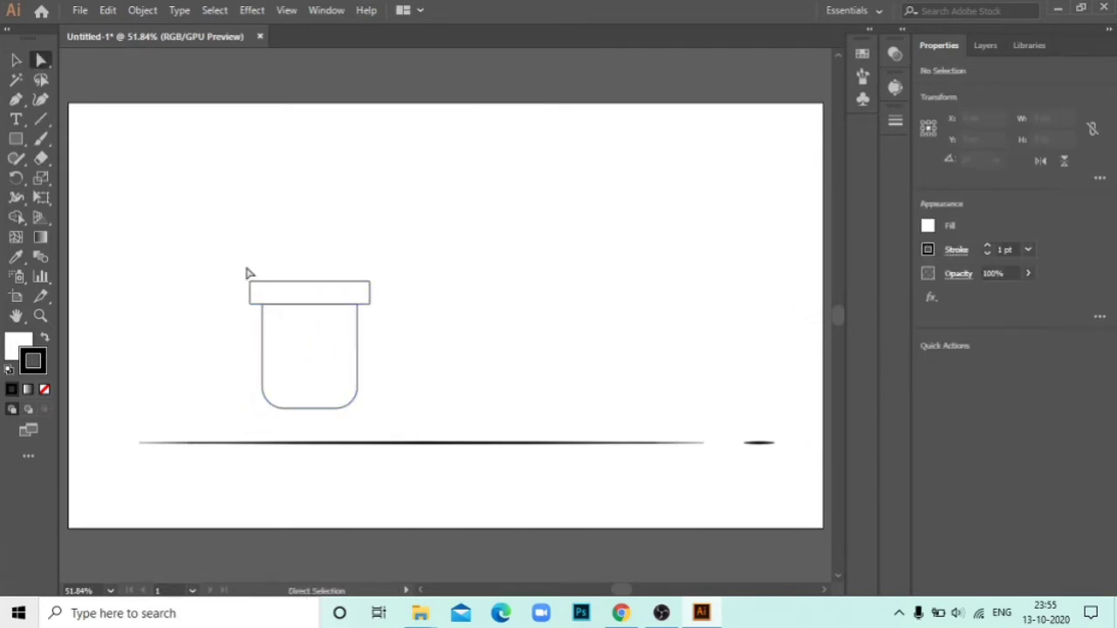
pyautogui.moveTo(373, 295); pyautogui.dragTo(358, 292)
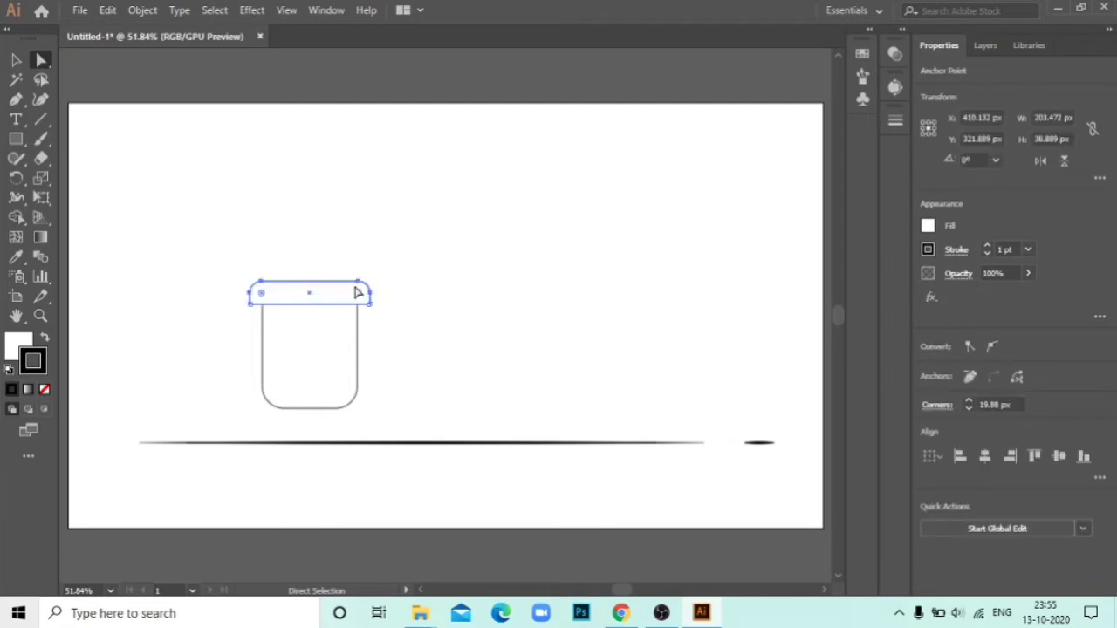
pyautogui.click(384, 297)
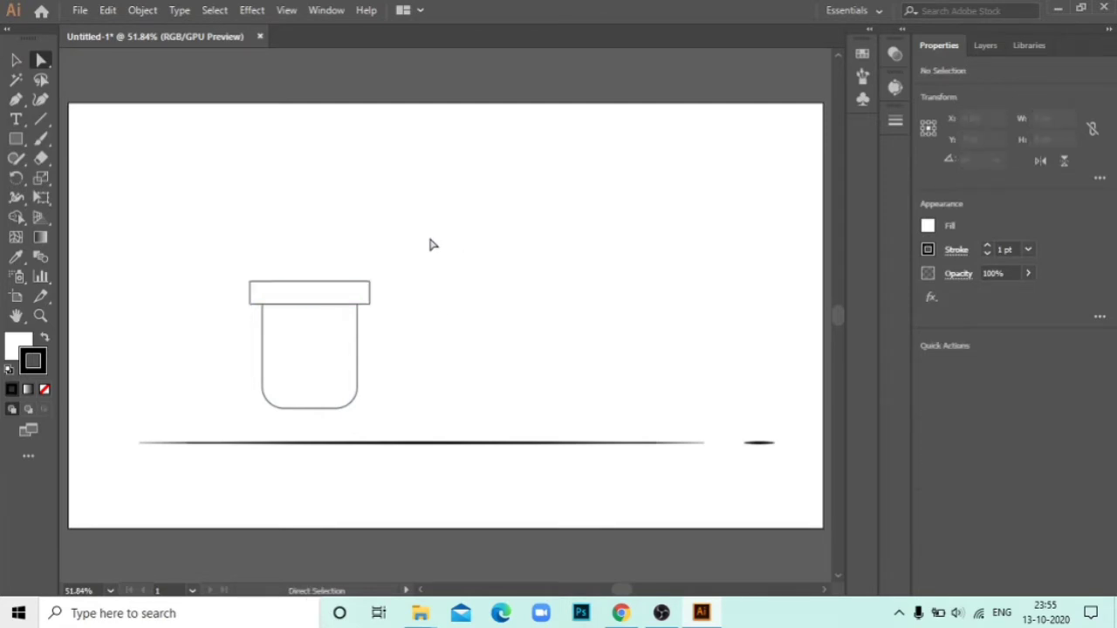
# Step: Fill the pot body with a saturated golden orange from the Color Picker
pyautogui.click(356, 332)
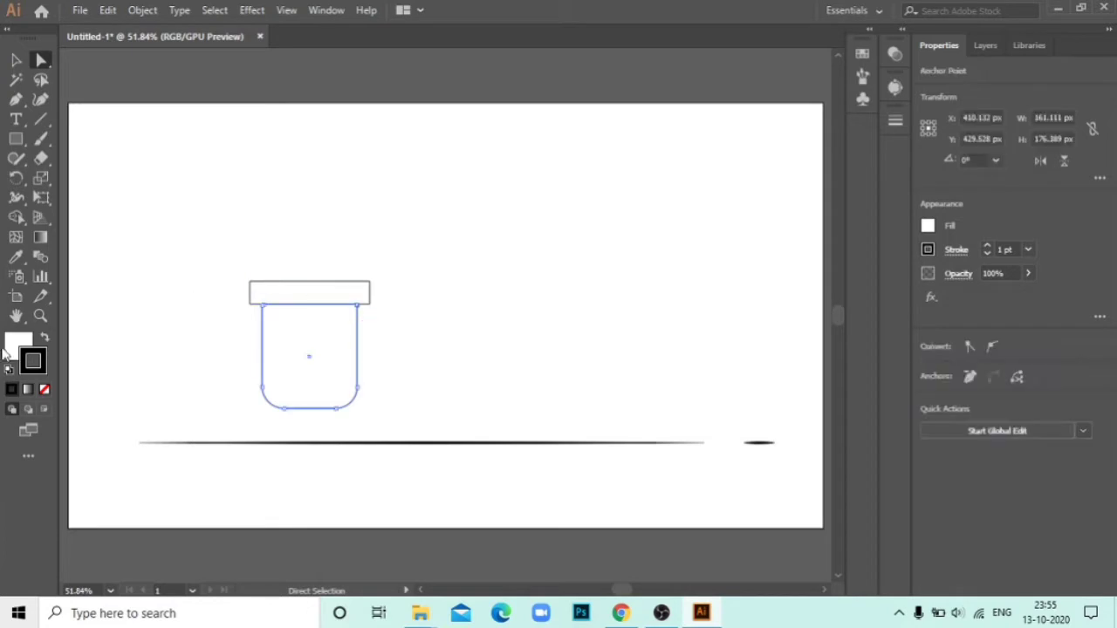
pyautogui.doubleClick(23, 343)
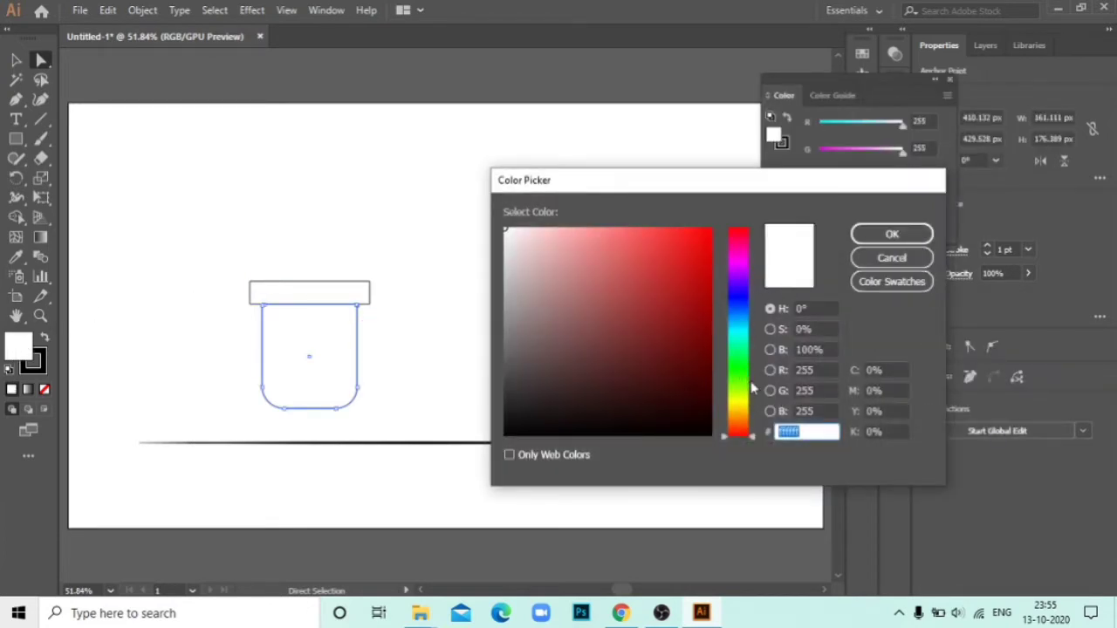
pyautogui.click(739, 400)
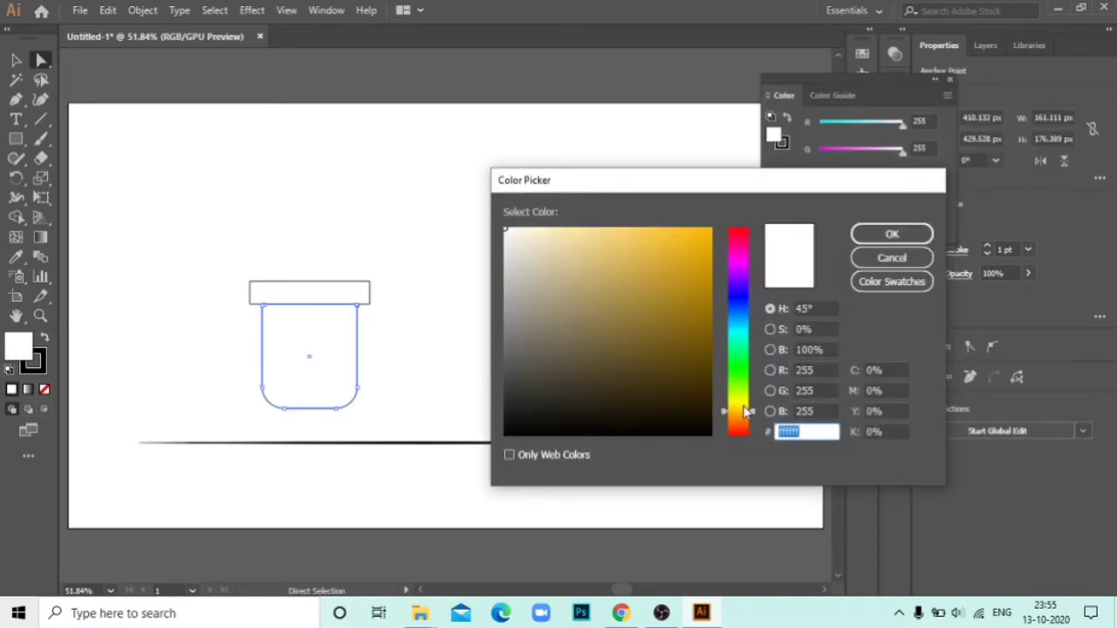
pyautogui.moveTo(744, 405); pyautogui.dragTo(743, 411)
pyautogui.moveTo(646, 321)
pyautogui.mouseDown()
pyautogui.moveTo(673, 276)
pyautogui.moveTo(697, 275)
pyautogui.mouseUp()
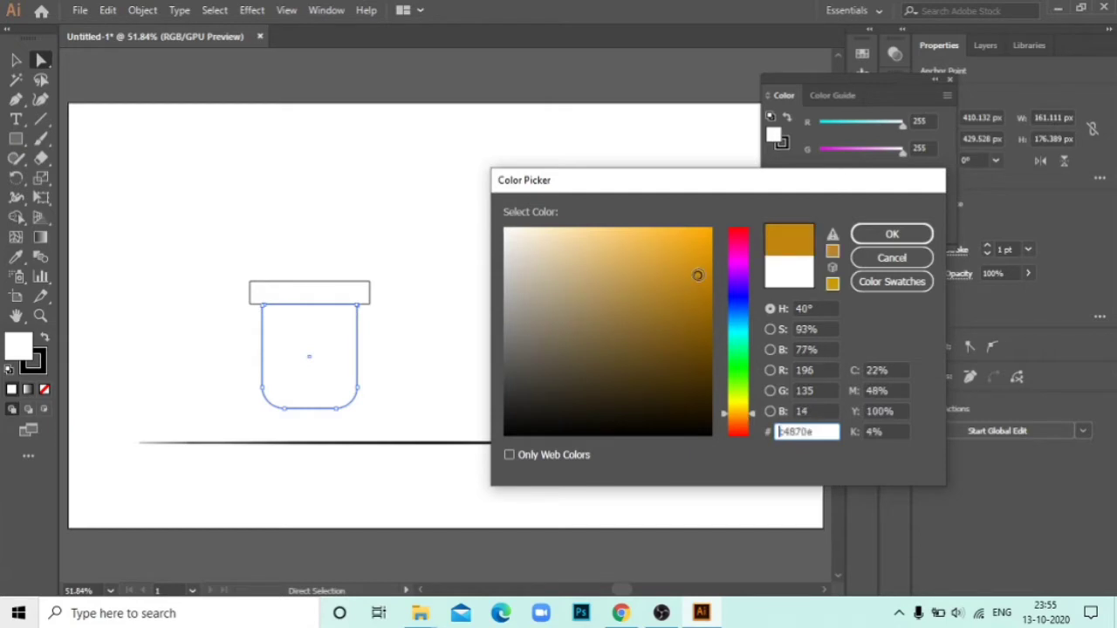
pyautogui.click(892, 234)
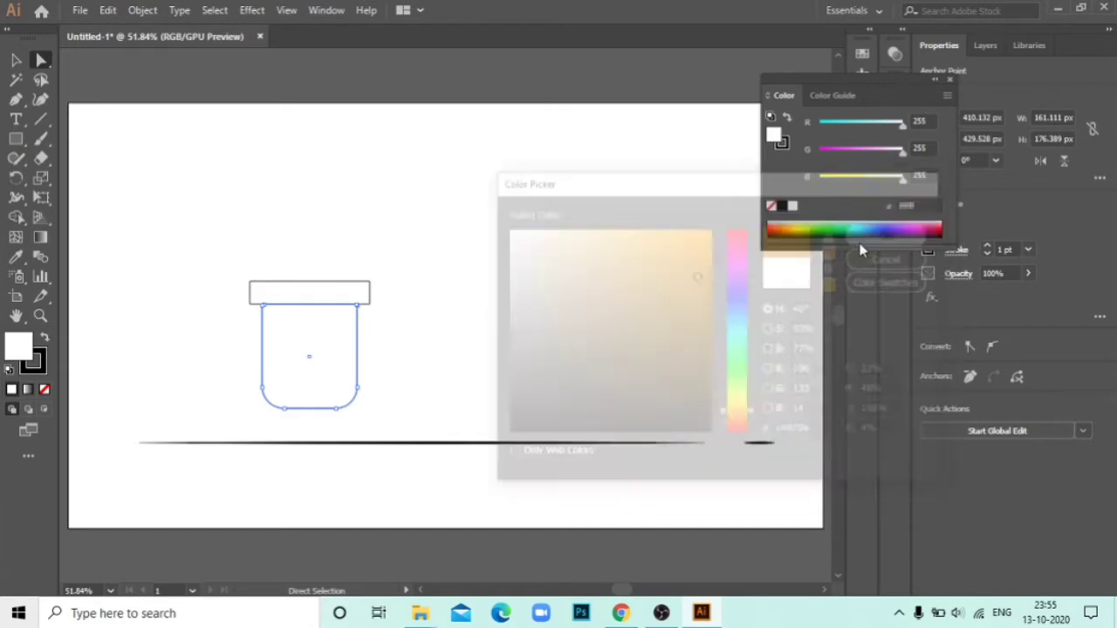
# Step: Fill the pot rim with a deeper orange-brown
pyautogui.click(332, 291)
pyautogui.doubleClick(16, 350)
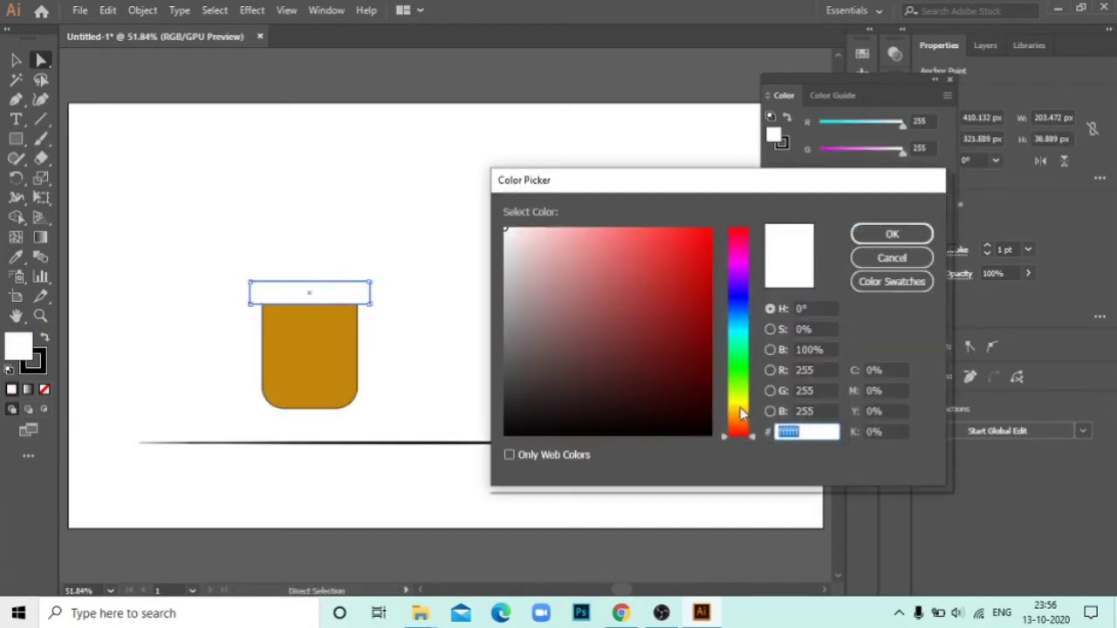
pyautogui.moveTo(740, 412)
pyautogui.mouseDown()
pyautogui.moveTo(740, 358)
pyautogui.moveTo(740, 421)
pyautogui.mouseUp()
pyautogui.click(689, 281)
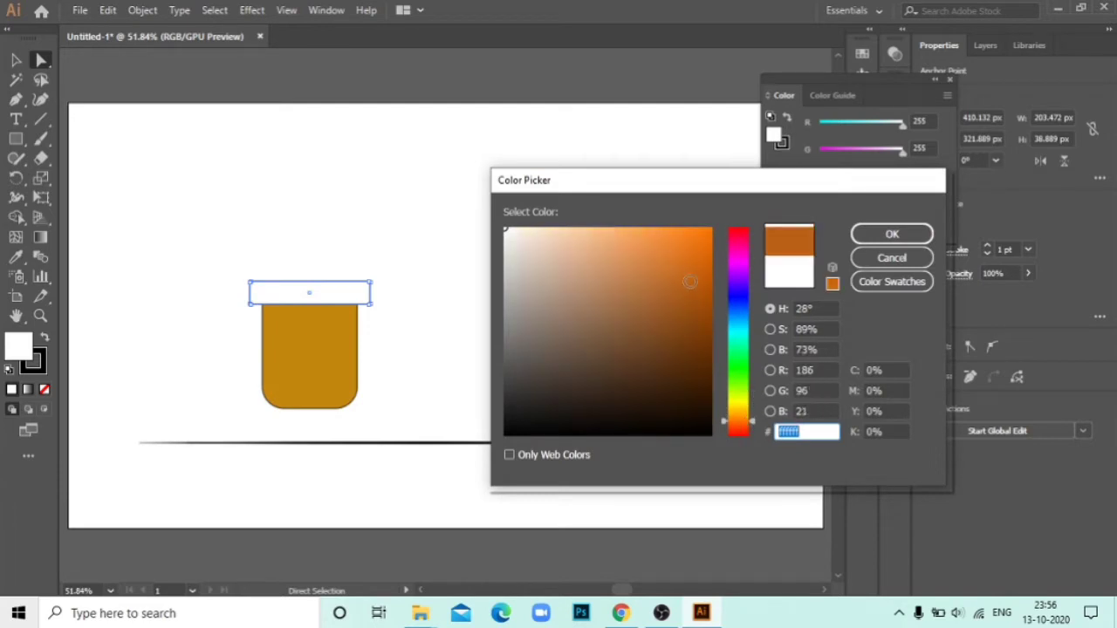
pyautogui.click(891, 234)
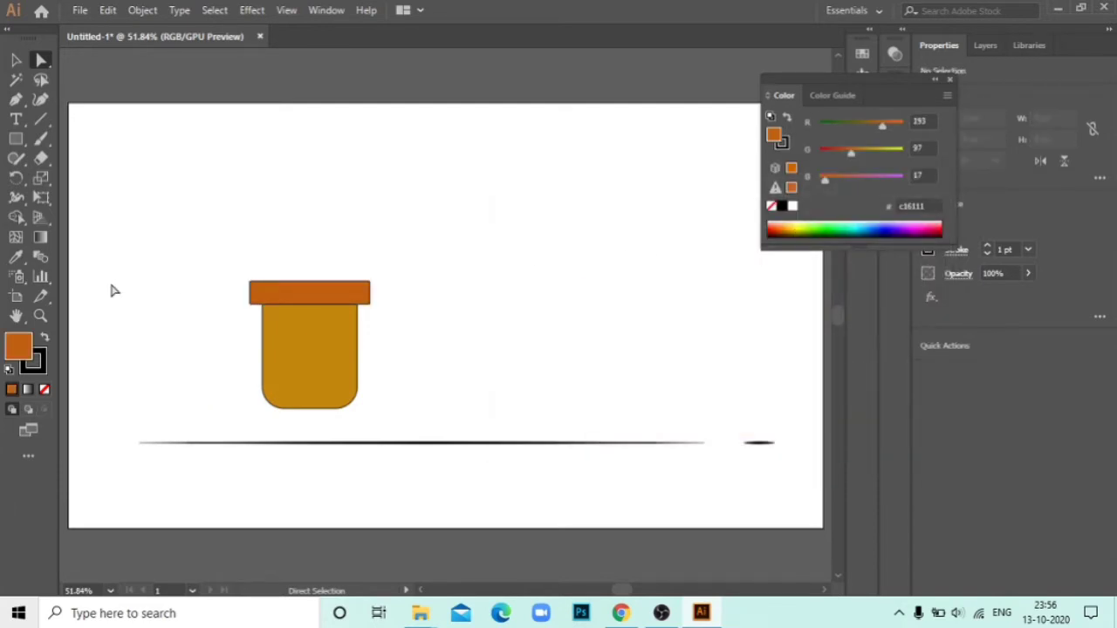
# Step: Set the outlines of both rim and body to 4 pt
pyautogui.moveTo(417, 273); pyautogui.dragTo(109, 384)
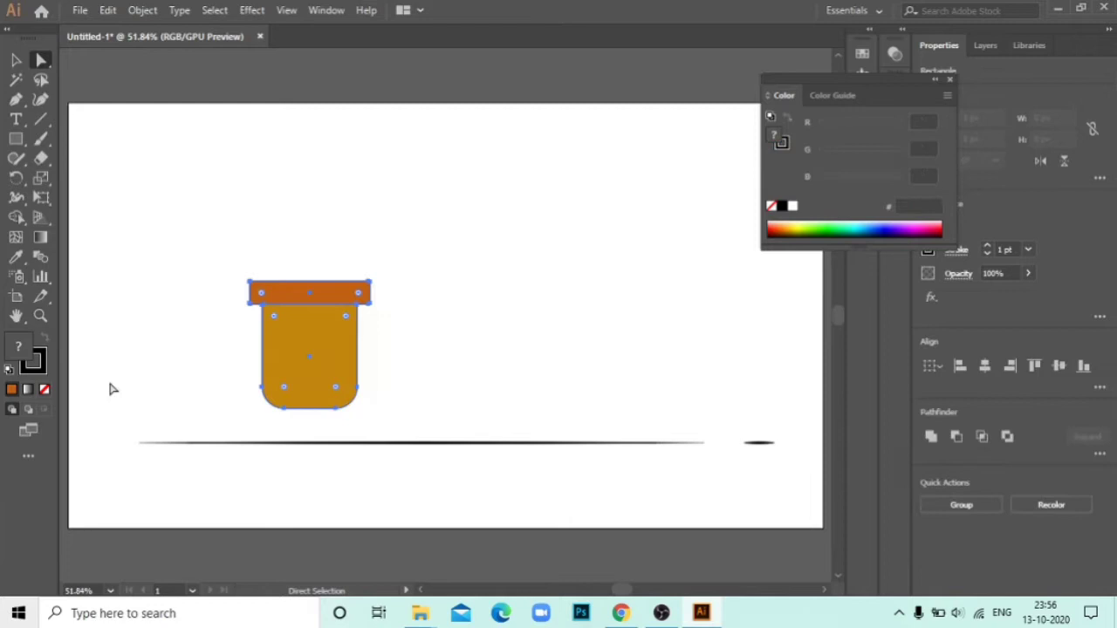
pyautogui.click(950, 79)
pyautogui.click(987, 246)
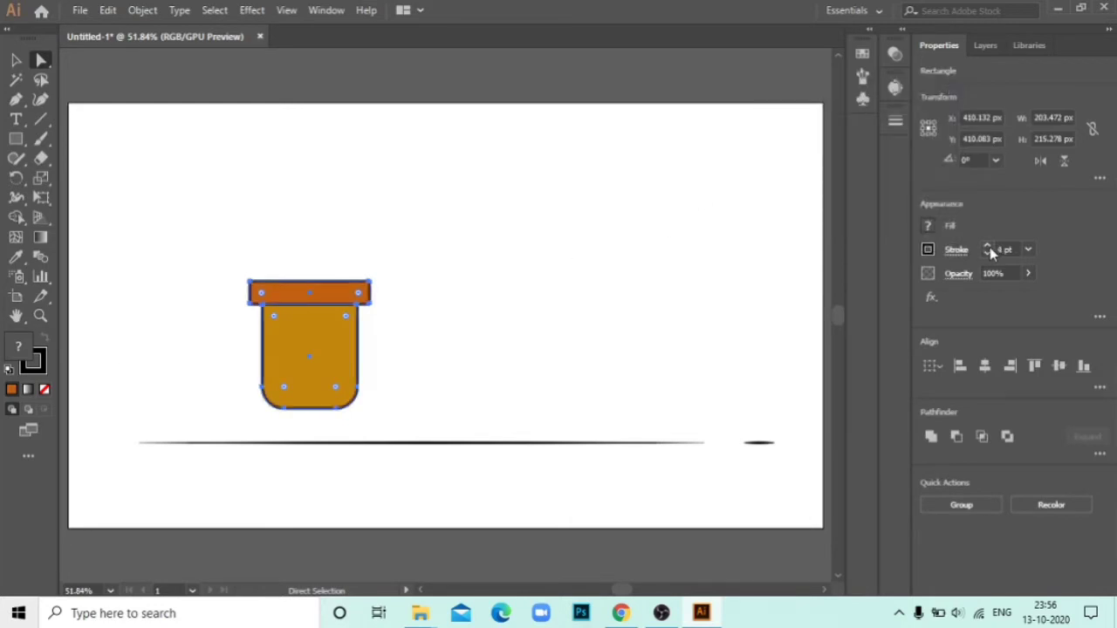
pyautogui.click(737, 276)
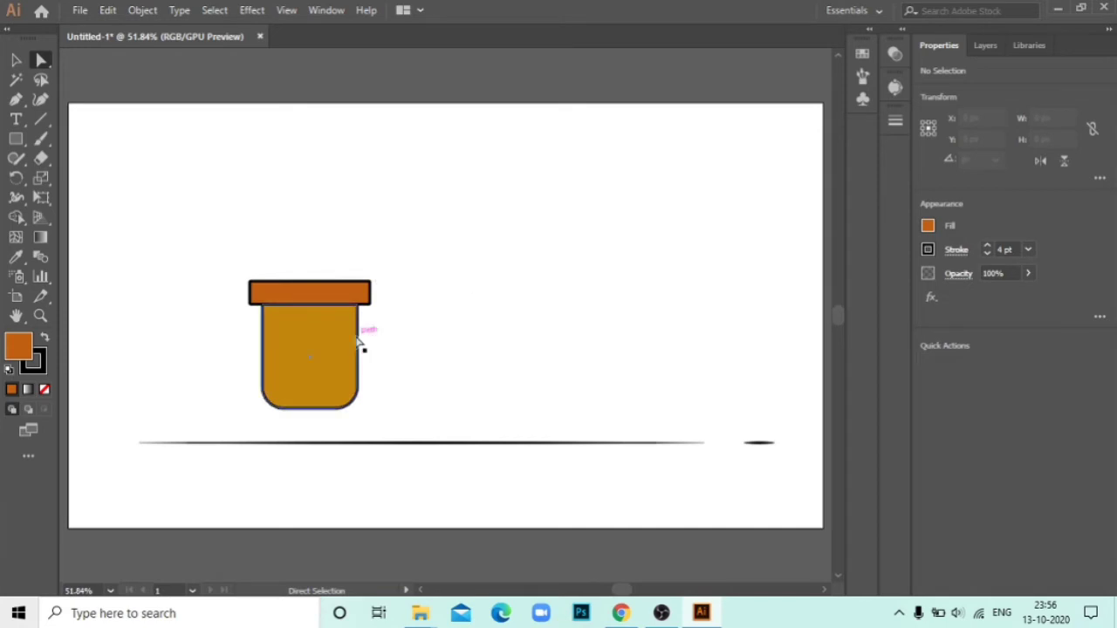
# Step: Duplicate the pot body and use Shape Builder to cut an L-shaped sliver from the overlapping copies
pyautogui.moveTo(363, 340)
pyautogui.mouseDown()
pyautogui.moveTo(524, 338)
pyautogui.moveTo(538, 326)
pyautogui.moveTo(511, 318)
pyautogui.mouseUp()
pyautogui.hotkey('ctrl', 'z')
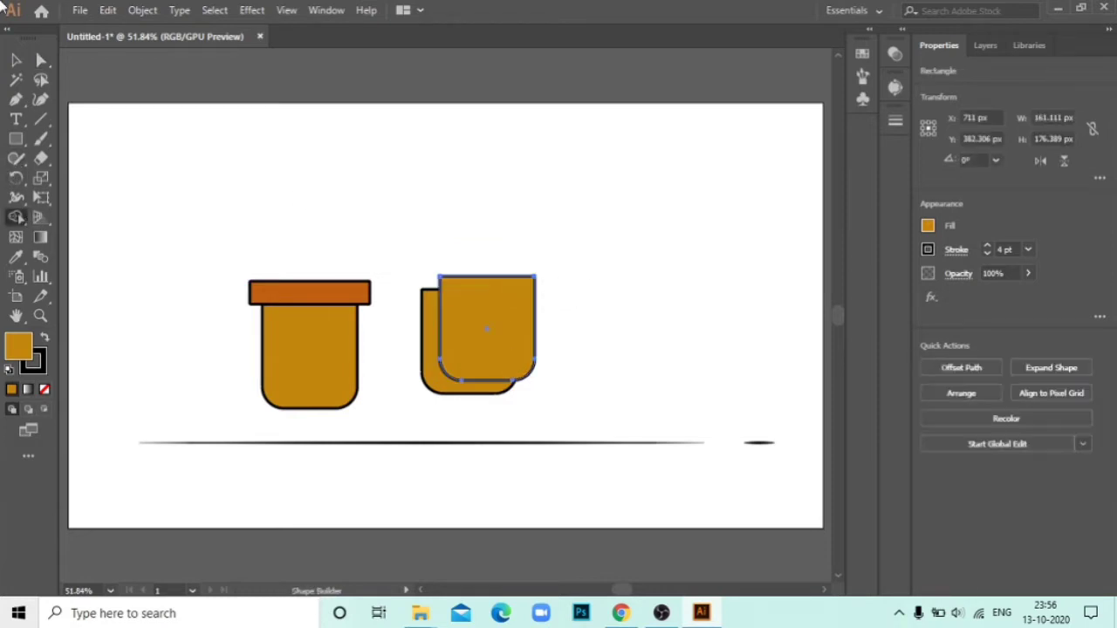
pyautogui.press('v')
pyautogui.moveTo(626, 244); pyautogui.dragTo(404, 400)
pyautogui.click(16, 218)
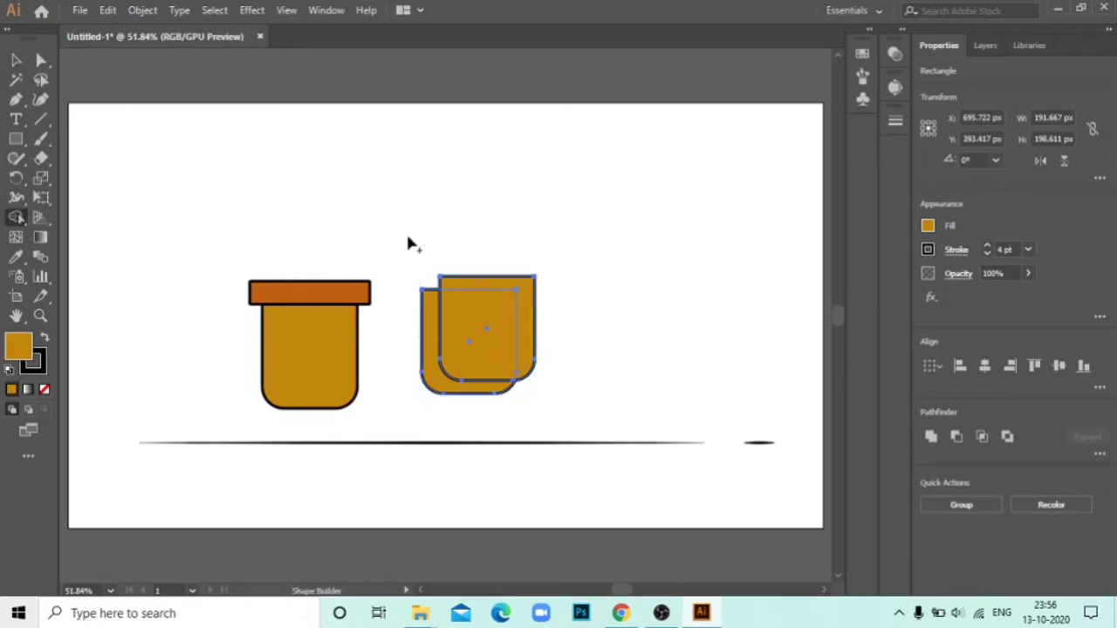
pyautogui.keyDown('alt'); pyautogui.click(512, 297); pyautogui.keyUp('alt')
pyautogui.click(16, 61)
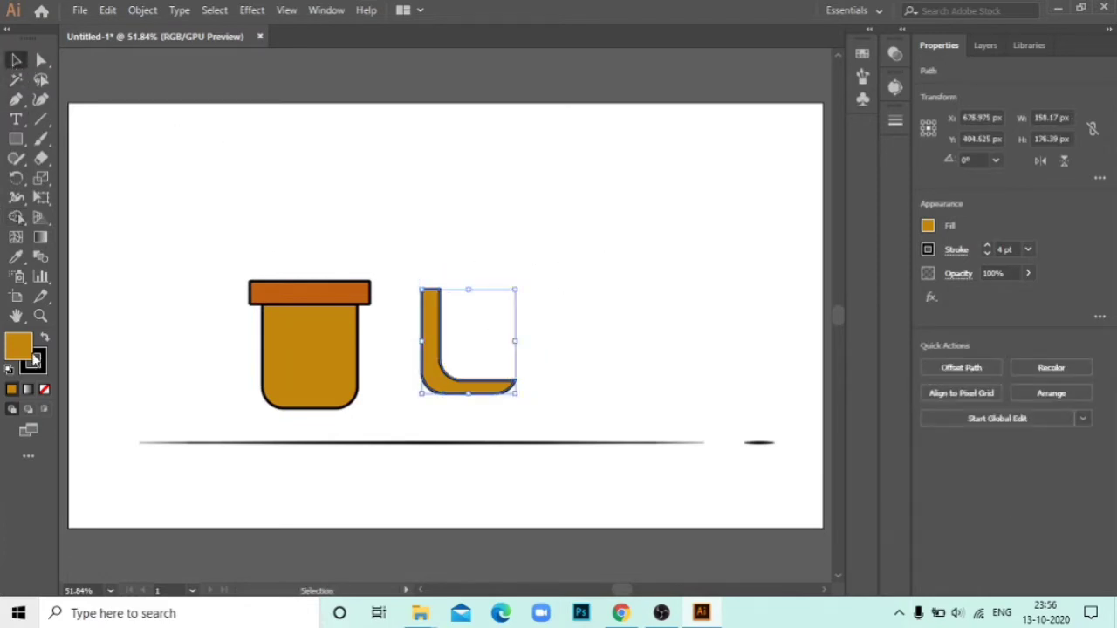
# Step: Fill the L shape black (000000) at 30% opacity and move it onto the pot as a shadow
pyautogui.doubleClick(19, 347)
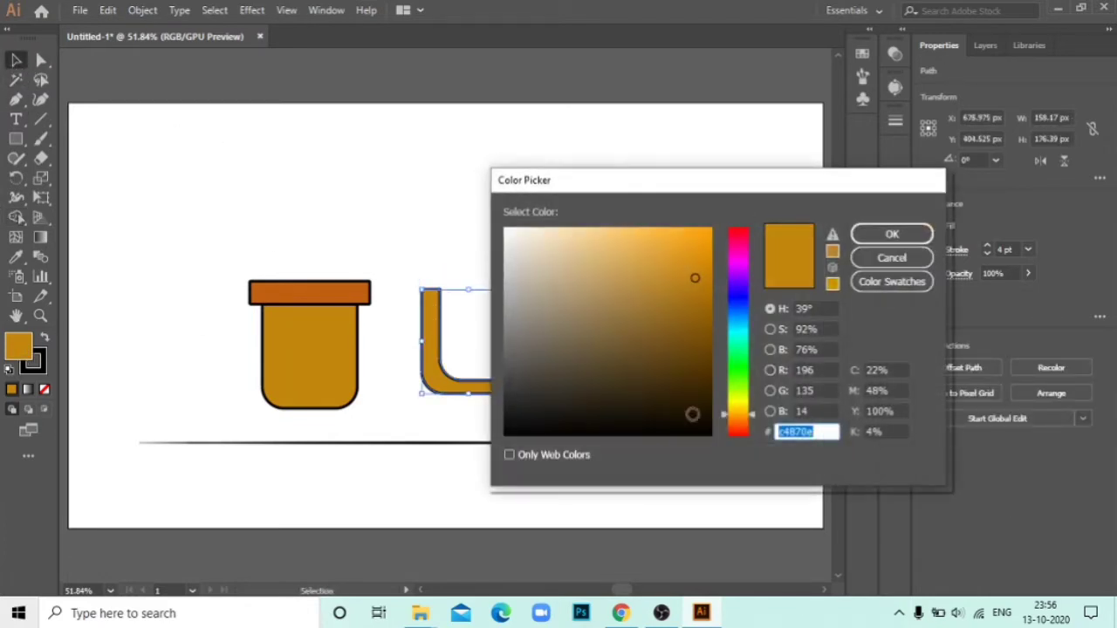
pyautogui.write('000000')
pyautogui.click(893, 232)
pyautogui.click(1003, 272)
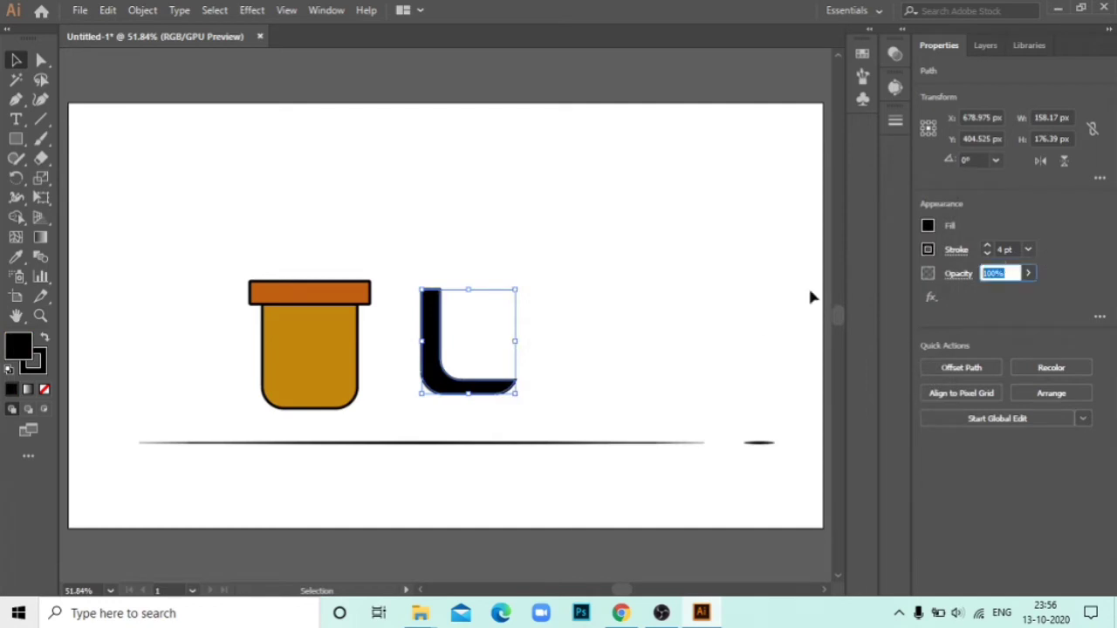
pyautogui.write('30')
pyautogui.press('Return')
pyautogui.click(406, 319)
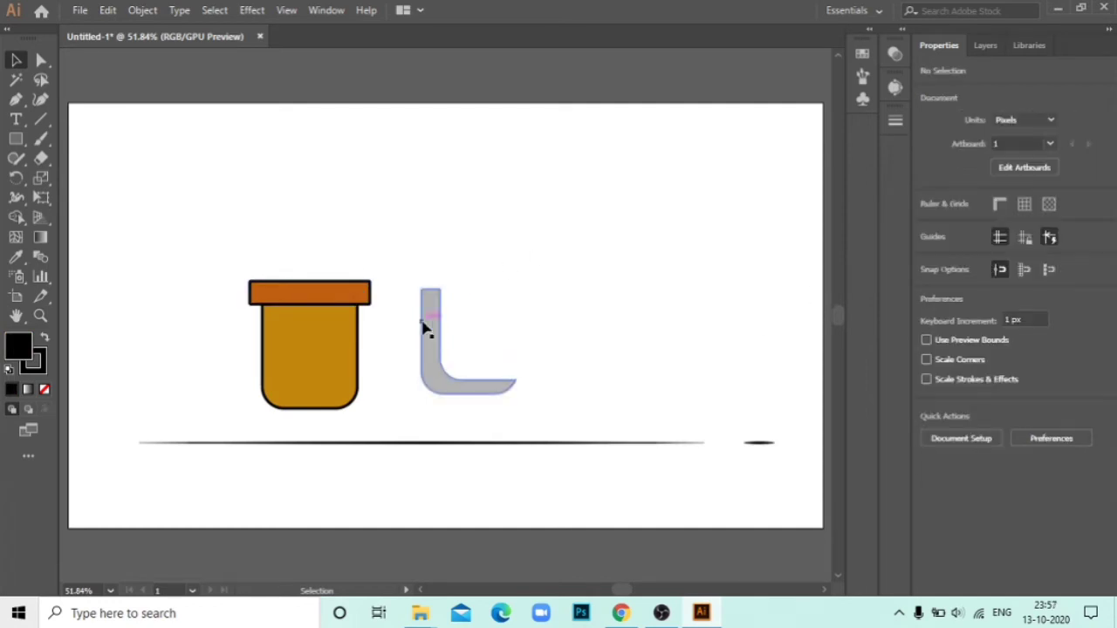
pyautogui.moveTo(440, 342); pyautogui.dragTo(282, 356)
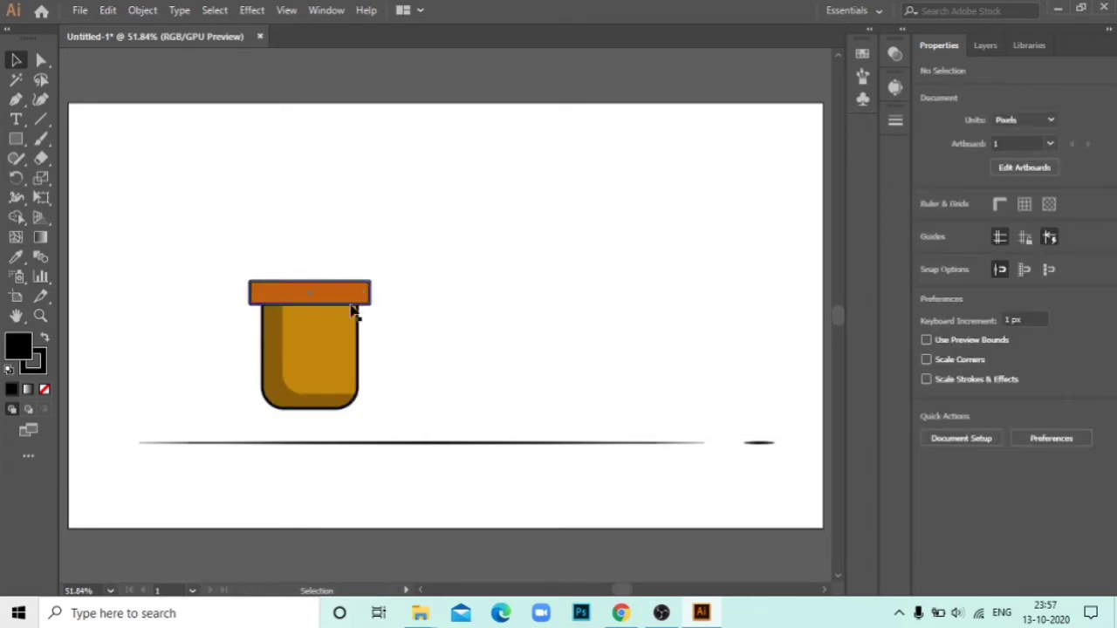
# Step: Copy the body and shadow aside and use Shape Builder to leave a top-right strip
pyautogui.moveTo(360, 329); pyautogui.dragTo(567, 293)
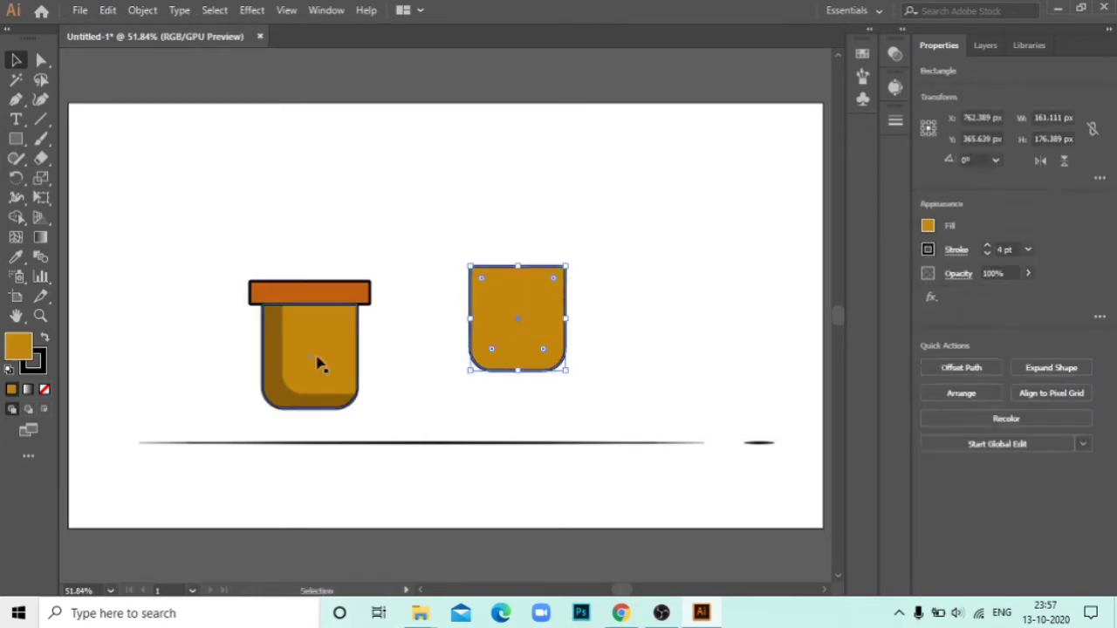
pyautogui.moveTo(360, 366); pyautogui.dragTo(557, 326)
pyautogui.moveTo(600, 211); pyautogui.dragTo(448, 388)
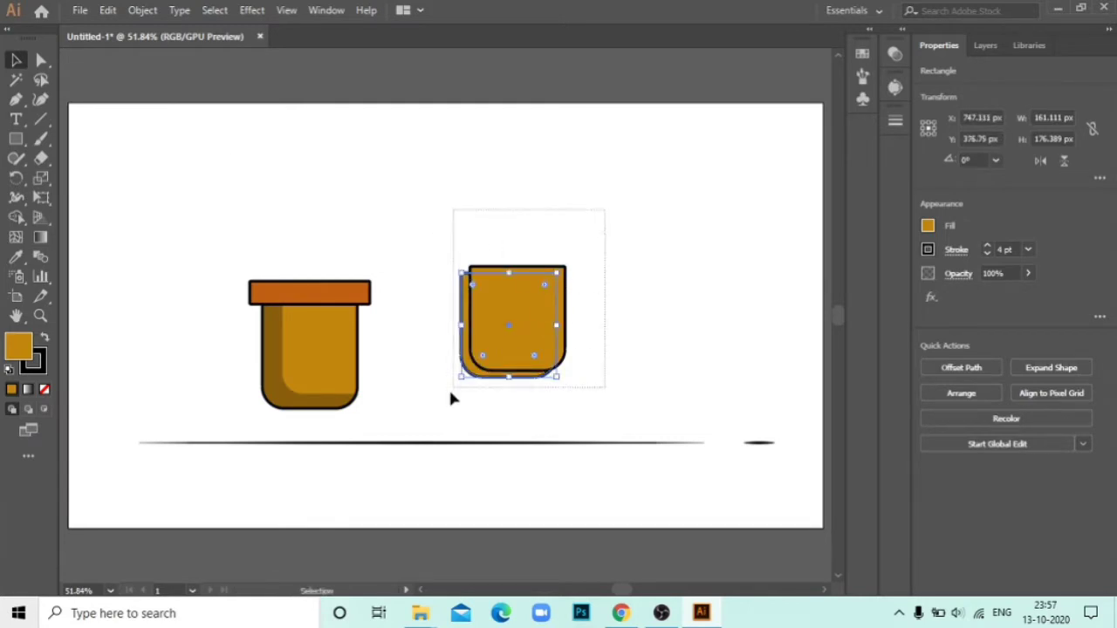
pyautogui.click(15, 217)
pyautogui.moveTo(476, 348); pyautogui.dragTo(515, 310)
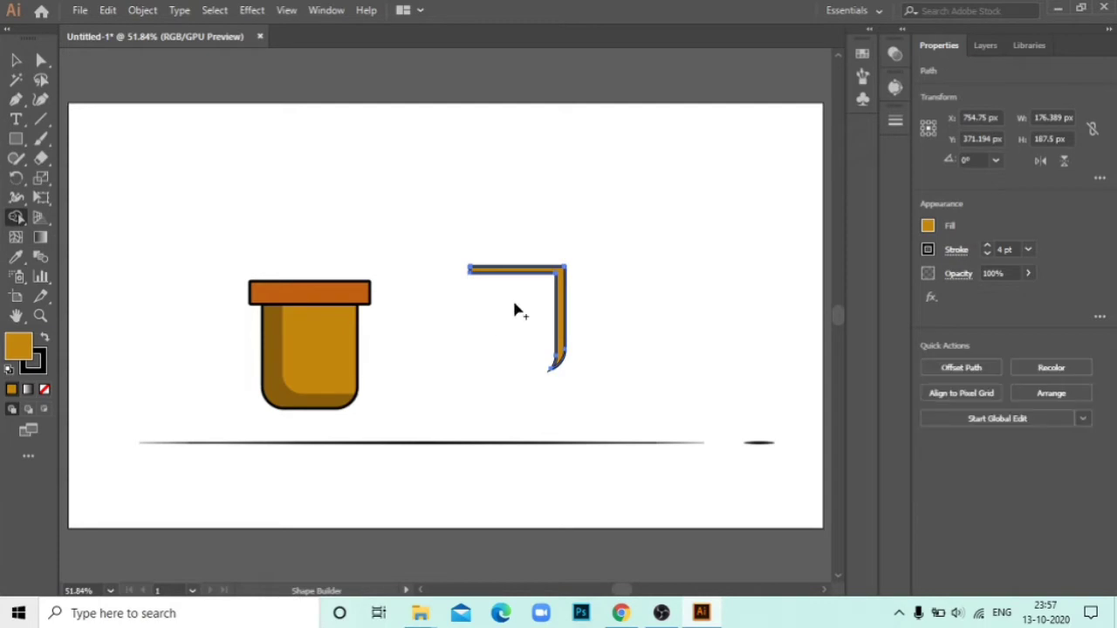
pyautogui.click(16, 59)
# Step: Fill the strip pure white and move it onto the pot body as a highlight
pyautogui.doubleClick(18, 347)
pyautogui.click(516, 253)
pyautogui.moveTo(516, 252); pyautogui.dragTo(504, 229)
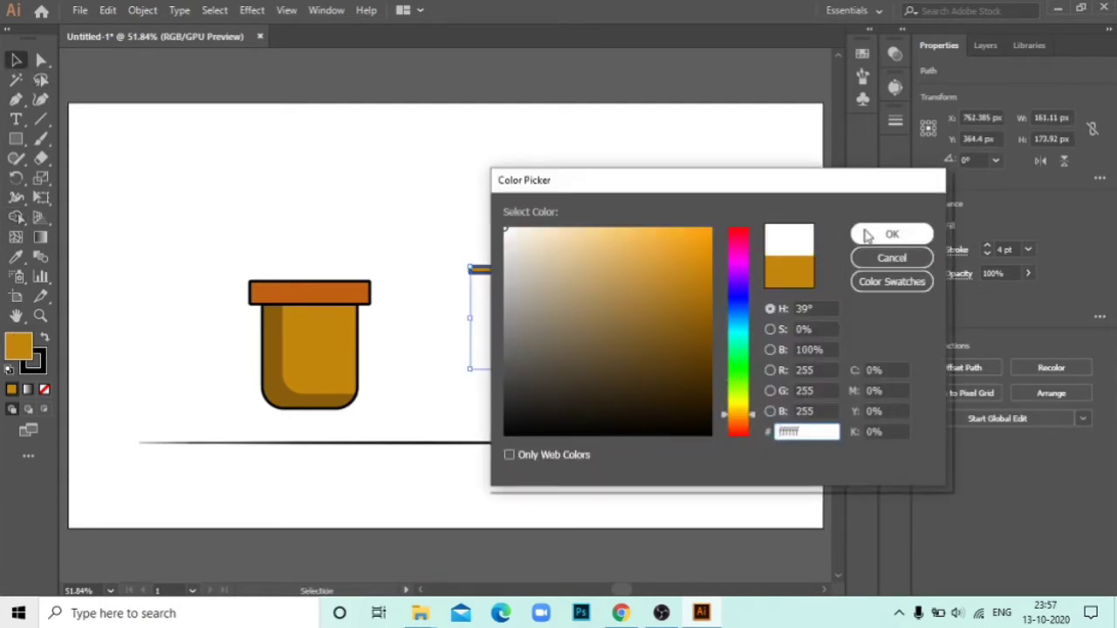
pyautogui.click(865, 233)
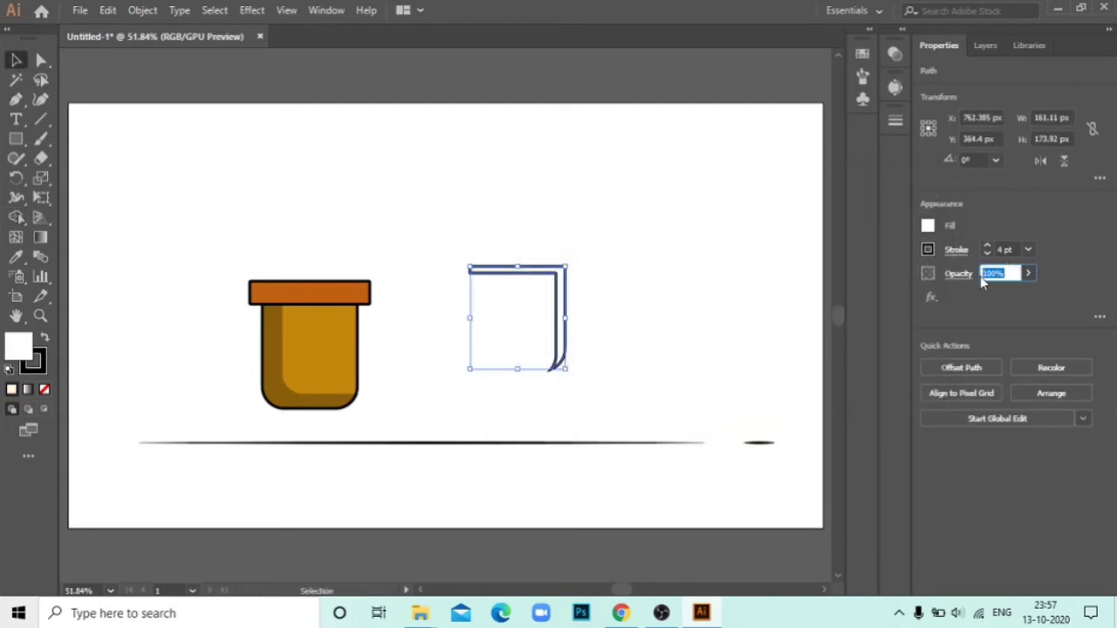
pyautogui.press('\\')
pyautogui.click(636, 260)
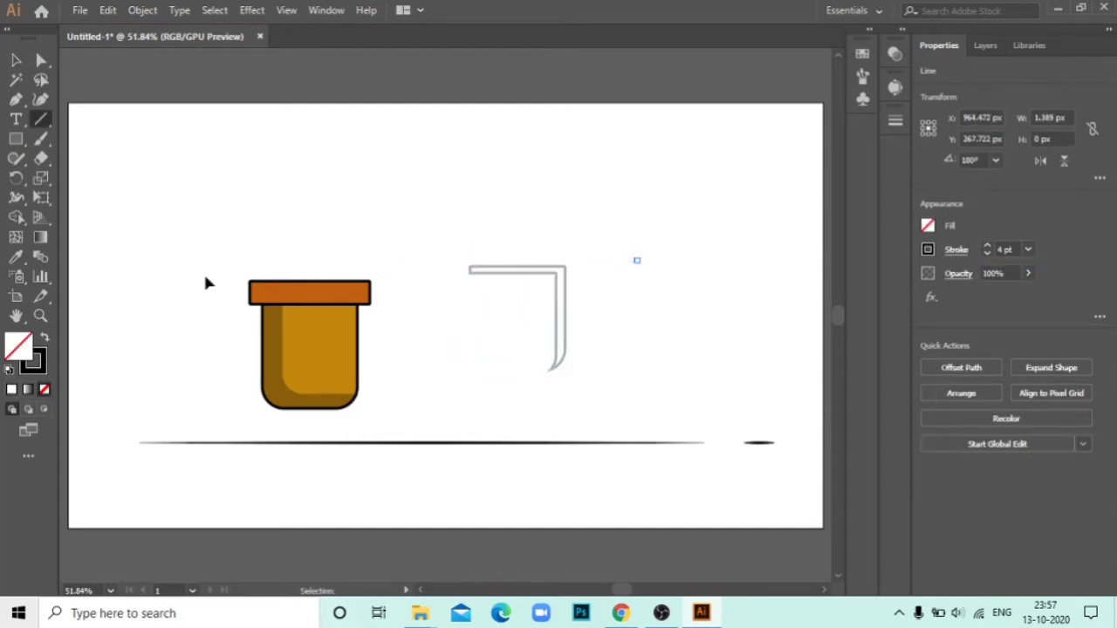
pyautogui.press('v')
pyautogui.moveTo(480, 291); pyautogui.dragTo(324, 317)
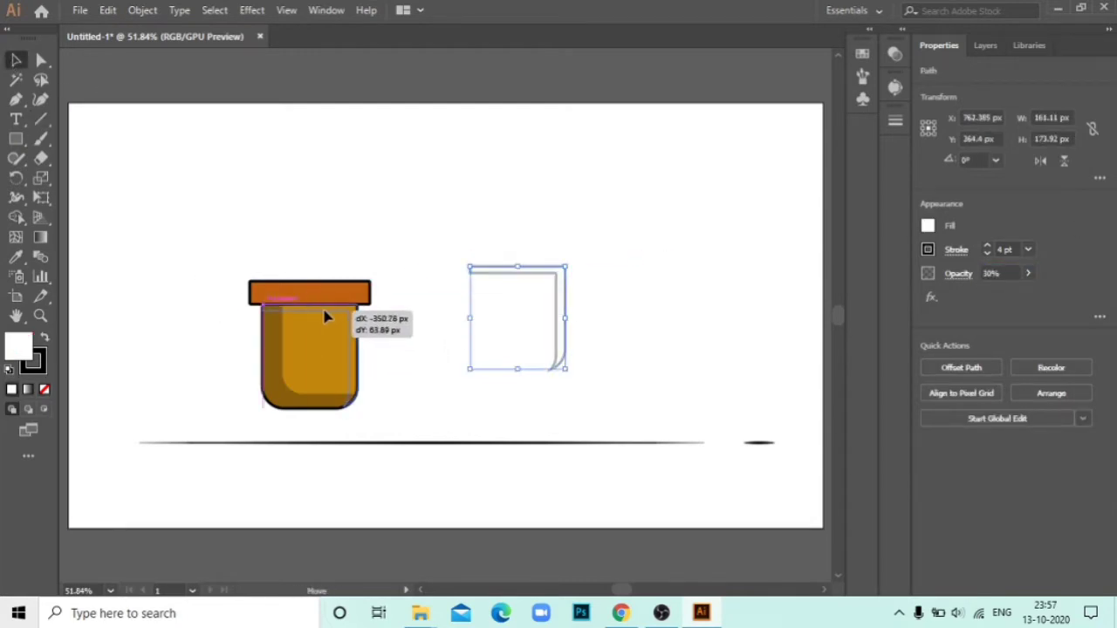
pyautogui.click(538, 301)
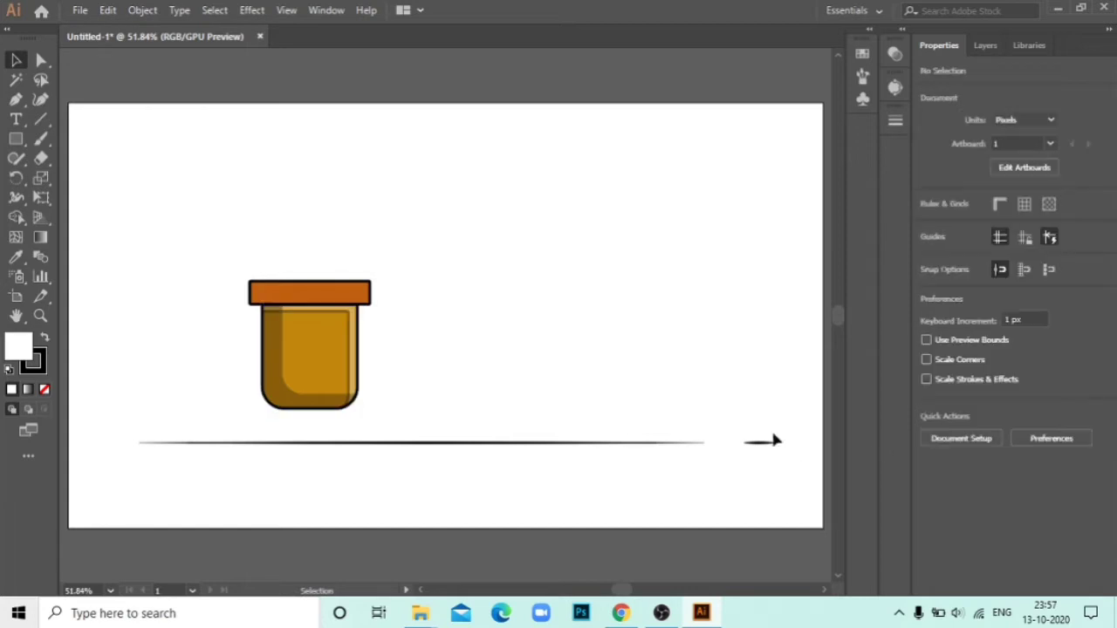
# Step: Set the highlight's stroke to None
pyautogui.click(294, 340)
pyautogui.click(35, 360)
pyautogui.click(44, 389)
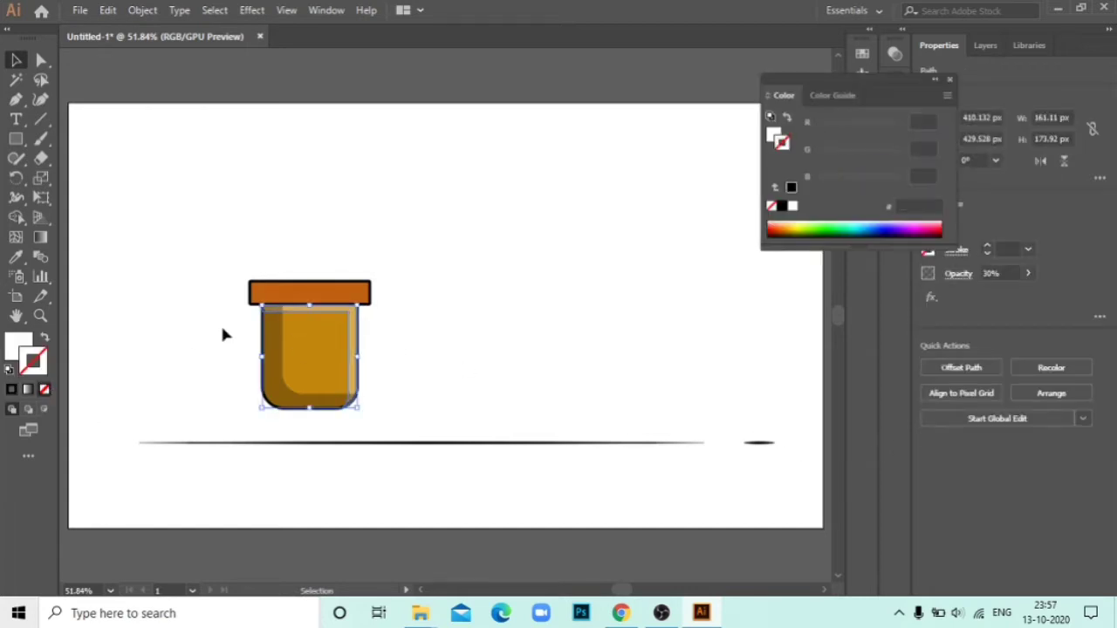
pyautogui.click(949, 80)
pyautogui.click(568, 519)
pyautogui.click(297, 397)
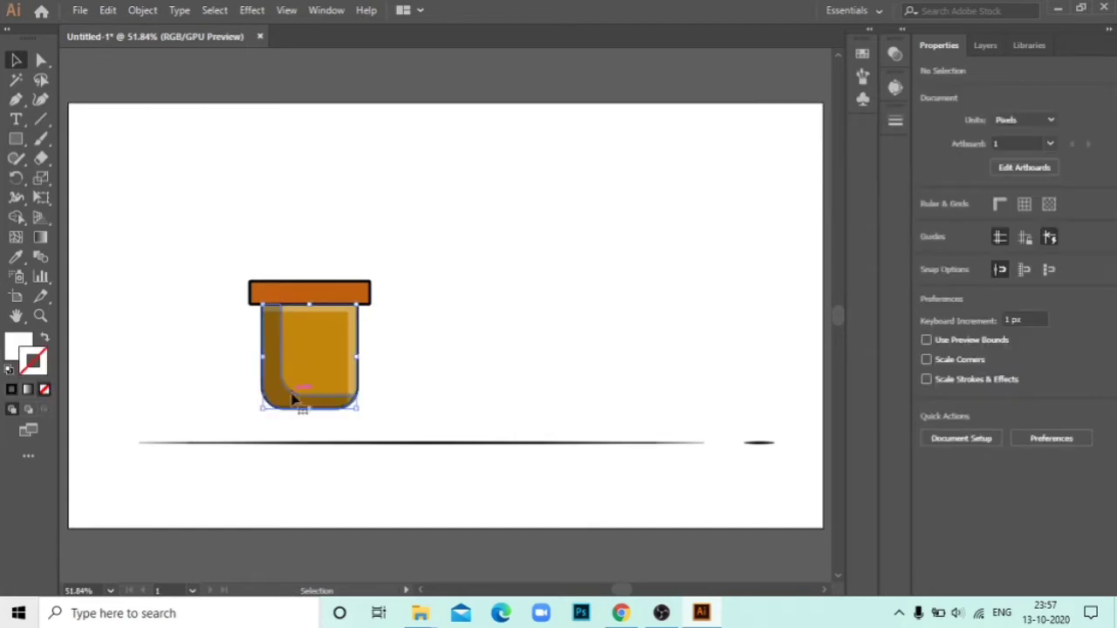
pyautogui.click(44, 389)
pyautogui.click(247, 334)
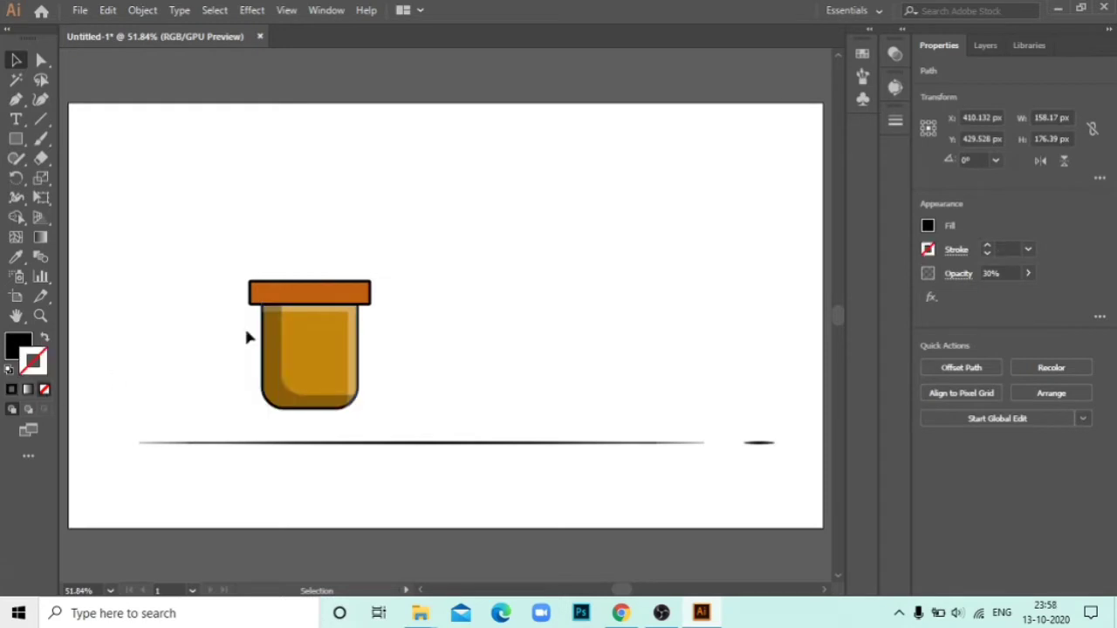
# Step: Round the highlight's inner corner into a large curve with Direct Selection
pyautogui.click(41, 59)
pyautogui.click(353, 313)
pyautogui.moveTo(347, 331); pyautogui.dragTo(269, 392)
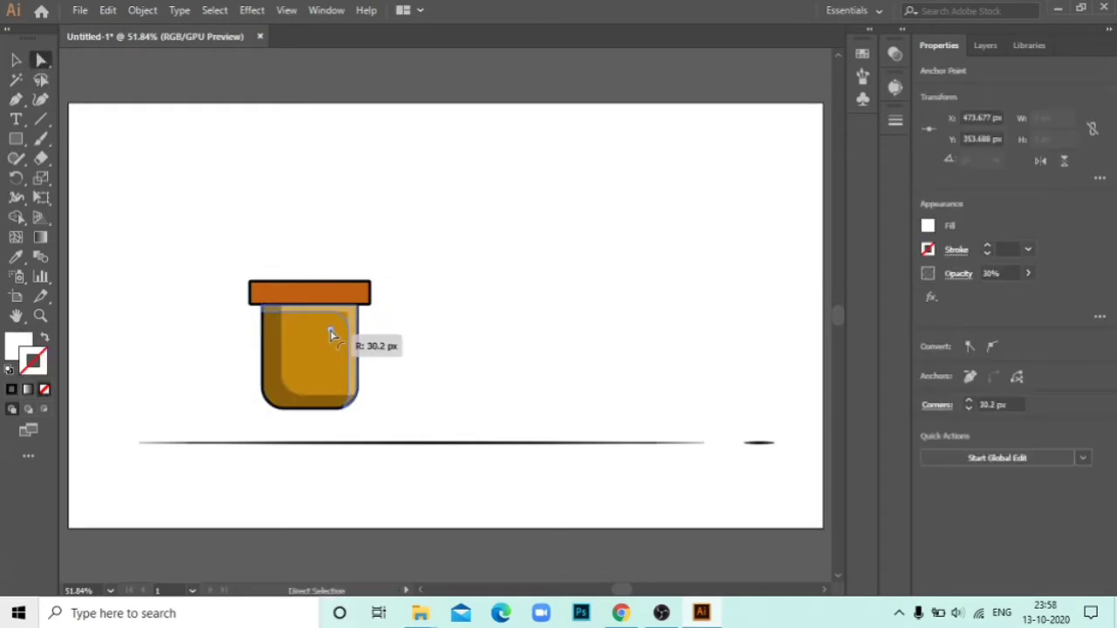
pyautogui.click(643, 257)
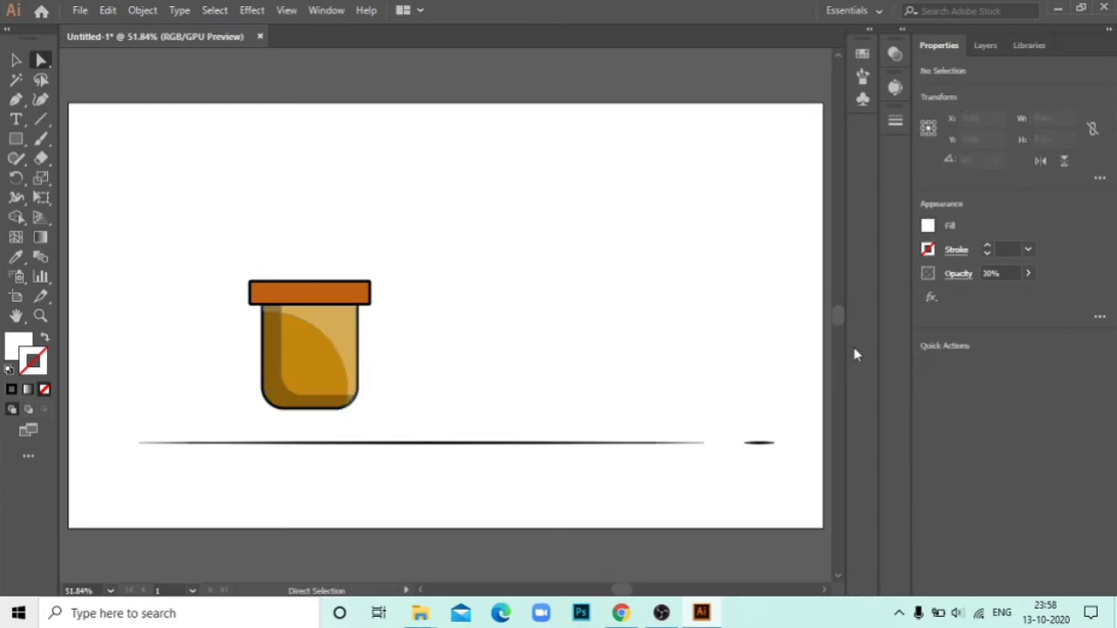
pyautogui.click(337, 349)
pyautogui.moveTo(345, 319); pyautogui.dragTo(296, 370)
pyautogui.click(585, 303)
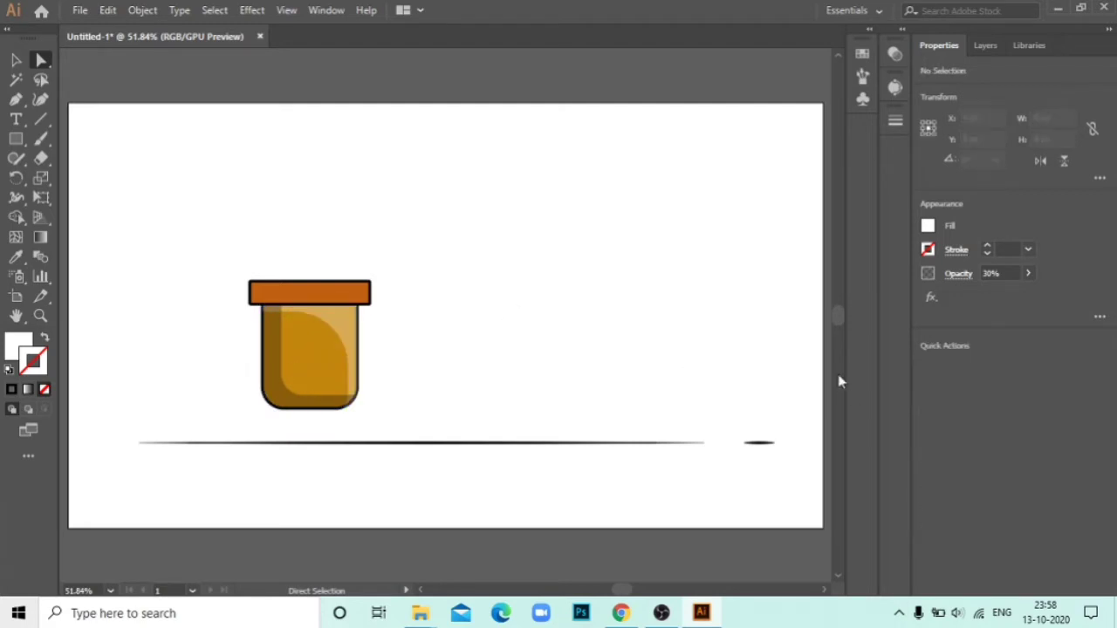
# Step: Duplicate the orange rim twice and subtract the offset copy to leave an L-shaped strip
pyautogui.moveTo(339, 289); pyautogui.dragTo(523, 295)
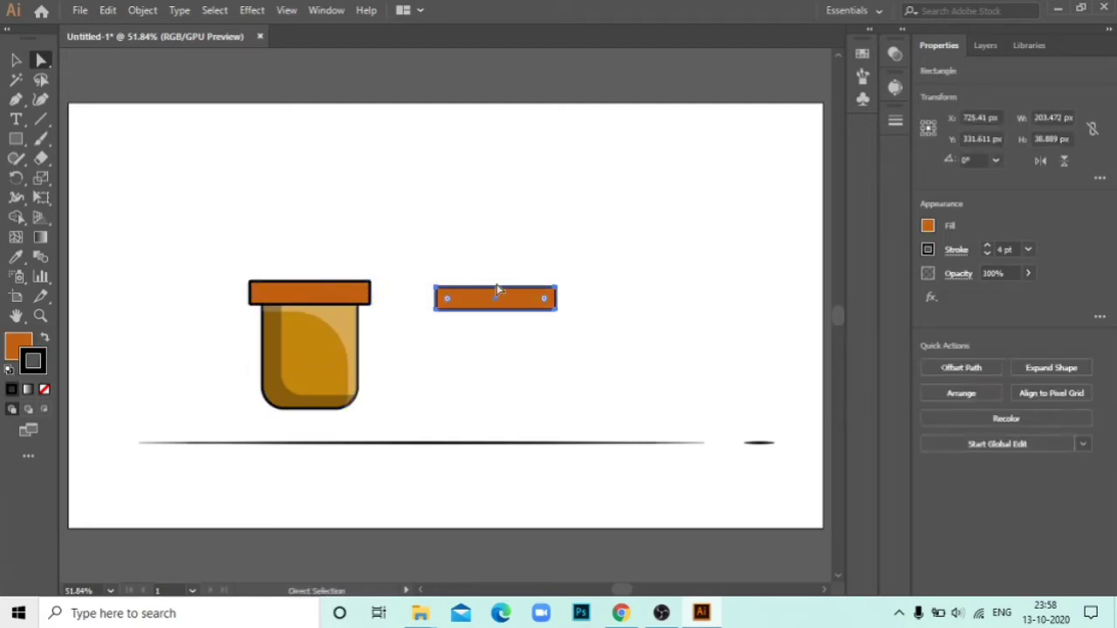
pyautogui.moveTo(379, 282); pyautogui.dragTo(521, 281)
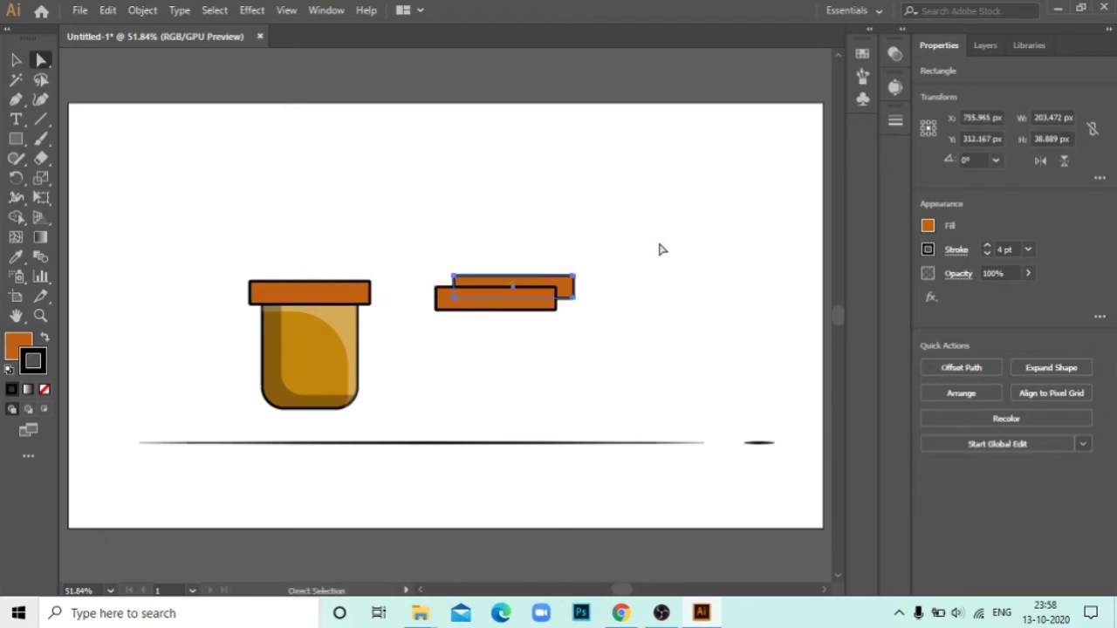
pyautogui.moveTo(659, 242); pyautogui.dragTo(427, 350)
pyautogui.click(16, 218)
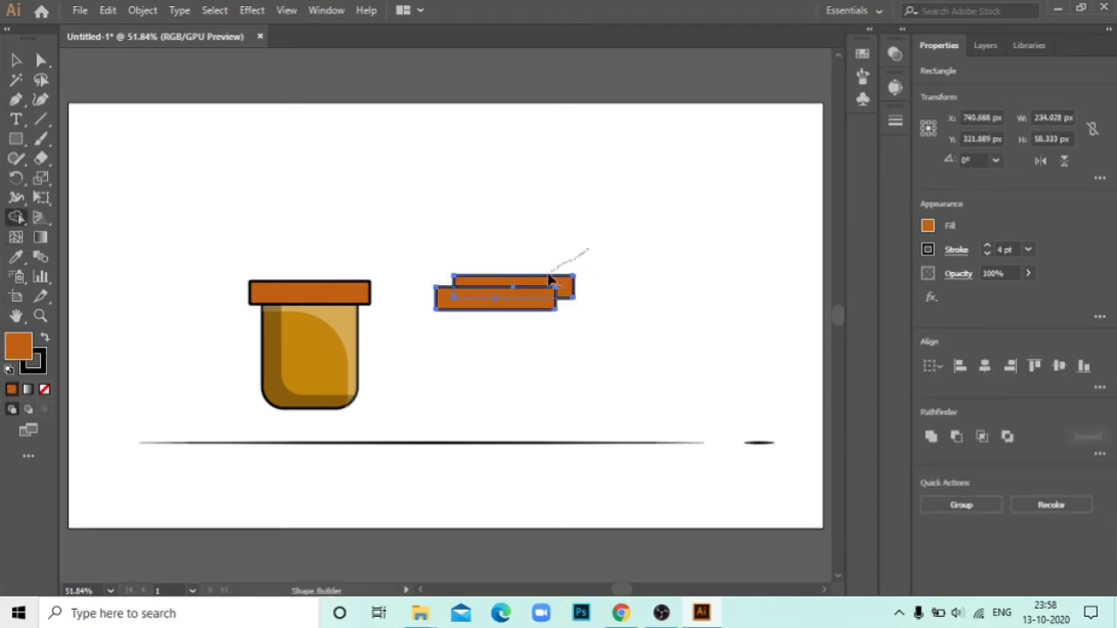
pyautogui.moveTo(548, 277); pyautogui.dragTo(627, 278)
pyautogui.click(16, 59)
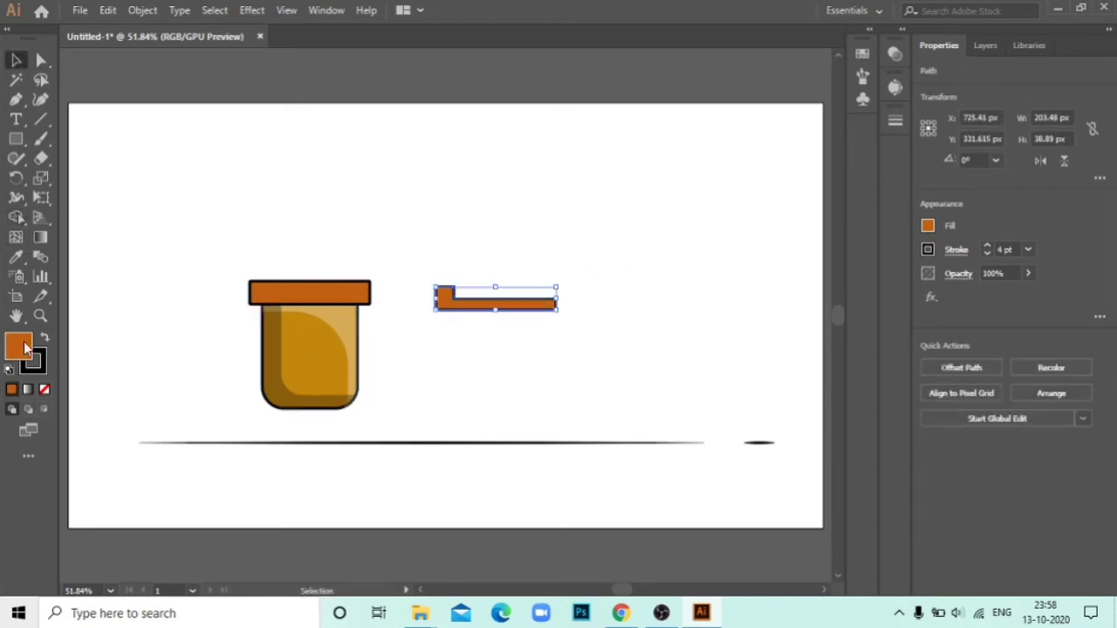
# Step: Fill the strip black (#000000) at 30% opacity
pyautogui.doubleClick(24, 347)
pyautogui.write('000000')
pyautogui.click(890, 232)
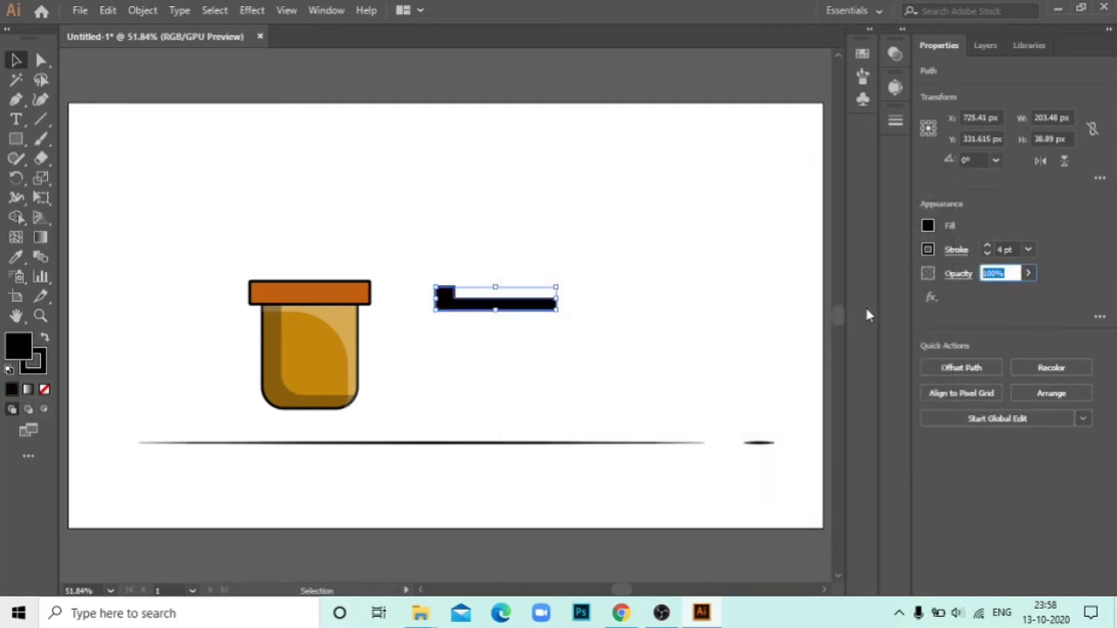
pyautogui.write('30')
pyautogui.press('Return')
# Step: Move the shading strip onto the pot rim and adjust its anchor points
pyautogui.moveTo(461, 301); pyautogui.dragTo(318, 297)
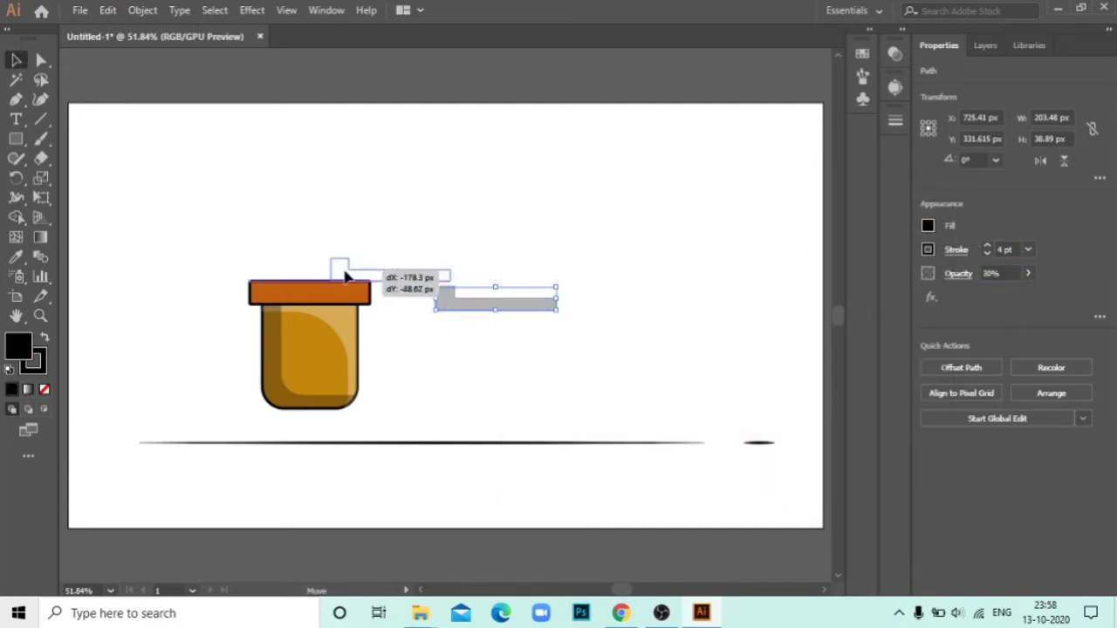
pyautogui.click(504, 322)
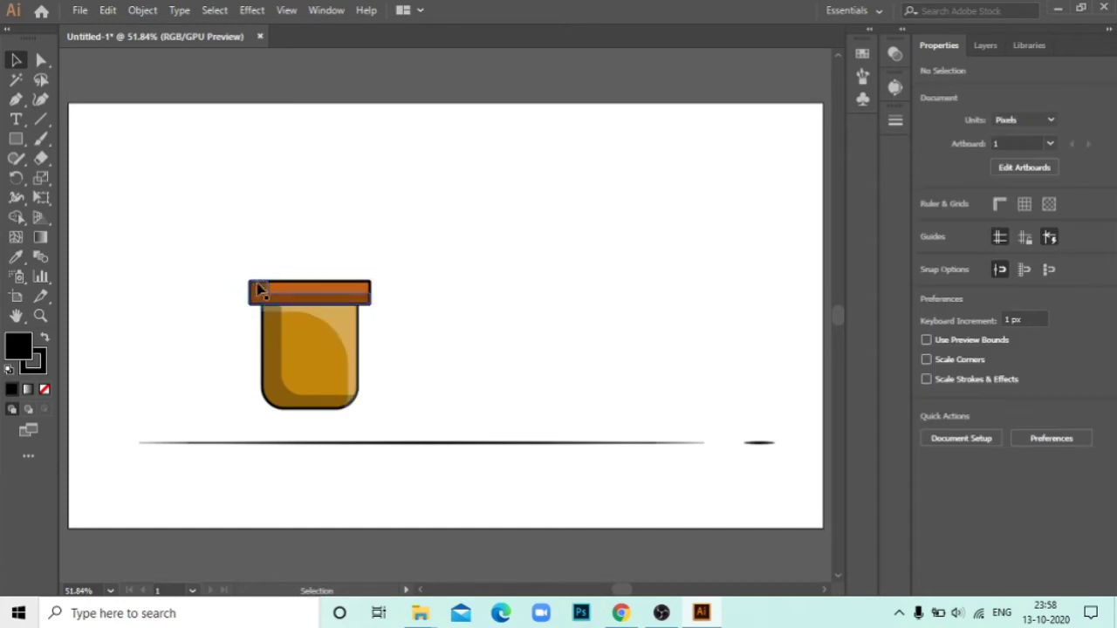
pyautogui.press('a')
pyautogui.click(267, 297)
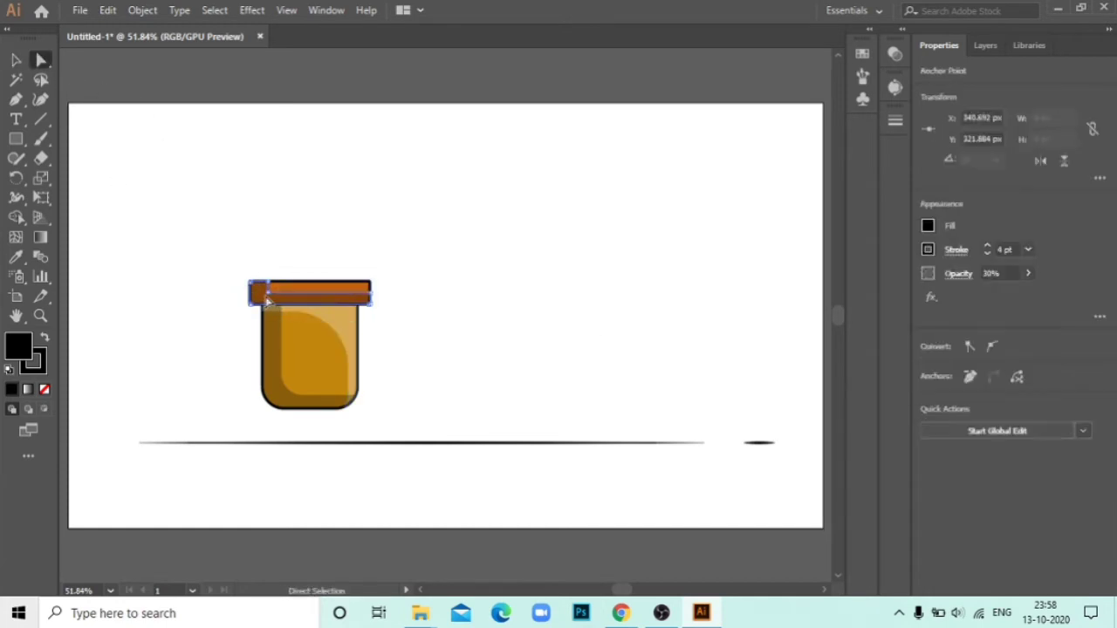
pyautogui.click(482, 273)
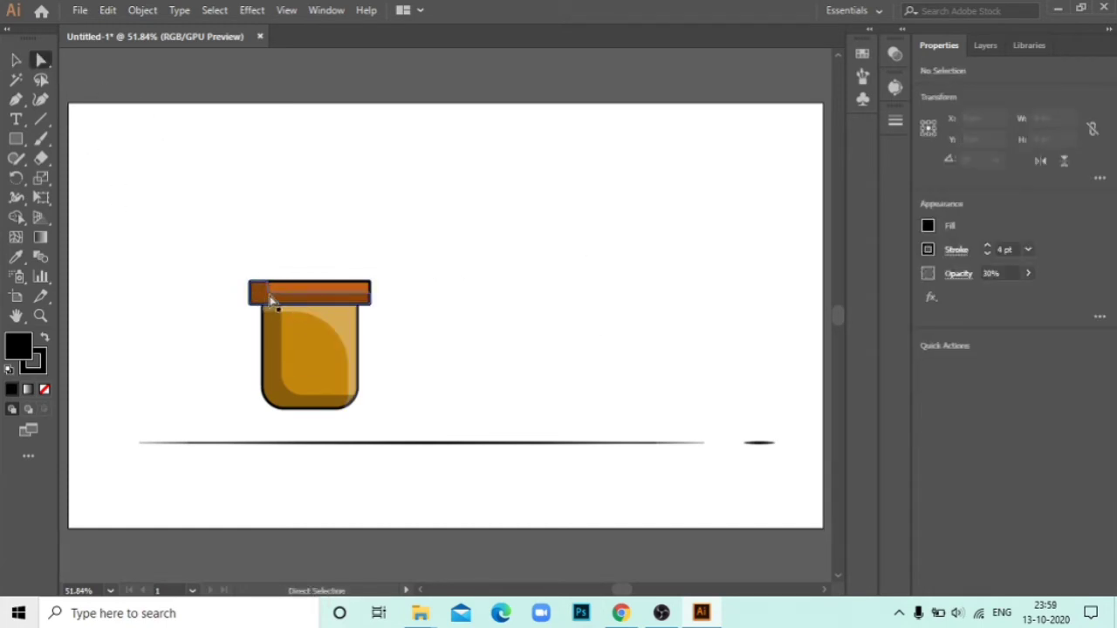
pyautogui.click(313, 305)
pyautogui.moveTo(279, 294); pyautogui.dragTo(466, 286)
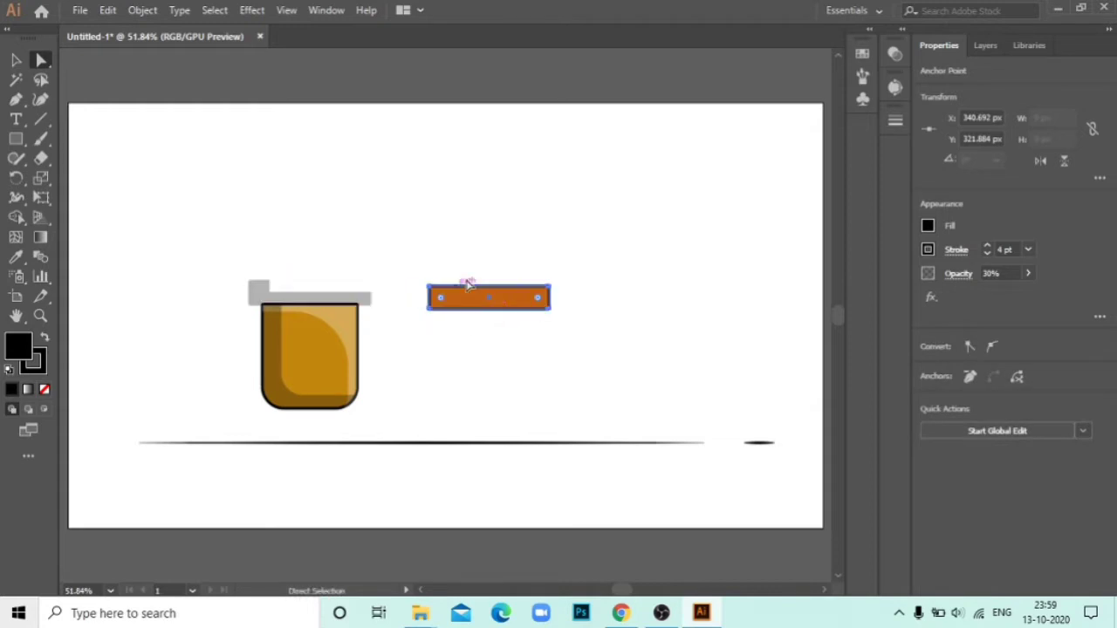
pyautogui.hotkey('ctrl', 'z')
pyautogui.click(214, 317)
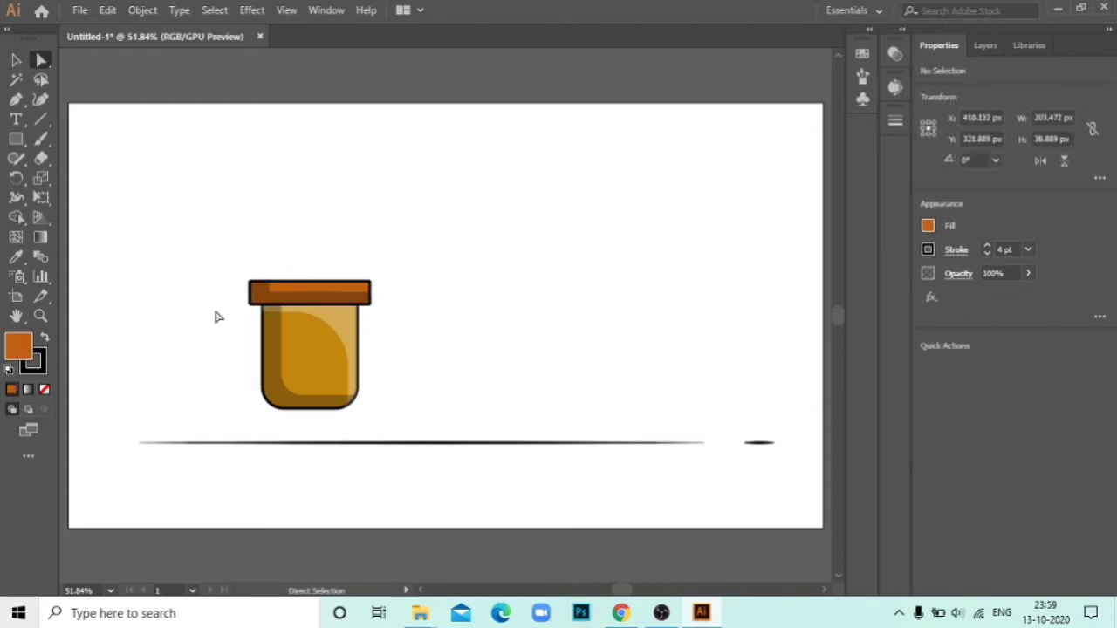
# Step: Place the shading strip back on the rim and fine-tune one of its segments
pyautogui.moveTo(292, 301); pyautogui.dragTo(569, 314)
pyautogui.click(577, 324)
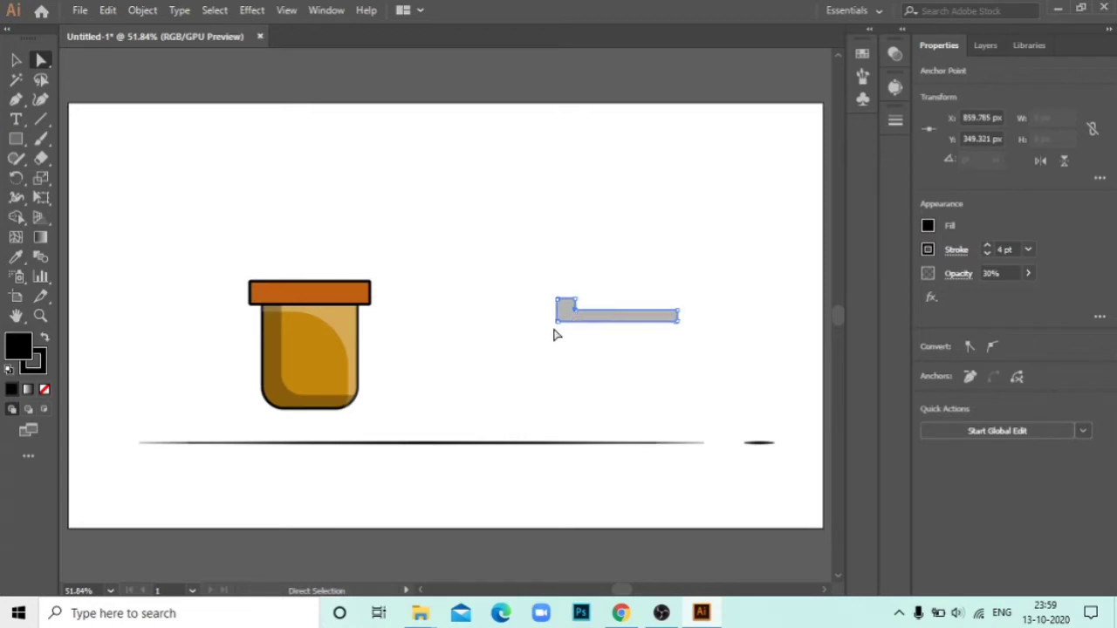
pyautogui.moveTo(572, 318); pyautogui.dragTo(274, 316)
pyautogui.hotkey('ctrl', 'z')
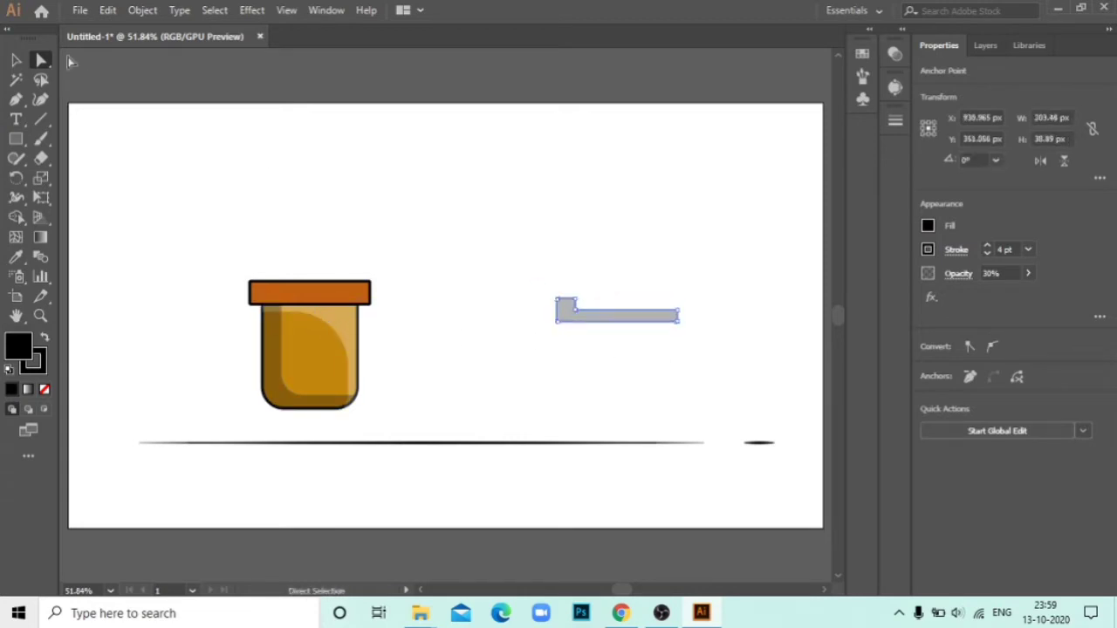
pyautogui.press('v')
pyautogui.moveTo(566, 320); pyautogui.dragTo(257, 302)
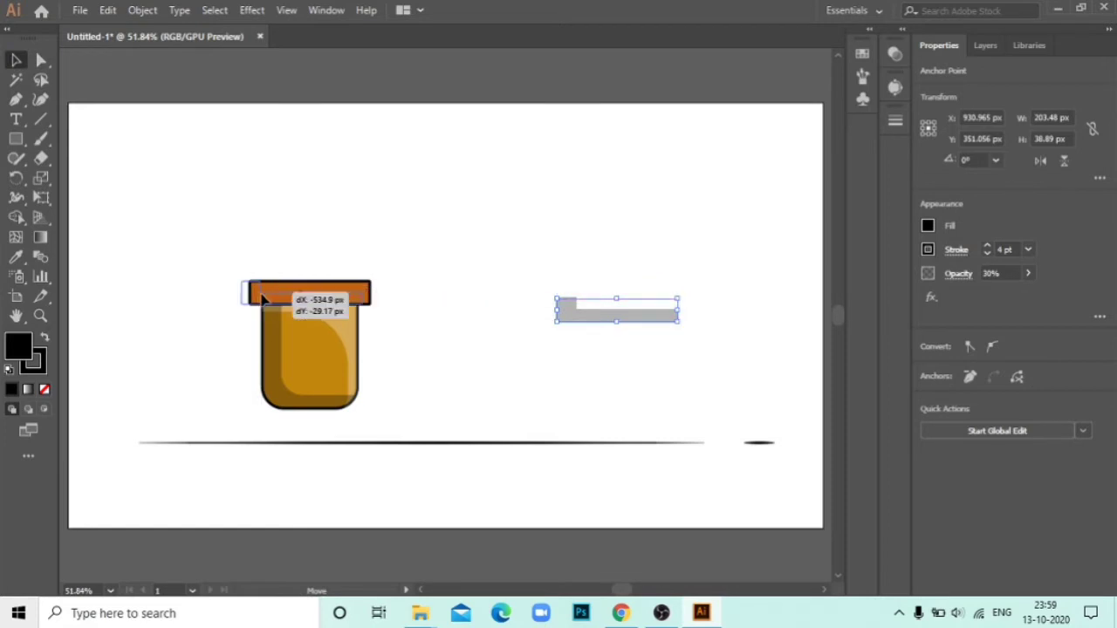
pyautogui.click(464, 353)
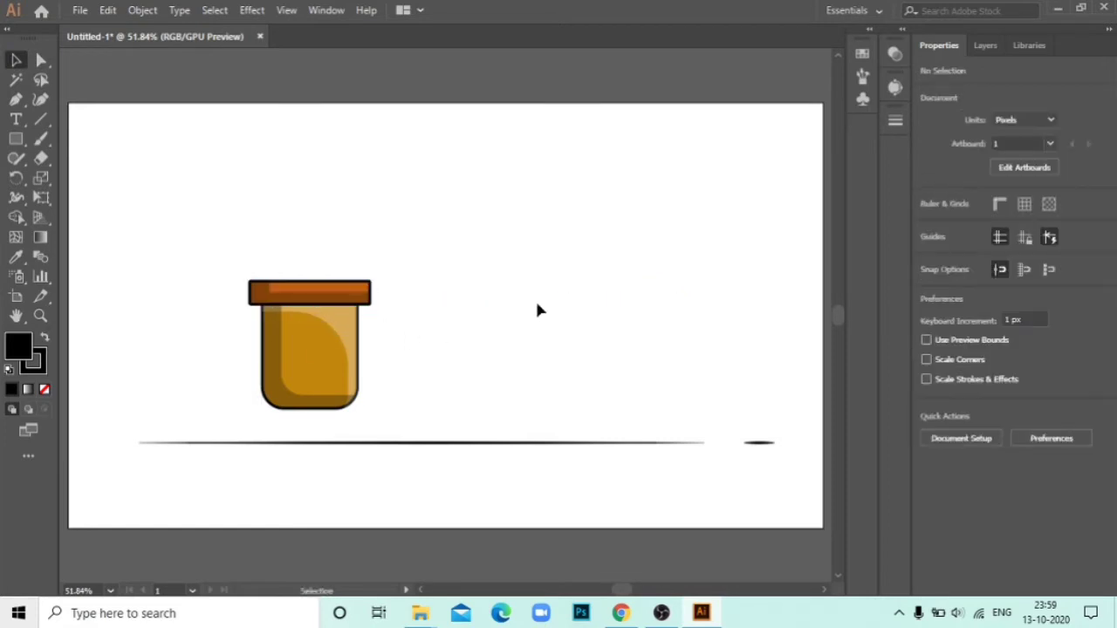
pyautogui.click(342, 296)
pyautogui.click(41, 60)
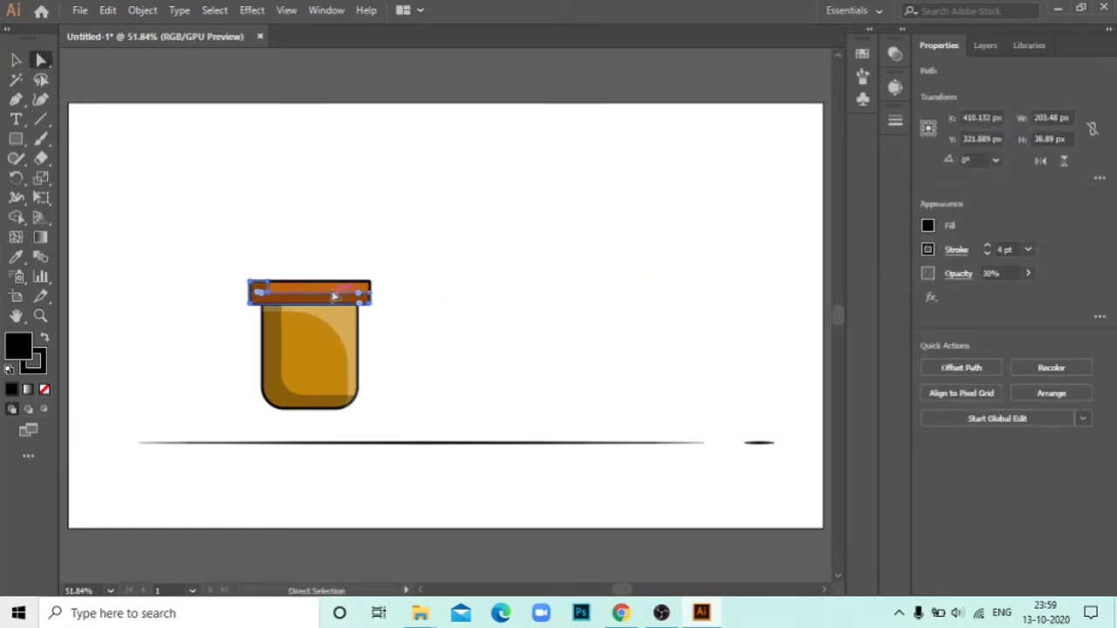
pyautogui.moveTo(339, 299); pyautogui.dragTo(349, 294)
pyautogui.press('v')
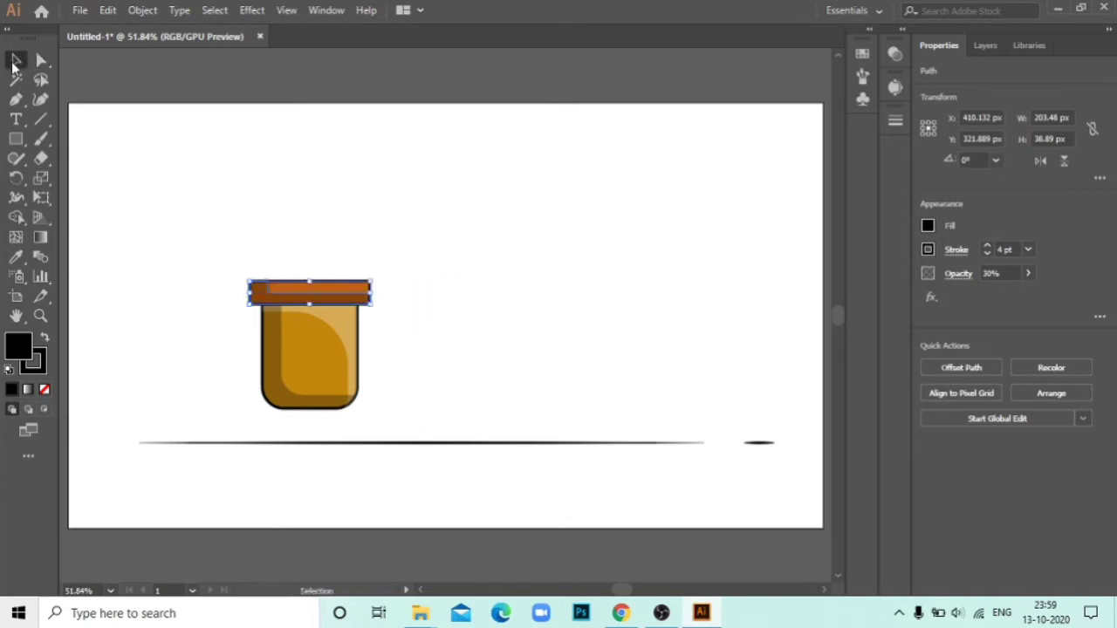
pyautogui.click(250, 220)
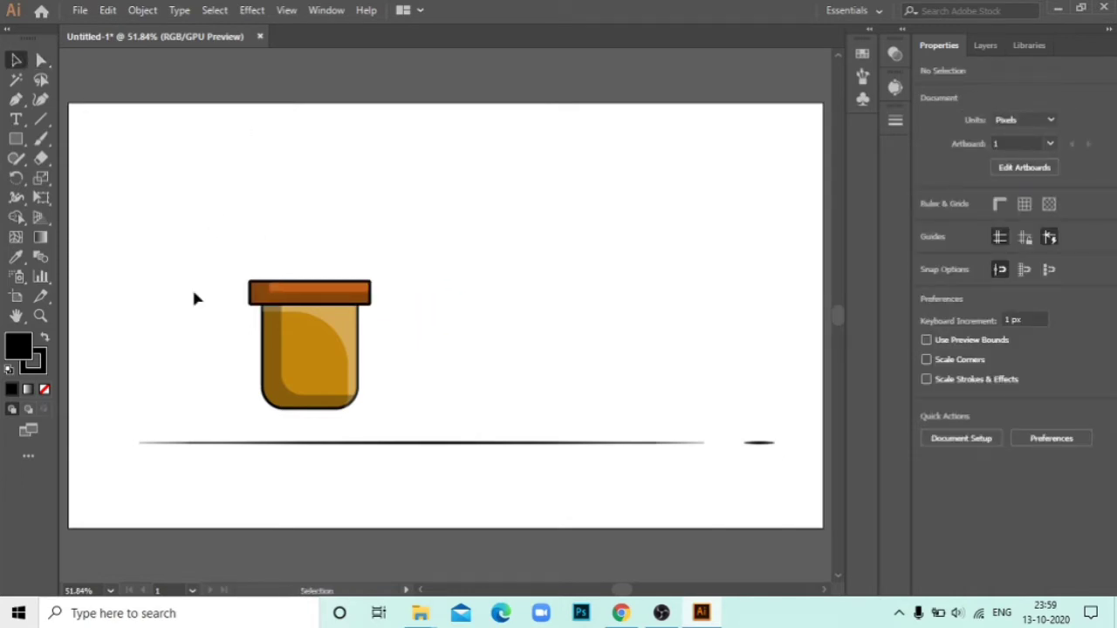
# Step: Draw a pointed leaf outline with the Pen tool to the right of the pot
pyautogui.press('p')
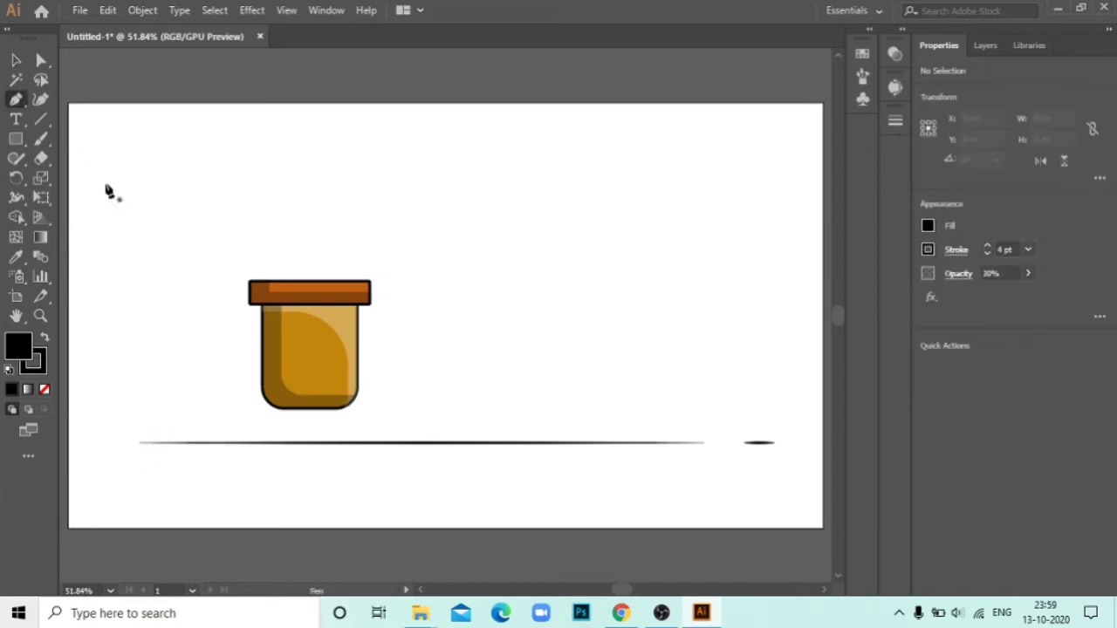
pyautogui.click(528, 325)
pyautogui.moveTo(479, 225); pyautogui.dragTo(476, 150)
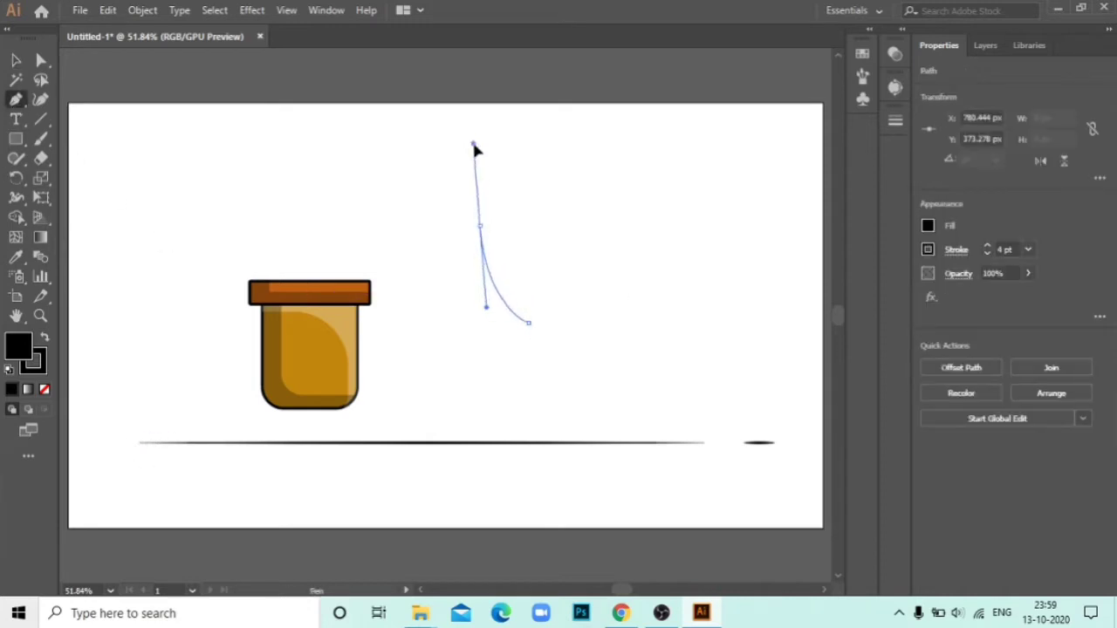
pyautogui.click(480, 225)
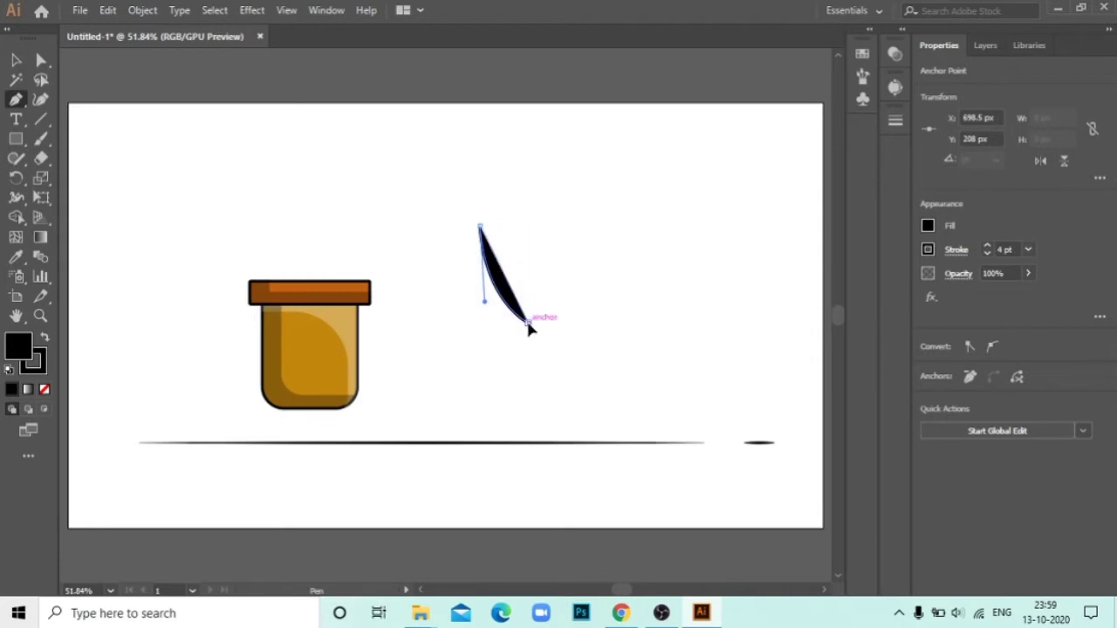
pyautogui.click(774, 248)
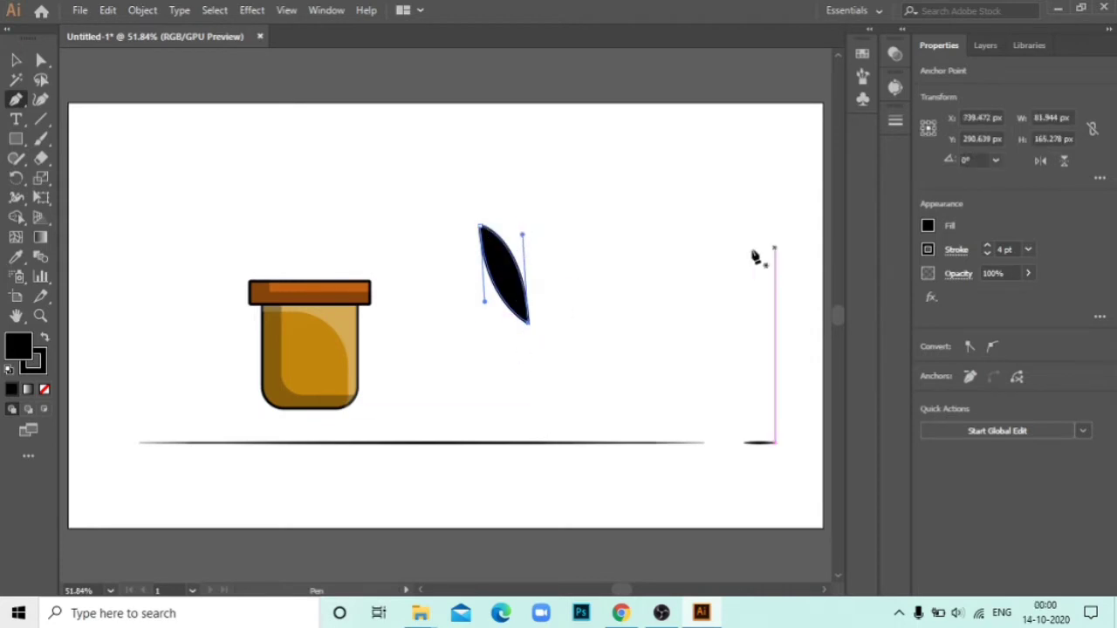
# Step: Fill the leaf bright green (#35db35)
pyautogui.click(15, 59)
pyautogui.click(553, 327)
pyautogui.click(525, 302)
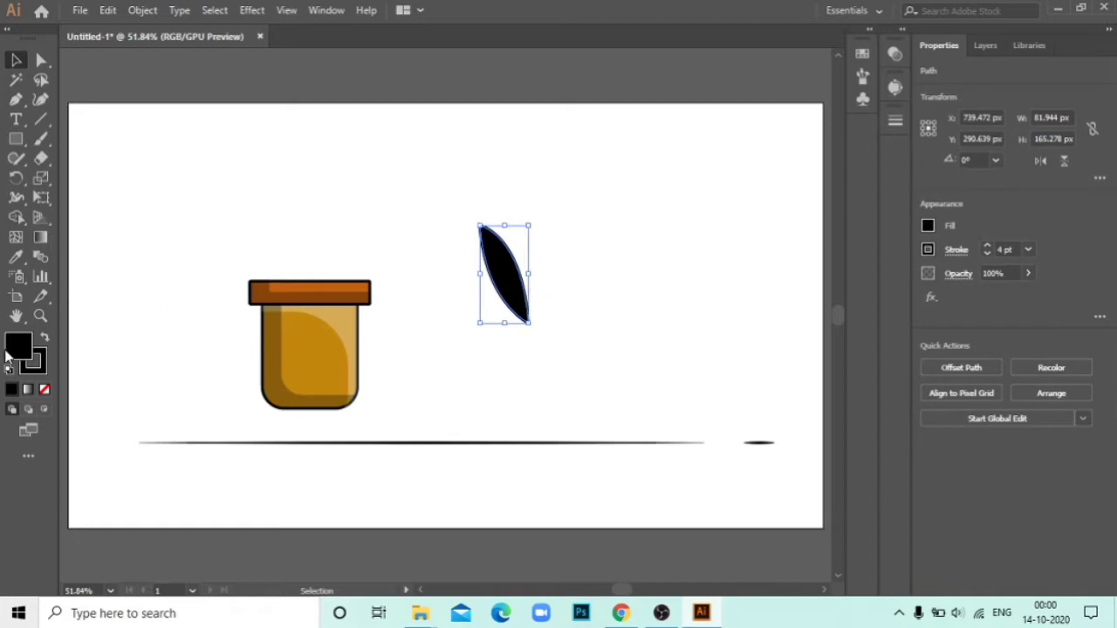
pyautogui.doubleClick(8, 351)
pyautogui.click(661, 256)
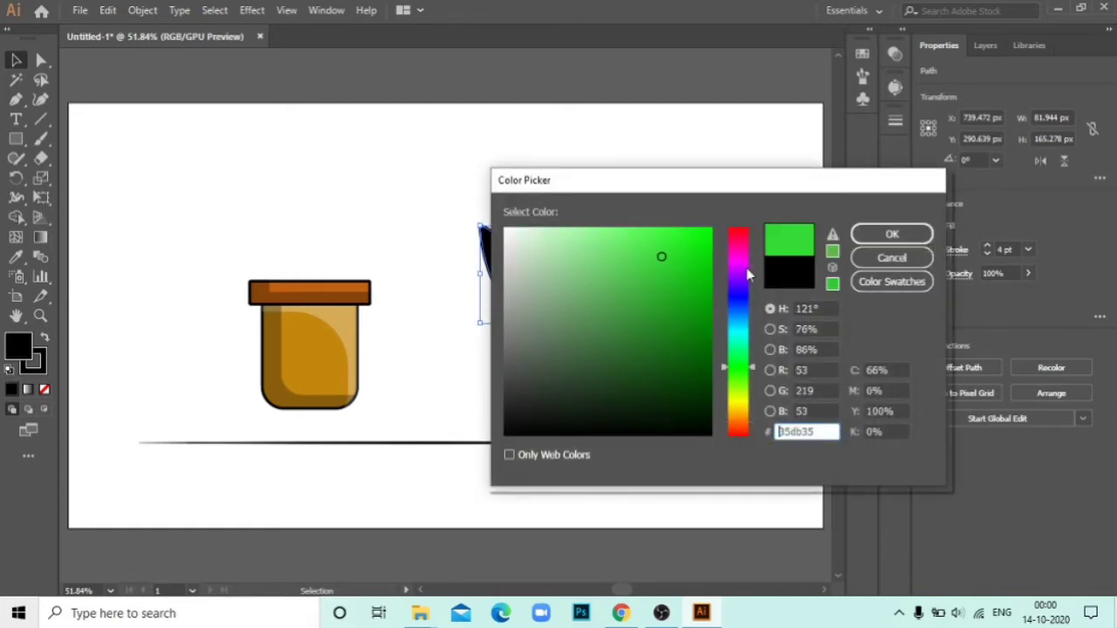
pyautogui.click(890, 233)
pyautogui.click(567, 284)
pyautogui.rightClick(506, 258)
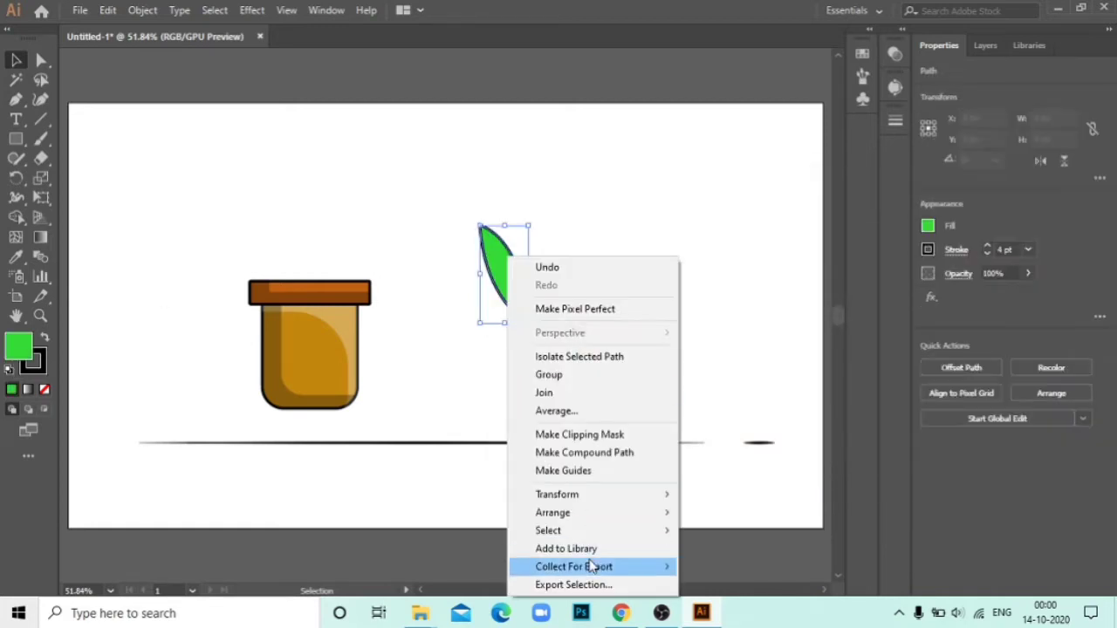
# Step: Make a mirrored copy of the leaf, move it right, and rotate the right leaf upright
pyautogui.moveTo(557, 494)
pyautogui.click(740, 410)
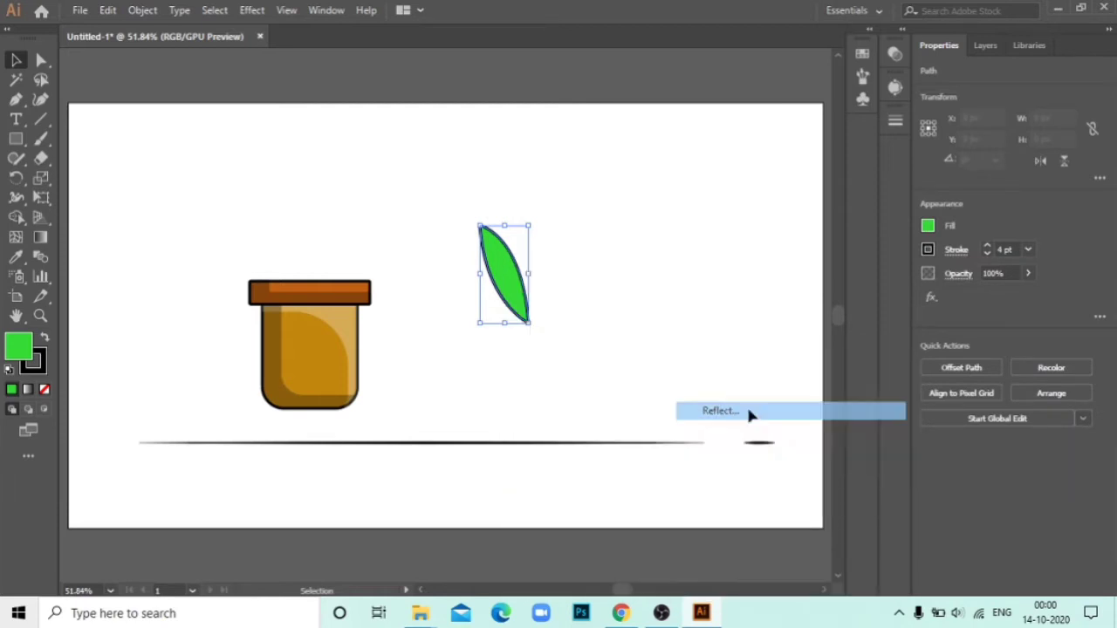
pyautogui.click(619, 356)
pyautogui.click(651, 390)
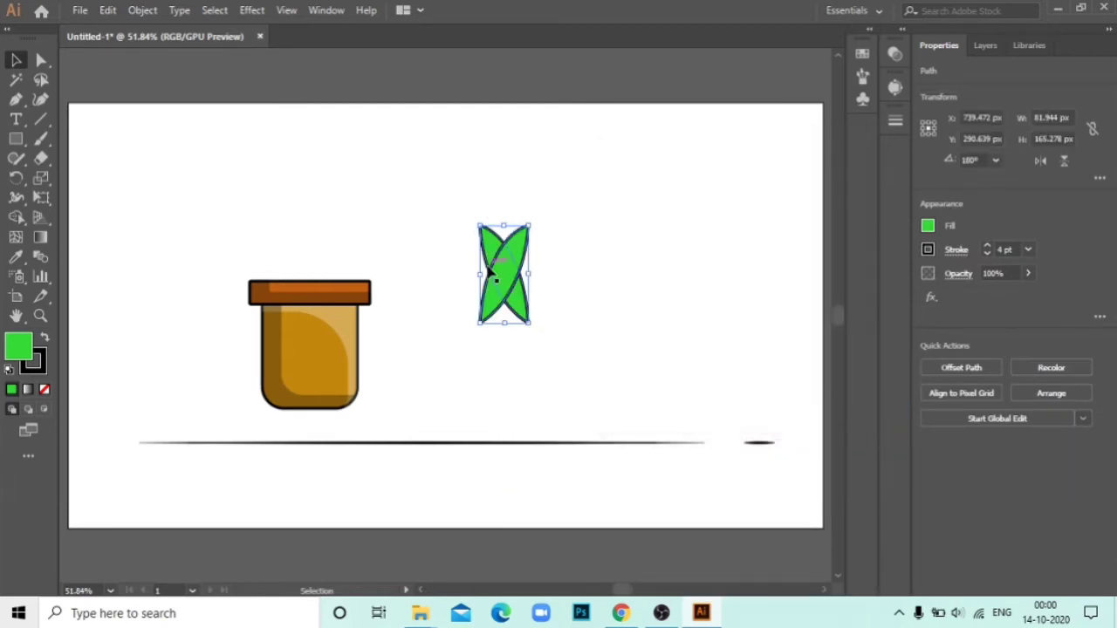
pyautogui.moveTo(526, 251)
pyautogui.mouseDown()
pyautogui.moveTo(694, 291)
pyautogui.moveTo(578, 282)
pyautogui.mouseUp()
pyautogui.click(702, 262)
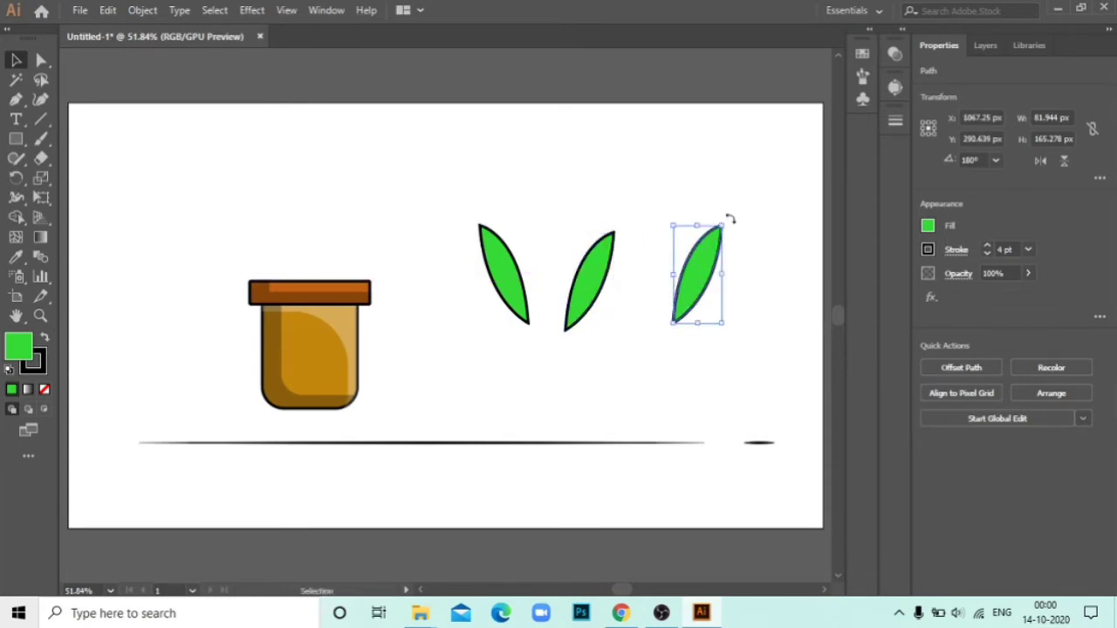
pyautogui.moveTo(728, 219); pyautogui.dragTo(702, 202)
pyautogui.click(632, 357)
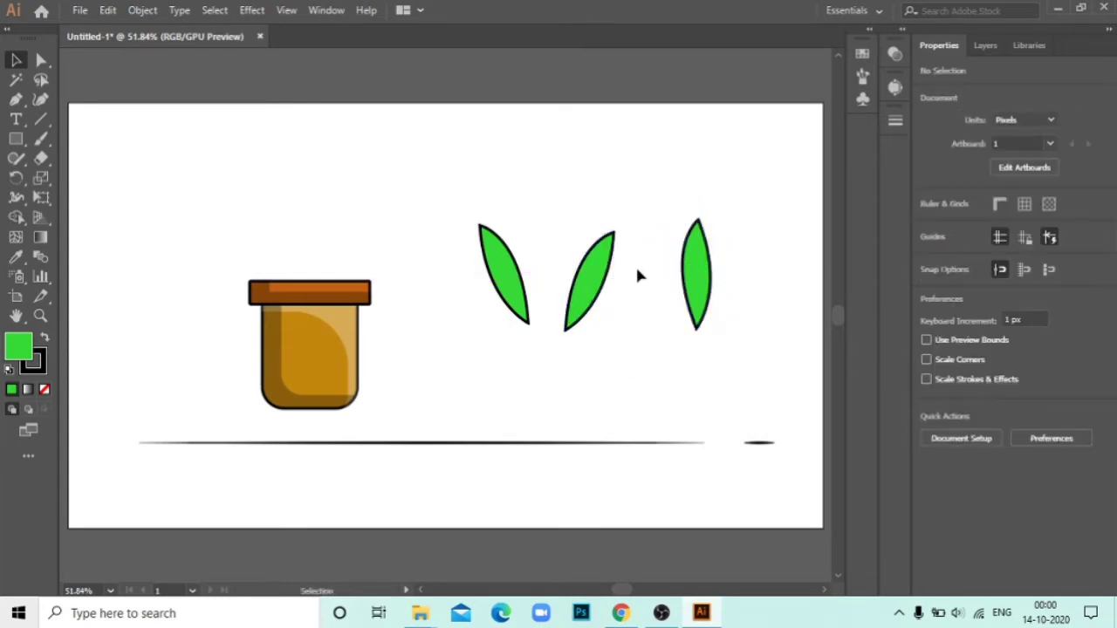
# Step: Give all three leaf outlines a tapered stroke width profile
pyautogui.click(526, 320)
pyautogui.click(583, 305)
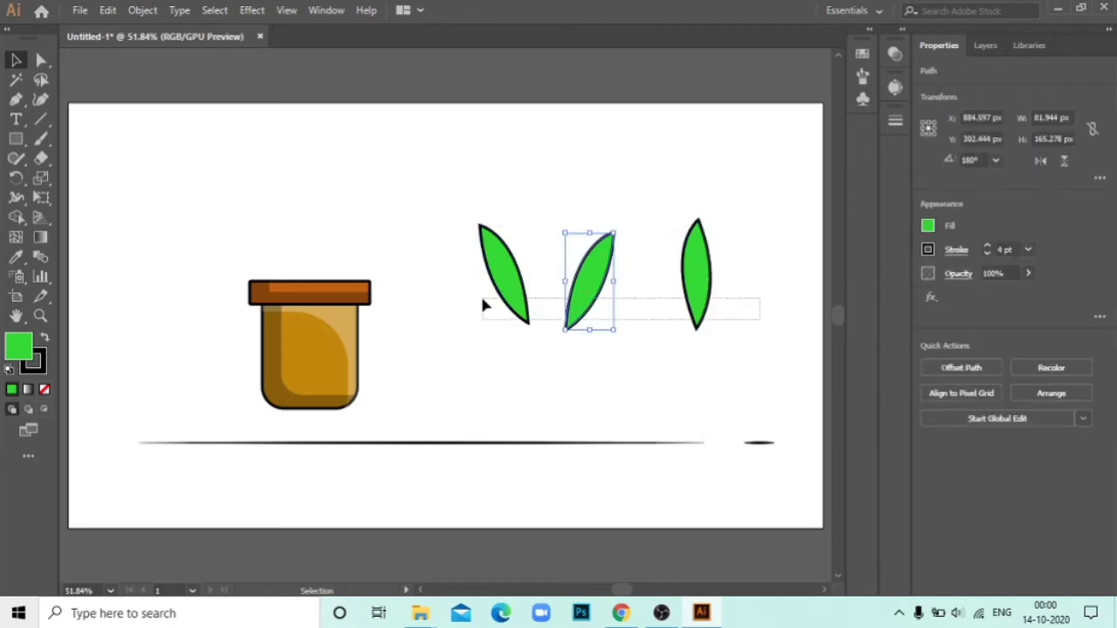
pyautogui.moveTo(482, 299); pyautogui.dragTo(483, 299)
pyautogui.click(895, 121)
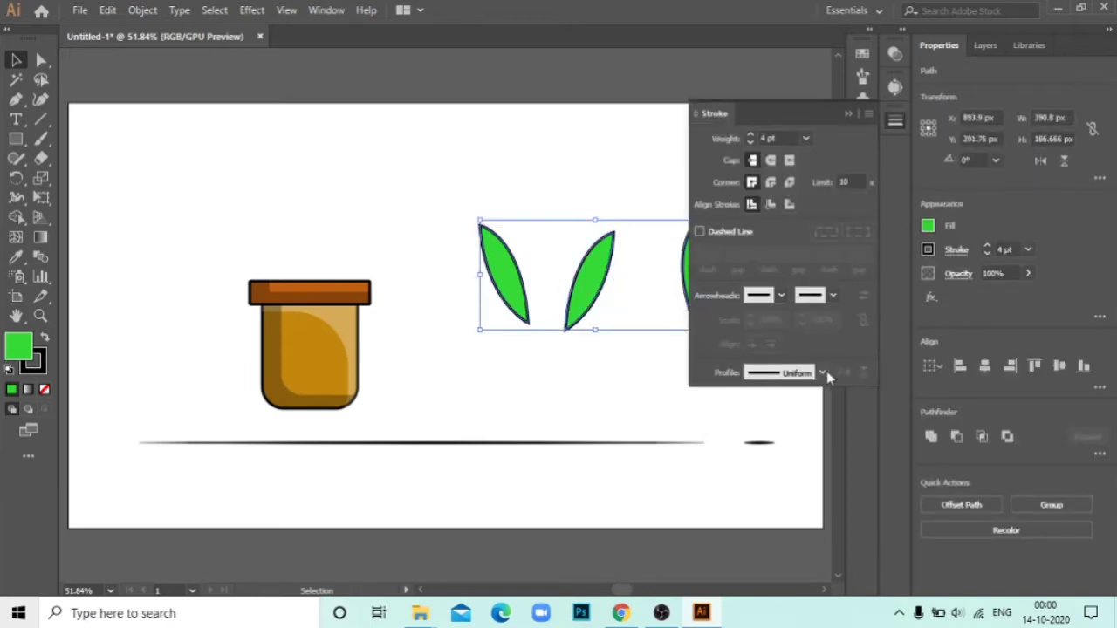
pyautogui.click(822, 372)
pyautogui.click(753, 424)
pyautogui.click(619, 166)
pyautogui.click(895, 121)
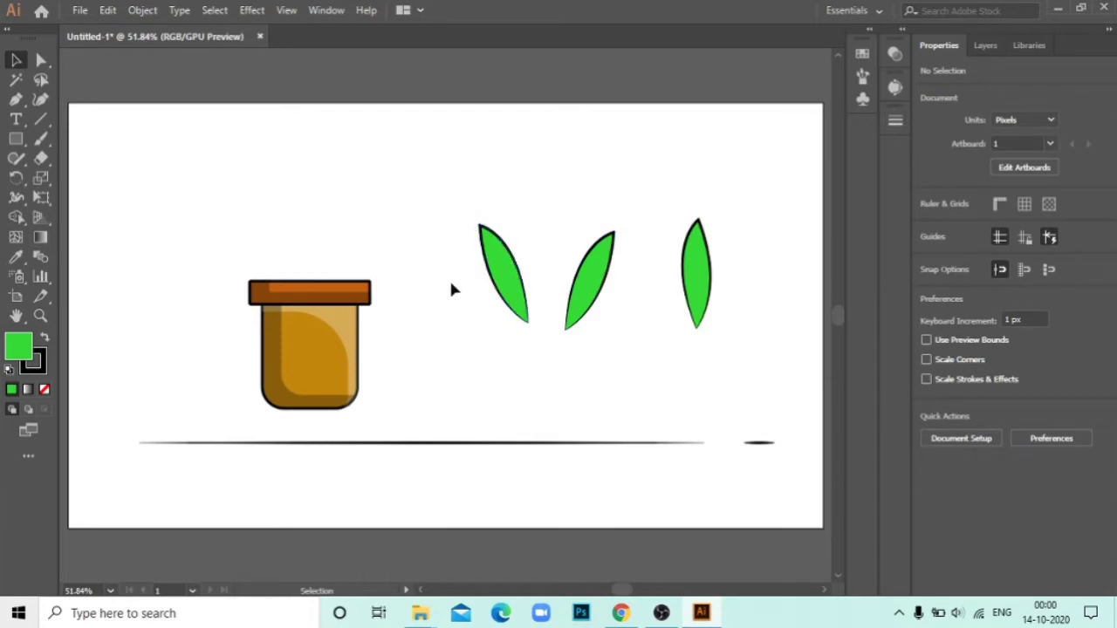
pyautogui.click(18, 99)
pyautogui.click(529, 323)
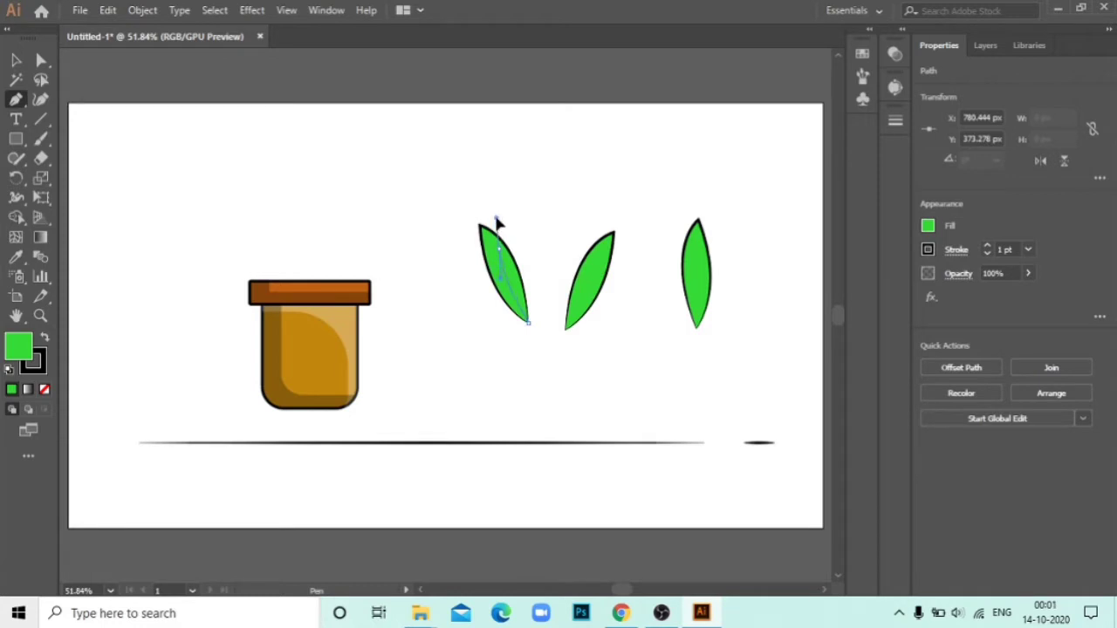
# Step: Draw a central vein from base to tip in each of the three leaves
pyautogui.click(496, 223)
pyautogui.keyDown('ctrl'); pyautogui.click(713, 368); pyautogui.keyUp('ctrl')
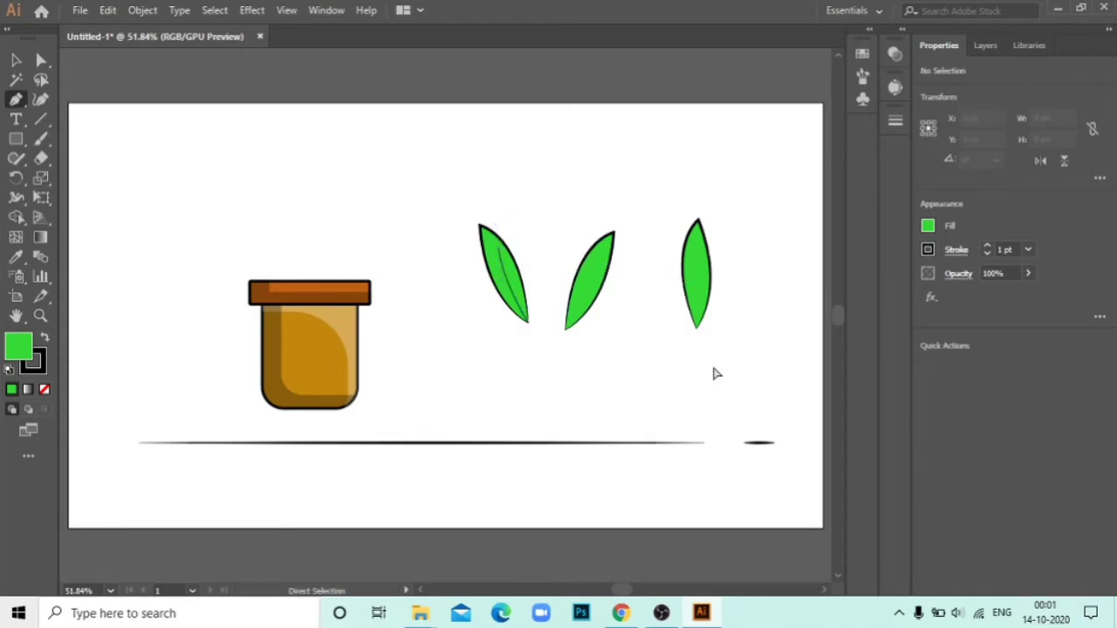
pyautogui.click(566, 328)
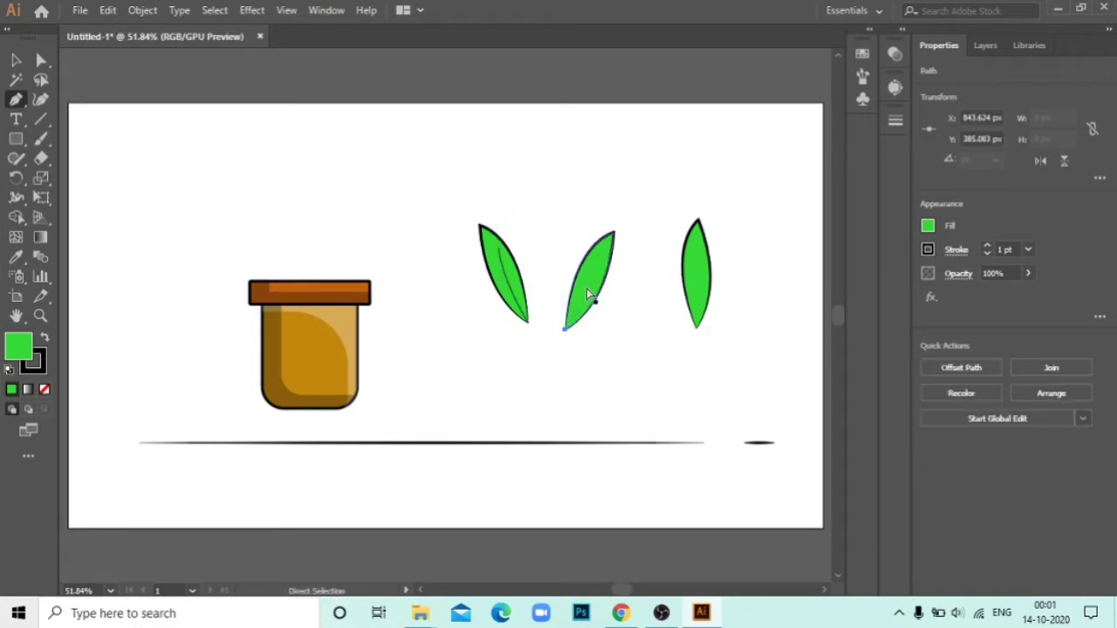
pyautogui.click(566, 330)
pyautogui.click(613, 234)
pyautogui.keyDown('ctrl'); pyautogui.click(658, 316); pyautogui.keyUp('ctrl')
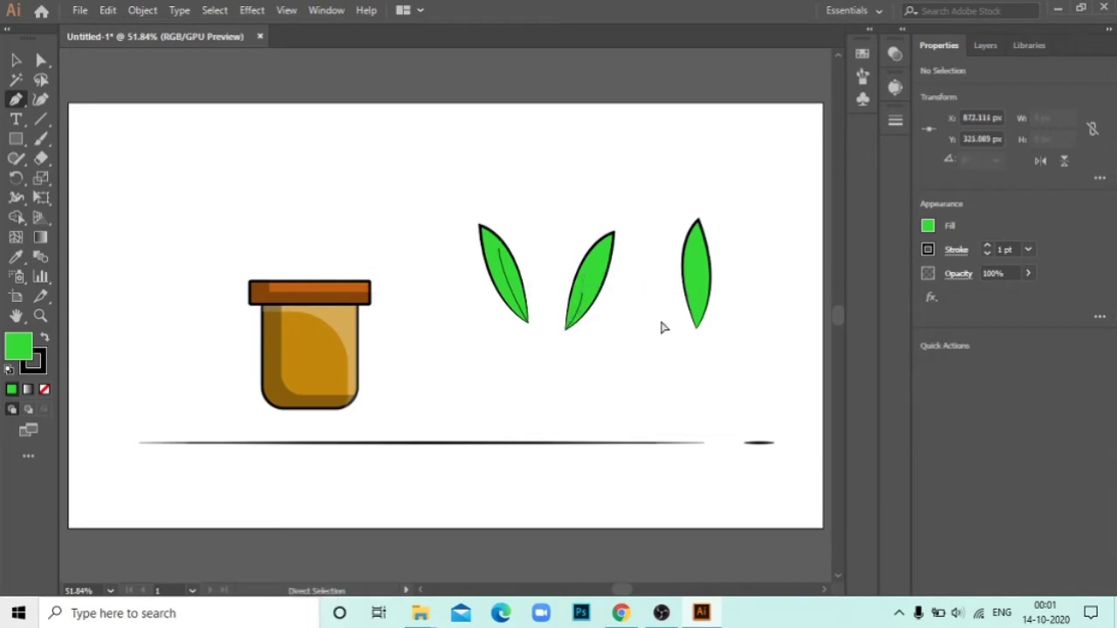
pyautogui.click(696, 329)
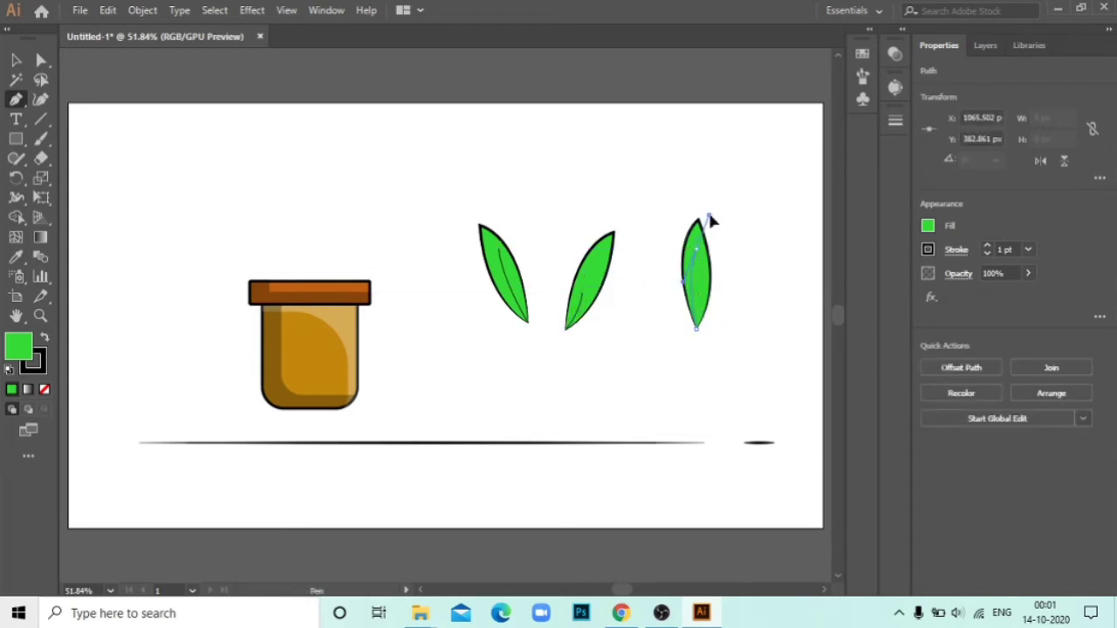
pyautogui.click(710, 216)
pyautogui.keyDown('ctrl'); pyautogui.click(549, 180); pyautogui.keyUp('ctrl')
pyautogui.press('v')
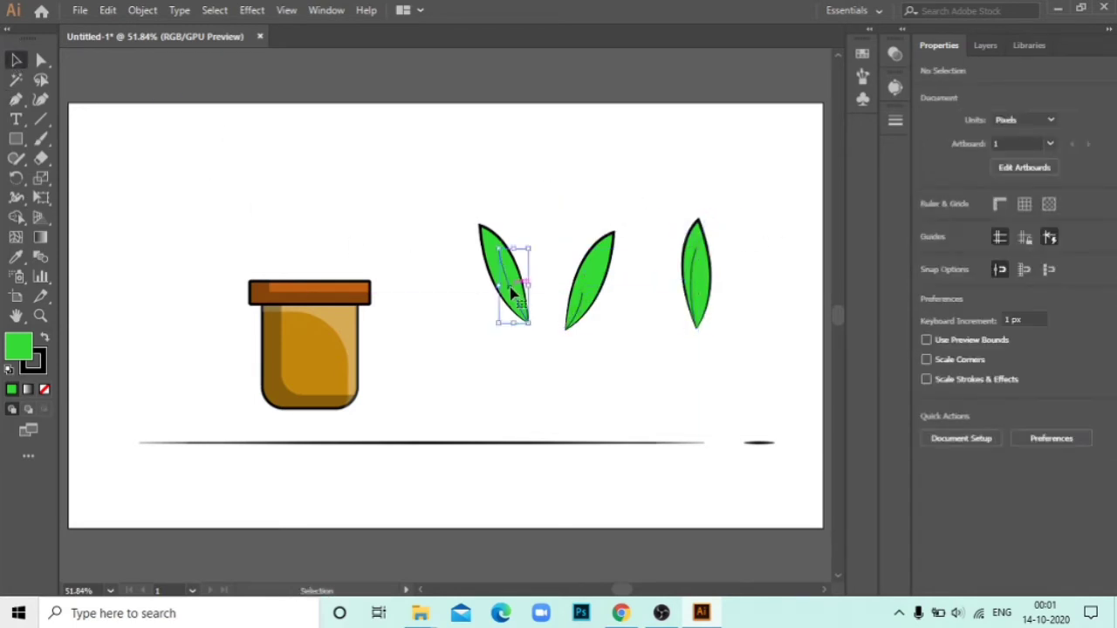
# Step: Give the three veins a tapered stroke width profile
pyautogui.click(513, 293)
pyautogui.keyDown('shift'); pyautogui.click(575, 307); pyautogui.keyUp('shift')
pyautogui.keyDown('shift'); pyautogui.click(694, 292); pyautogui.keyUp('shift')
pyautogui.click(896, 120)
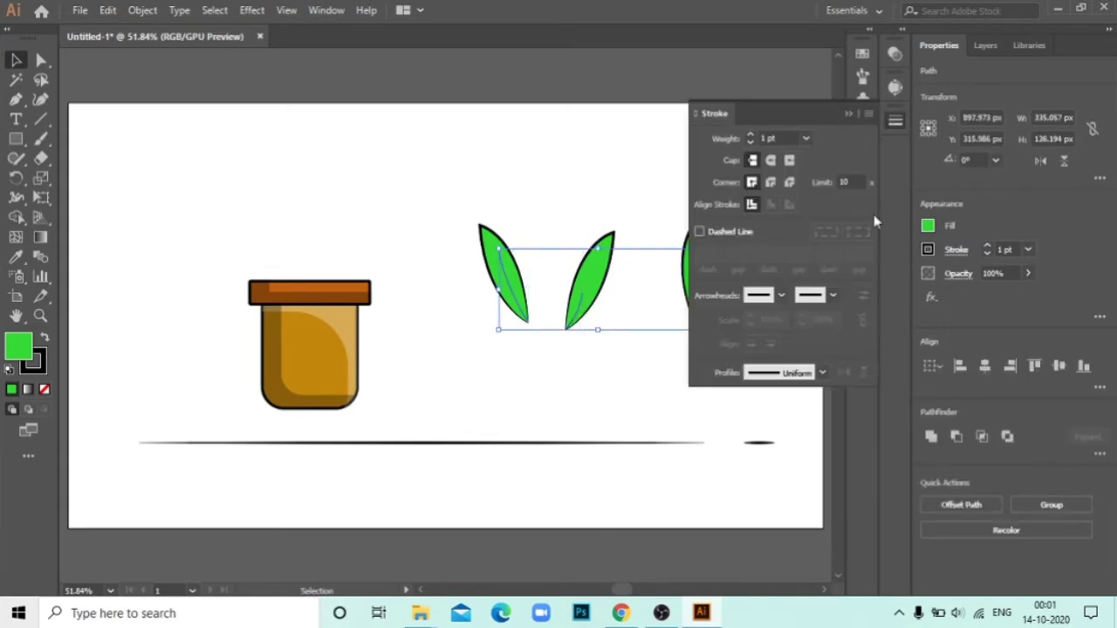
pyautogui.click(825, 374)
pyautogui.click(760, 429)
pyautogui.click(864, 103)
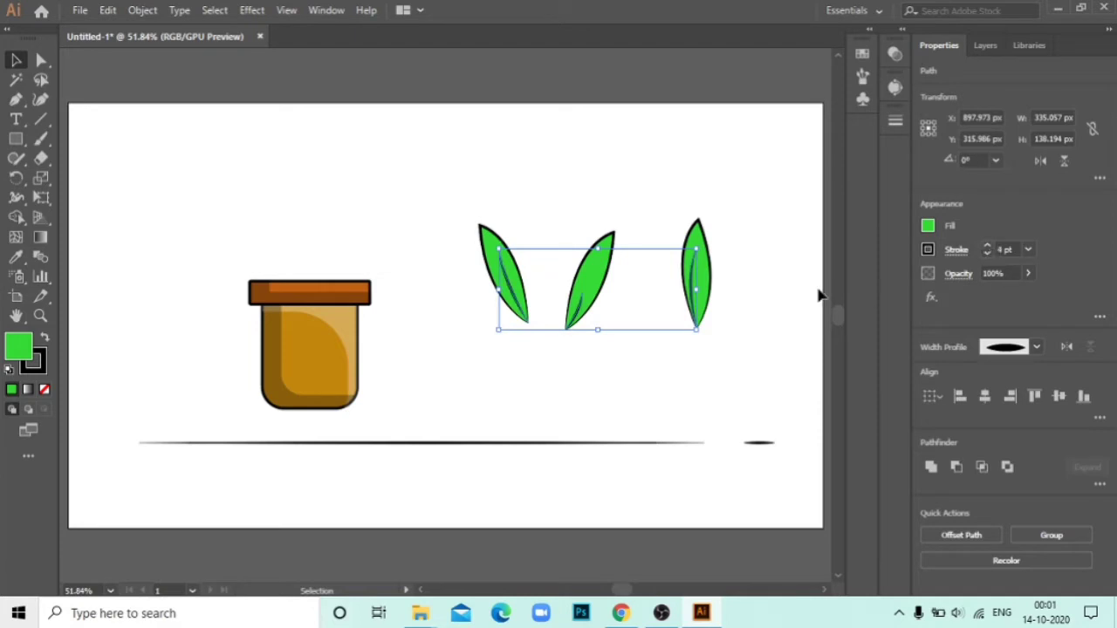
pyautogui.click(644, 548)
# Step: Group each of the three leaves with its vein
pyautogui.moveTo(516, 301); pyautogui.dragTo(270, 237)
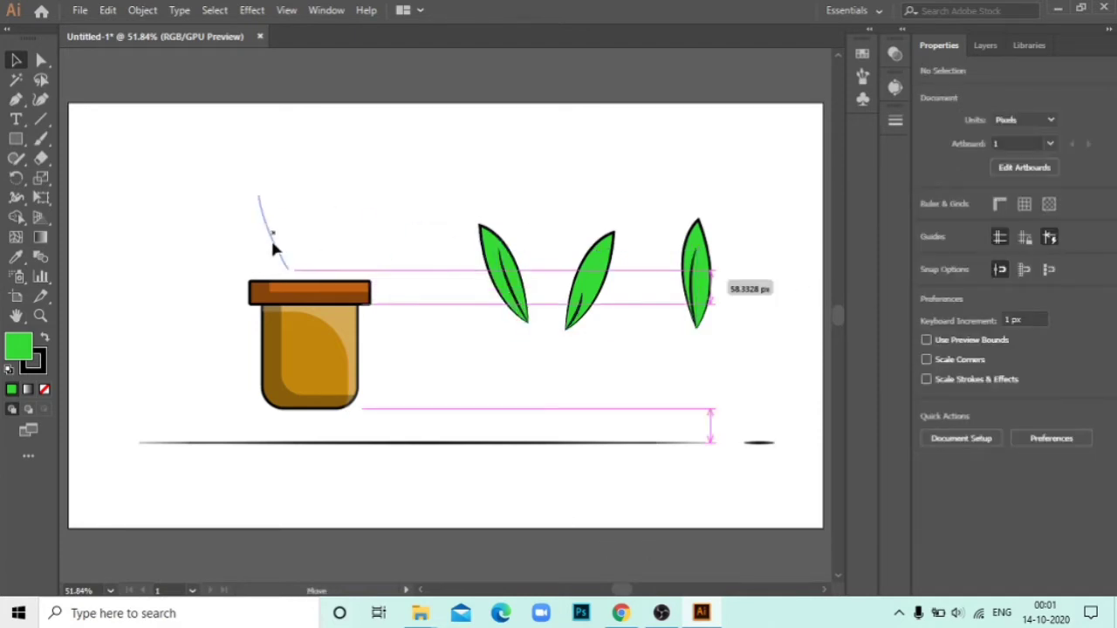
pyautogui.hotkey('ctrl', 'z')
pyautogui.rightClick(513, 256)
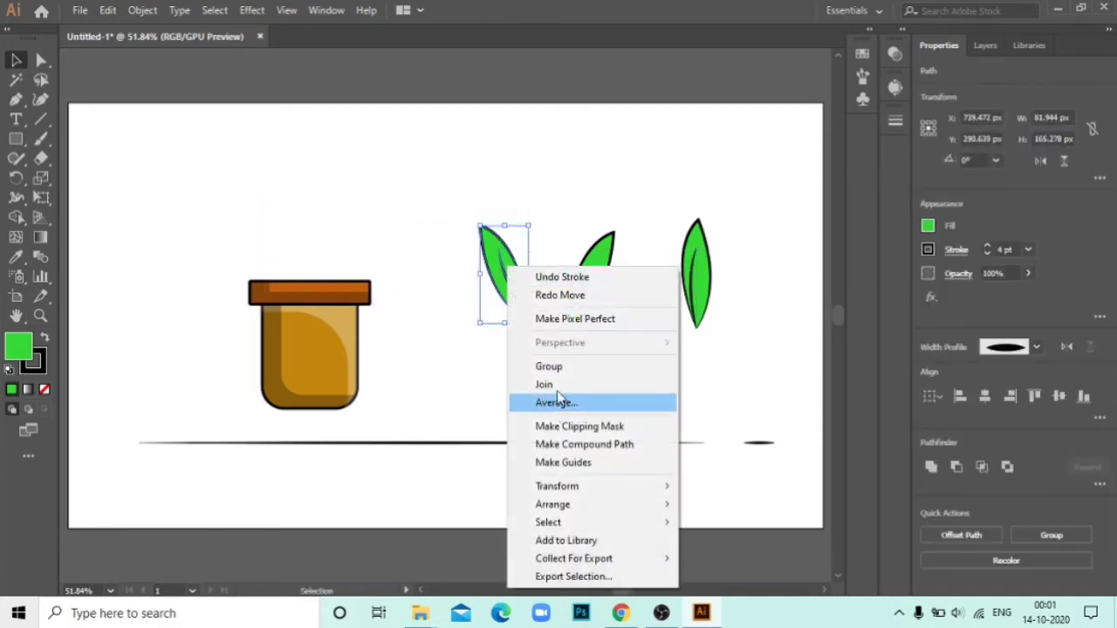
pyautogui.click(559, 367)
pyautogui.rightClick(578, 279)
pyautogui.click(611, 374)
pyautogui.rightClick(698, 284)
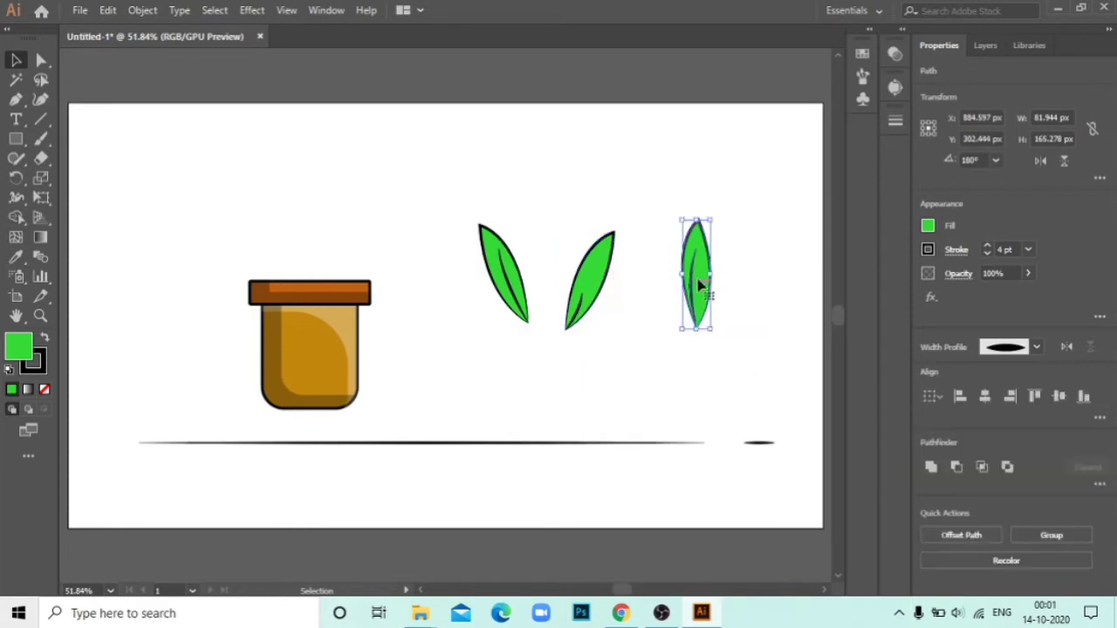
pyautogui.click(741, 374)
# Step: Place the leaves on the pot rim, shrink the third to about 32×127 px, and tilt the left one outward
pyautogui.moveTo(502, 304)
pyautogui.mouseDown()
pyautogui.moveTo(319, 251)
pyautogui.moveTo(270, 274)
pyautogui.mouseUp()
pyautogui.moveTo(604, 284); pyautogui.dragTo(352, 235)
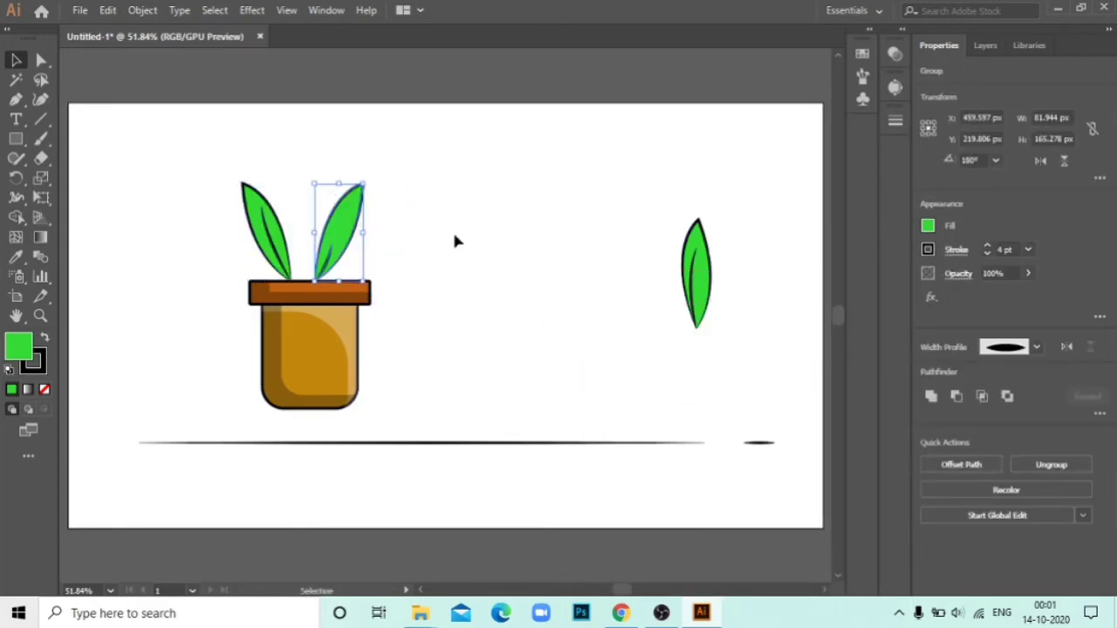
pyautogui.click(698, 262)
pyautogui.moveTo(712, 218)
pyautogui.mouseDown()
pyautogui.moveTo(703, 253)
pyautogui.moveTo(301, 229)
pyautogui.mouseUp()
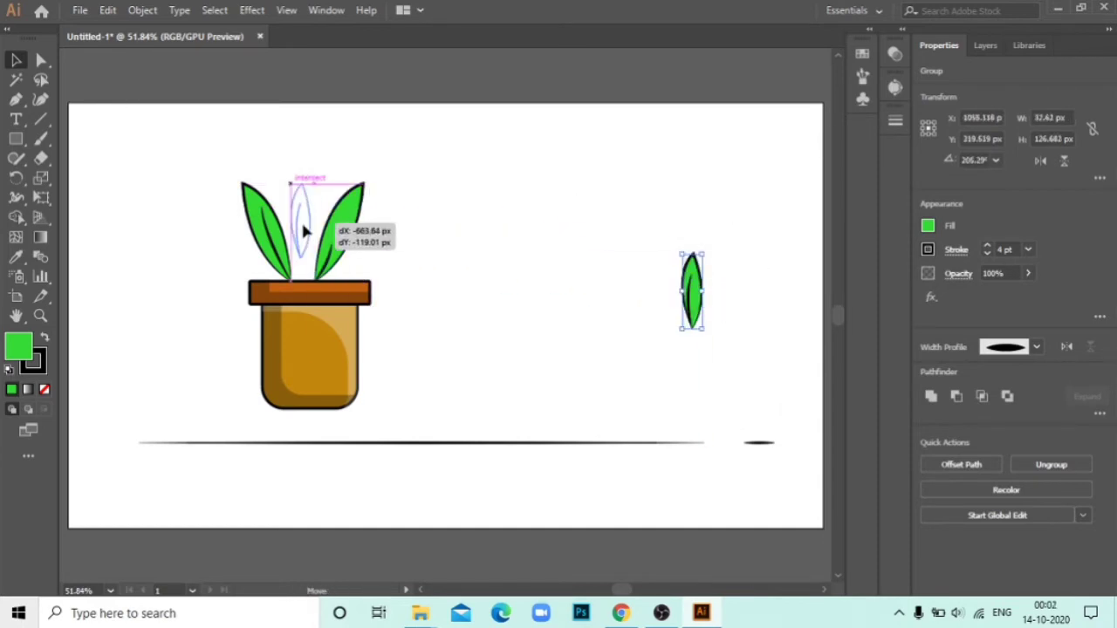
pyautogui.moveTo(240, 184)
pyautogui.mouseDown()
pyautogui.moveTo(288, 262)
pyautogui.moveTo(299, 231)
pyautogui.mouseUp()
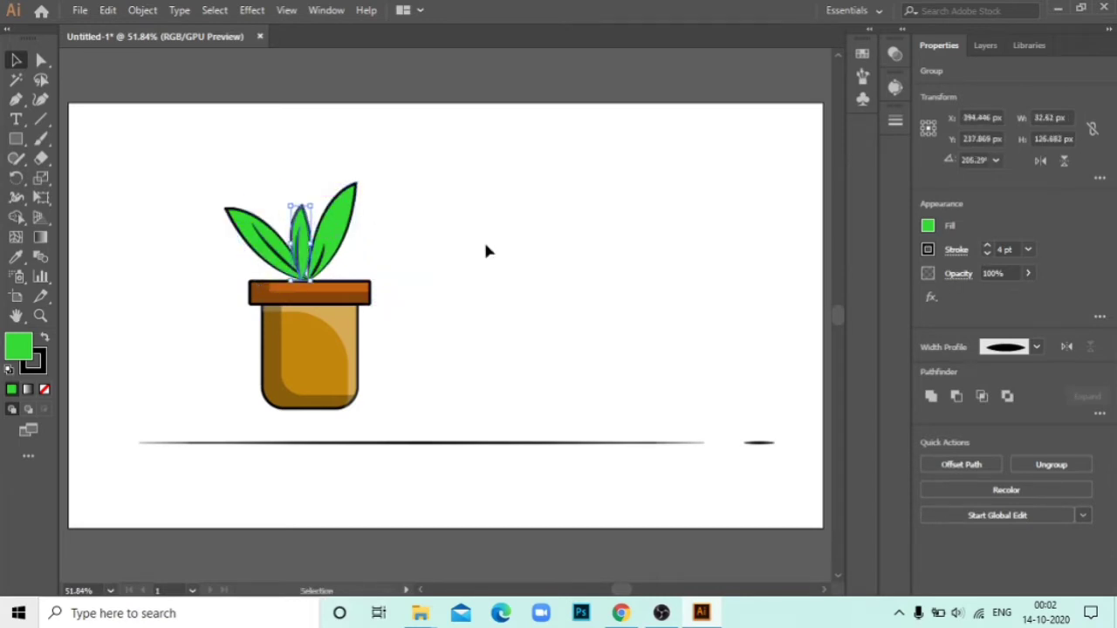
pyautogui.click(462, 301)
# Step: Ungroup the middle leaf into its shape and vein
pyautogui.click(303, 243)
pyautogui.rightClick(292, 230)
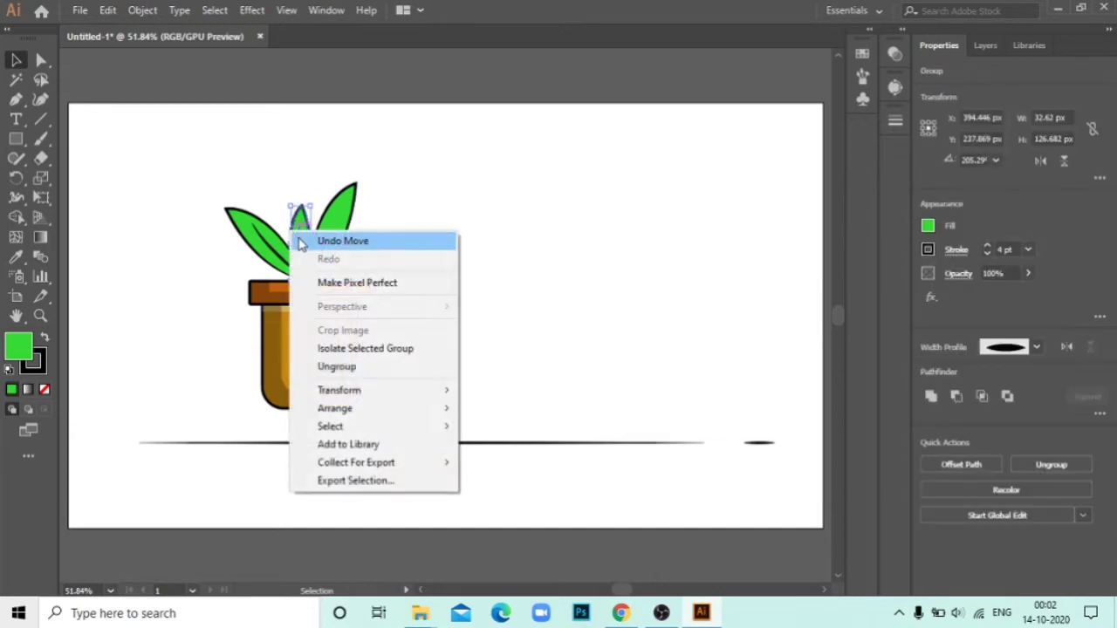
pyautogui.click(371, 371)
pyautogui.moveTo(308, 251); pyautogui.dragTo(443, 249)
# Step: Lengthen the middle leaf's vein and reselect the leaf together with its vein
pyautogui.click(16, 60)
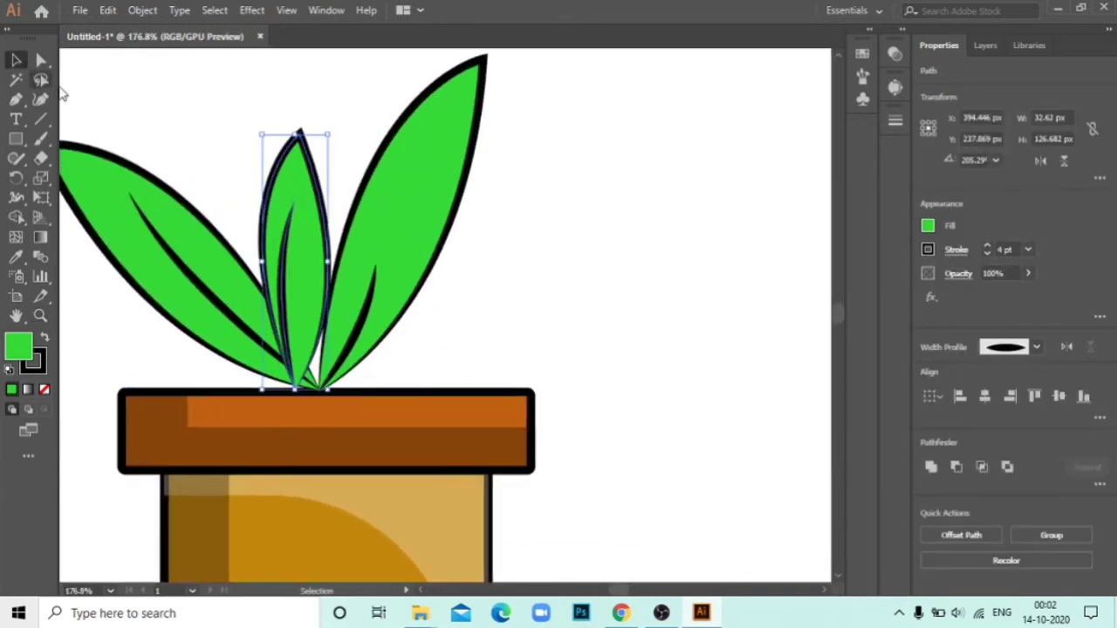
pyautogui.click(357, 120)
pyautogui.moveTo(283, 246); pyautogui.dragTo(291, 238)
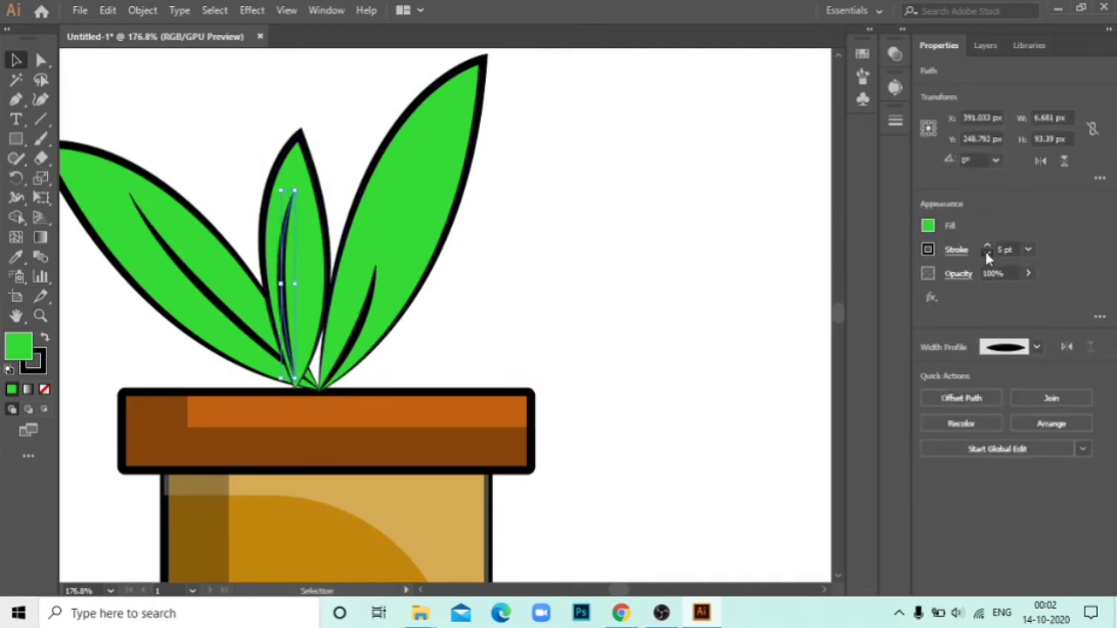
pyautogui.click(611, 208)
pyautogui.click(279, 230)
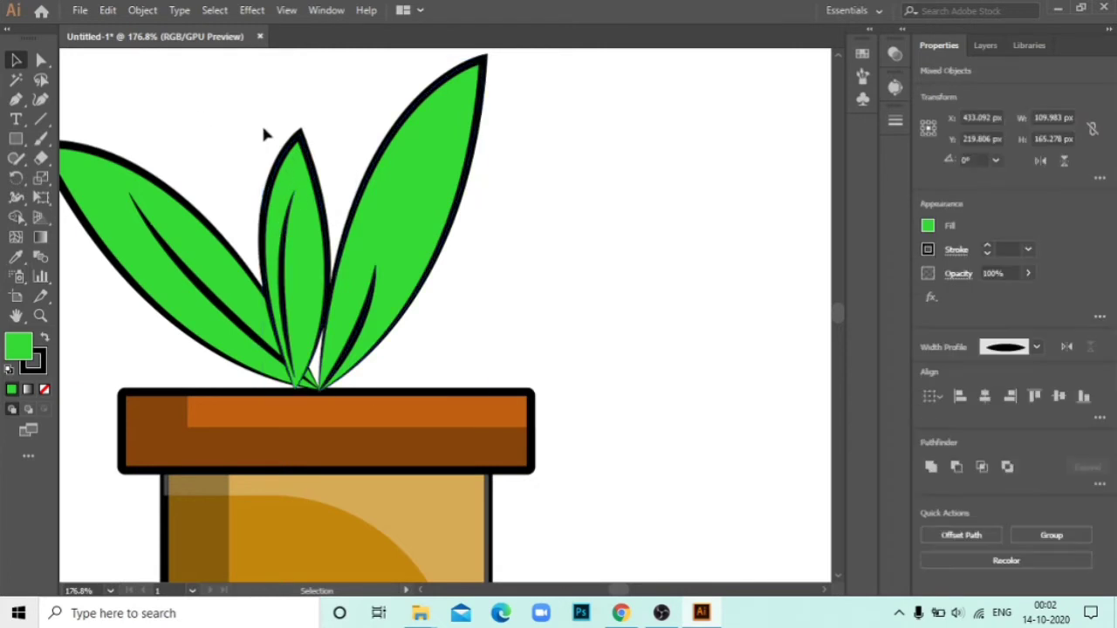
pyautogui.click(262, 137)
pyautogui.click(305, 242)
pyautogui.rightClick(268, 163)
pyautogui.press('Escape')
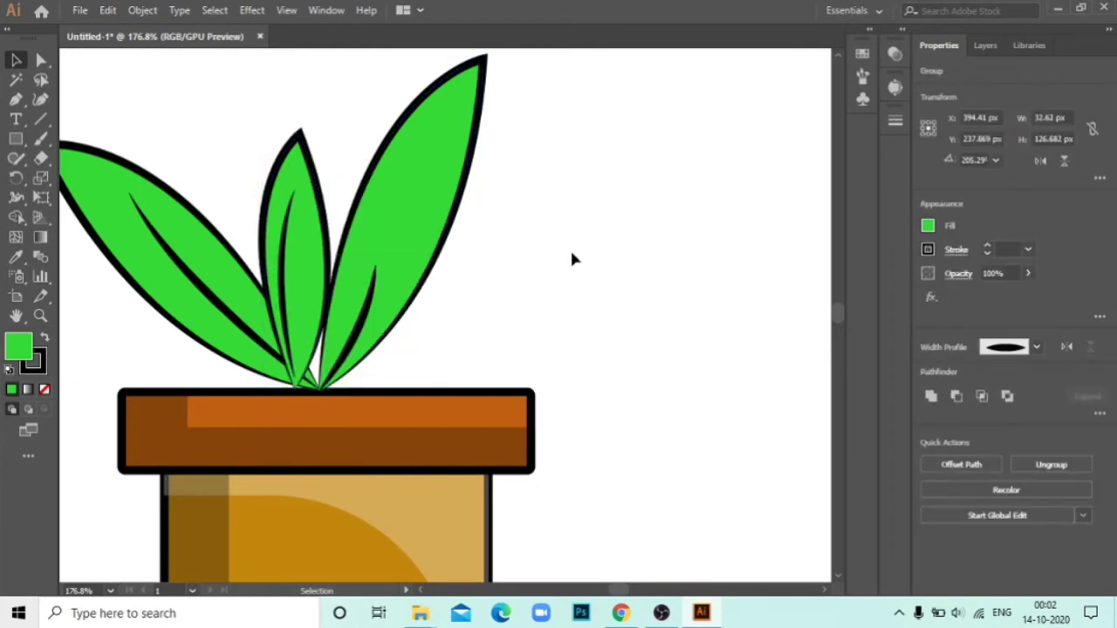
# Step: Shift the right, middle and left leaves rightward so they spread more evenly
pyautogui.click(570, 253)
pyautogui.moveTo(435, 308)
pyautogui.mouseDown()
pyautogui.moveTo(479, 327)
pyautogui.moveTo(495, 312)
pyautogui.mouseUp()
pyautogui.moveTo(351, 279); pyautogui.dragTo(419, 279)
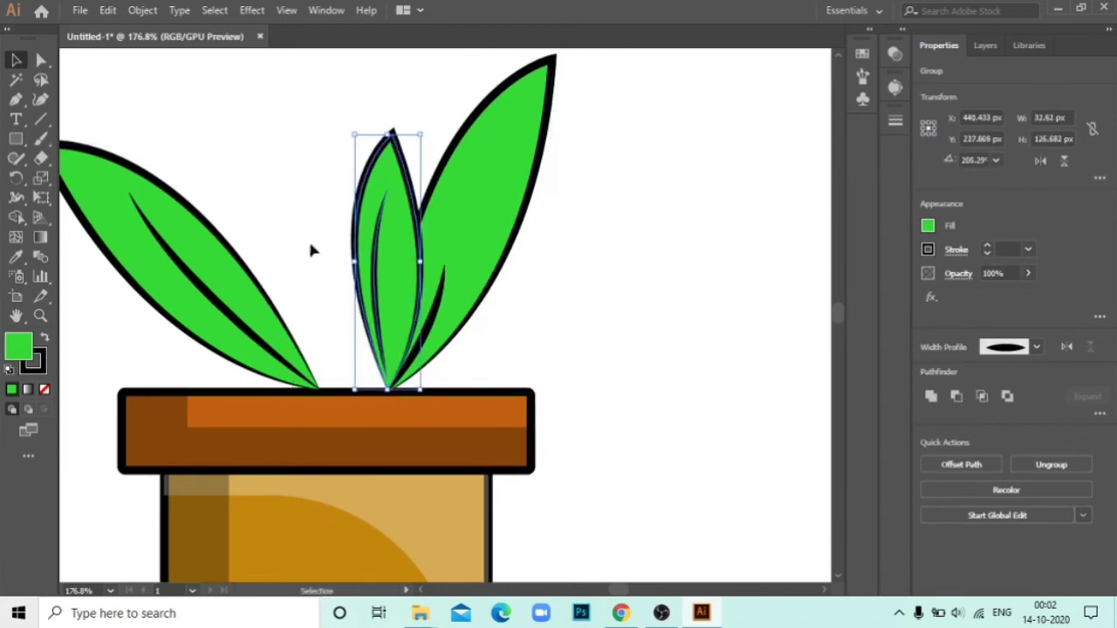
pyautogui.moveTo(285, 277); pyautogui.dragTo(355, 277)
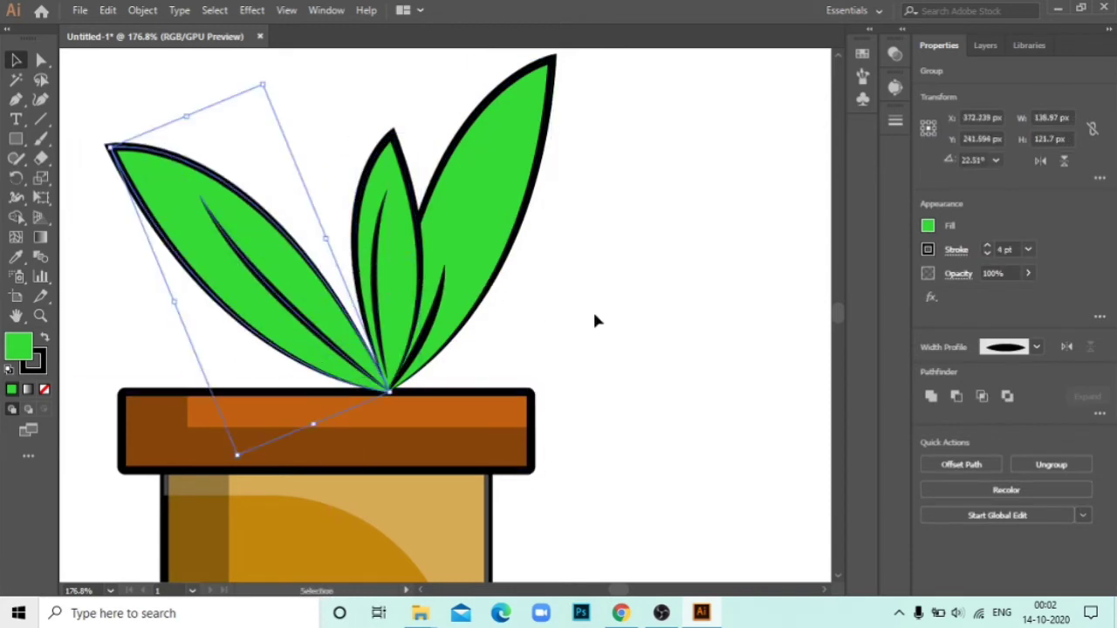
pyautogui.click(654, 330)
# Step: Bring the right leaf to the front of the other leaves
pyautogui.rightClick(466, 220)
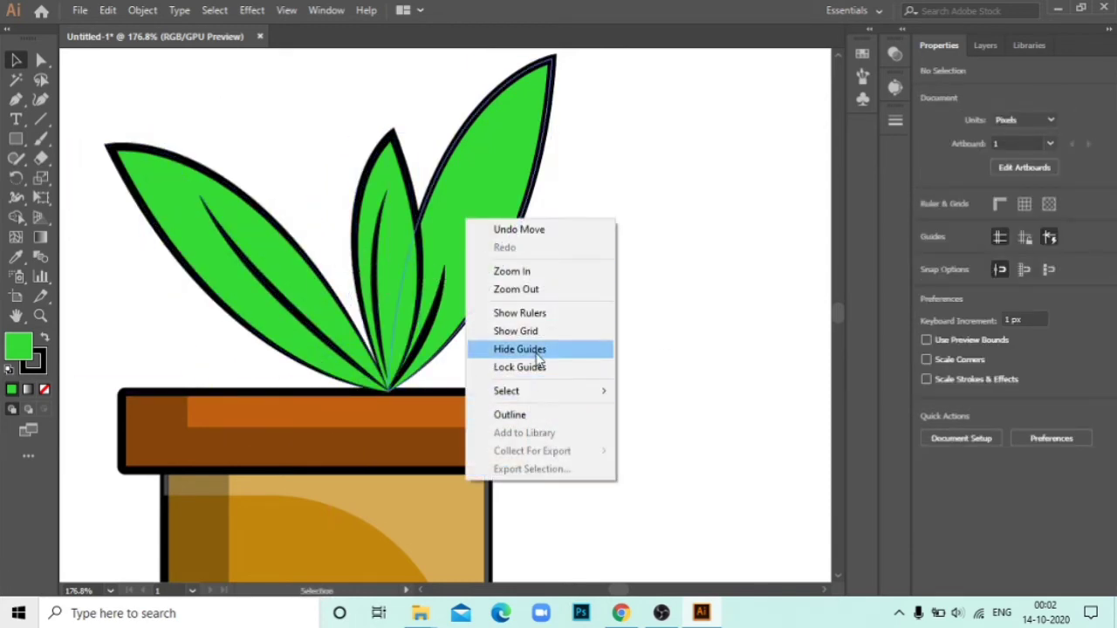
pyautogui.click(484, 145)
pyautogui.rightClick(484, 142)
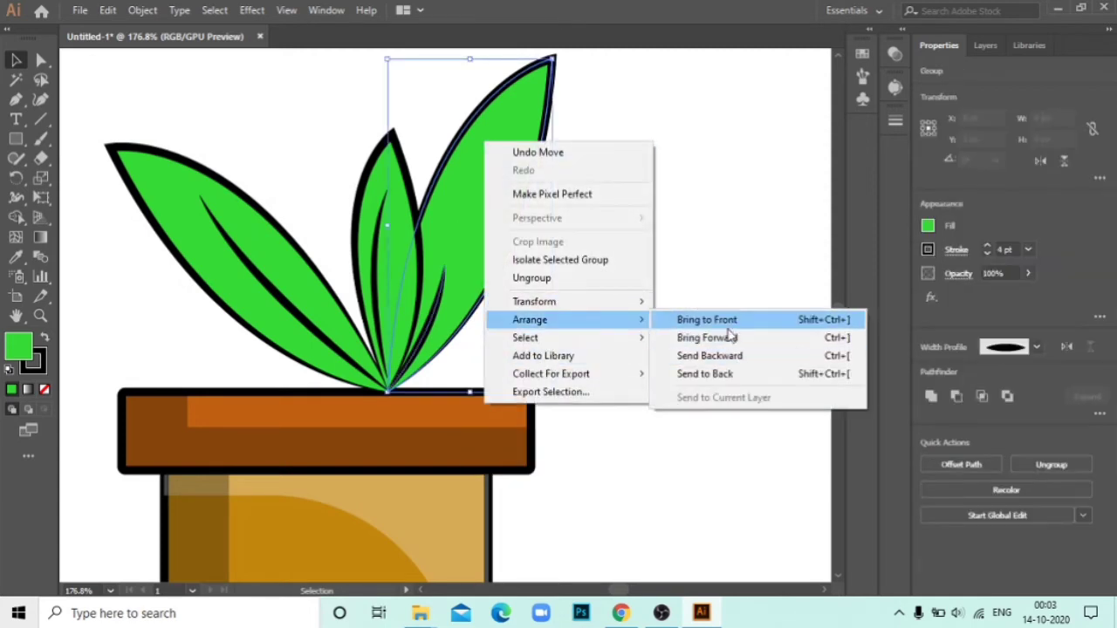
pyautogui.click(724, 323)
pyautogui.click(666, 243)
pyautogui.press('z')
pyautogui.keyDown('alt'); pyautogui.click(560, 362); pyautogui.keyUp('alt')
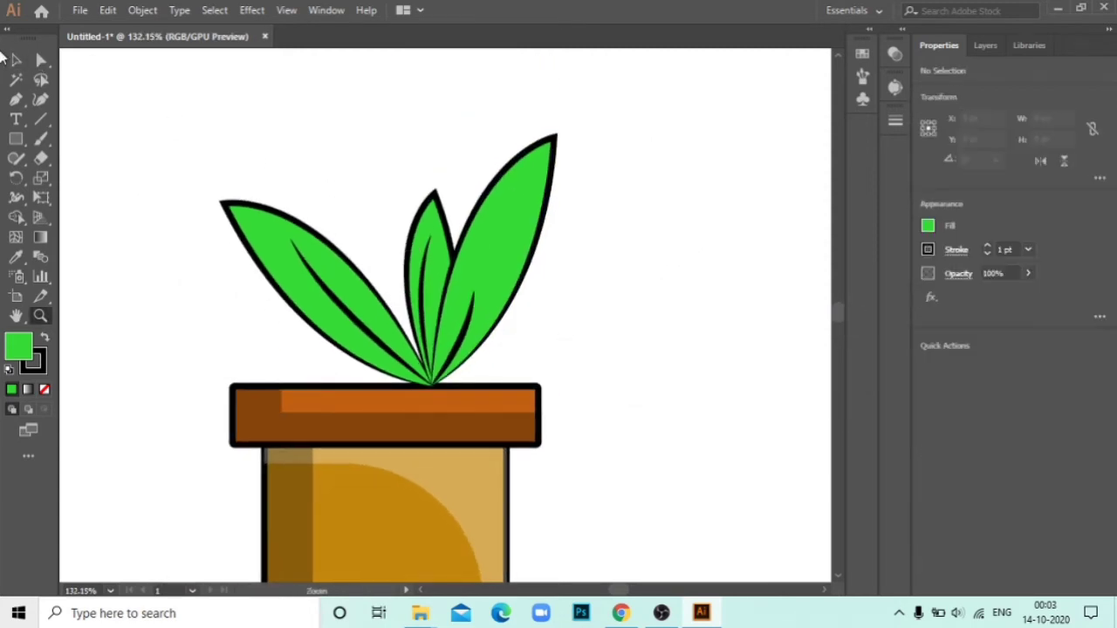
# Step: Nudge the middle leaf and stretch it taller
pyautogui.click(16, 60)
pyautogui.moveTo(407, 256); pyautogui.dragTo(397, 258)
pyautogui.click(702, 340)
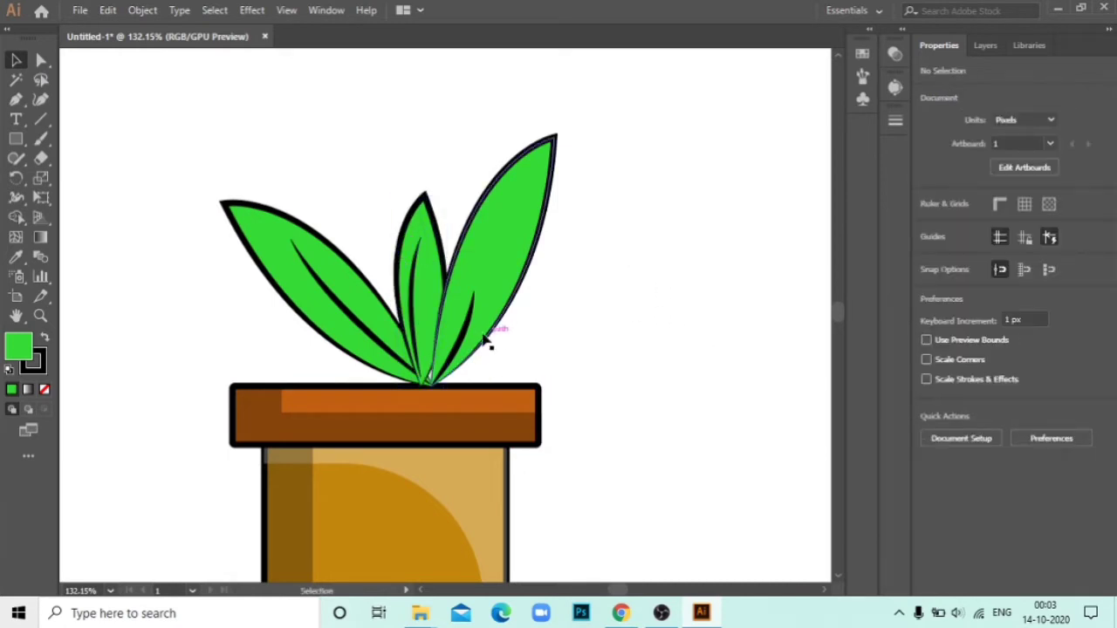
pyautogui.click(417, 262)
pyautogui.moveTo(410, 194)
pyautogui.mouseDown()
pyautogui.moveTo(307, 125)
pyautogui.moveTo(397, 118)
pyautogui.mouseUp()
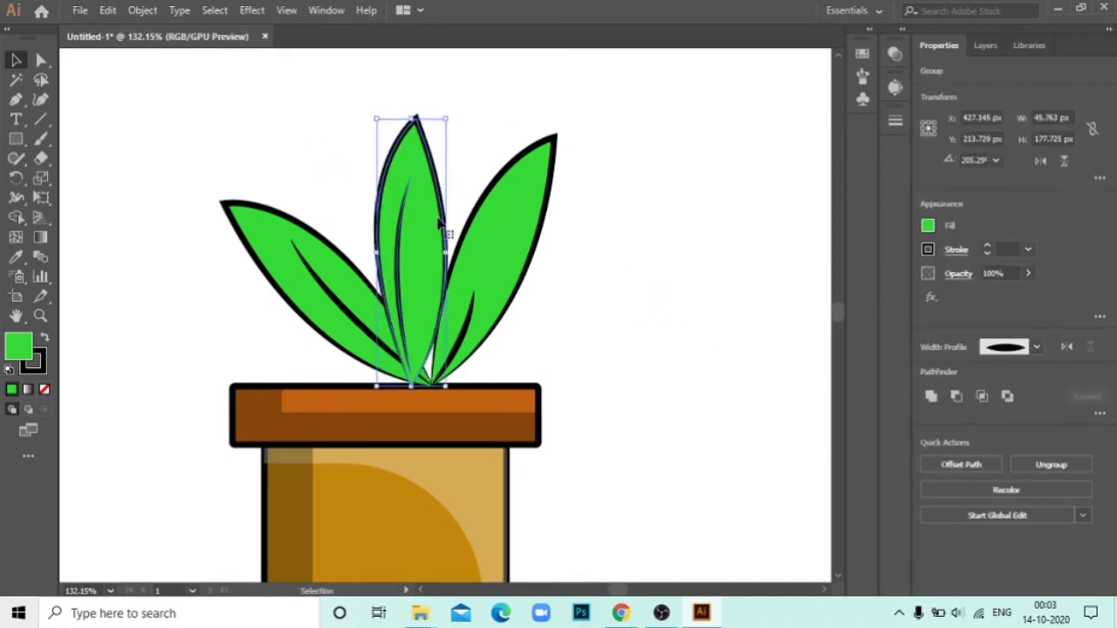
pyautogui.moveTo(436, 244); pyautogui.dragTo(456, 229)
# Step: Rotate the left leaf to about 4.9° and move it beside the middle leaf
pyautogui.click(323, 264)
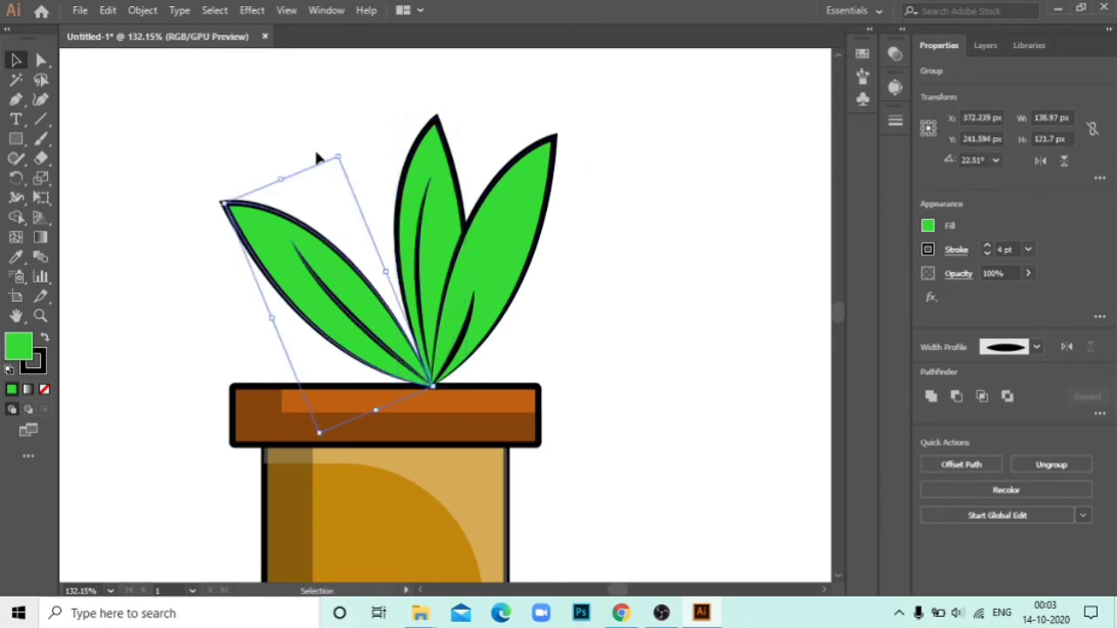
pyautogui.moveTo(336, 151); pyautogui.dragTo(379, 158)
pyautogui.moveTo(376, 258); pyautogui.dragTo(386, 269)
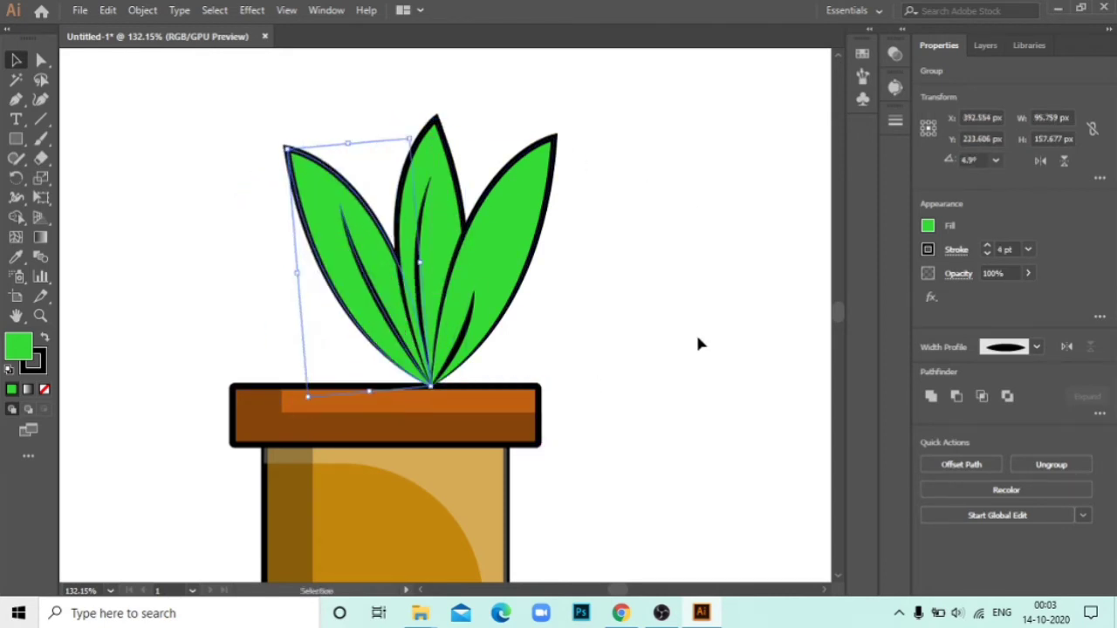
pyautogui.click(655, 242)
# Step: Move the leaves left to centre them on the pot
pyautogui.press('z')
pyautogui.moveTo(619, 266); pyautogui.dragTo(463, 212)
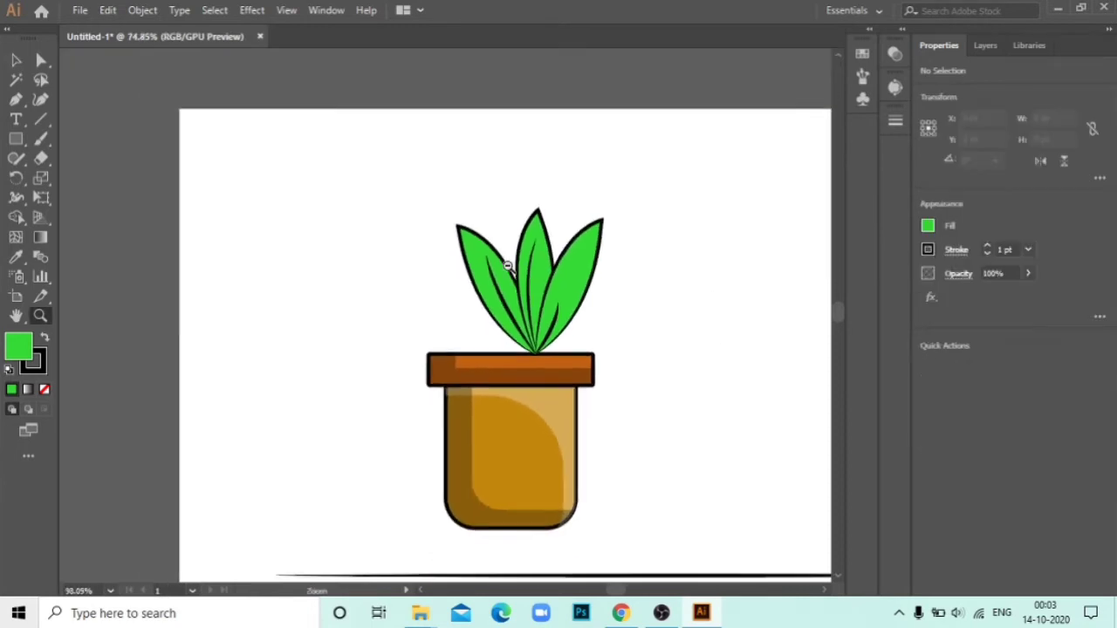
pyautogui.click(576, 280)
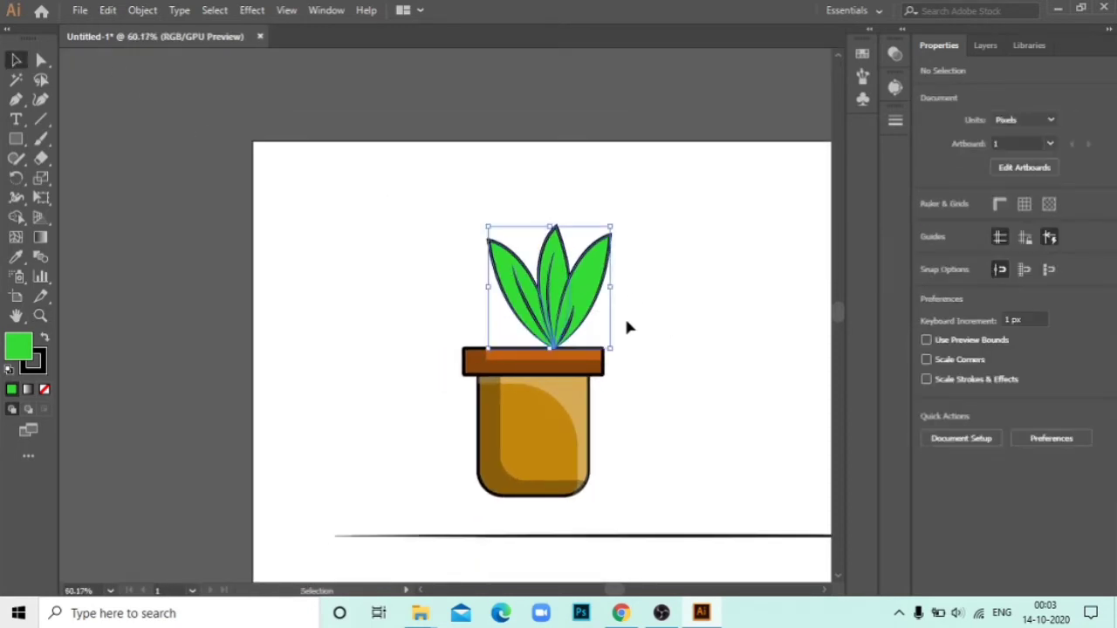
pyautogui.moveTo(575, 279); pyautogui.dragTo(560, 279)
pyautogui.click(735, 341)
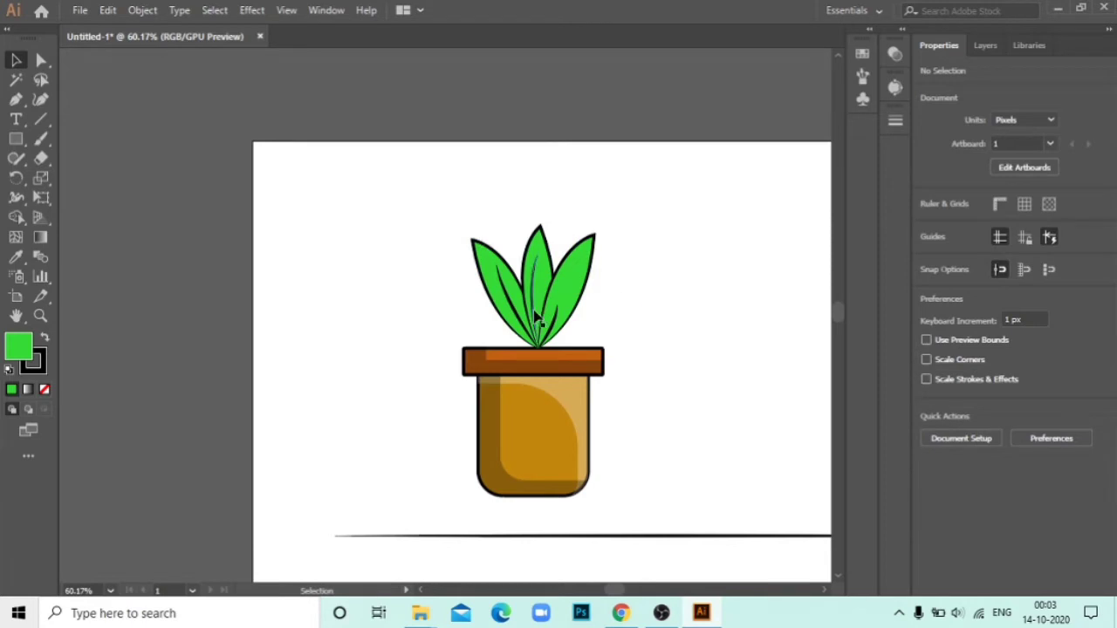
pyautogui.scroll(3, 549, 323)
pyautogui.scroll(3, 532, 371)
# Step: Place a copy of the right leaf on empty canvas beside the plant
pyautogui.hscroll(5, 532, 371)
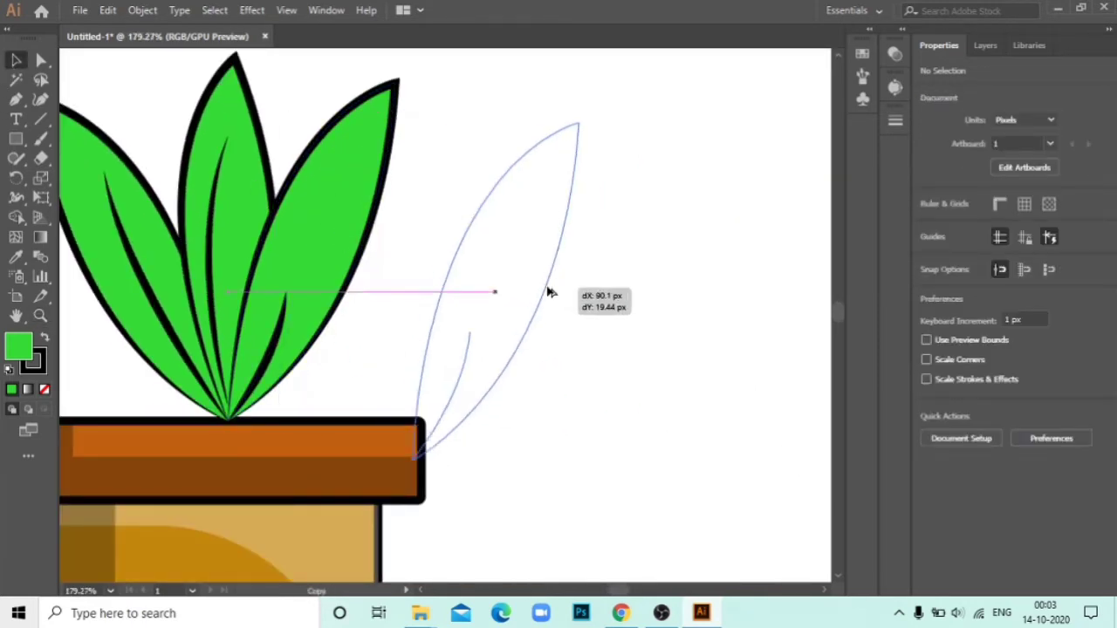
pyautogui.moveTo(367, 253); pyautogui.dragTo(696, 289)
pyautogui.hotkey('ctrl', 'z')
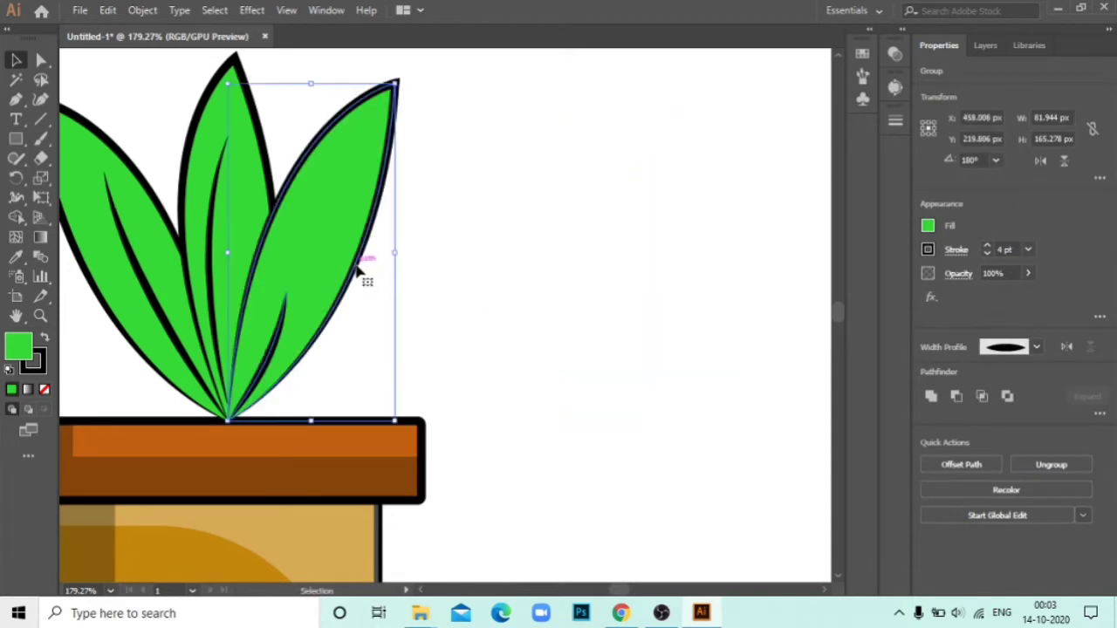
pyautogui.moveTo(358, 274)
pyautogui.mouseDown()
pyautogui.moveTo(675, 291)
pyautogui.moveTo(639, 410)
pyautogui.mouseUp()
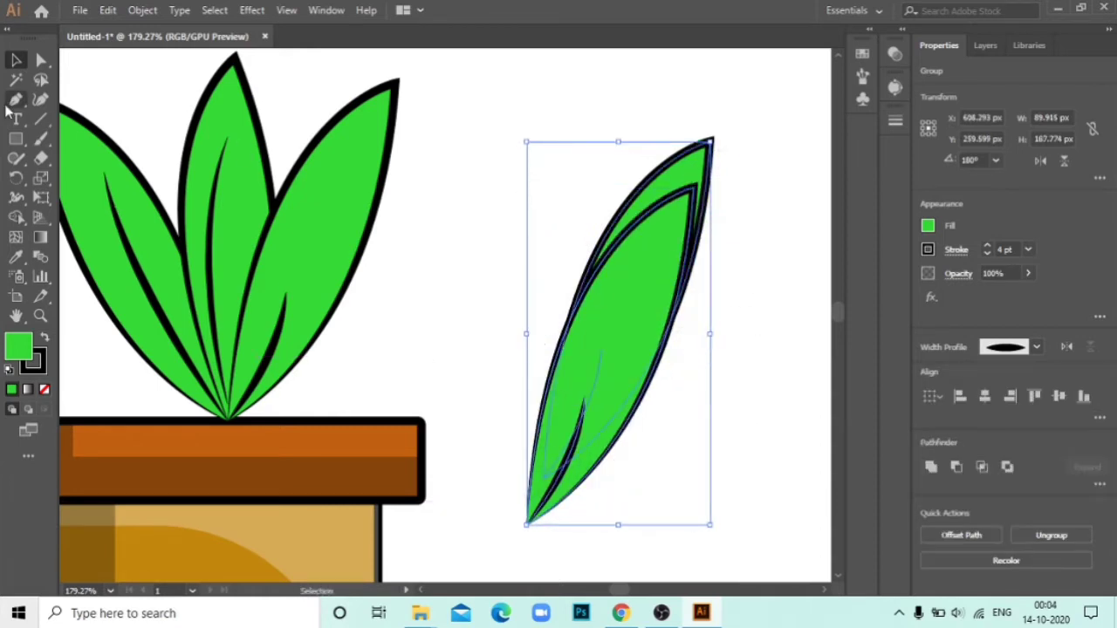
# Step: Carve the copied leaf down to a thin crescent with Shape Builder
pyautogui.click(16, 217)
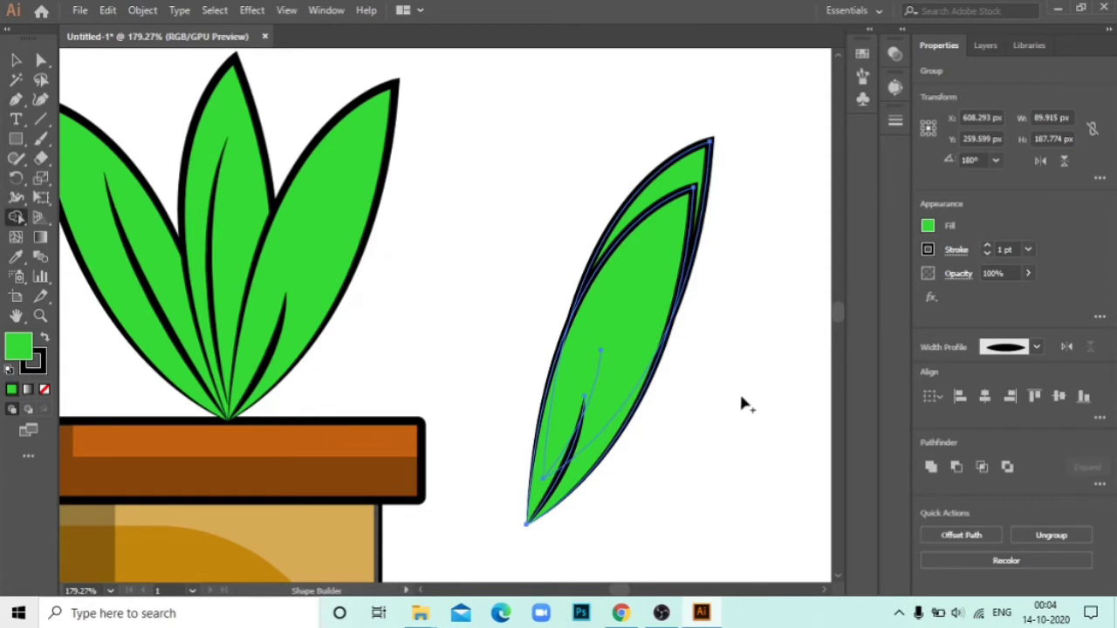
pyautogui.moveTo(740, 403)
pyautogui.mouseDown()
pyautogui.moveTo(638, 324)
pyautogui.moveTo(599, 386)
pyautogui.mouseUp()
pyautogui.moveTo(614, 451); pyautogui.dragTo(556, 485)
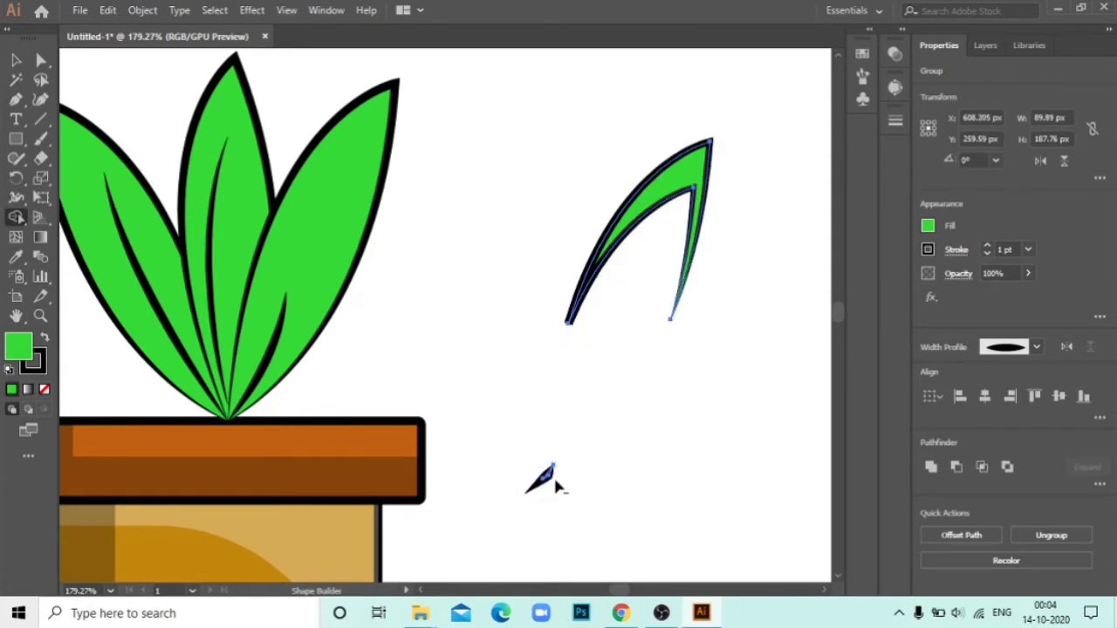
pyautogui.keyDown('alt'); pyautogui.click(555, 480); pyautogui.keyUp('alt')
pyautogui.click(15, 61)
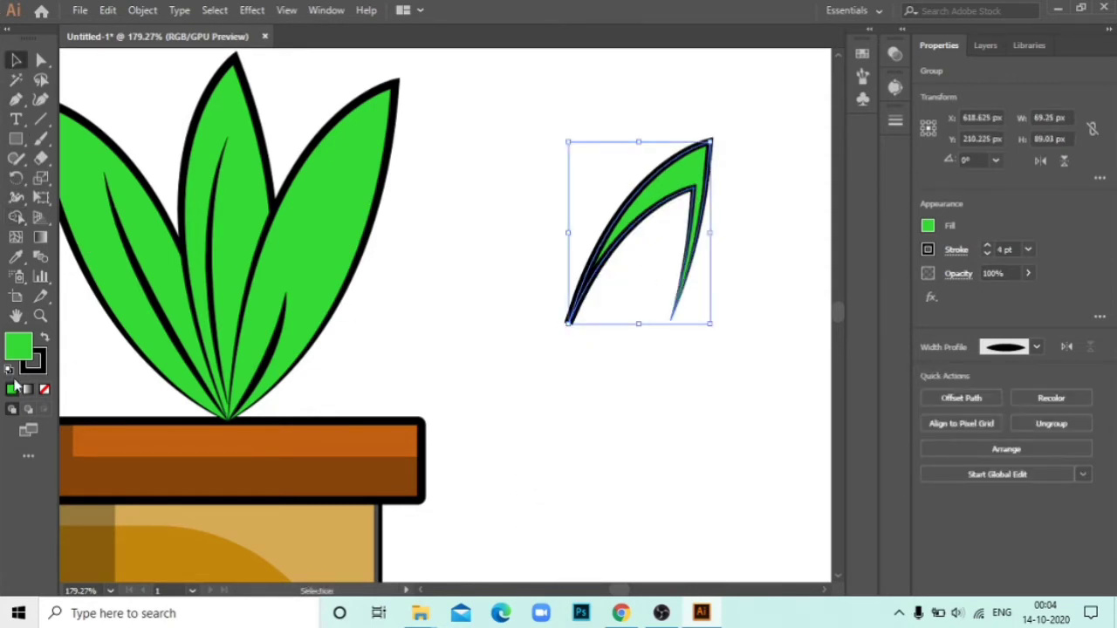
# Step: Give the crescent no stroke, a white fill and 30% opacity
pyautogui.click(11, 389)
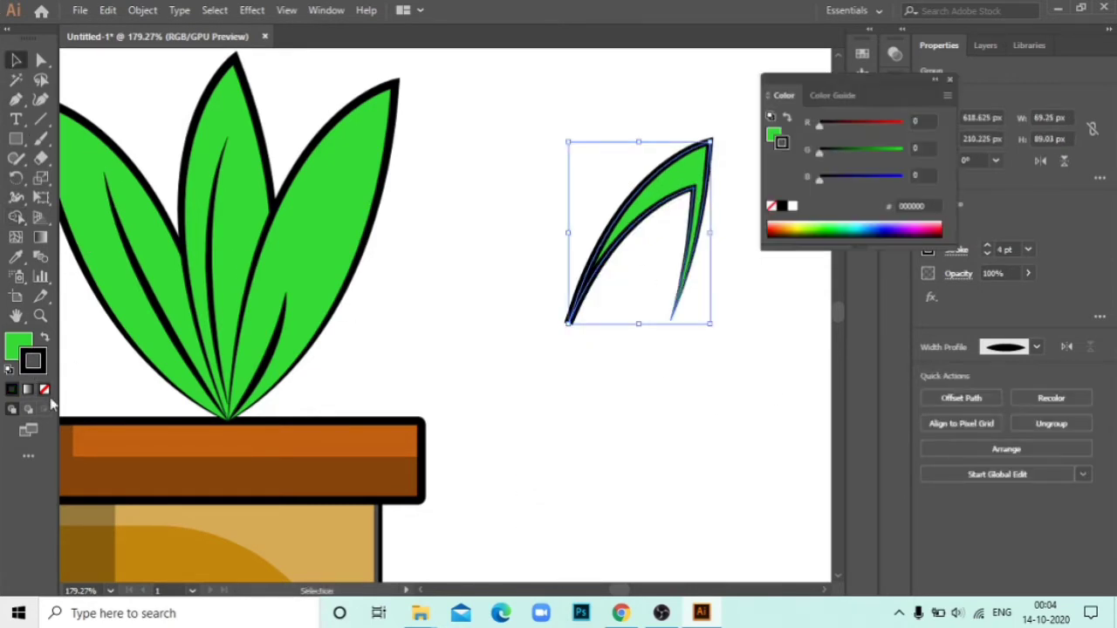
pyautogui.click(794, 207)
pyautogui.click(950, 80)
pyautogui.click(994, 274)
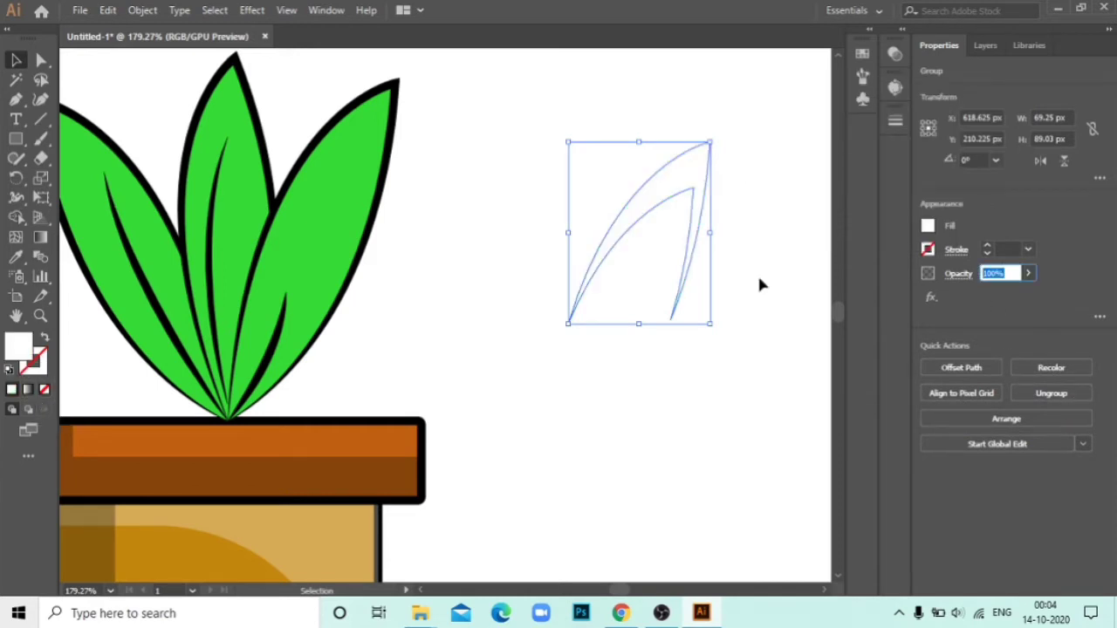
pyautogui.write('30')
# Step: Align the white crescent along the right leaf's edge
pyautogui.moveTo(616, 165)
pyautogui.mouseDown()
pyautogui.moveTo(543, 207)
pyautogui.moveTo(336, 163)
pyautogui.mouseUp()
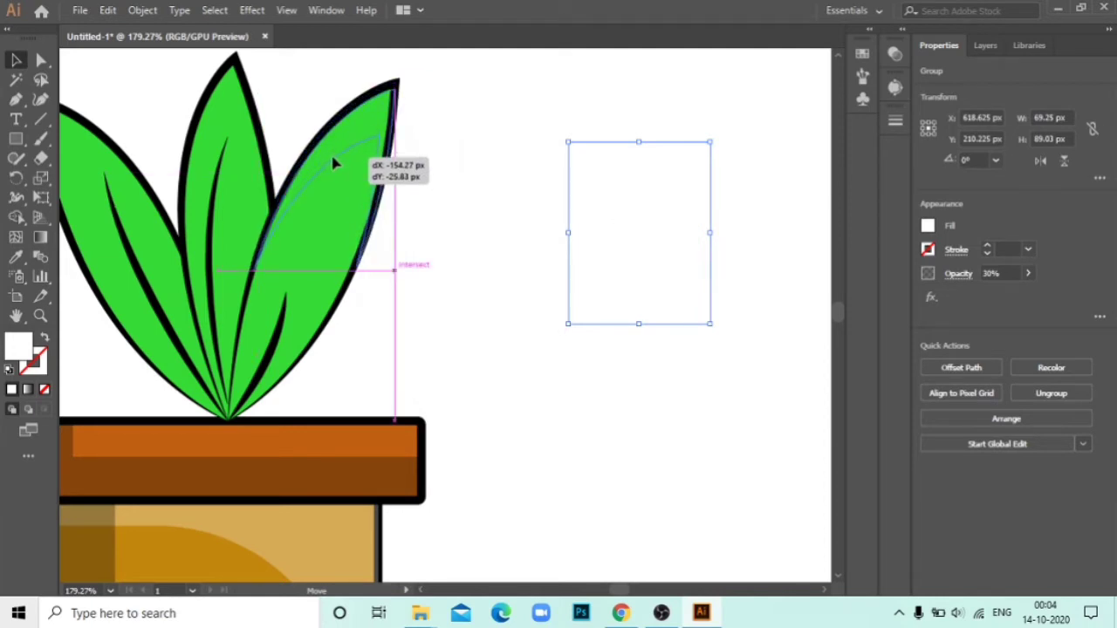
pyautogui.moveTo(334, 164); pyautogui.dragTo(337, 154)
pyautogui.click(562, 164)
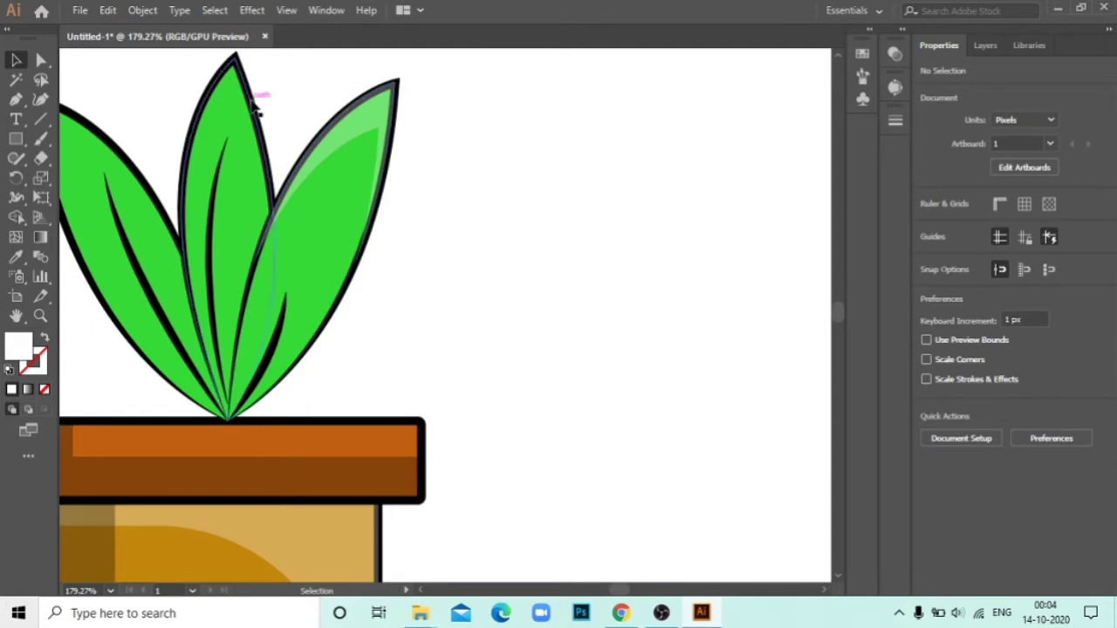
# Step: Duplicate the left leaf into open canvas and select both overlapping copies
pyautogui.moveTo(441, 279); pyautogui.dragTo(673, 380)
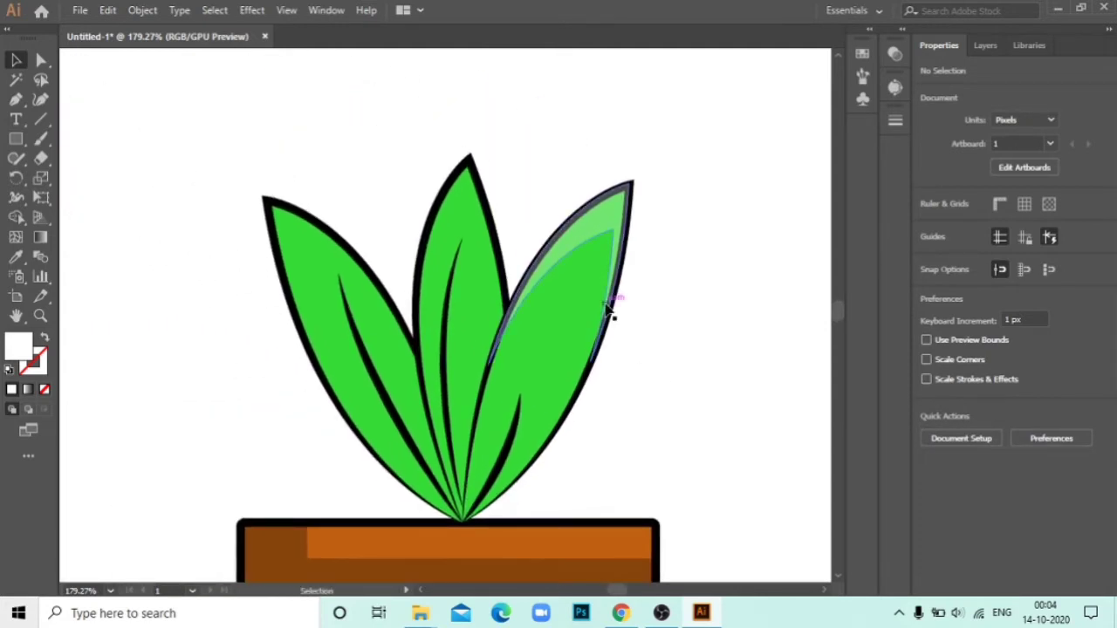
pyautogui.moveTo(470, 366)
pyautogui.mouseDown()
pyautogui.moveTo(602, 272)
pyautogui.moveTo(184, 256)
pyautogui.mouseUp()
pyautogui.moveTo(549, 269); pyautogui.dragTo(221, 304)
pyautogui.moveTo(384, 514); pyautogui.dragTo(61, 105)
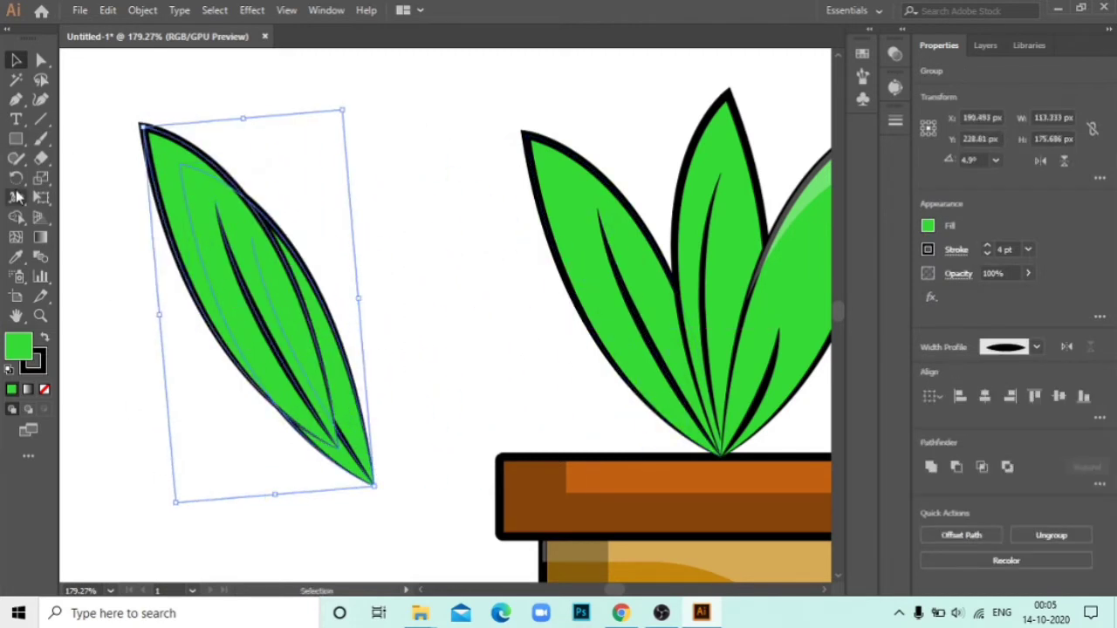
pyautogui.click(17, 197)
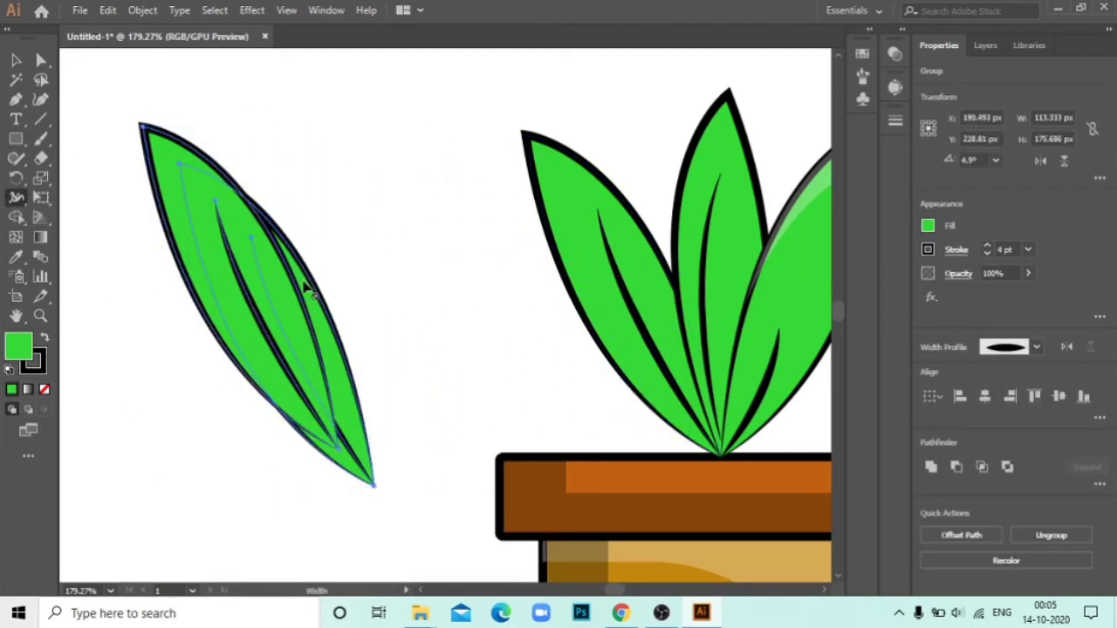
pyautogui.press('v')
pyautogui.click(369, 274)
pyautogui.moveTo(369, 274); pyautogui.dragTo(102, 269)
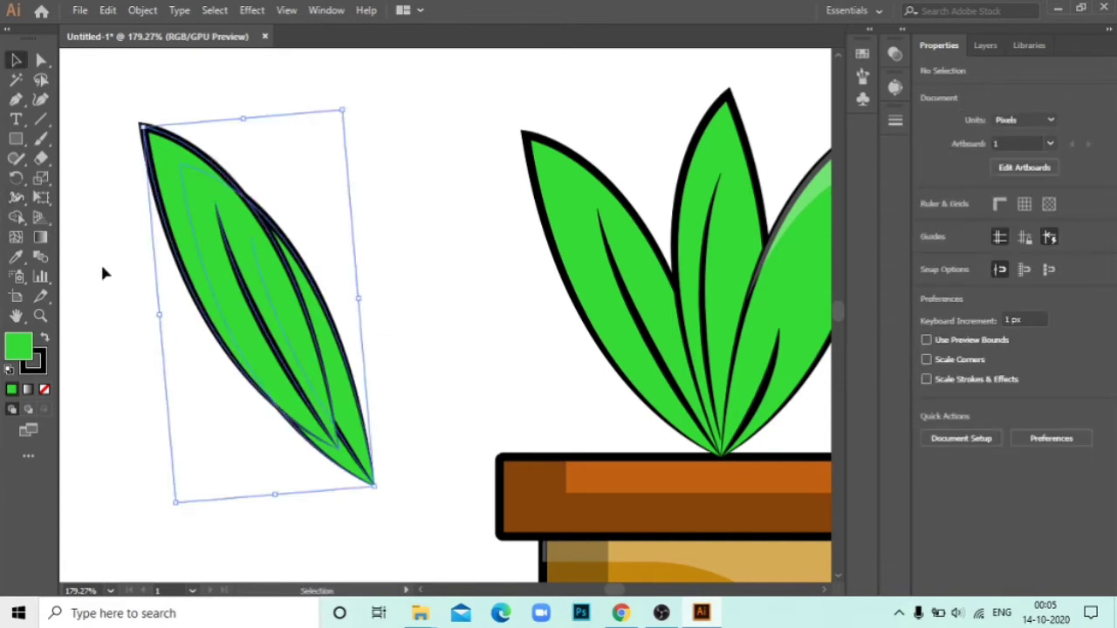
# Step: Carve a highlight crescent from the overlapping left-leaf copies with Shape Builder
pyautogui.click(16, 218)
pyautogui.moveTo(369, 287); pyautogui.dragTo(304, 313)
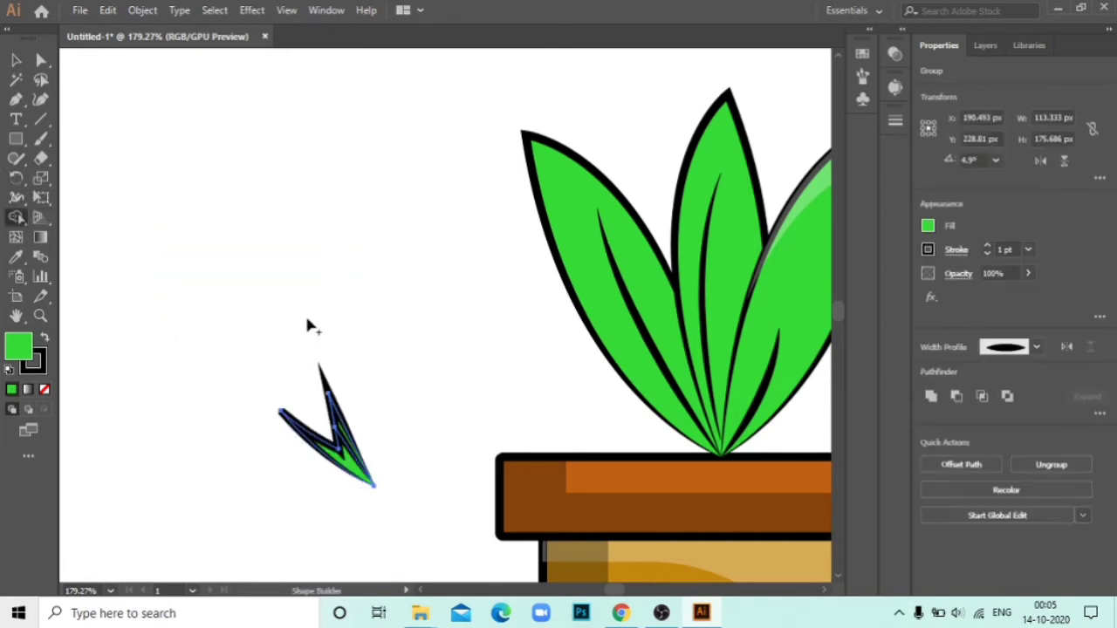
pyautogui.hotkey('ctrl', 'z')
pyautogui.moveTo(409, 301)
pyautogui.mouseDown()
pyautogui.moveTo(315, 347)
pyautogui.moveTo(349, 342)
pyautogui.moveTo(330, 393)
pyautogui.mouseUp()
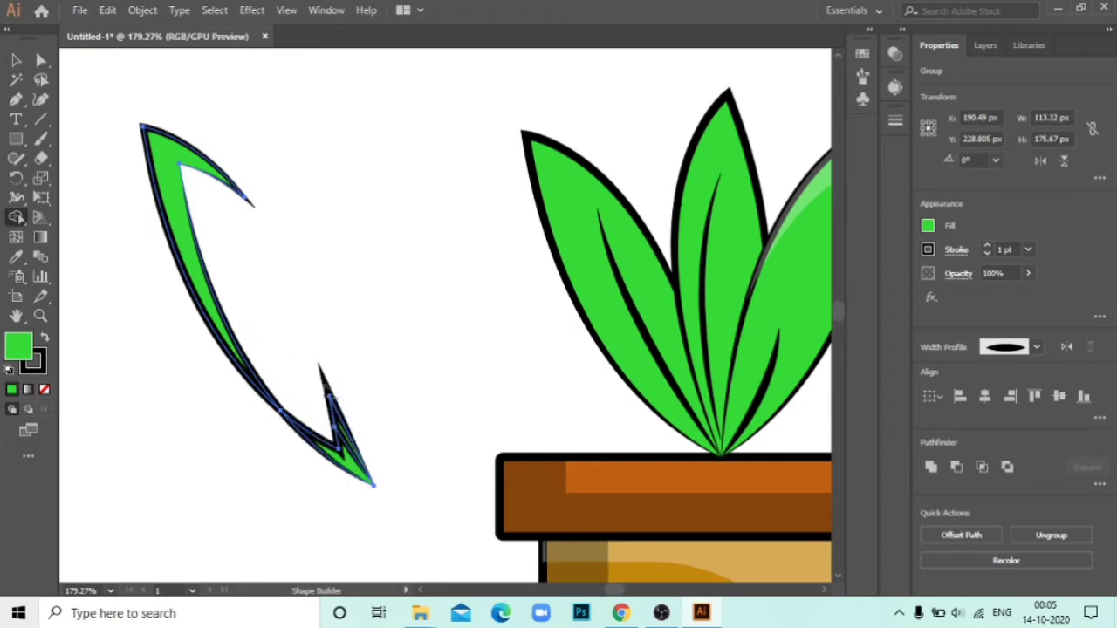
pyautogui.click(16, 60)
pyautogui.click(179, 210)
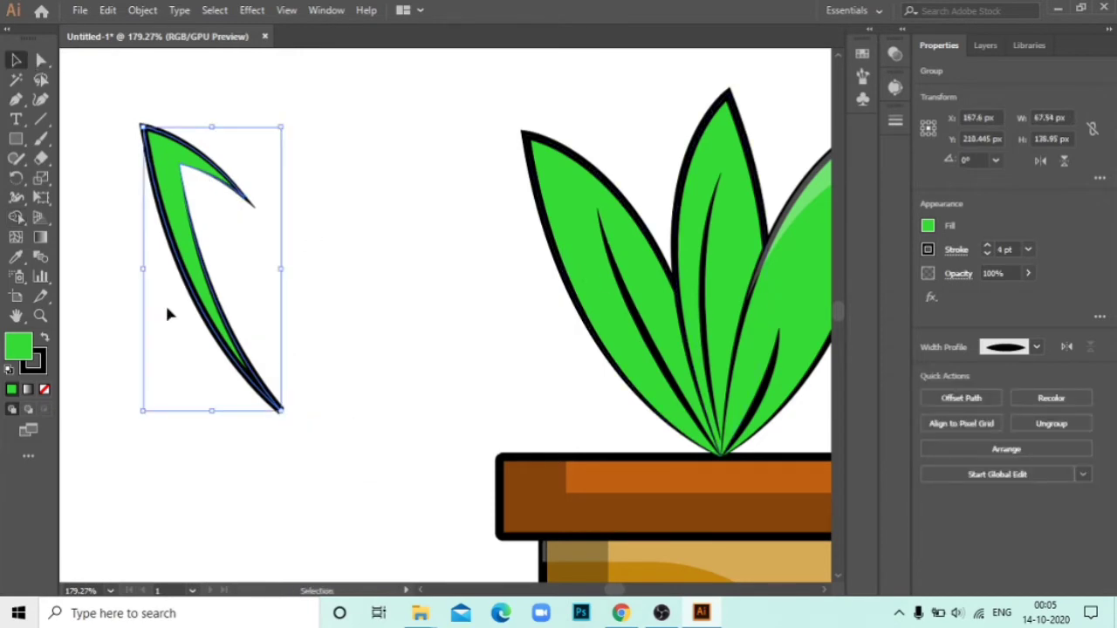
# Step: Give the crescent a white ffffff fill with no stroke
pyautogui.click(38, 367)
pyautogui.press('/')
pyautogui.click(15, 349)
pyautogui.doubleClick(16, 349)
pyautogui.write('ffffff')
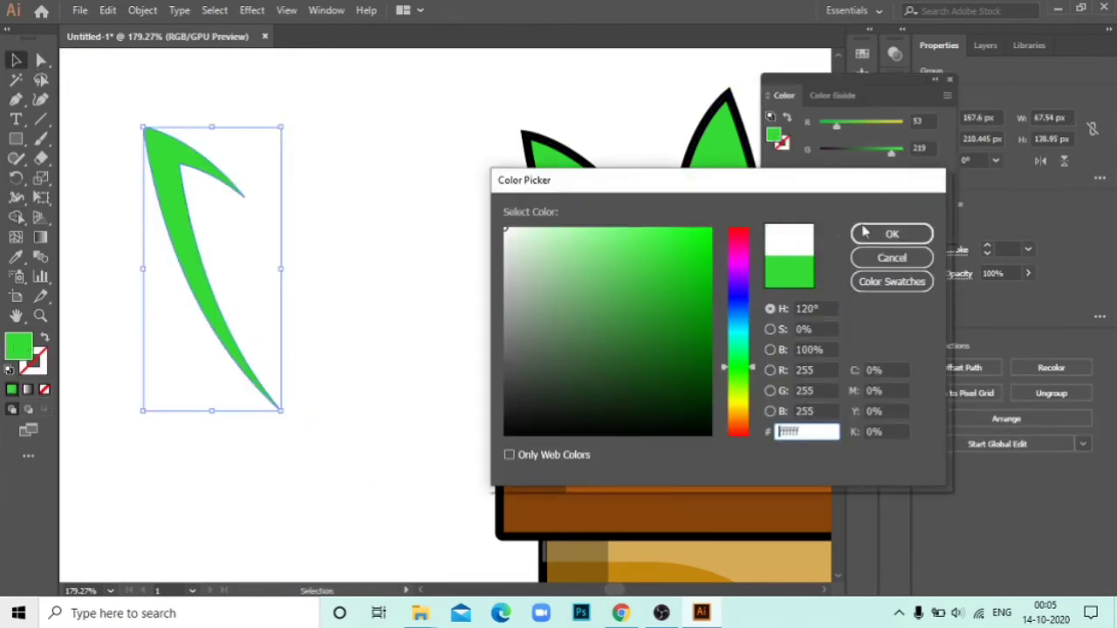
pyautogui.click(893, 232)
pyautogui.click(949, 82)
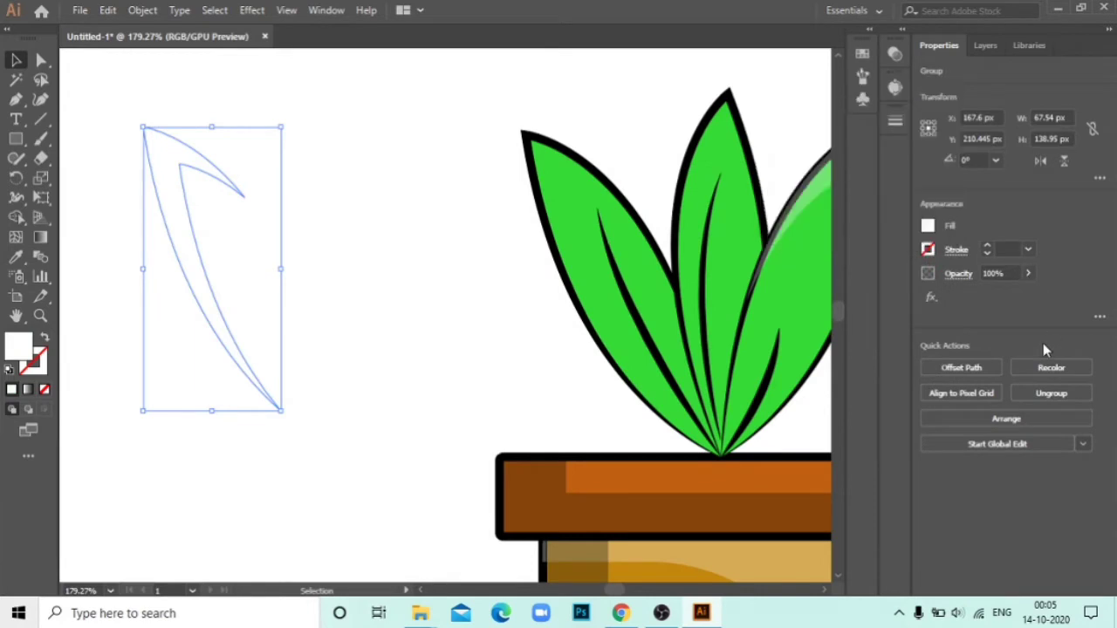
# Step: Set the crescent to 30% opacity and place it on the left leaf
pyautogui.click(1010, 272)
pyautogui.write('30')
pyautogui.moveTo(200, 224)
pyautogui.mouseDown()
pyautogui.moveTo(574, 247)
pyautogui.moveTo(567, 234)
pyautogui.mouseUp()
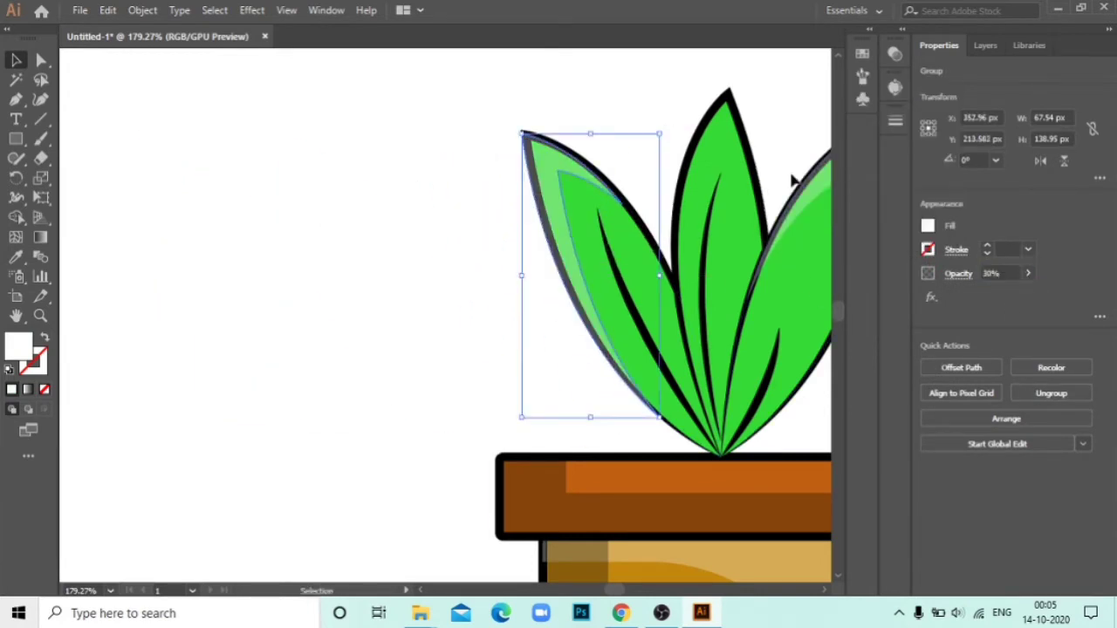
pyautogui.click(615, 152)
# Step: Make two offset copies of the middle leaf and carve a crescent with Shape Builder
pyautogui.moveTo(691, 178)
pyautogui.mouseDown()
pyautogui.moveTo(568, 170)
pyautogui.moveTo(250, 203)
pyautogui.mouseUp()
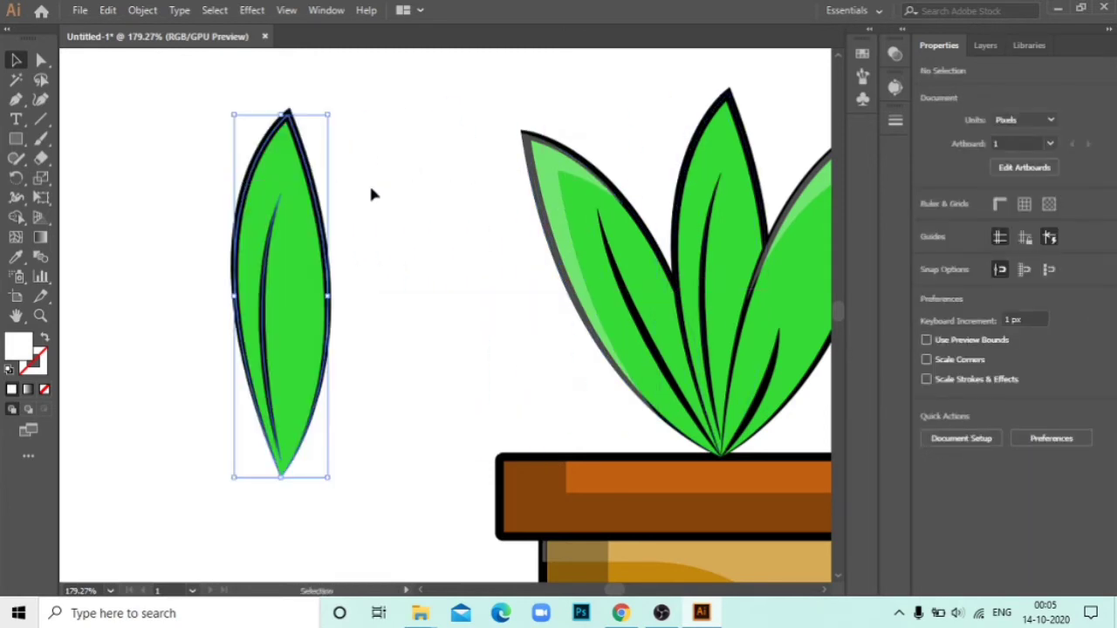
pyautogui.moveTo(326, 235); pyautogui.dragTo(339, 299)
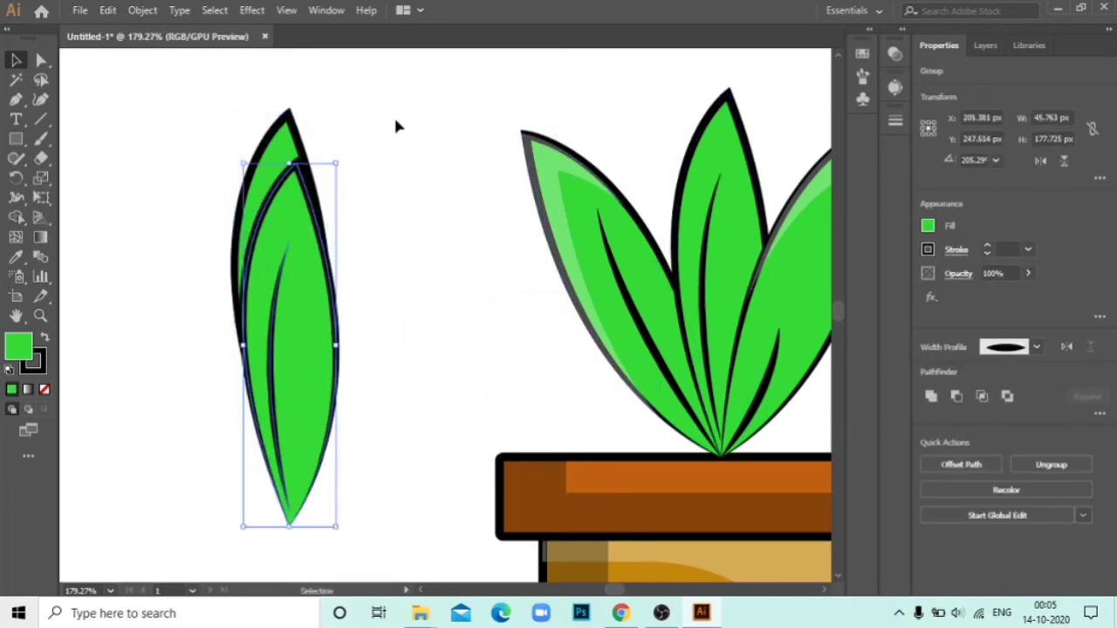
pyautogui.moveTo(436, 105); pyautogui.dragTo(129, 502)
pyautogui.click(16, 217)
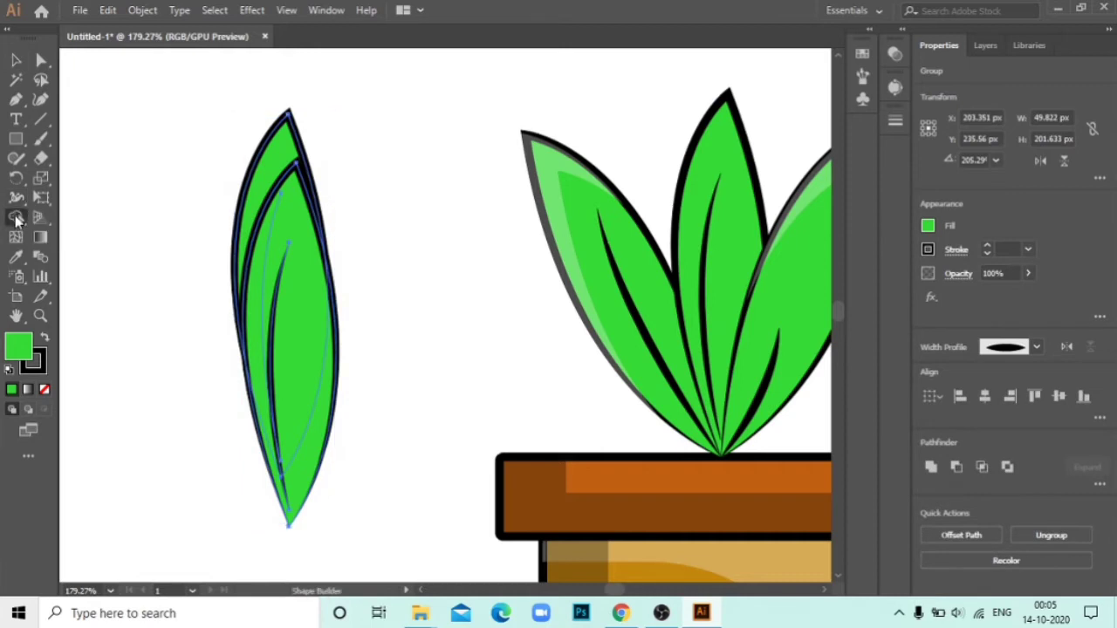
pyautogui.moveTo(404, 449); pyautogui.dragTo(295, 306)
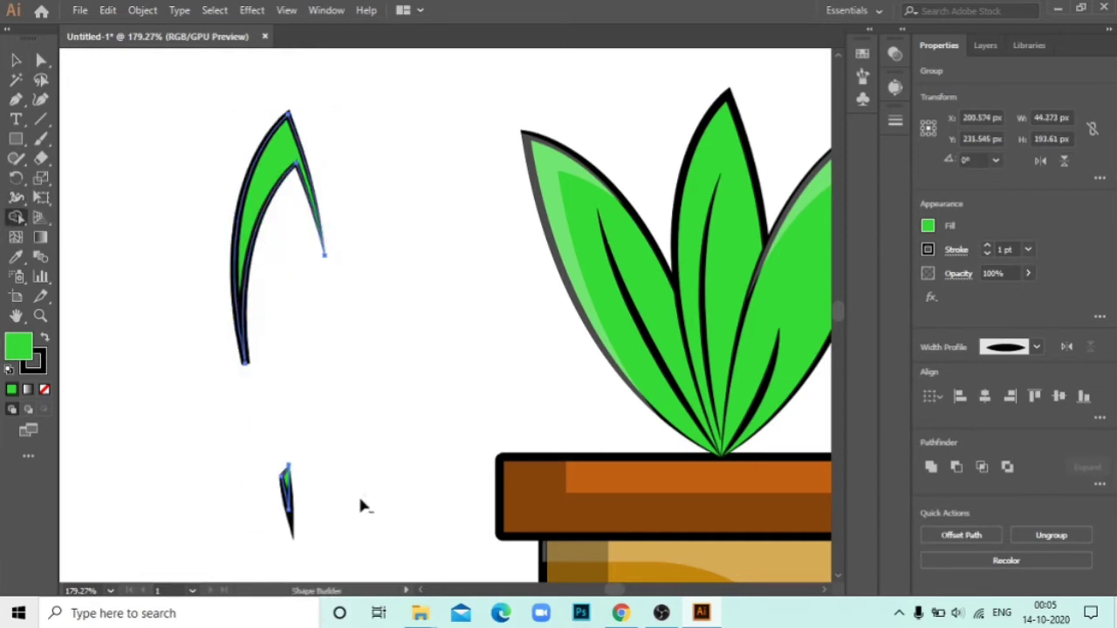
pyautogui.moveTo(314, 499); pyautogui.dragTo(316, 501)
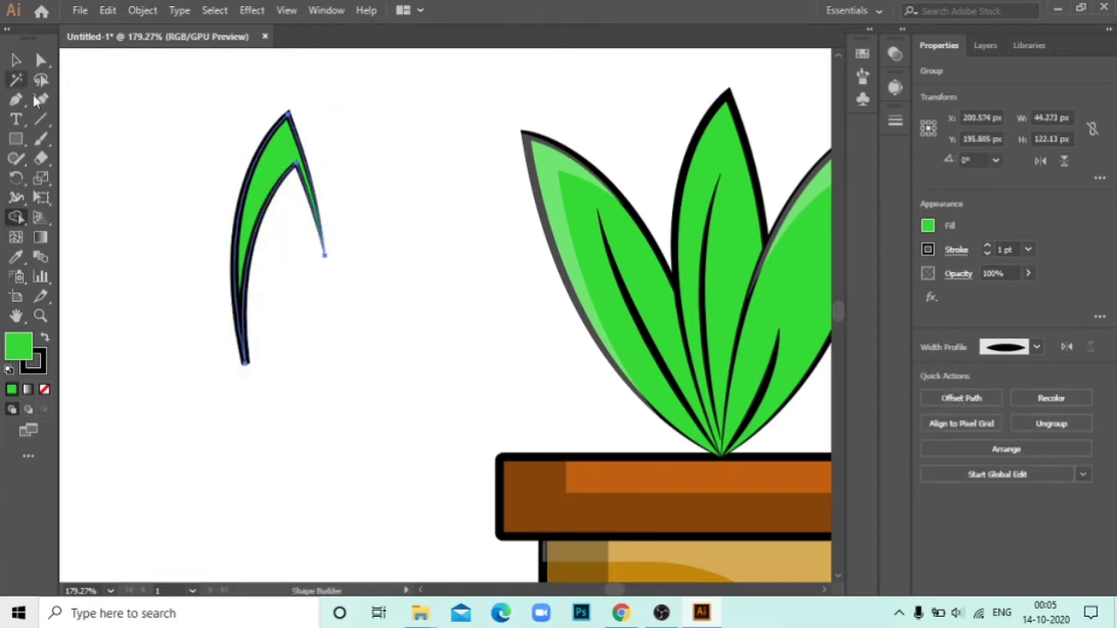
# Step: Give the crescent a white fill with no stroke
pyautogui.press('F6')
pyautogui.click(771, 206)
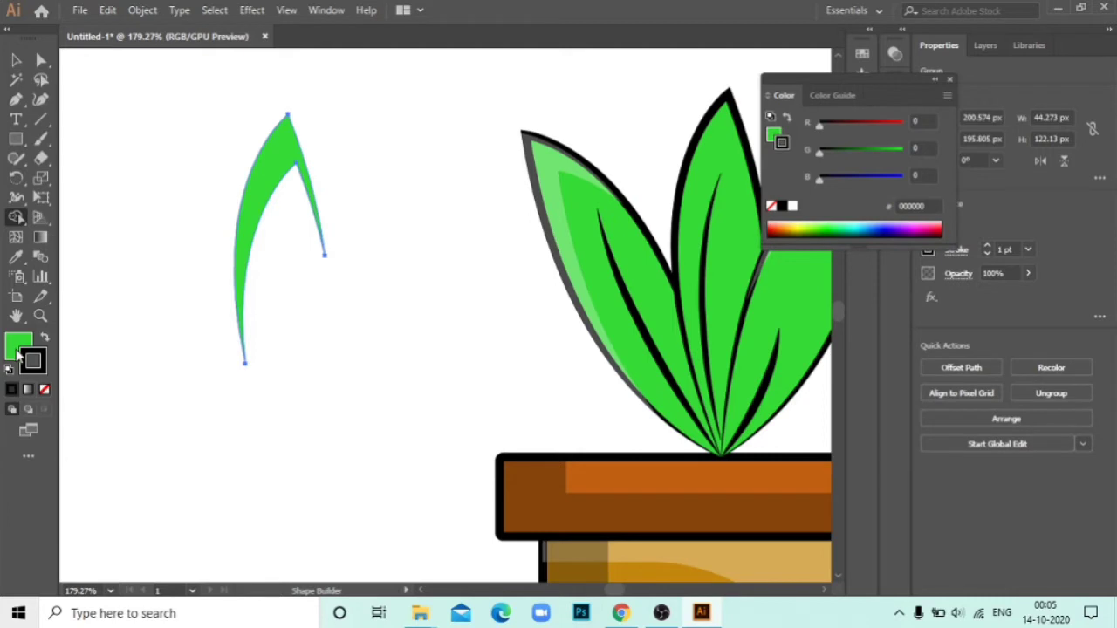
pyautogui.click(793, 206)
pyautogui.click(949, 80)
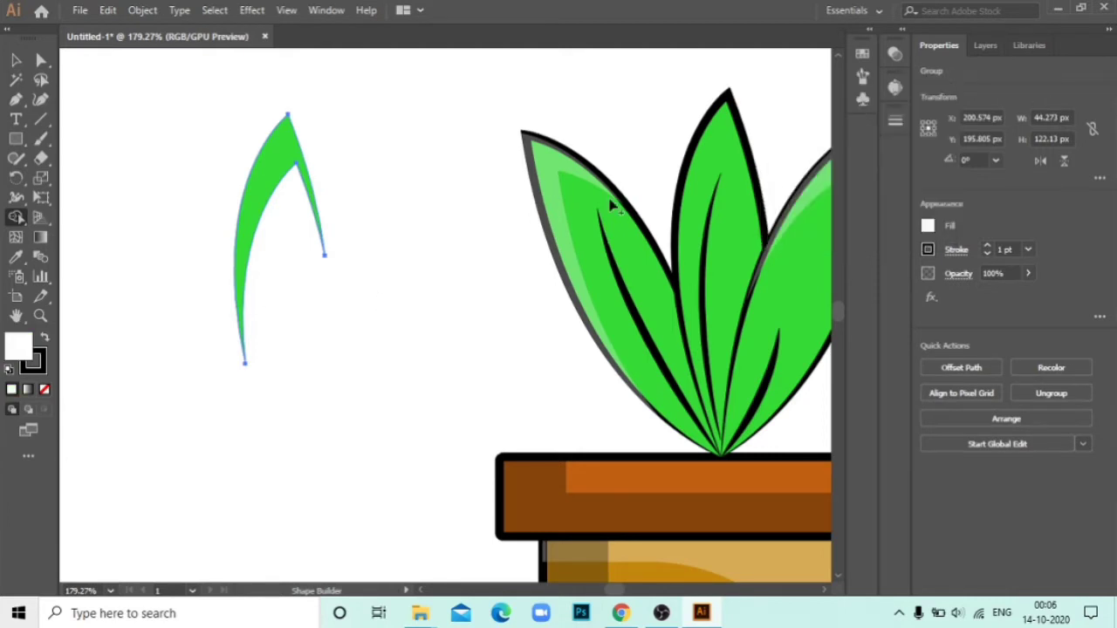
pyautogui.click(19, 60)
pyautogui.doubleClick(24, 349)
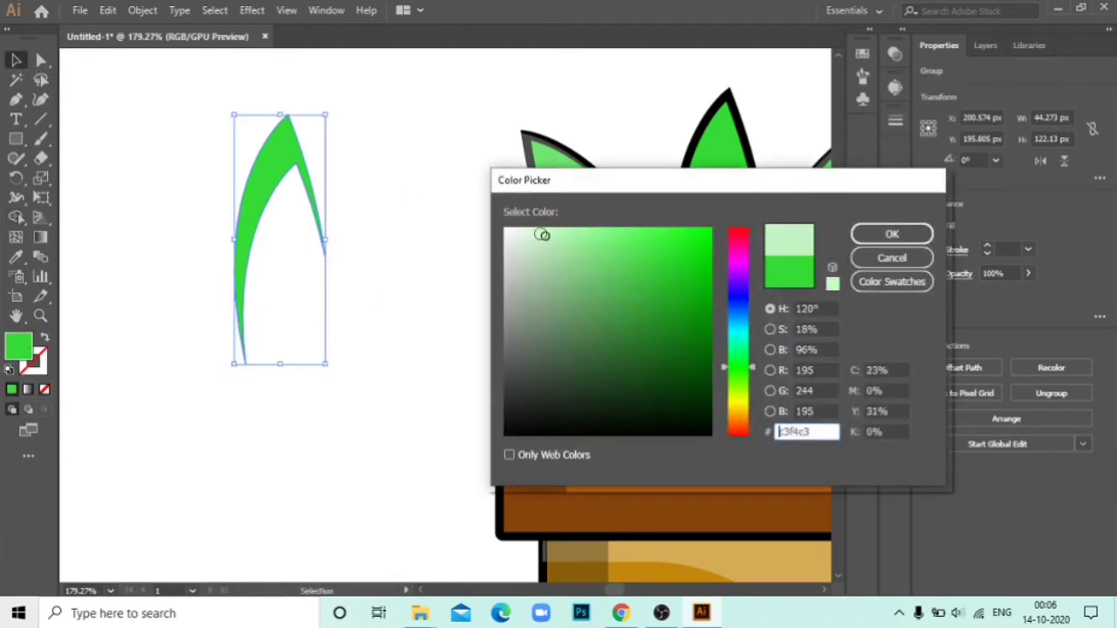
pyautogui.click(494, 210)
pyautogui.click(892, 232)
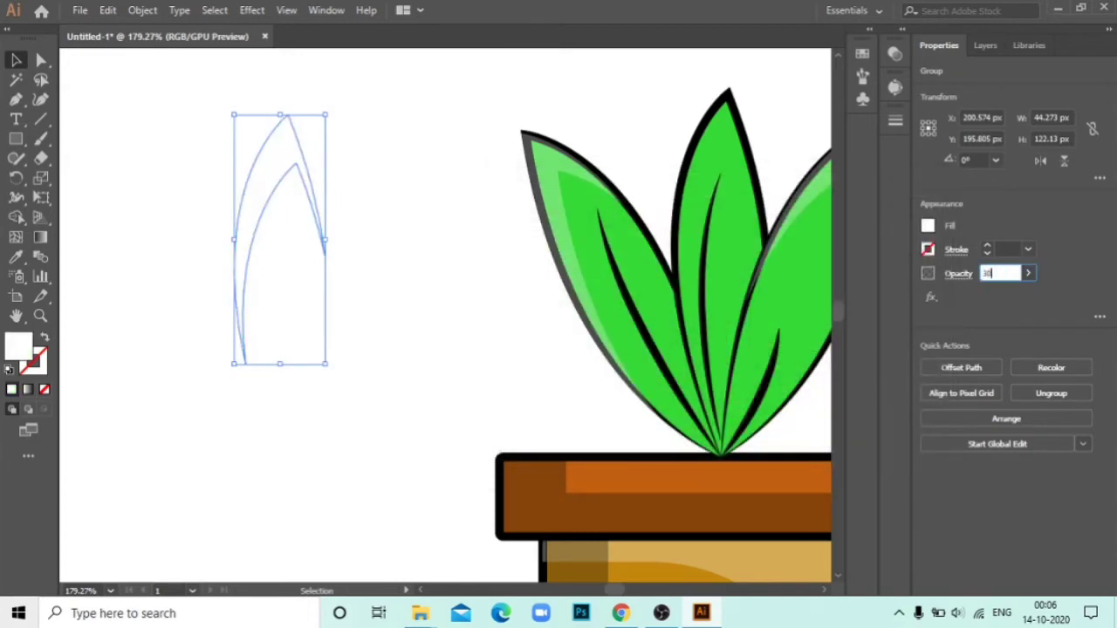
# Step: Move the white crescent onto the middle leaf
pyautogui.hscroll(3, 611, 218)
pyautogui.hscroll(3, 480, 387)
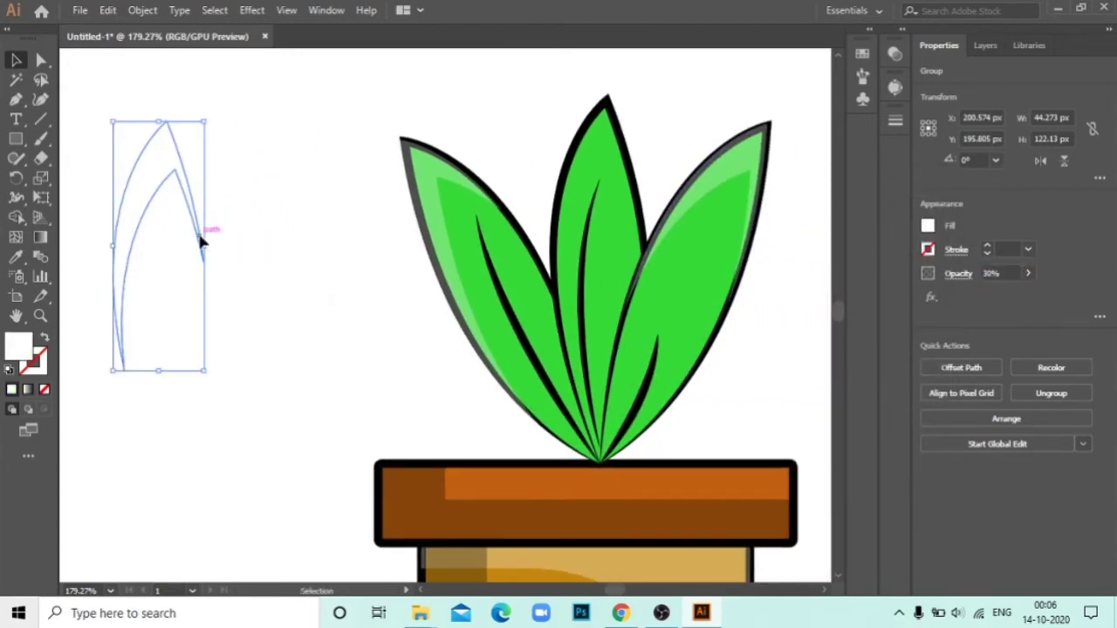
pyautogui.moveTo(201, 243); pyautogui.dragTo(642, 225)
pyautogui.click(347, 392)
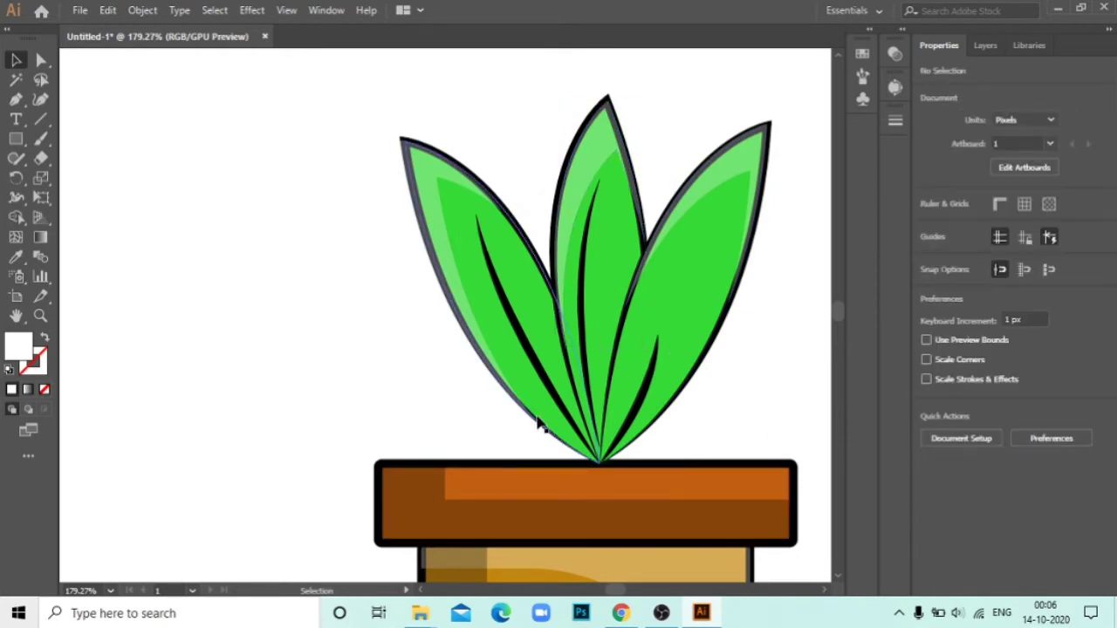
# Step: Zoom in on the plant and the pot rim
pyautogui.press('z')
pyautogui.scroll(-2, 578, 398)
pyautogui.scroll(-2, 613, 326)
pyautogui.scroll(-1, 631, 379)
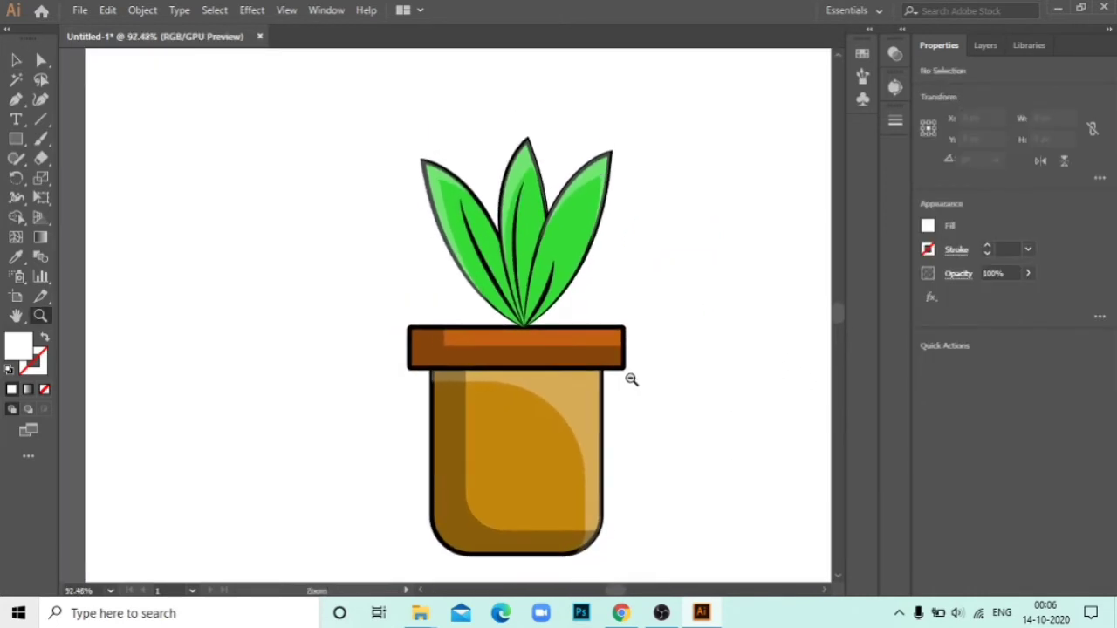
pyautogui.moveTo(630, 378); pyautogui.dragTo(749, 537)
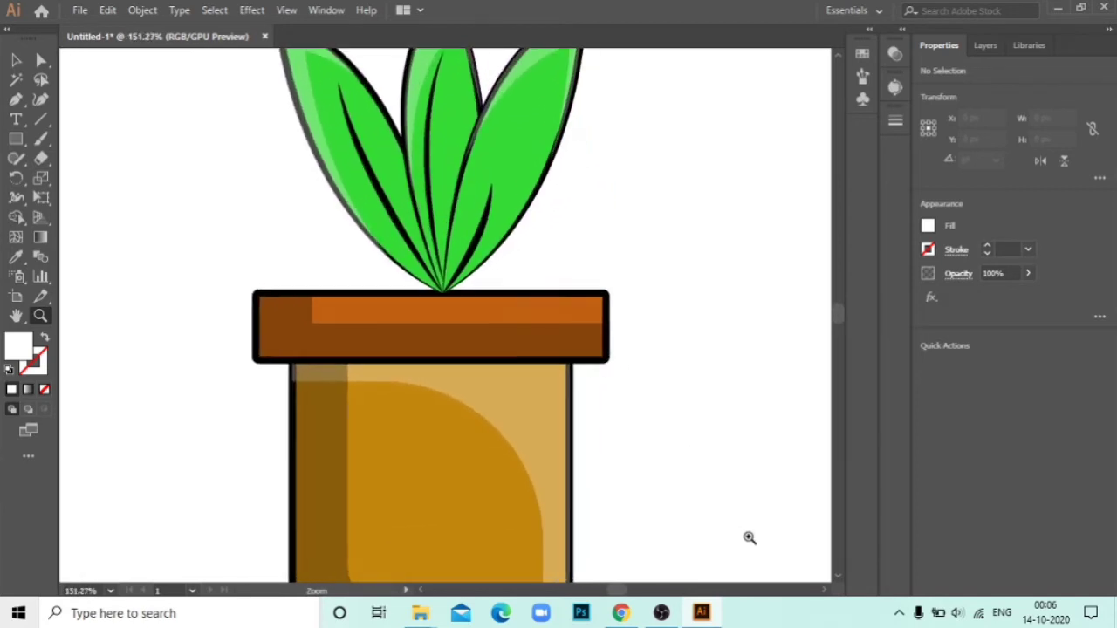
# Step: Zoom in on the leaves and make two offset copies of the right leaf
pyautogui.click(16, 59)
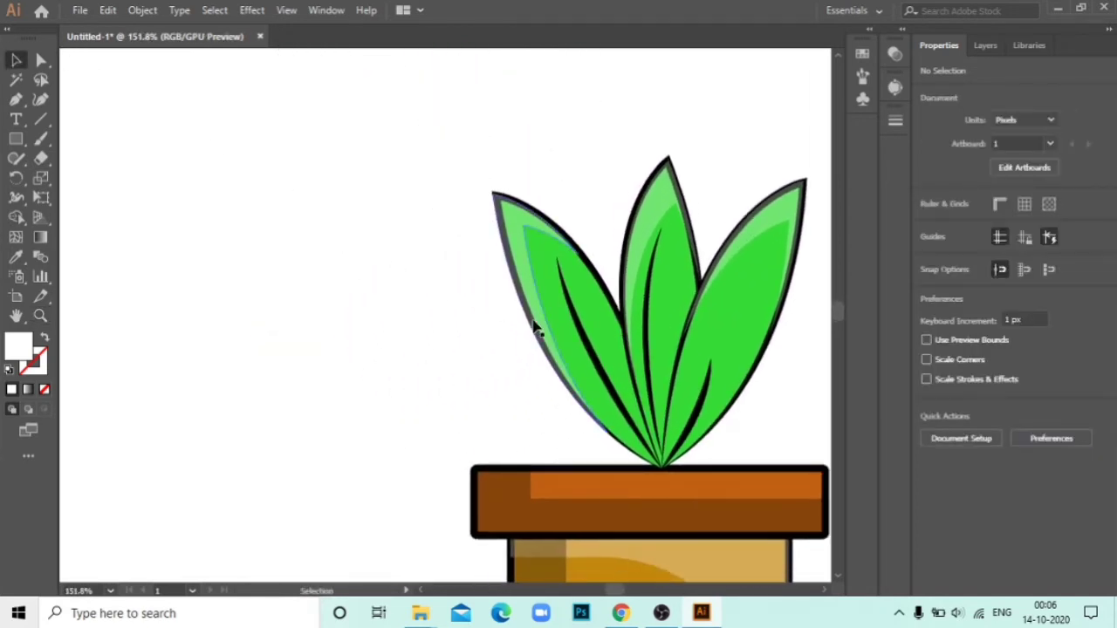
pyautogui.moveTo(529, 326)
pyautogui.mouseDown()
pyautogui.moveTo(496, 376)
pyautogui.moveTo(537, 380)
pyautogui.mouseUp()
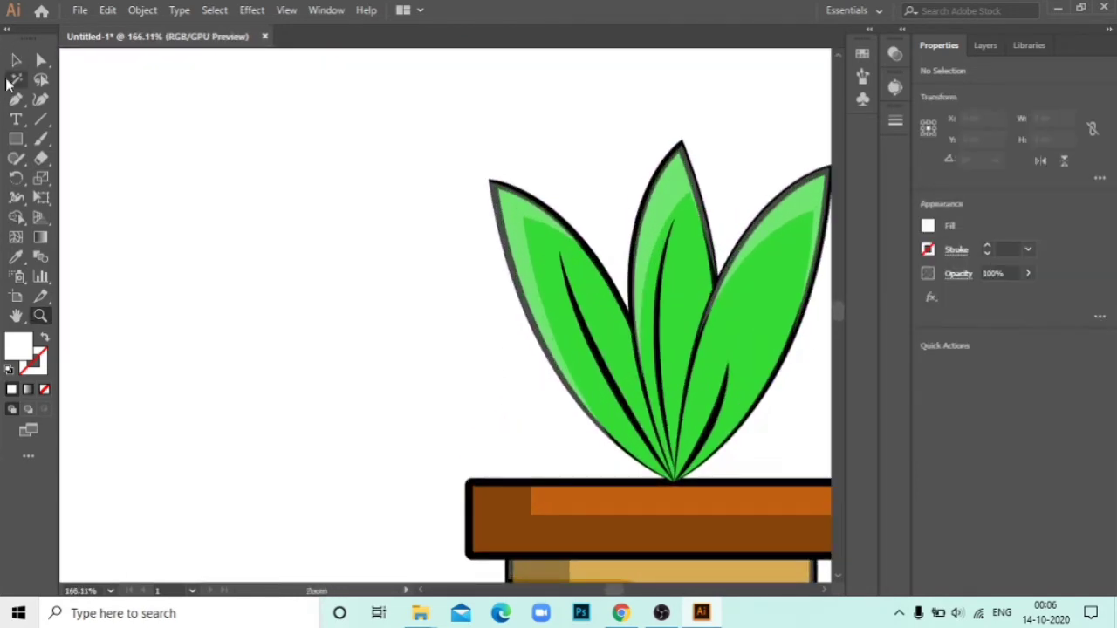
pyautogui.press('v')
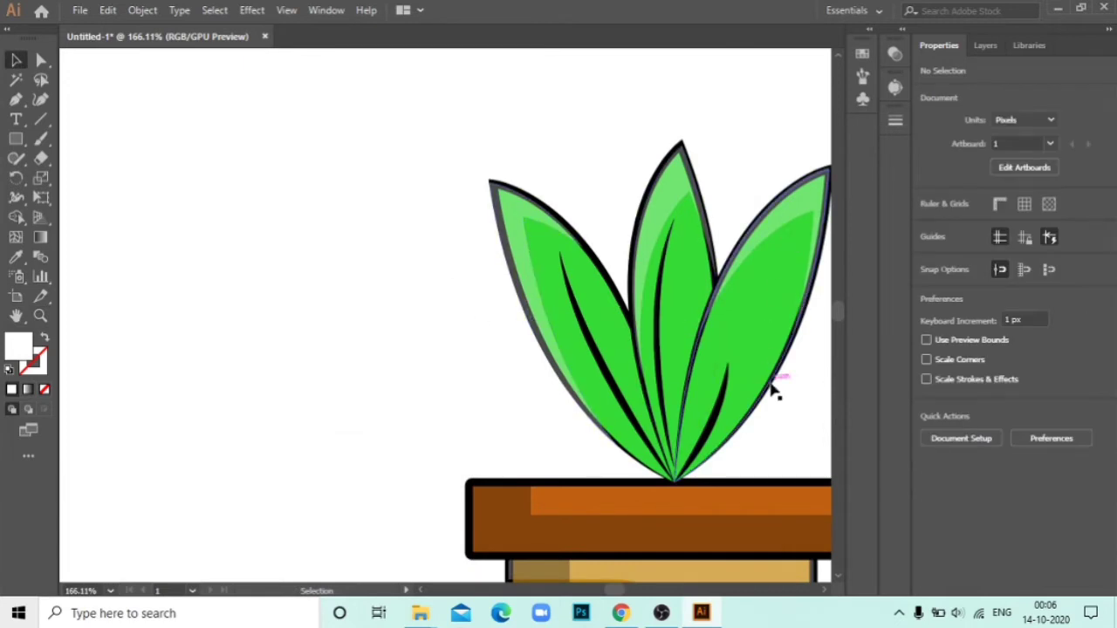
pyautogui.moveTo(772, 391)
pyautogui.mouseDown()
pyautogui.moveTo(476, 292)
pyautogui.moveTo(249, 292)
pyautogui.moveTo(242, 270)
pyautogui.moveTo(267, 250)
pyautogui.moveTo(247, 256)
pyautogui.mouseUp()
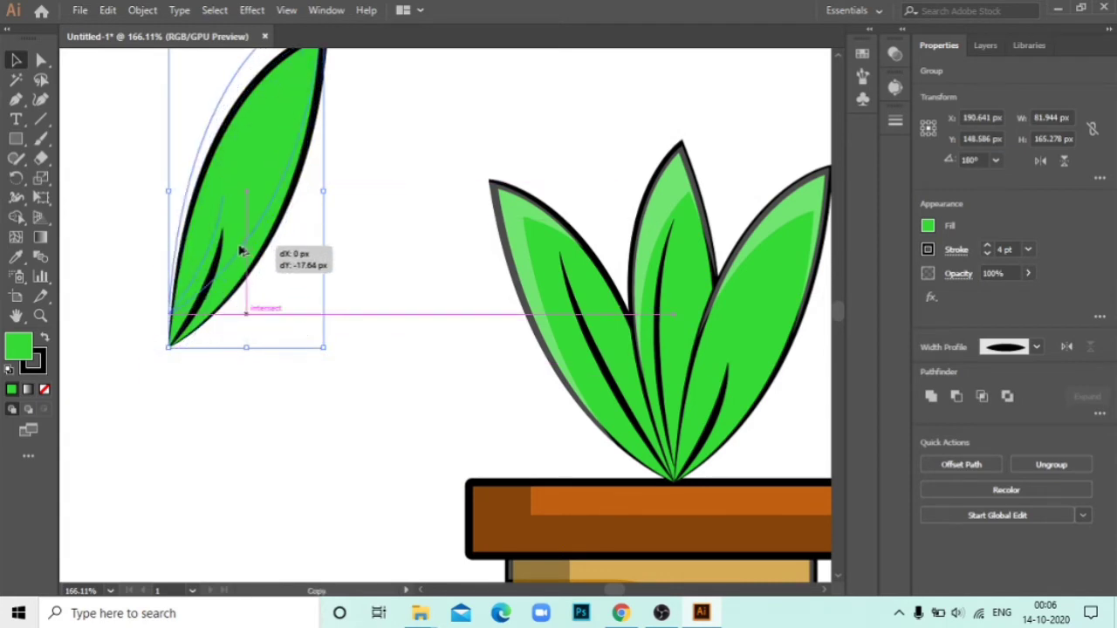
pyautogui.moveTo(247, 256)
pyautogui.mouseDown()
pyautogui.moveTo(251, 245)
pyautogui.moveTo(236, 281)
pyautogui.mouseUp()
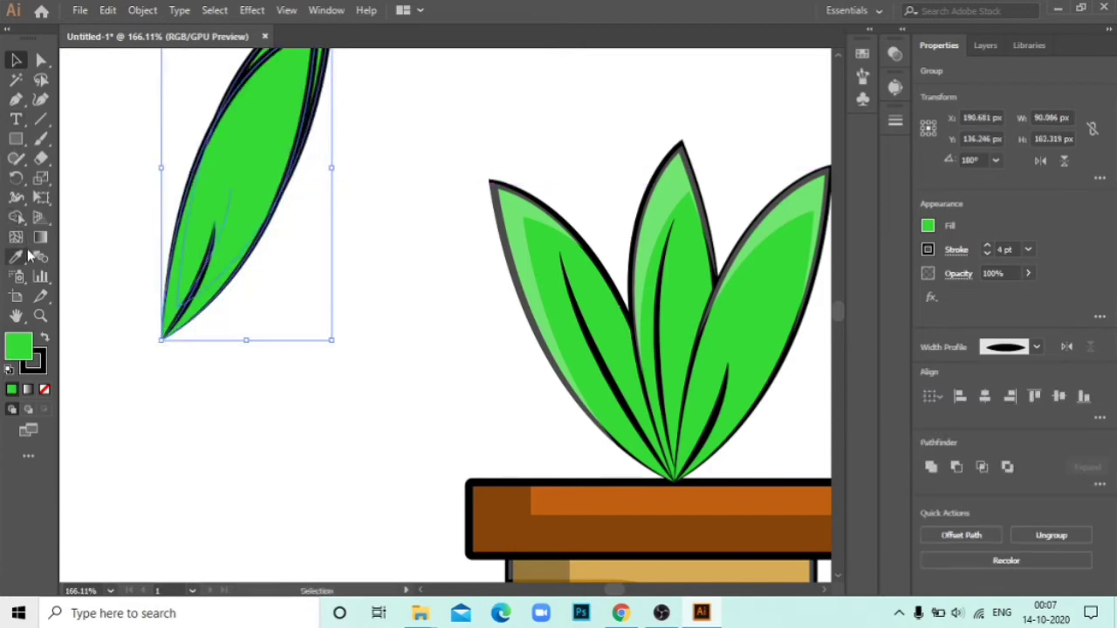
# Step: Cut a thin leaf shape from the overlapping copies with Shape Builder
pyautogui.click(16, 199)
pyautogui.click(15, 219)
pyautogui.hotkey('ctrl', 'z')
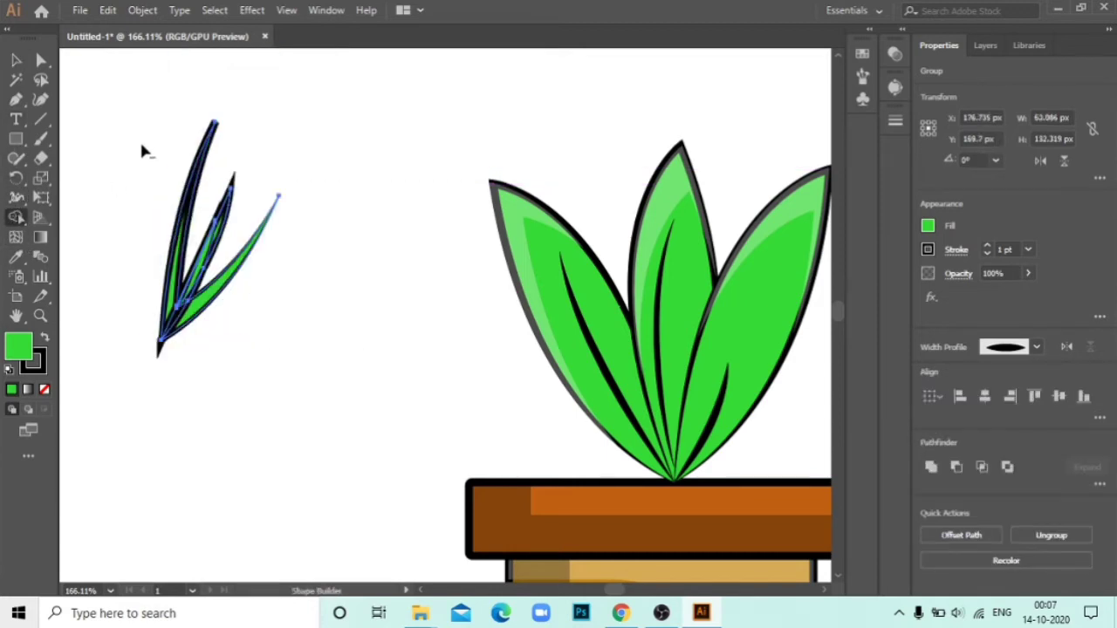
pyautogui.moveTo(223, 244); pyautogui.dragTo(199, 305)
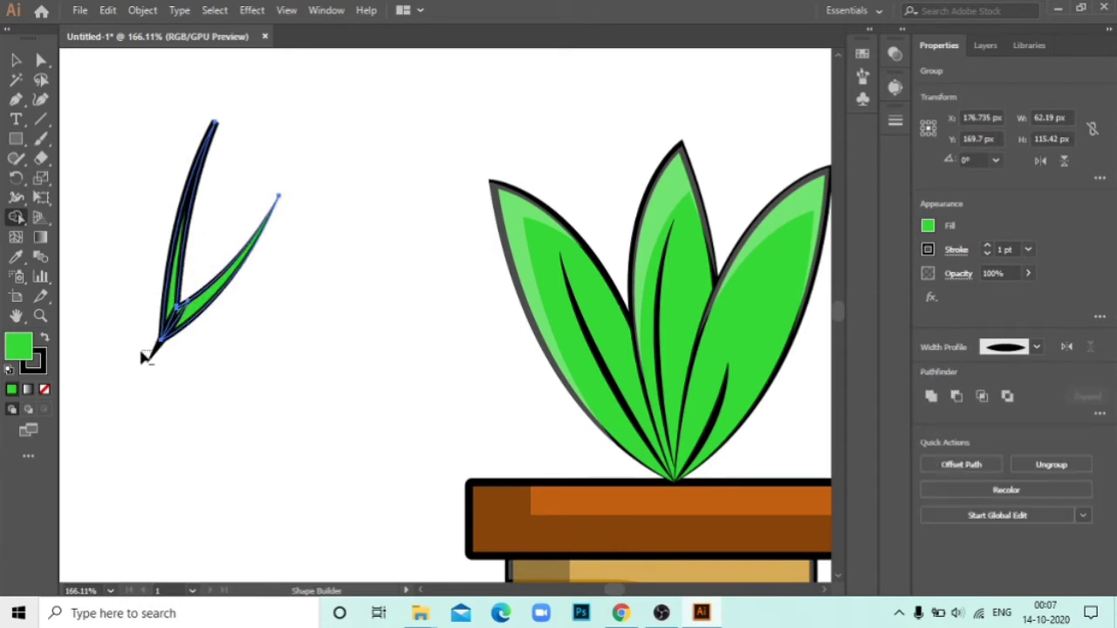
# Step: Give the thin leaf no stroke, a black fill and 30% opacity
pyautogui.press('v')
pyautogui.click(44, 389)
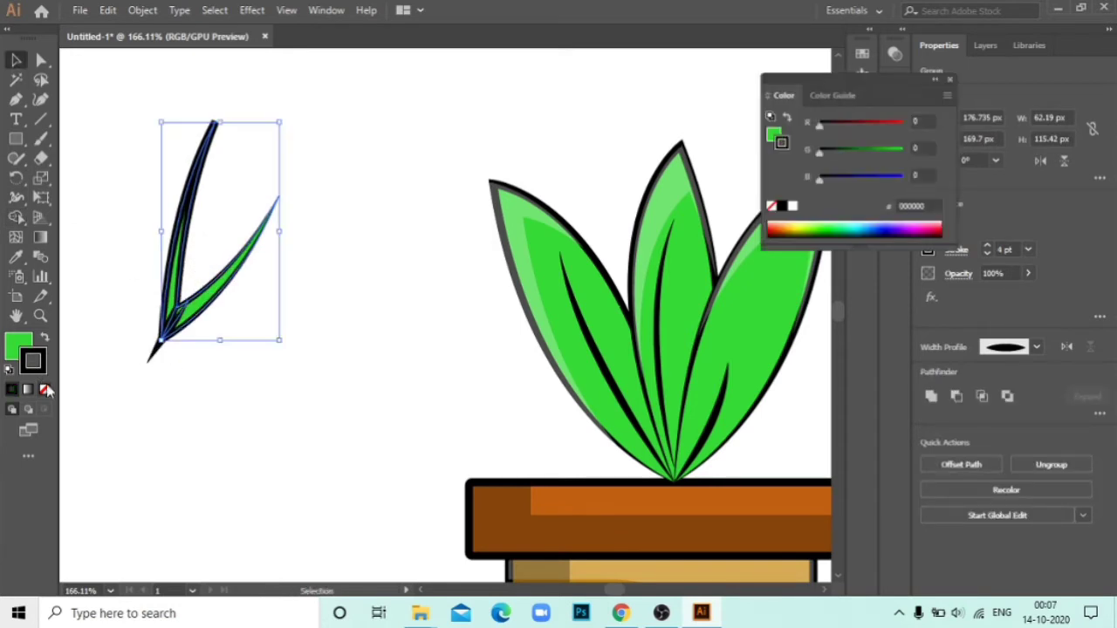
pyautogui.doubleClick(17, 347)
pyautogui.click(619, 431)
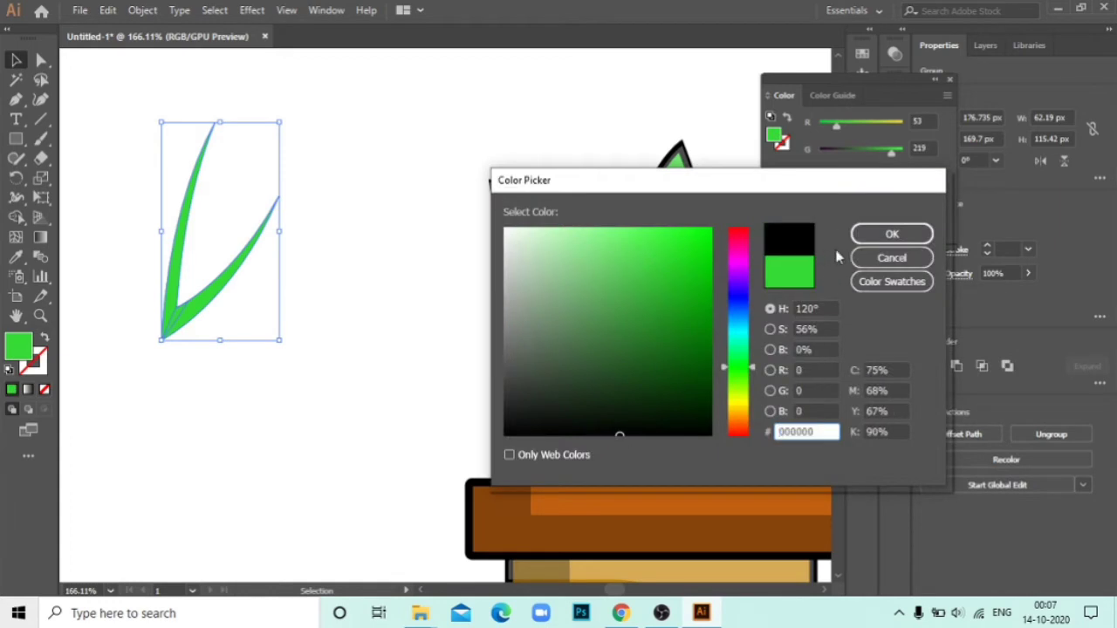
pyautogui.click(893, 235)
pyautogui.write('30')
pyautogui.press('Return')
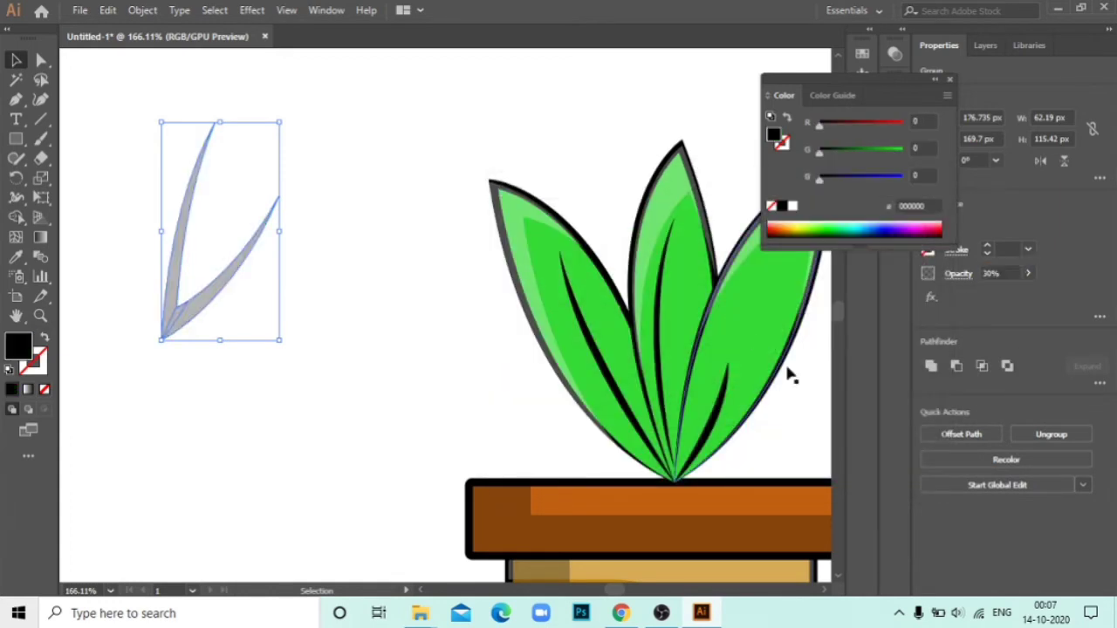
pyautogui.click(949, 80)
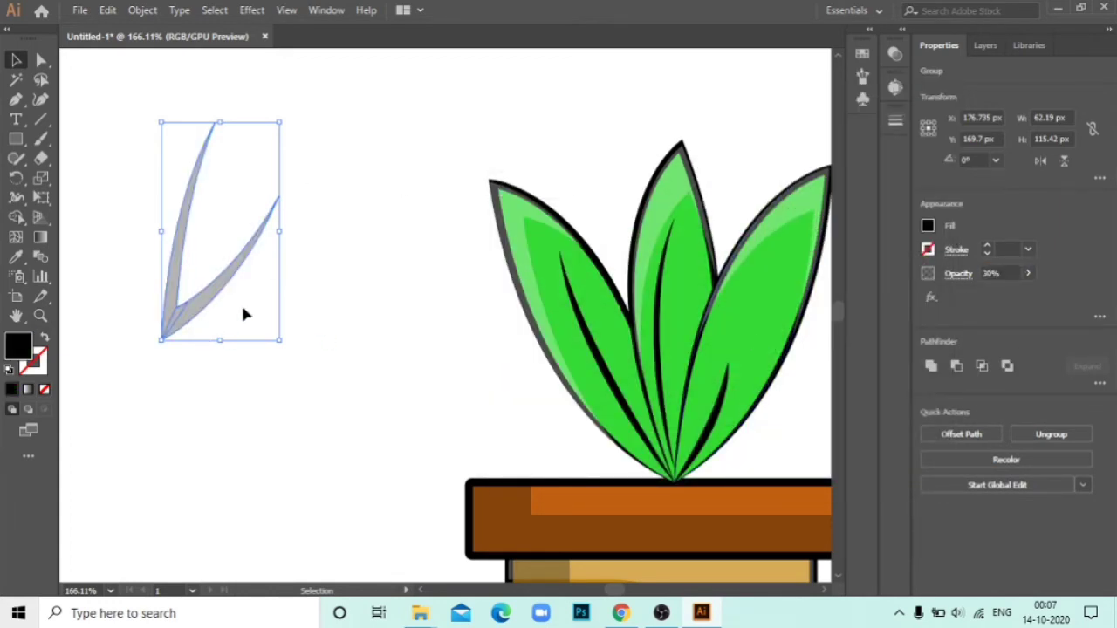
# Step: Duplicate the grey leaf twice and drop one copy over the right leaf
pyautogui.moveTo(219, 304); pyautogui.dragTo(275, 382)
pyautogui.hotkey('ctrl', 'd')
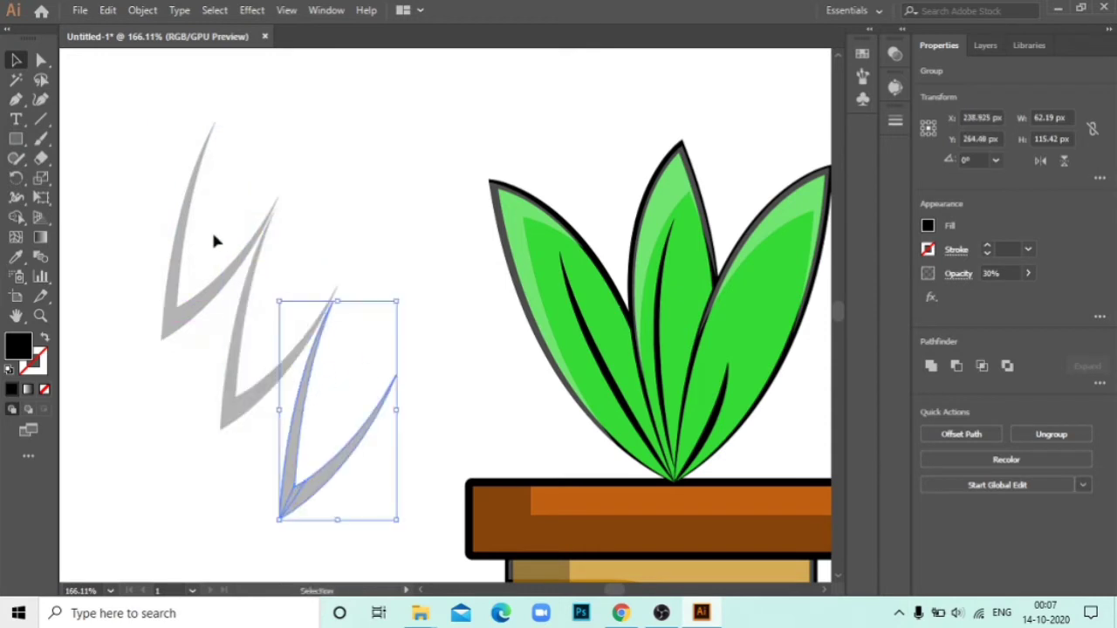
pyautogui.moveTo(362, 445); pyautogui.dragTo(761, 403)
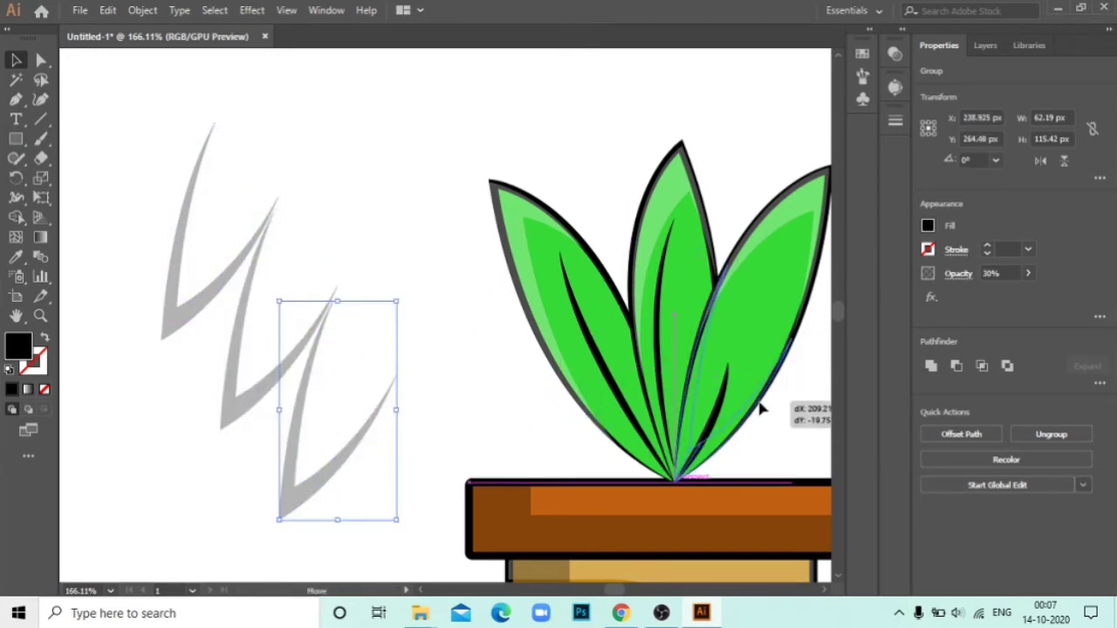
pyautogui.moveTo(761, 403); pyautogui.dragTo(760, 406)
pyautogui.click(422, 451)
pyautogui.hscroll(2, 409, 369)
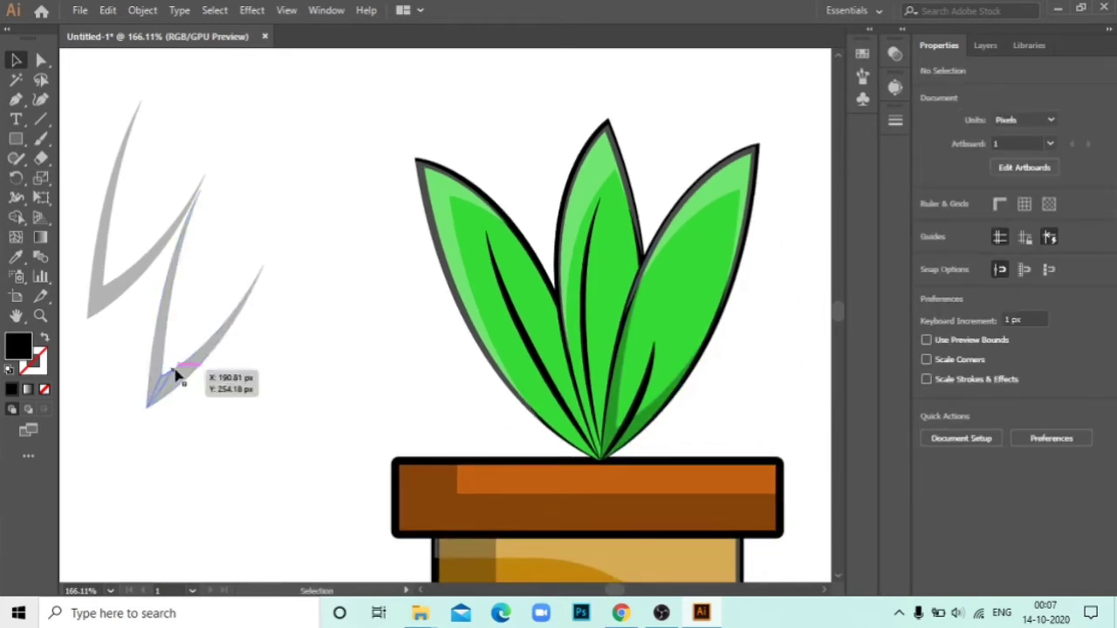
# Step: Rotate the grey leaf about 26° and send it two levels backward behind the right leaf
pyautogui.click(229, 316)
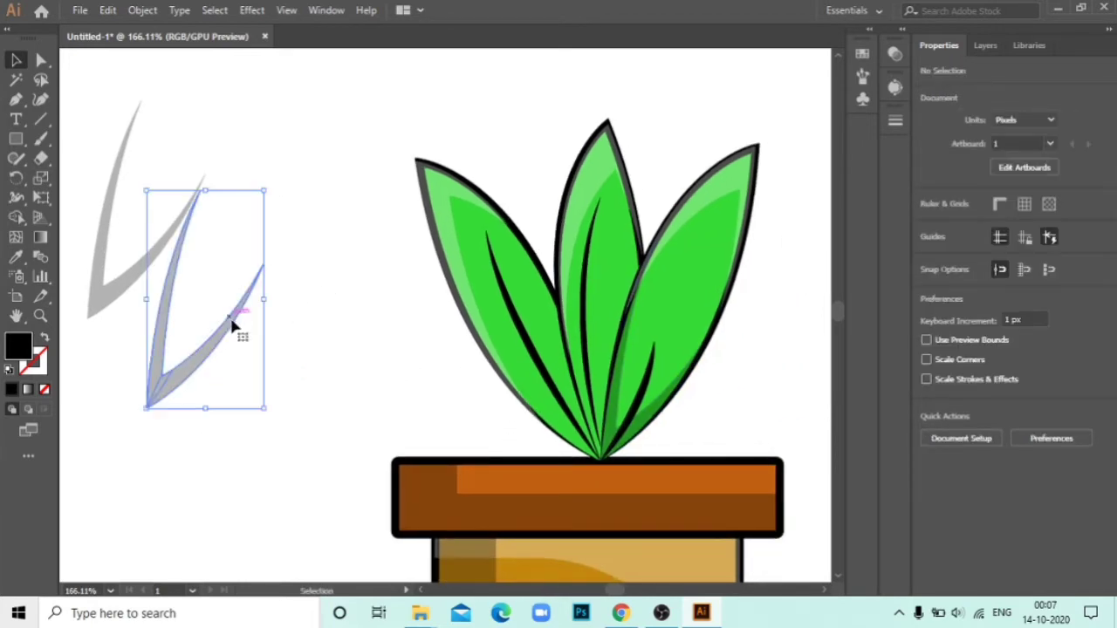
pyautogui.click(268, 190)
pyautogui.click(175, 262)
pyautogui.moveTo(274, 189)
pyautogui.mouseDown()
pyautogui.moveTo(235, 370)
pyautogui.moveTo(631, 402)
pyautogui.mouseUp()
pyautogui.click(491, 362)
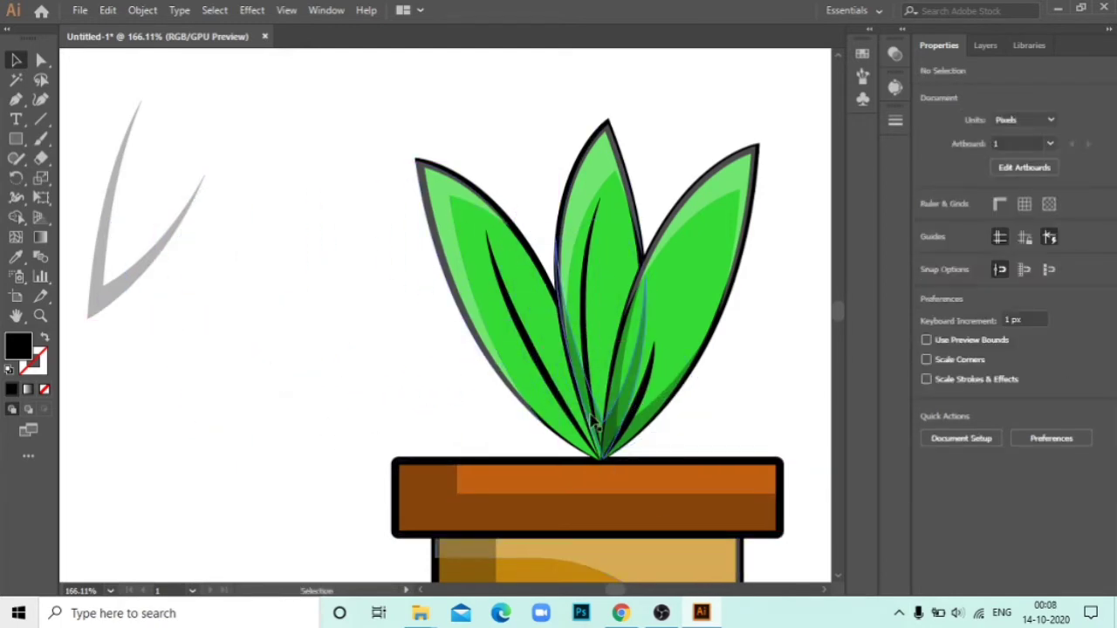
pyautogui.rightClick(591, 153)
pyautogui.moveTo(636, 329)
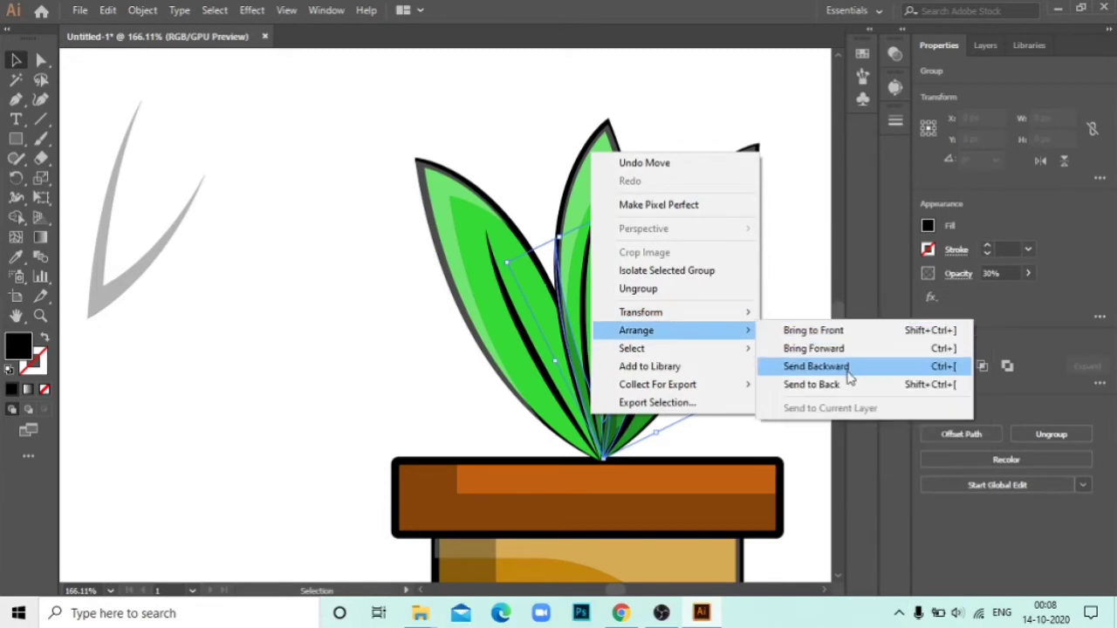
pyautogui.click(798, 367)
pyautogui.rightClick(609, 367)
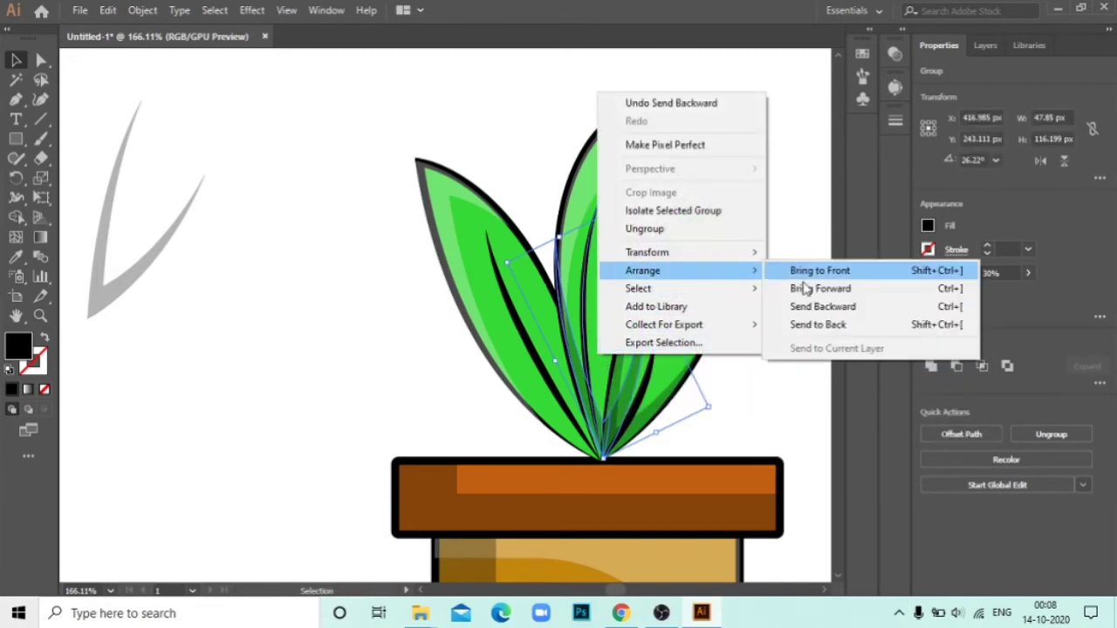
pyautogui.click(794, 308)
pyautogui.click(790, 410)
# Step: Move the grey V-shaped leaf group beside the plant, rotated to about 59°
pyautogui.moveTo(113, 284); pyautogui.dragTo(302, 377)
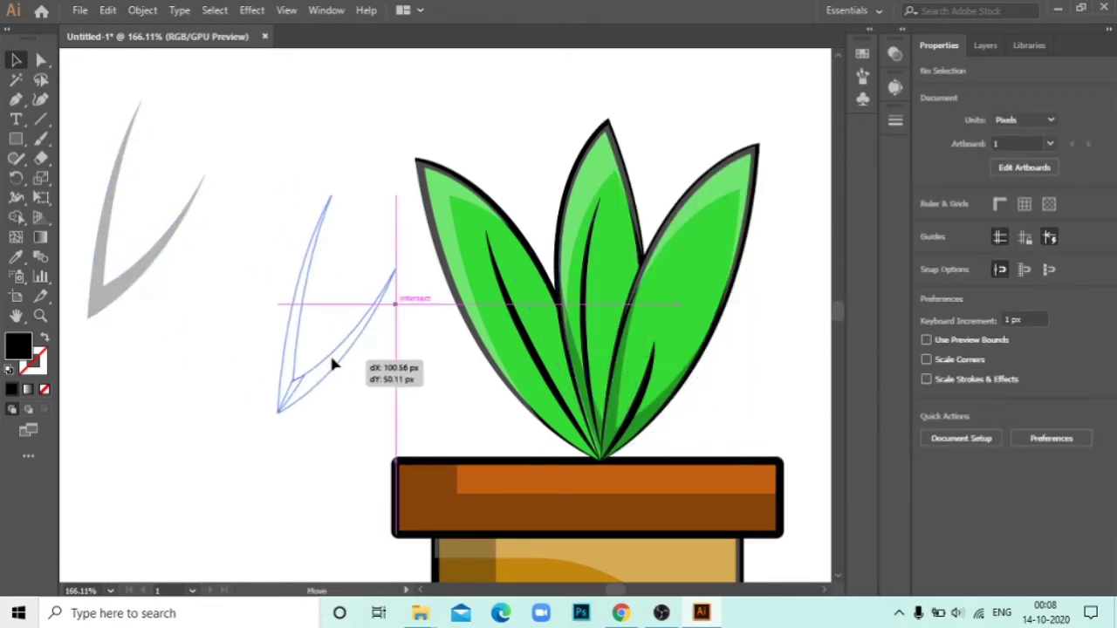
pyautogui.moveTo(274, 190); pyautogui.dragTo(167, 267)
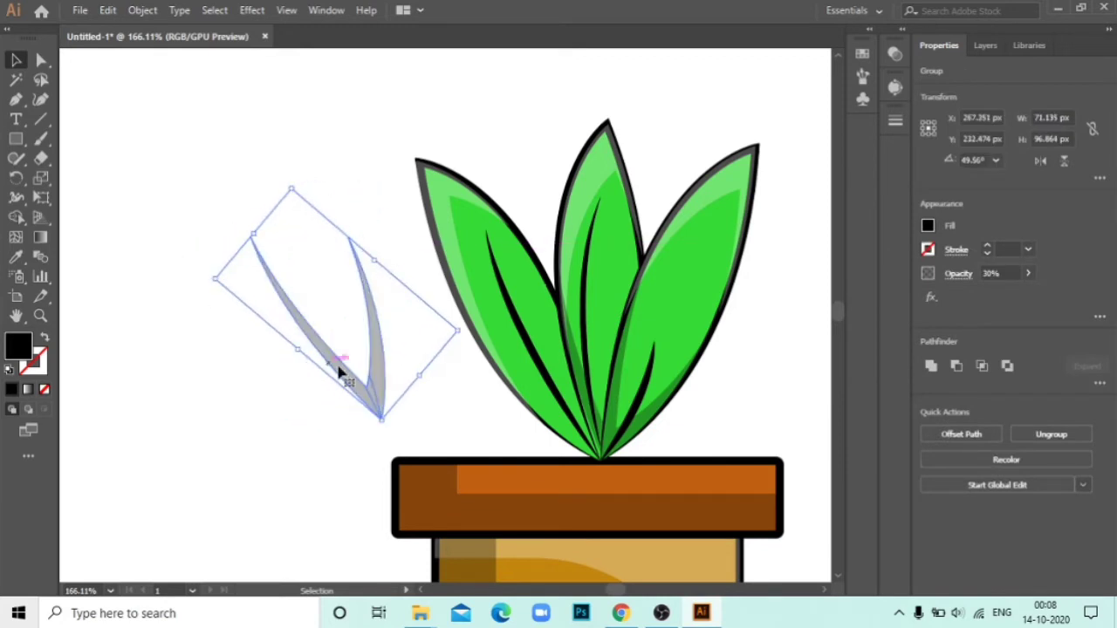
pyautogui.moveTo(393, 400)
pyautogui.mouseDown()
pyautogui.moveTo(444, 394)
pyautogui.moveTo(427, 384)
pyautogui.mouseUp()
pyautogui.click(283, 225)
pyautogui.click(338, 281)
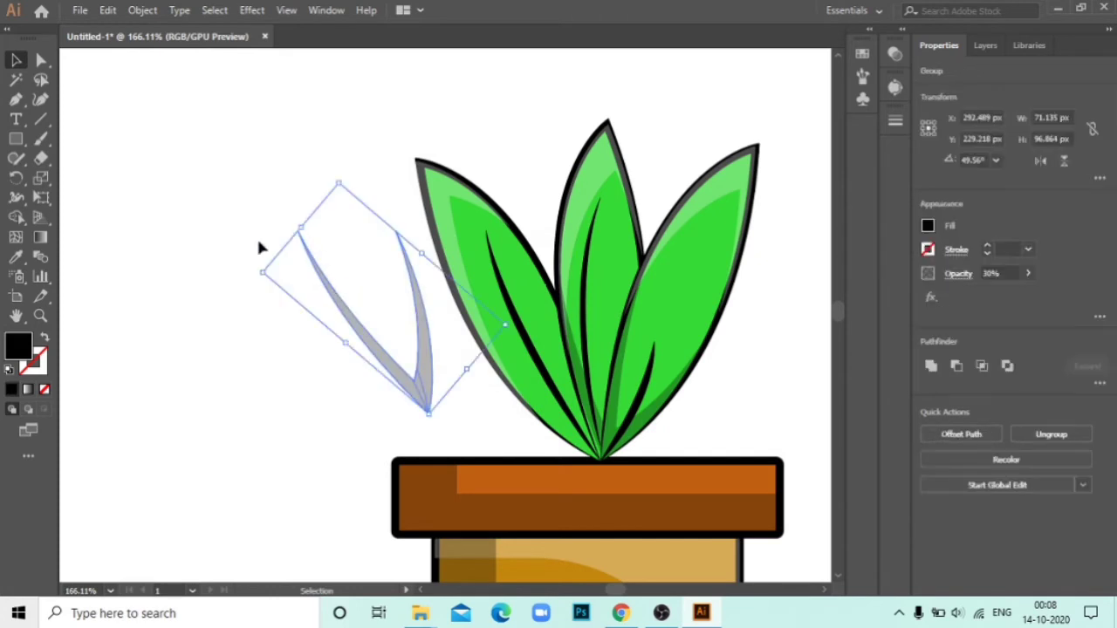
pyautogui.moveTo(258, 268); pyautogui.dragTo(250, 281)
# Step: Fit the grey leaf group onto the left leaf's base, rotated to about 55°
pyautogui.moveTo(463, 367); pyautogui.dragTo(582, 410)
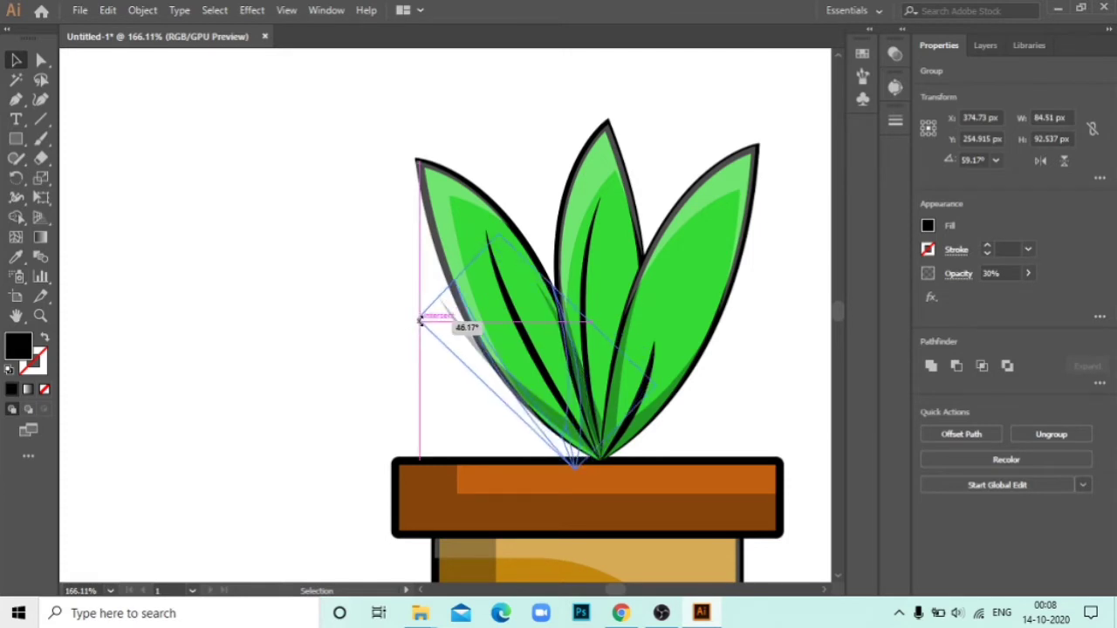
pyautogui.moveTo(405, 349); pyautogui.dragTo(419, 319)
pyautogui.moveTo(523, 391)
pyautogui.mouseDown()
pyautogui.moveTo(541, 390)
pyautogui.moveTo(522, 395)
pyautogui.mouseUp()
pyautogui.moveTo(583, 484)
pyautogui.mouseDown()
pyautogui.moveTo(541, 422)
pyautogui.moveTo(547, 410)
pyautogui.mouseUp()
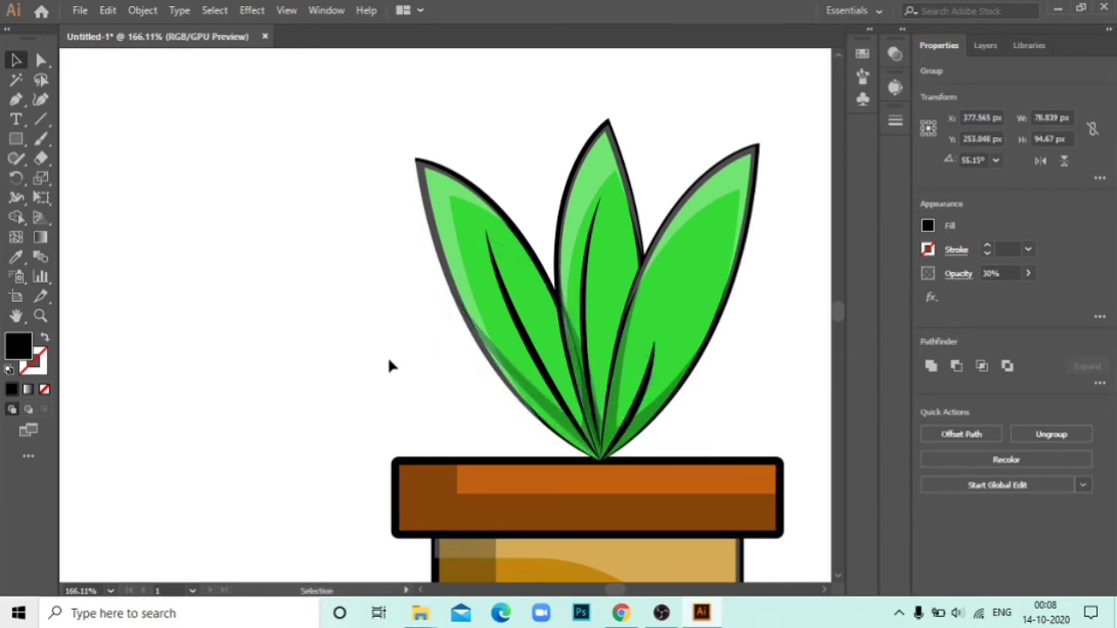
pyautogui.click(390, 364)
pyautogui.click(548, 418)
pyautogui.click(653, 443)
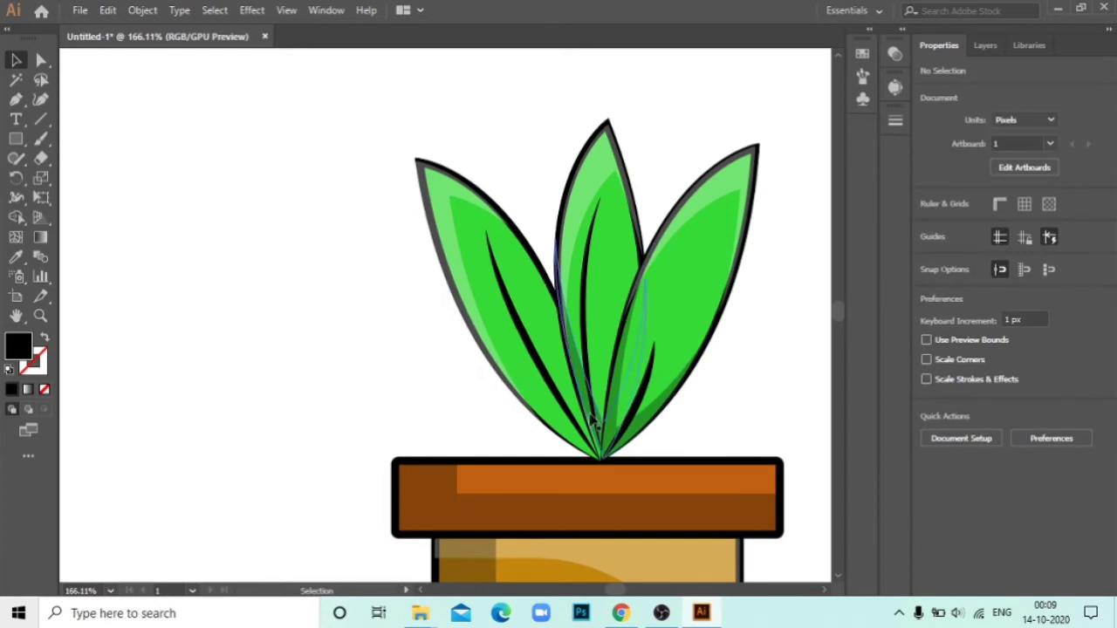
# Step: Copy the left green leaf aside and trim it to a thin hook with Shape Builder
pyautogui.moveTo(482, 358); pyautogui.dragTo(480, 360)
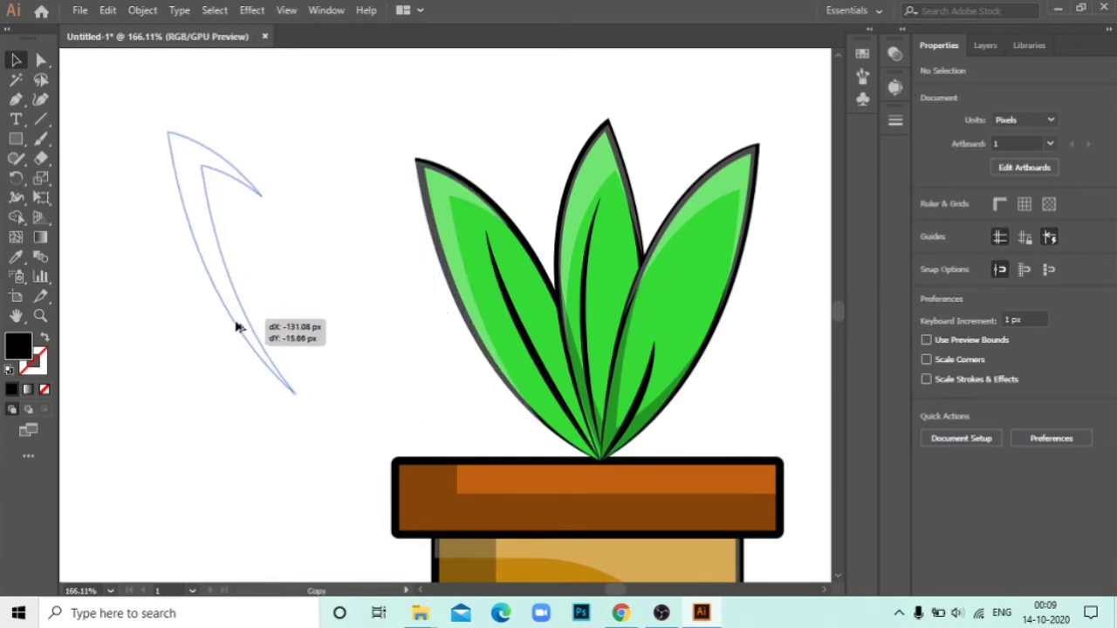
pyautogui.click(561, 138)
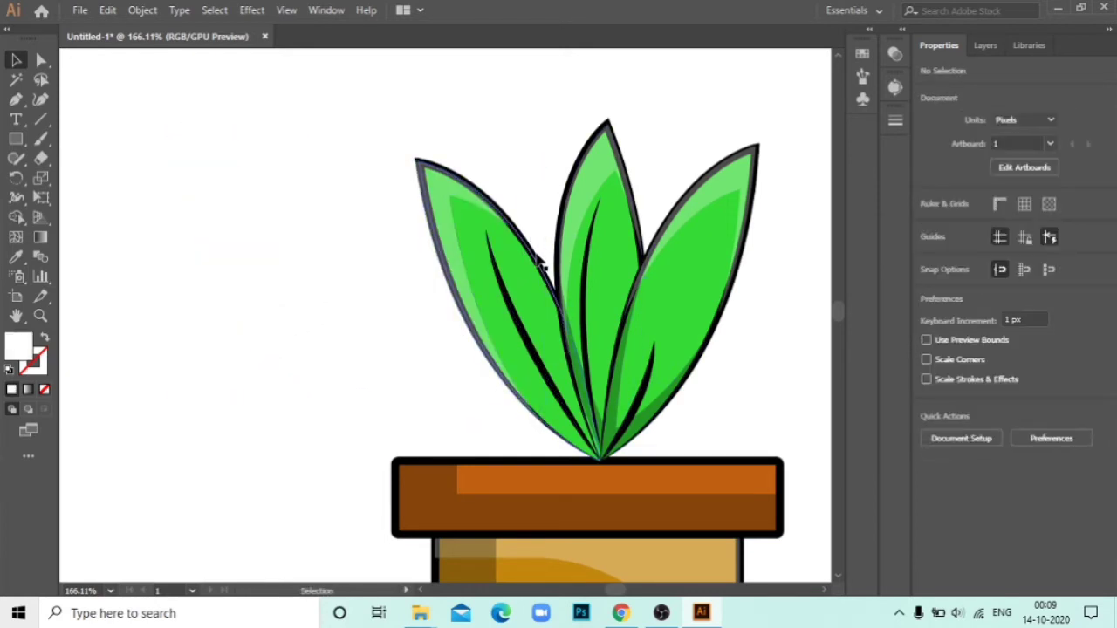
pyautogui.moveTo(488, 288)
pyautogui.mouseDown()
pyautogui.moveTo(245, 200)
pyautogui.moveTo(243, 220)
pyautogui.moveTo(219, 170)
pyautogui.mouseUp()
pyautogui.hscroll(-5, 436, 262)
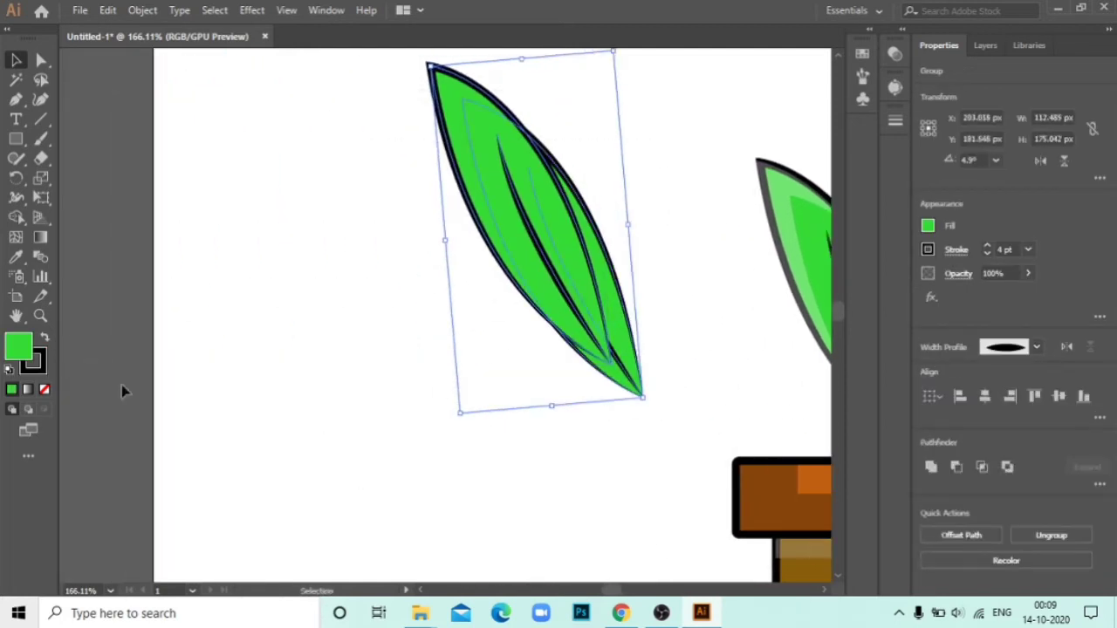
pyautogui.hotkey('shift', 'm')
pyautogui.moveTo(280, 367); pyautogui.dragTo(515, 175)
pyautogui.moveTo(571, 274); pyautogui.dragTo(619, 354)
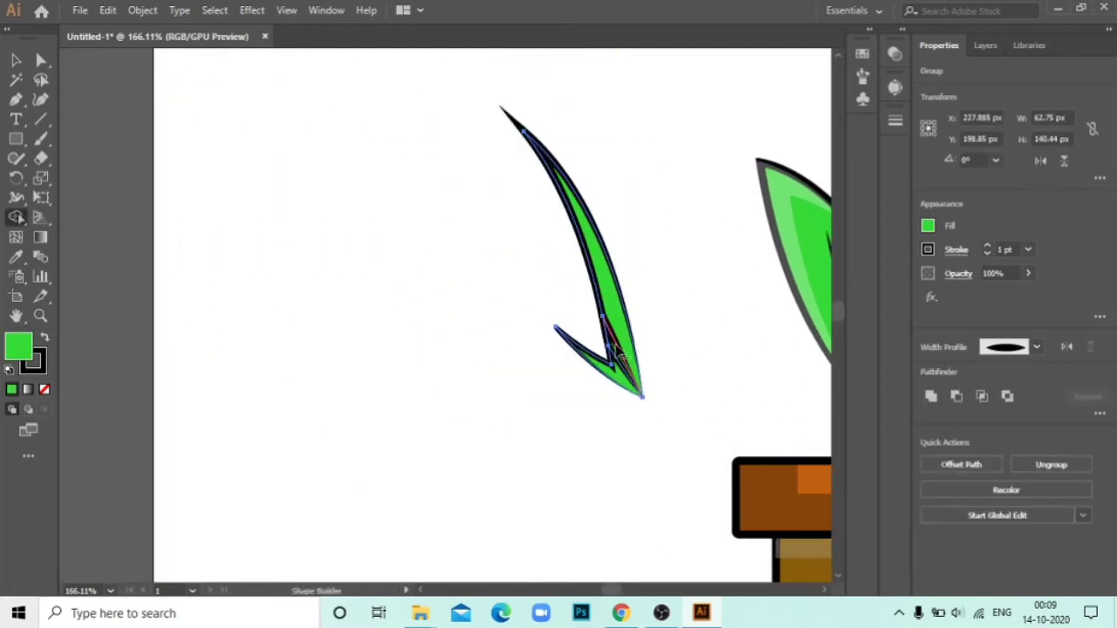
# Step: Give the hook no stroke, a 010201 fill and 30% opacity
pyautogui.click(16, 59)
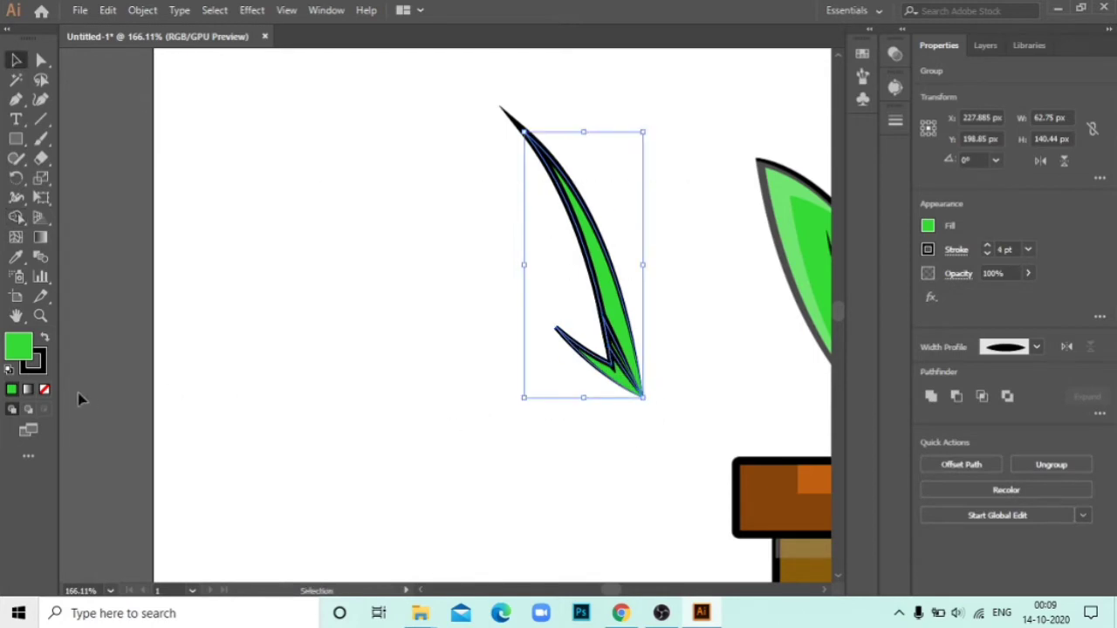
pyautogui.click(33, 359)
pyautogui.click(44, 389)
pyautogui.doubleClick(17, 347)
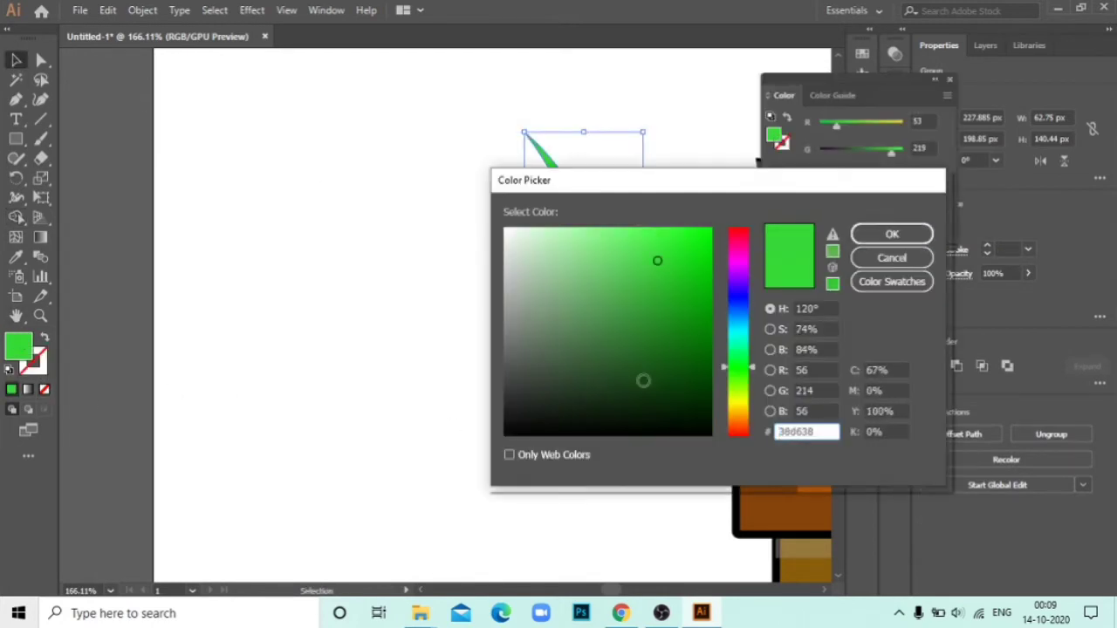
pyautogui.write('010201')
pyautogui.click(892, 234)
pyautogui.click(957, 91)
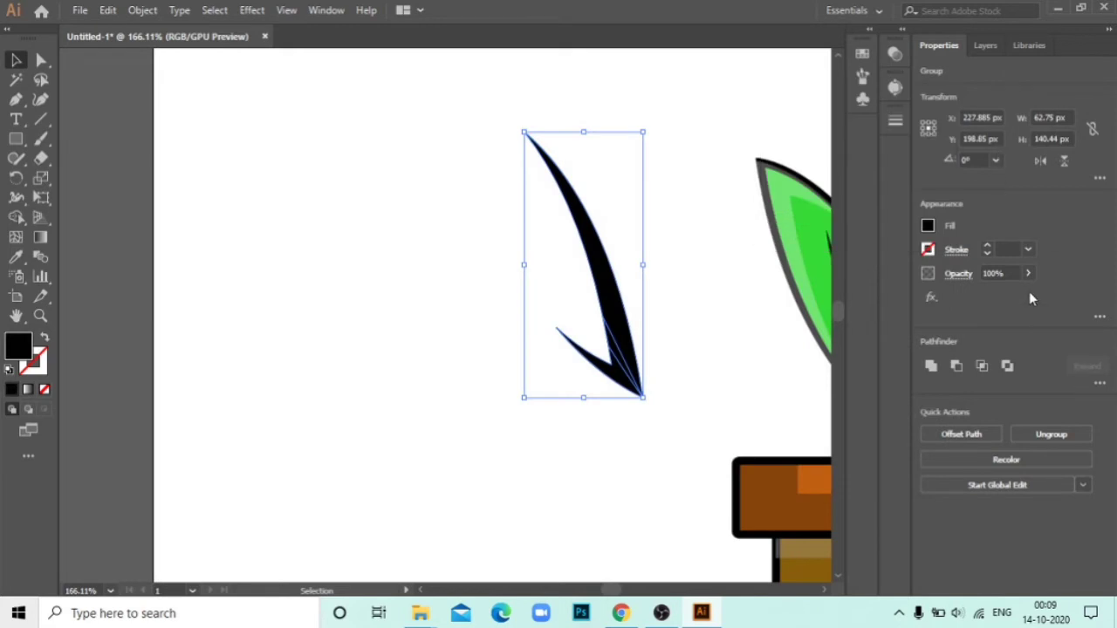
pyautogui.write('30')
pyautogui.press('Return')
# Step: Tuck the hook shadow at the plant's base behind the leaves, then zoom out to the whole pot
pyautogui.moveTo(733, 282); pyautogui.dragTo(488, 267)
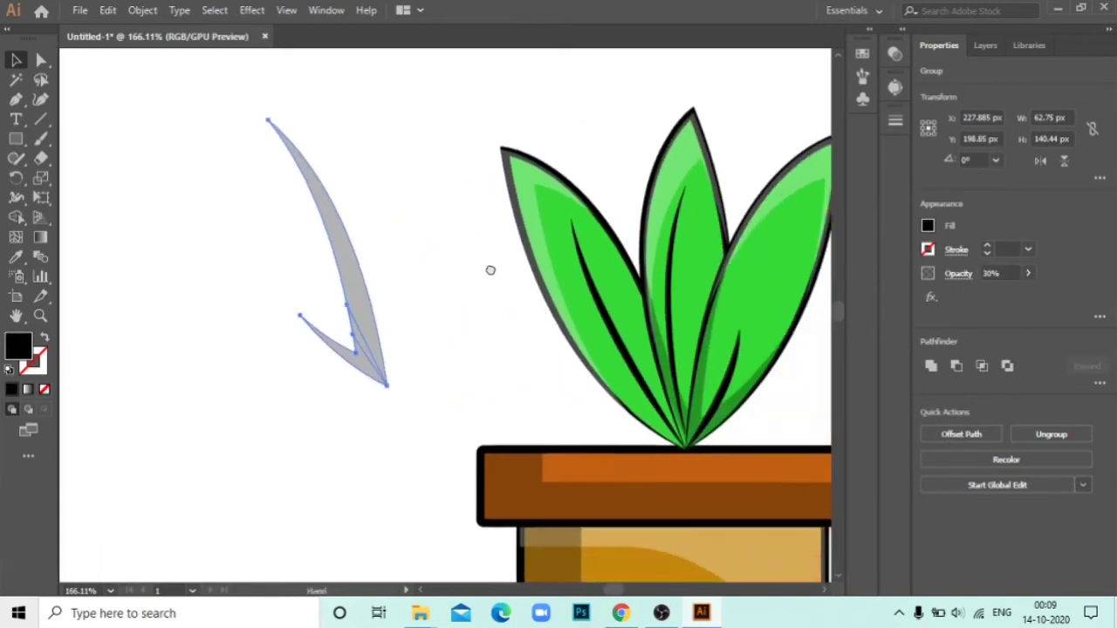
pyautogui.moveTo(362, 384); pyautogui.dragTo(665, 447)
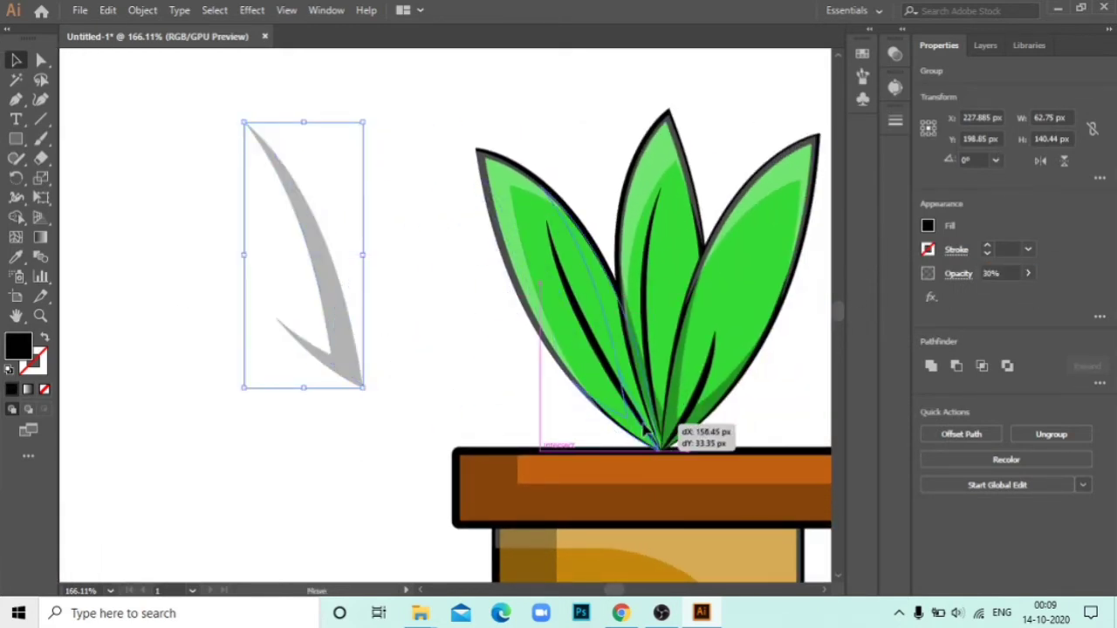
pyautogui.click(290, 268)
pyautogui.rightClick(609, 308)
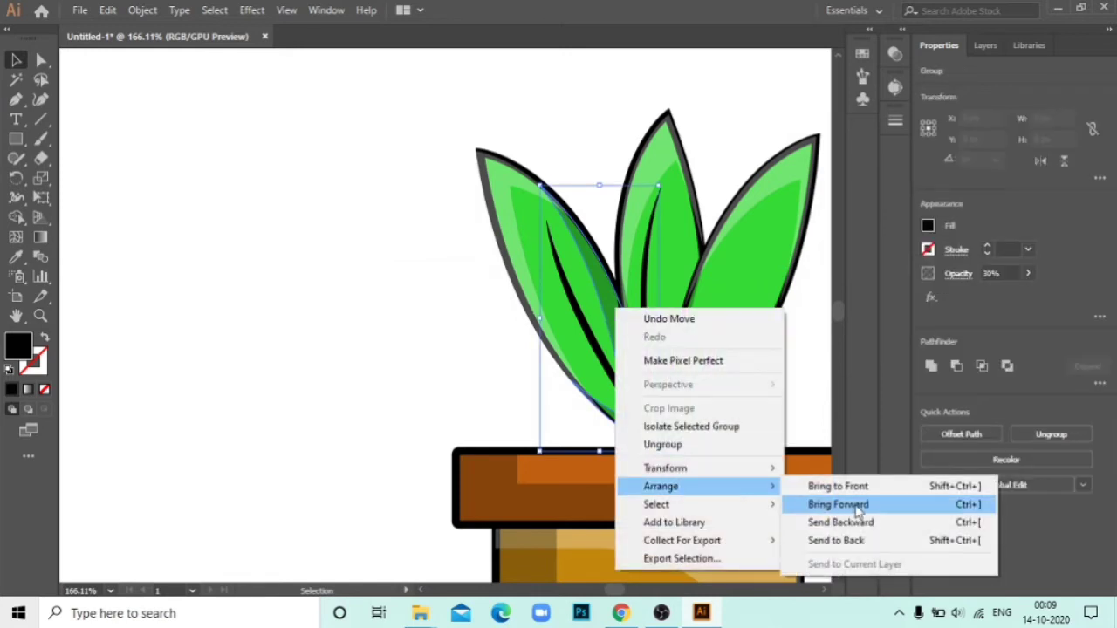
pyautogui.click(859, 522)
pyautogui.click(777, 395)
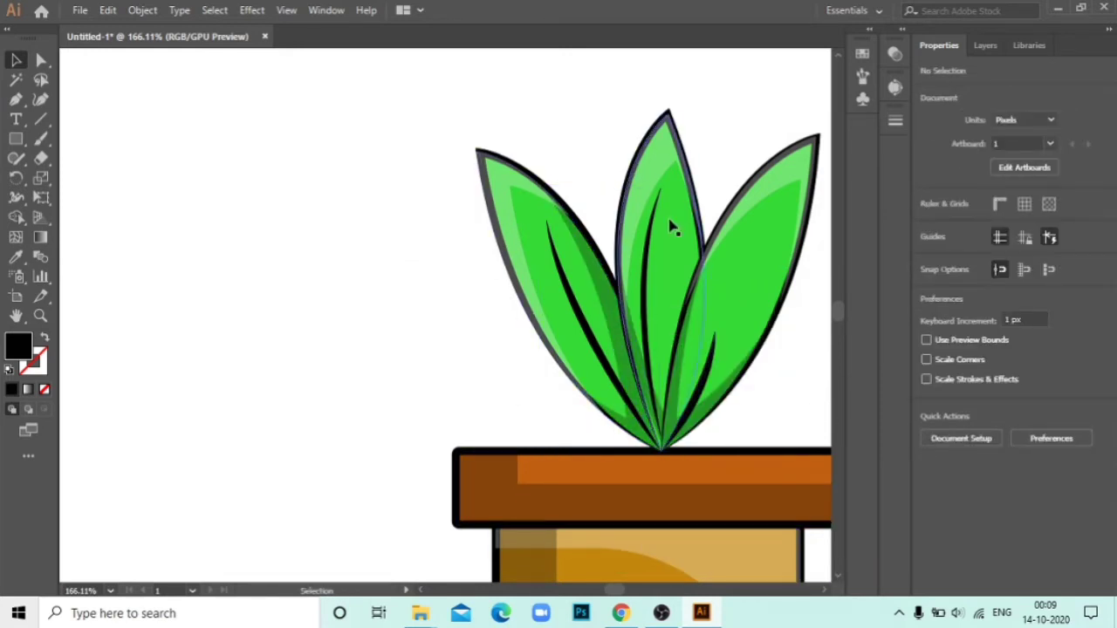
pyautogui.press('z')
pyautogui.moveTo(723, 492)
pyautogui.mouseDown()
pyautogui.moveTo(643, 491)
pyautogui.moveTo(343, 277)
pyautogui.mouseUp()
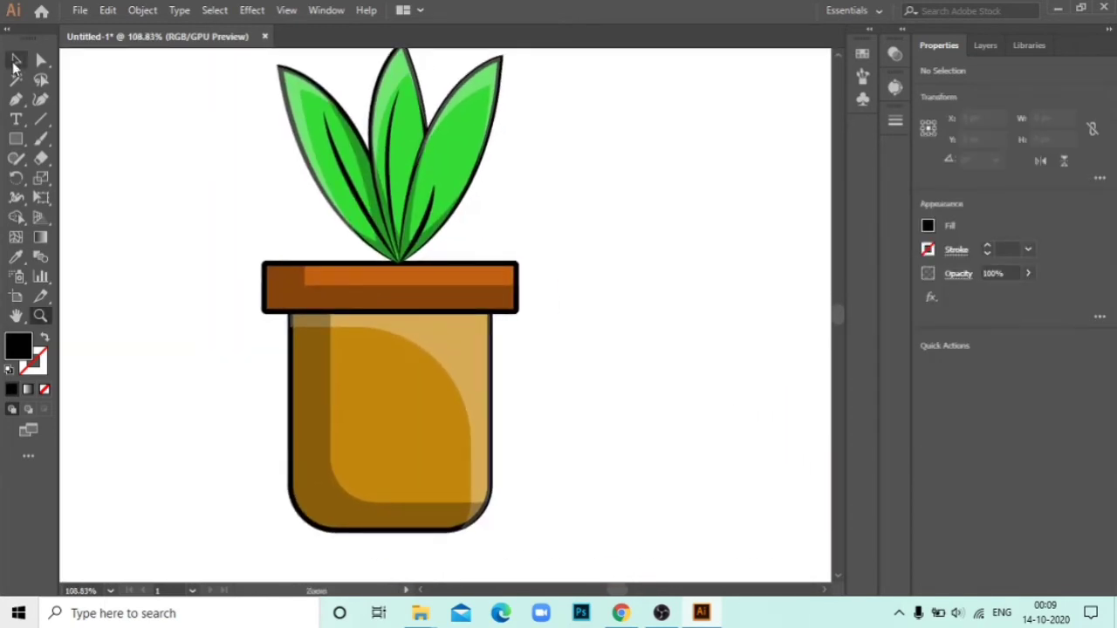
# Step: Duplicate the orange pot rim to a copy beside the pot
pyautogui.click(15, 60)
pyautogui.click(299, 282)
pyautogui.click(532, 538)
pyautogui.moveTo(486, 286)
pyautogui.mouseDown()
pyautogui.moveTo(719, 354)
pyautogui.moveTo(300, 313)
pyautogui.mouseUp()
pyautogui.moveTo(503, 520); pyautogui.dragTo(302, 443)
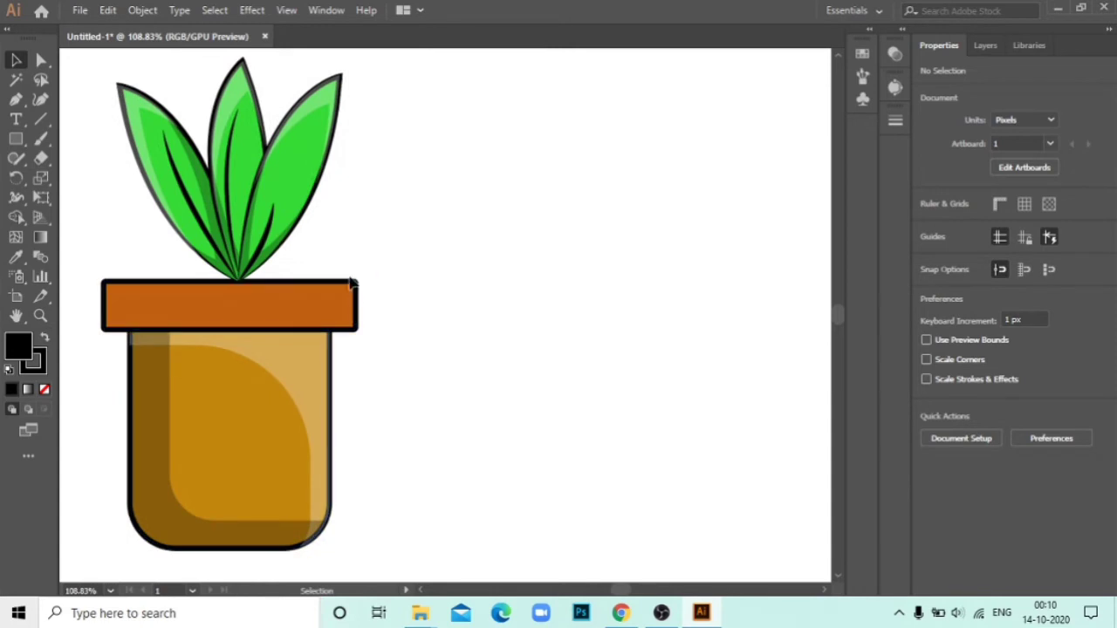
pyautogui.moveTo(347, 288)
pyautogui.mouseDown()
pyautogui.moveTo(593, 254)
pyautogui.moveTo(688, 279)
pyautogui.mouseUp()
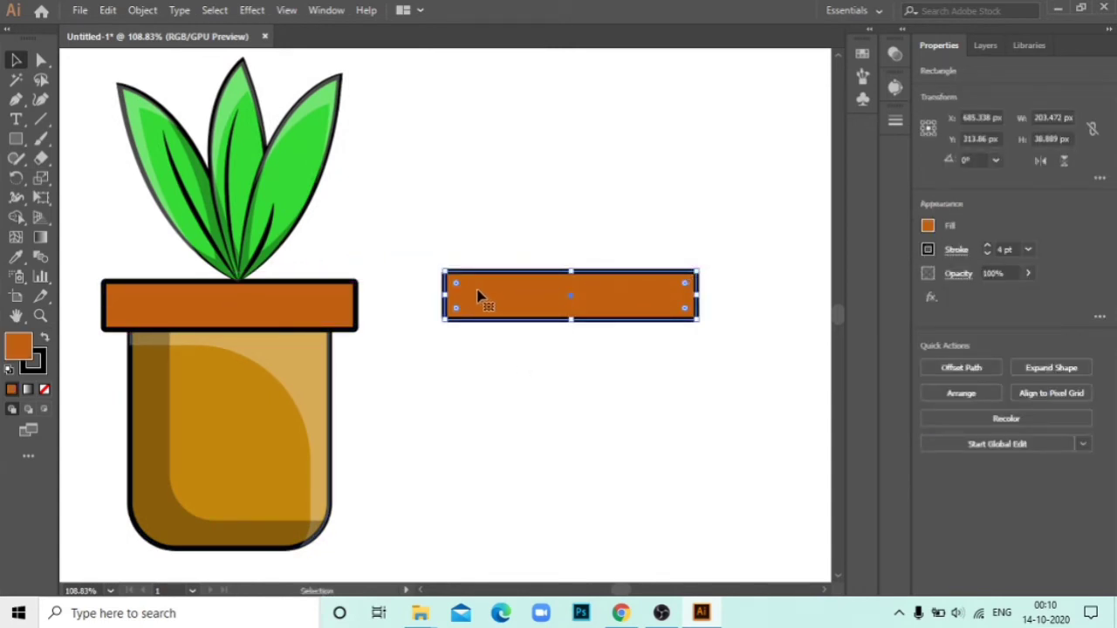
pyautogui.click(463, 170)
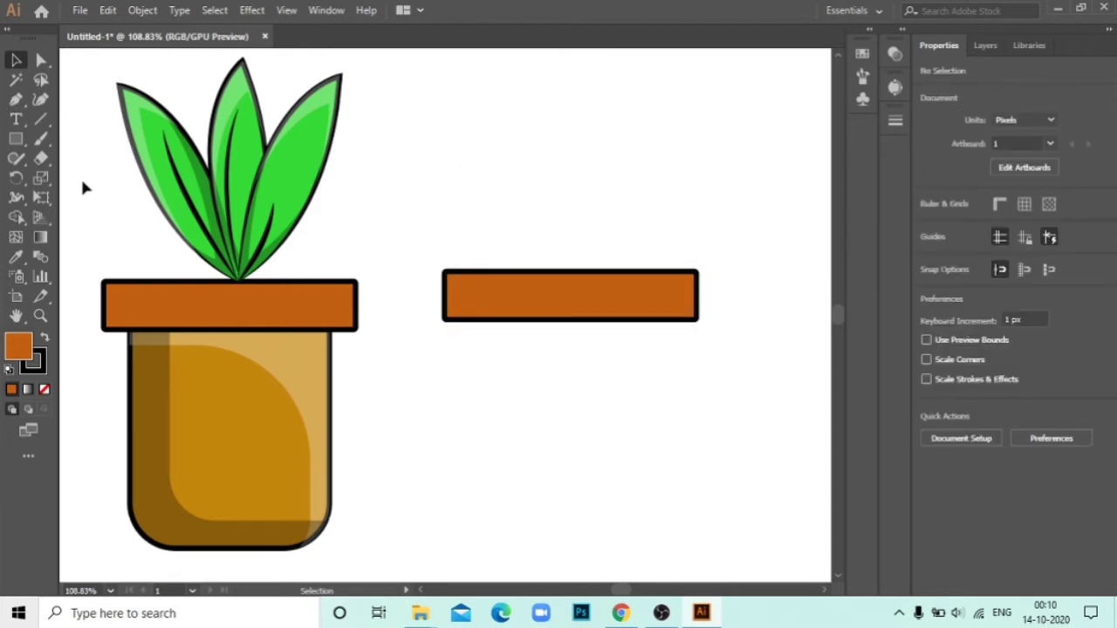
# Step: Try dragging the copy's top-right anchor, undo the attempts, then delete its selected segments
pyautogui.click(41, 60)
pyautogui.click(696, 272)
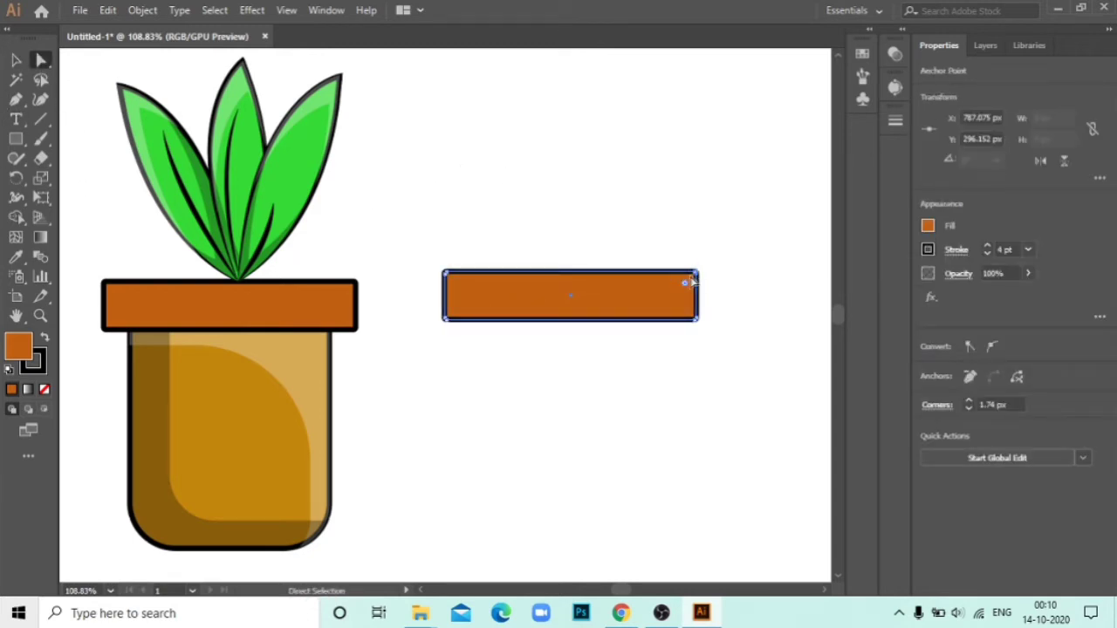
pyautogui.moveTo(694, 280)
pyautogui.mouseDown()
pyautogui.moveTo(469, 312)
pyautogui.moveTo(471, 301)
pyautogui.mouseUp()
pyautogui.hotkey('ctrl', 'z')
pyautogui.moveTo(692, 288); pyautogui.dragTo(599, 301)
pyautogui.hotkey('ctrl', 'z')
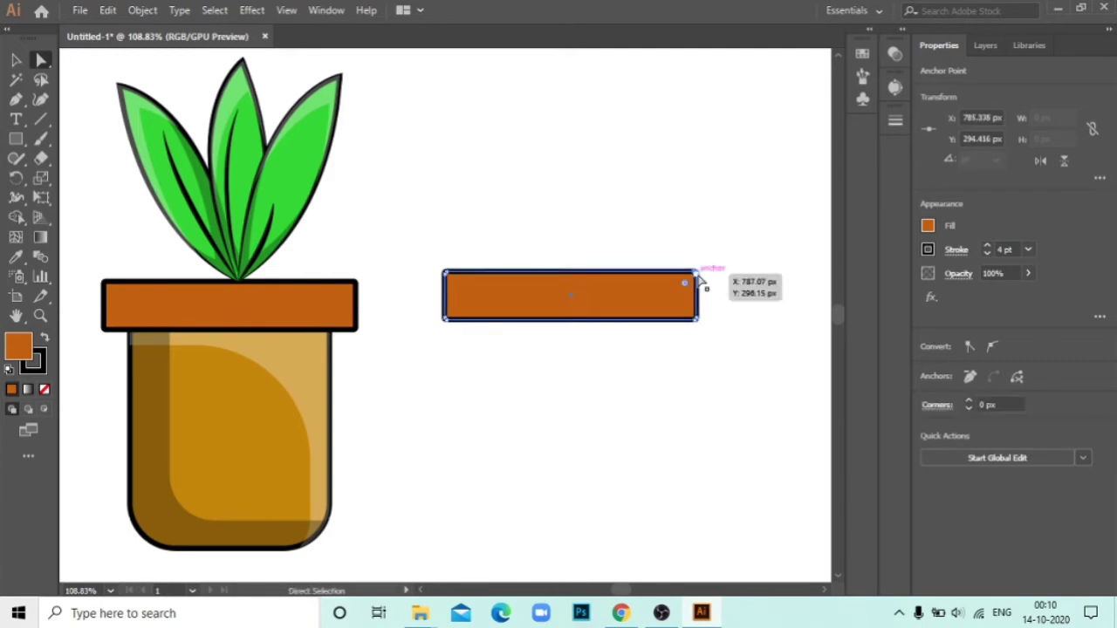
pyautogui.moveTo(698, 278)
pyautogui.mouseDown()
pyautogui.moveTo(493, 308)
pyautogui.moveTo(695, 277)
pyautogui.mouseUp()
pyautogui.press('Delete')
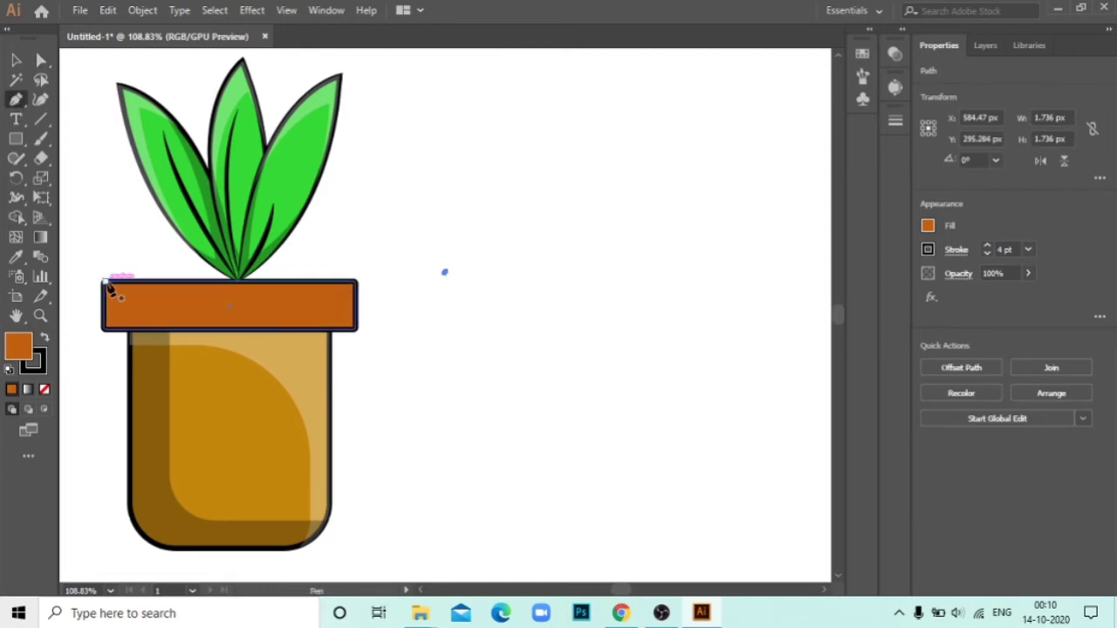
# Step: Draw a curved shading shape across the lower part of the pot rim
pyautogui.moveTo(104, 282); pyautogui.dragTo(109, 336)
pyautogui.click(106, 331)
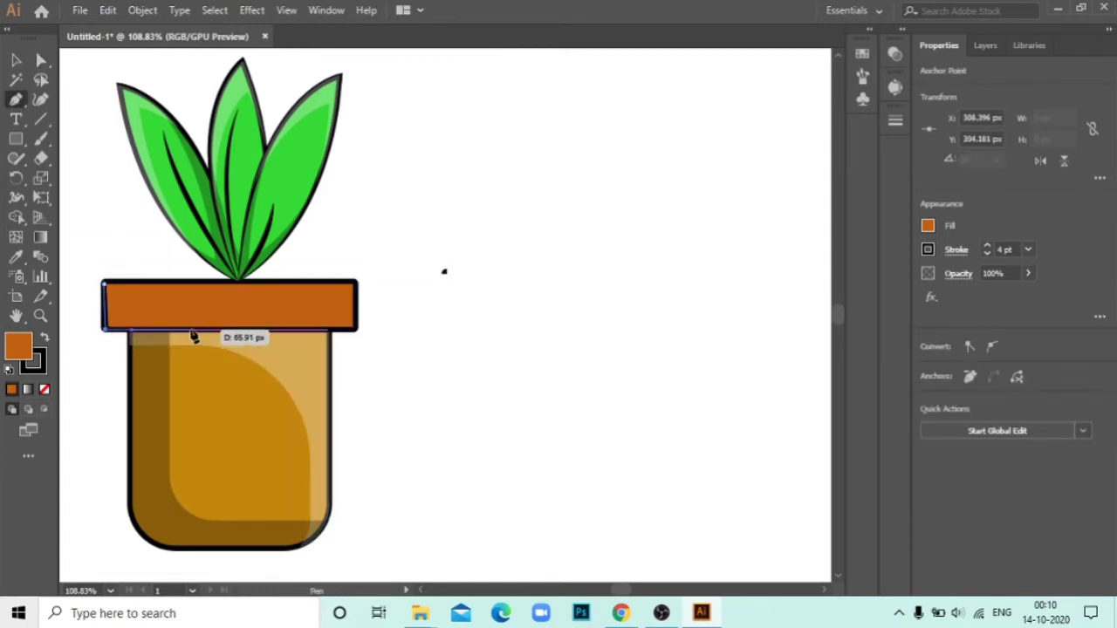
pyautogui.click(357, 333)
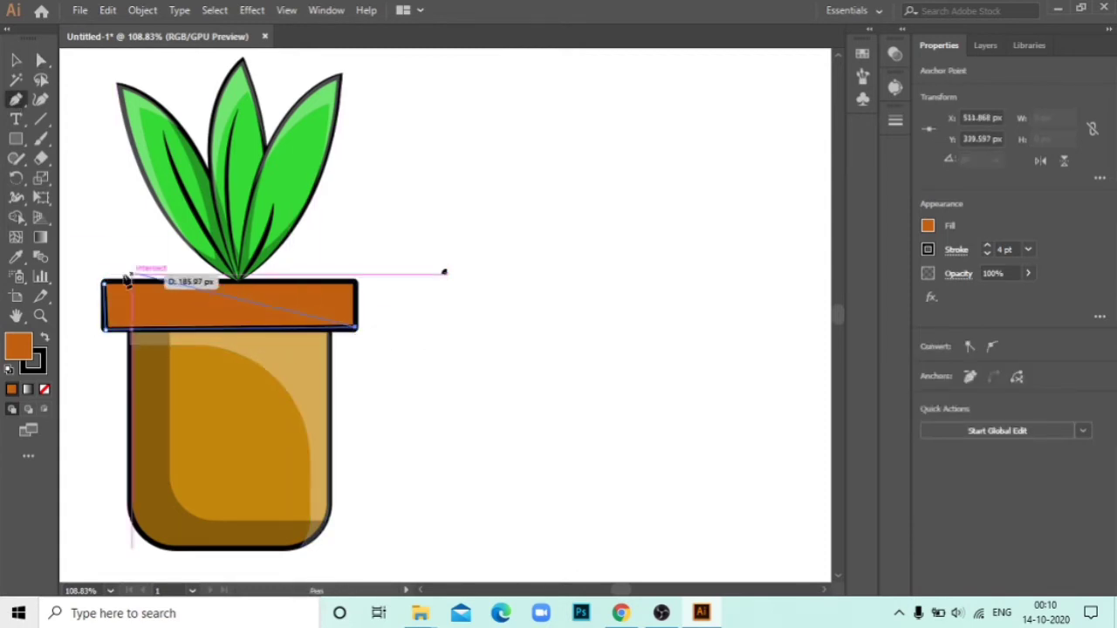
pyautogui.moveTo(104, 281); pyautogui.dragTo(90, 239)
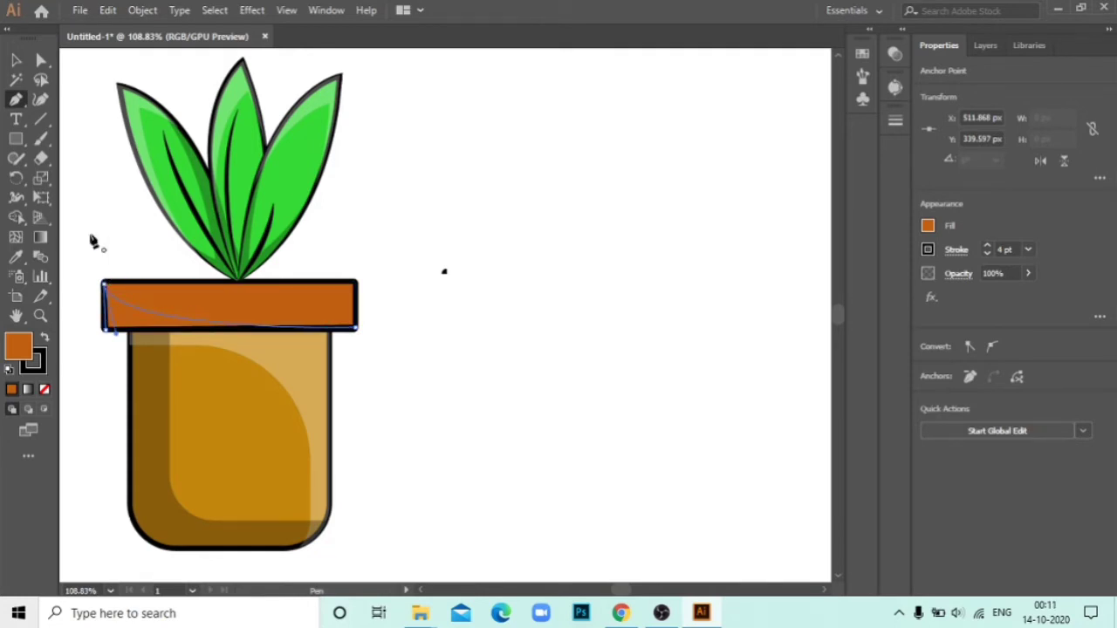
# Step: Give the shading shape no stroke, a 000000 fill and 30% opacity
pyautogui.click(33, 357)
pyautogui.click(44, 389)
pyautogui.doubleClick(19, 343)
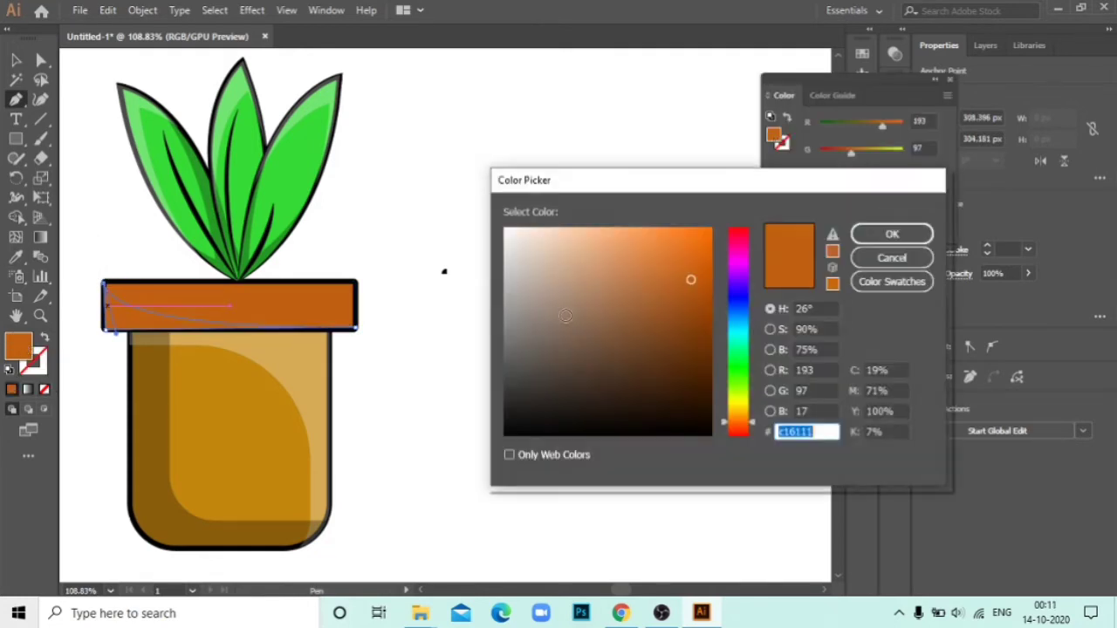
pyautogui.write('000000')
pyautogui.click(892, 232)
pyautogui.write('30')
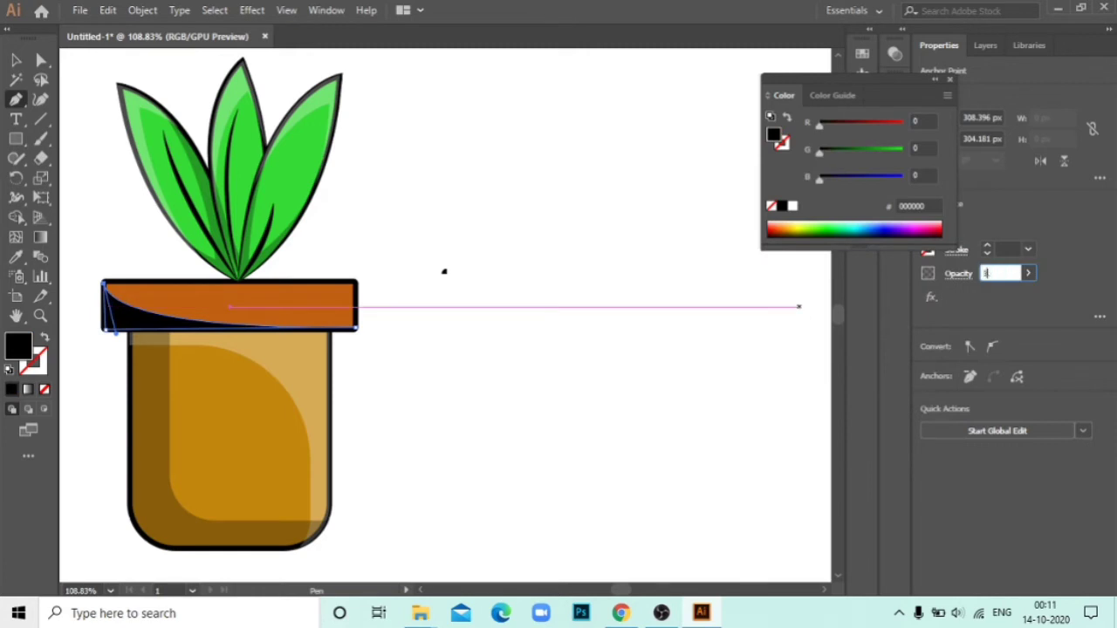
pyautogui.press('Return')
pyautogui.click(949, 79)
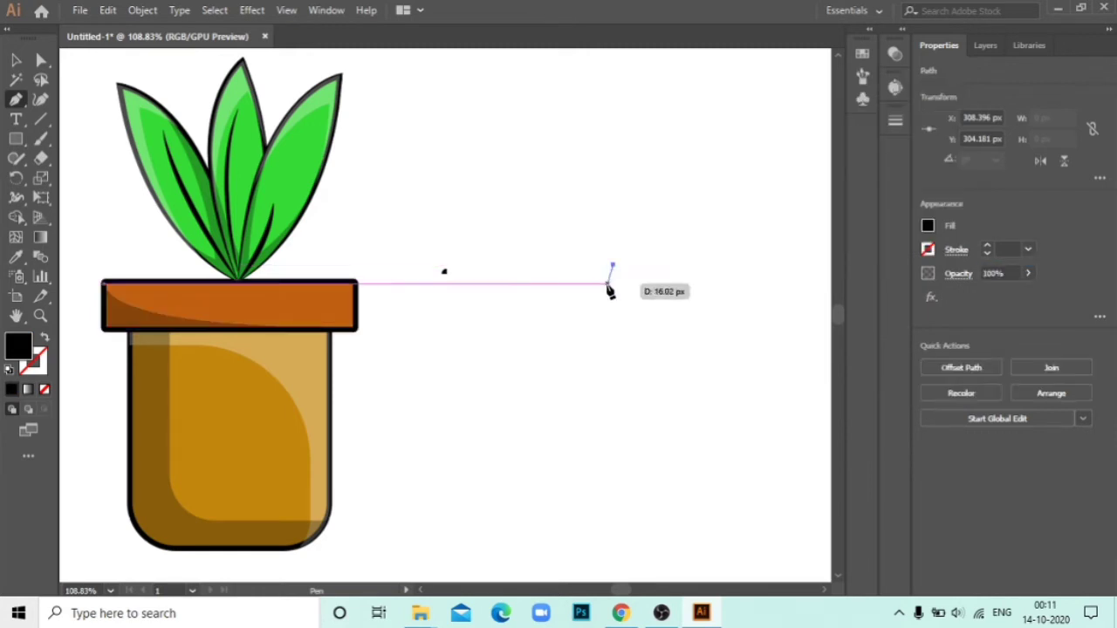
pyautogui.press('Escape')
pyautogui.press('v')
pyautogui.click(431, 295)
# Step: Delete the stray point and draw a curved highlight path along the rim's top edge
pyautogui.click(444, 272)
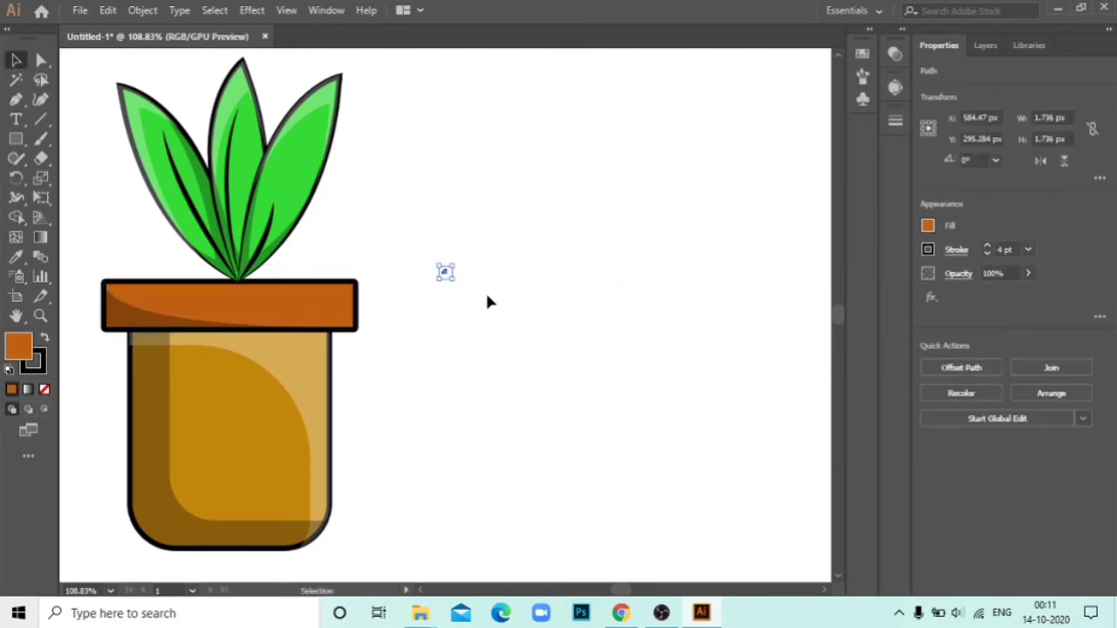
pyautogui.press('Delete')
pyautogui.press('p')
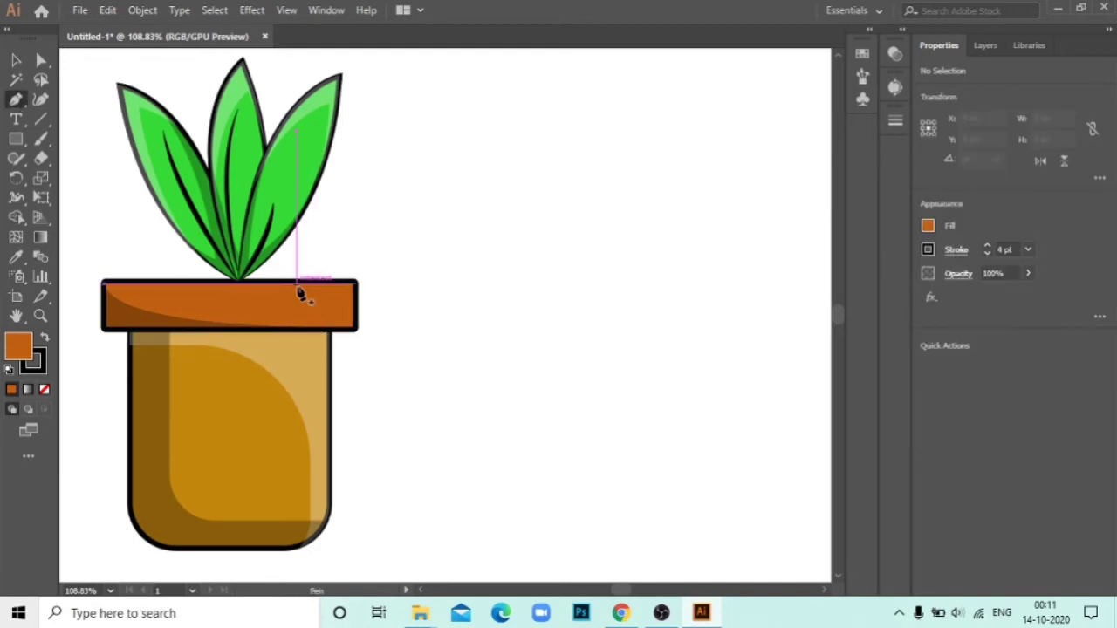
pyautogui.keyDown('ctrl'); pyautogui.click(369, 285); pyautogui.keyUp('ctrl')
pyautogui.moveTo(344, 283)
pyautogui.mouseDown()
pyautogui.moveTo(299, 290)
pyautogui.moveTo(233, 277)
pyautogui.mouseUp()
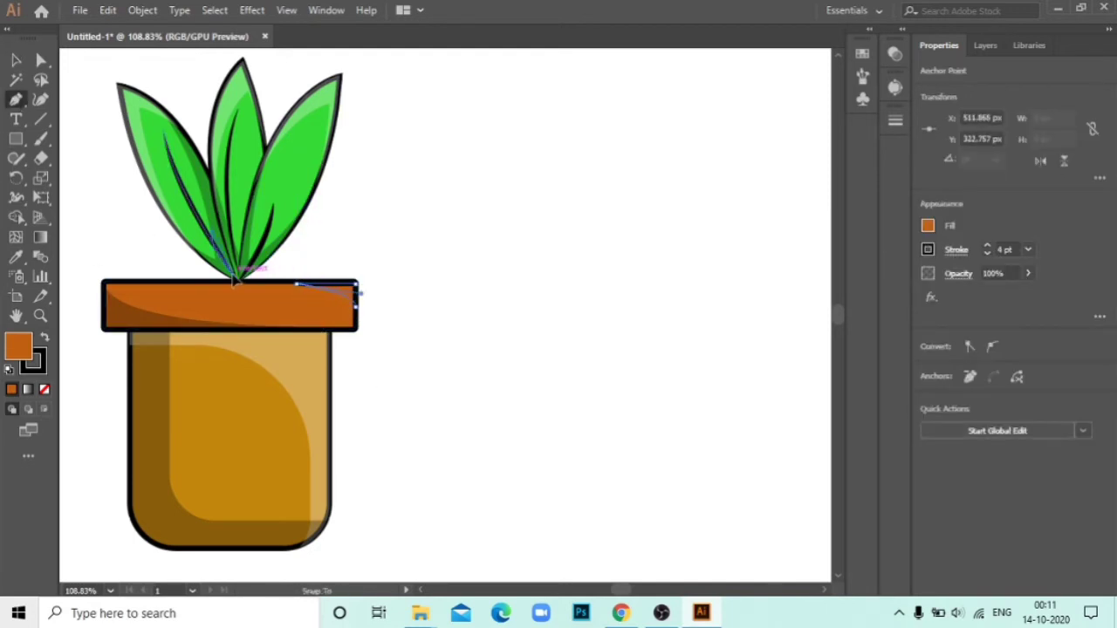
# Step: Fill the highlight light grey (ededed) with no stroke
pyautogui.click(33, 359)
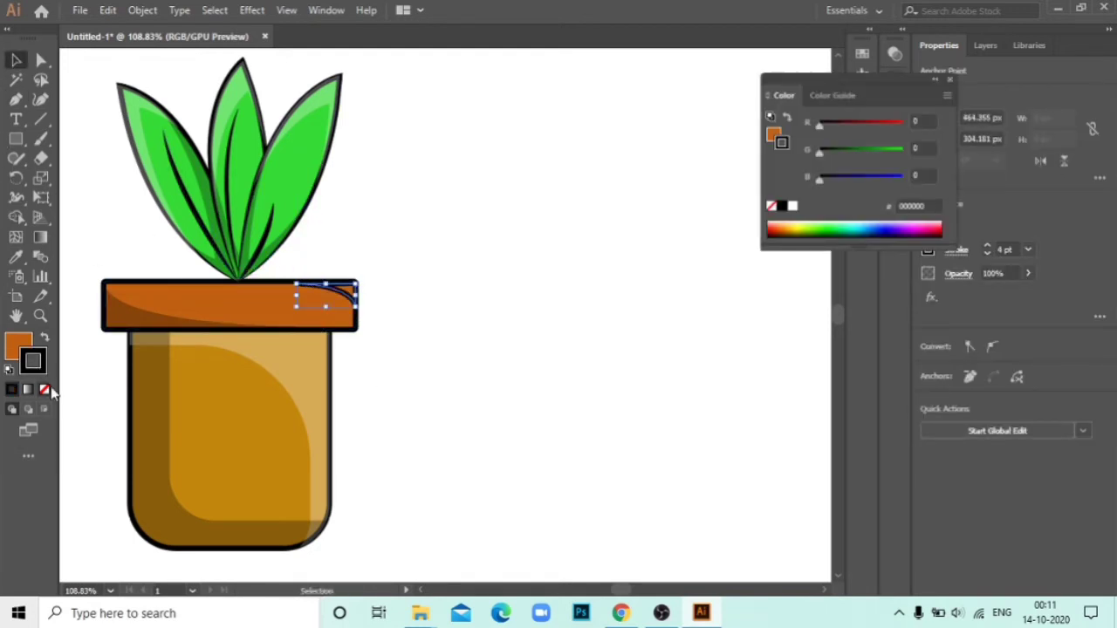
pyautogui.click(44, 389)
pyautogui.doubleClick(19, 347)
pyautogui.click(505, 241)
pyautogui.click(890, 233)
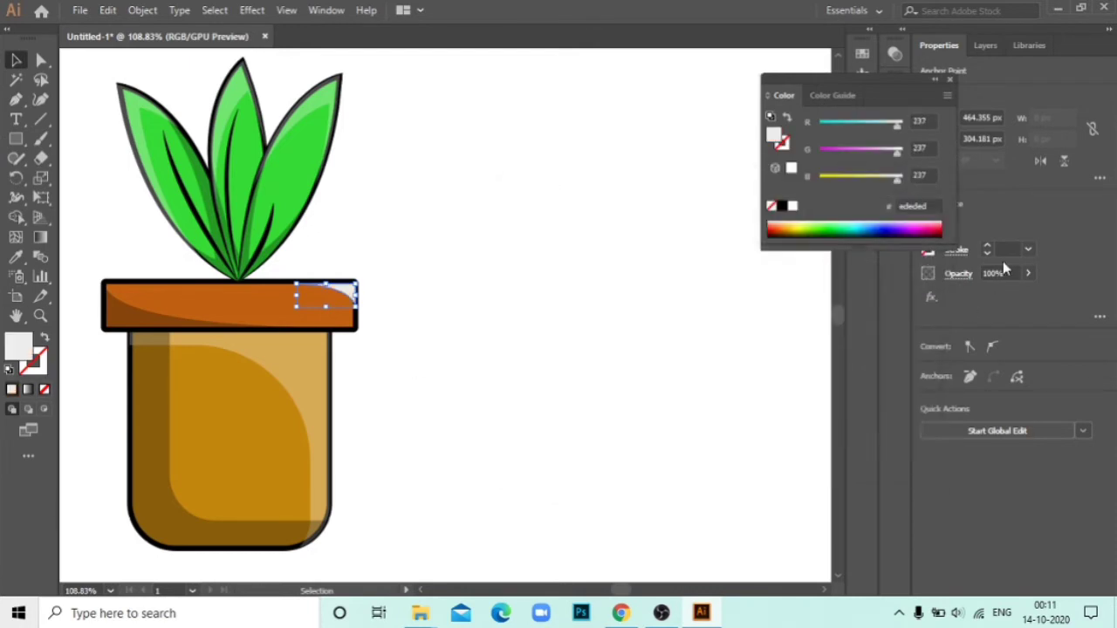
pyautogui.hotkey('ctrl', 'shift', 'a')
pyautogui.click(951, 79)
# Step: Zoom out to frame the artwork and select the whole plant and pot
pyautogui.press('z')
pyautogui.keyDown('alt'); pyautogui.click(489, 398); pyautogui.keyUp('alt')
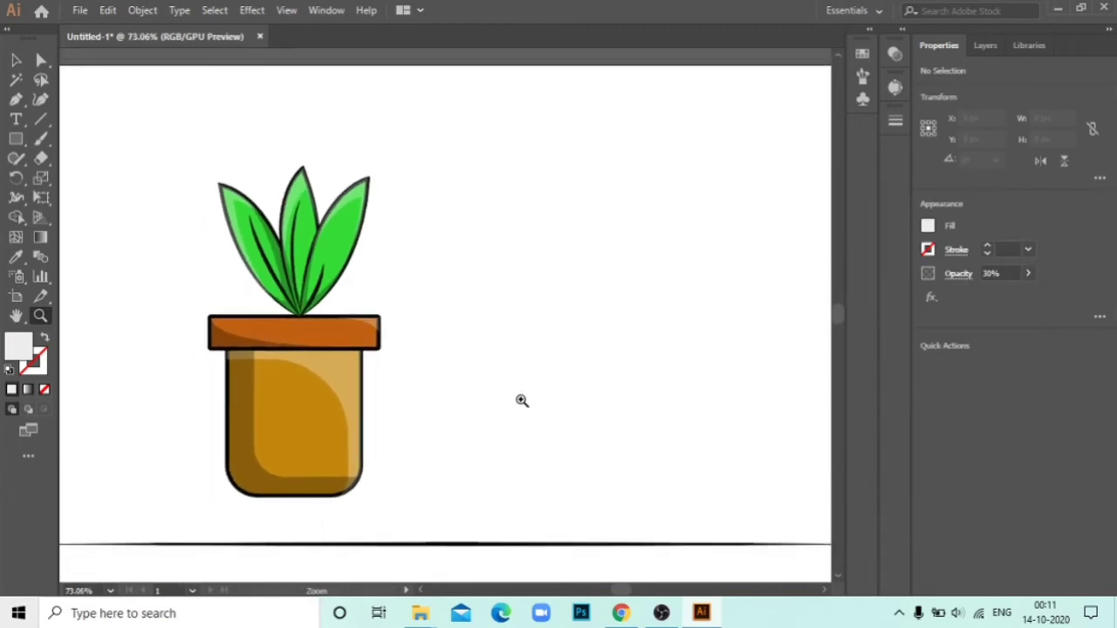
pyautogui.moveTo(499, 387)
pyautogui.mouseDown()
pyautogui.moveTo(543, 410)
pyautogui.moveTo(479, 321)
pyautogui.mouseUp()
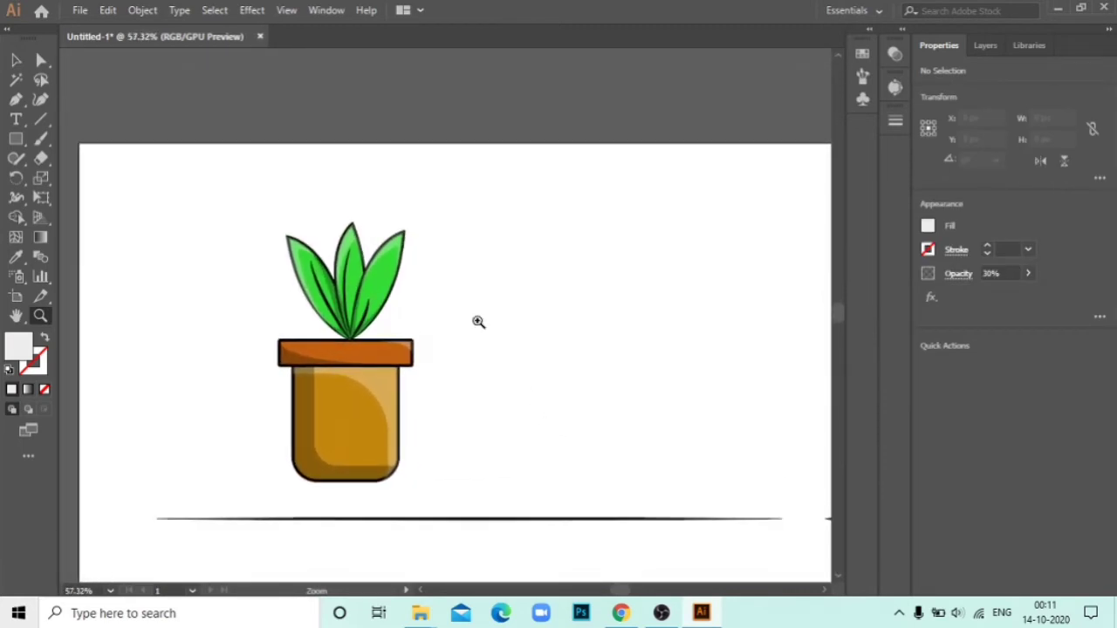
pyautogui.click(15, 60)
pyautogui.moveTo(479, 215); pyautogui.dragTo(343, 404)
# Step: Change the pot body fill to a lighter orange (e8b14d)
pyautogui.rightClick(369, 324)
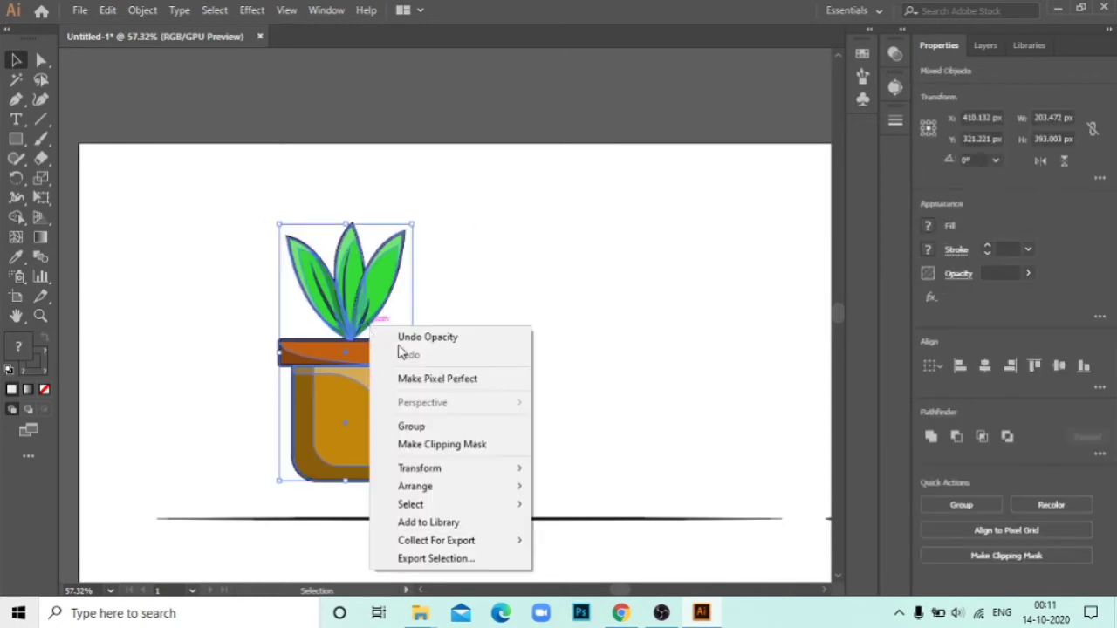
pyautogui.click(589, 364)
pyautogui.click(345, 419)
pyautogui.doubleClick(18, 347)
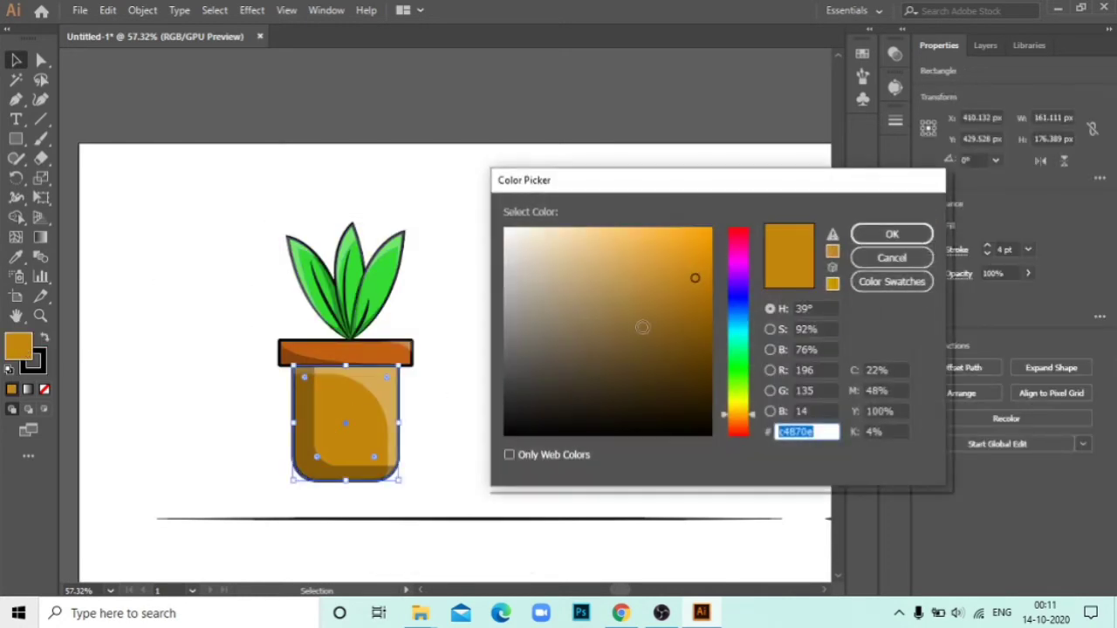
pyautogui.moveTo(690, 278); pyautogui.dragTo(644, 246)
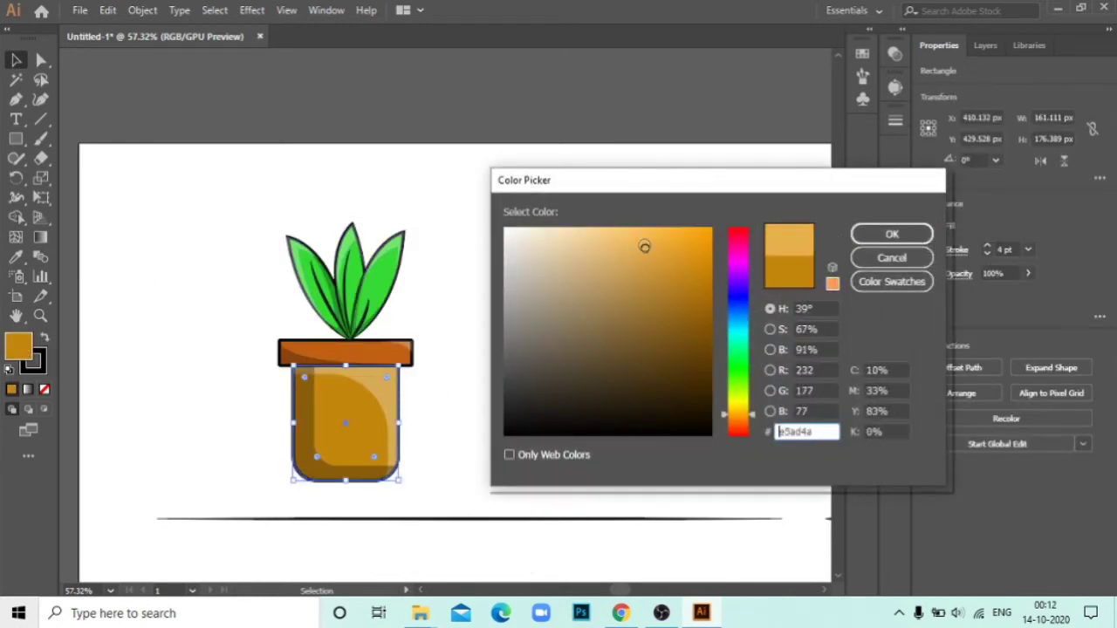
pyautogui.click(892, 234)
pyautogui.click(823, 257)
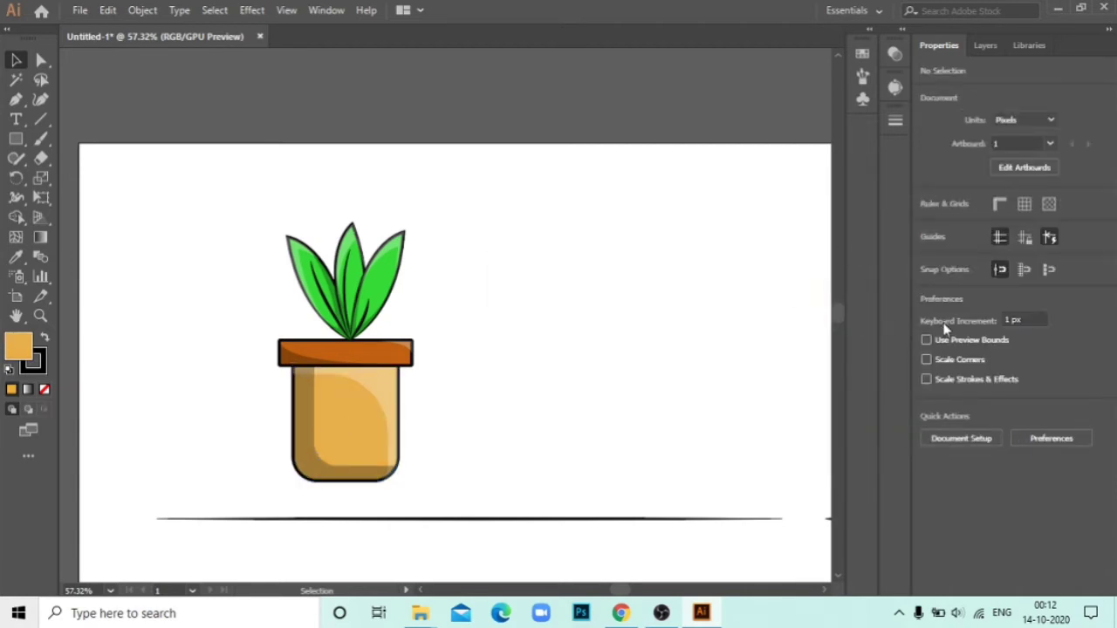
# Step: Group the plant and pot, scale the group down, and move it onto the ground line
pyautogui.moveTo(519, 220); pyautogui.dragTo(238, 447)
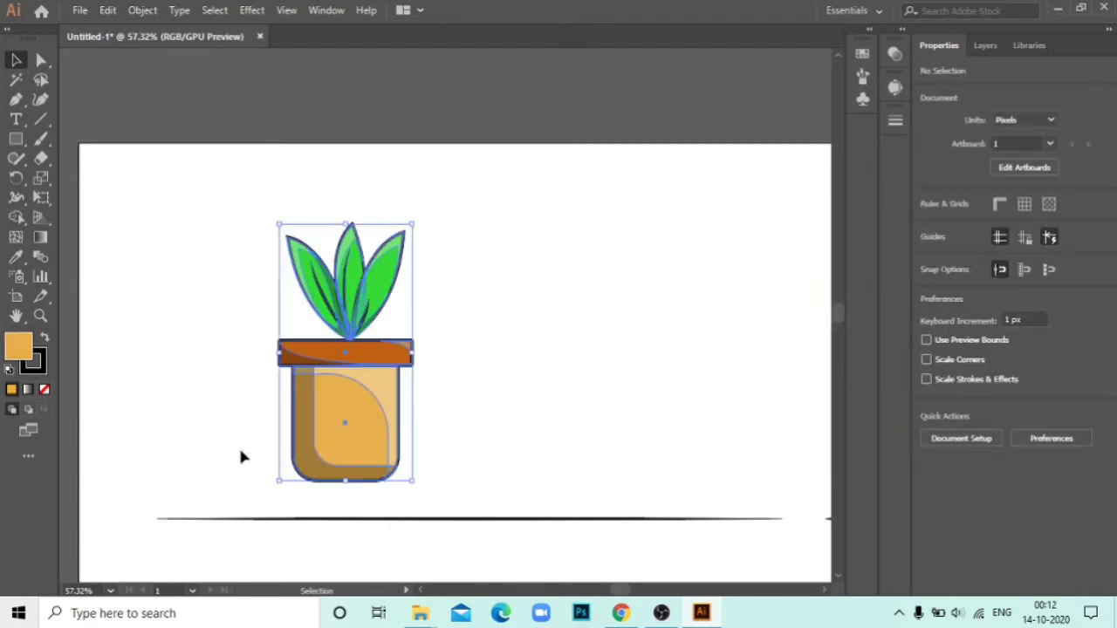
pyautogui.rightClick(359, 321)
pyautogui.click(437, 420)
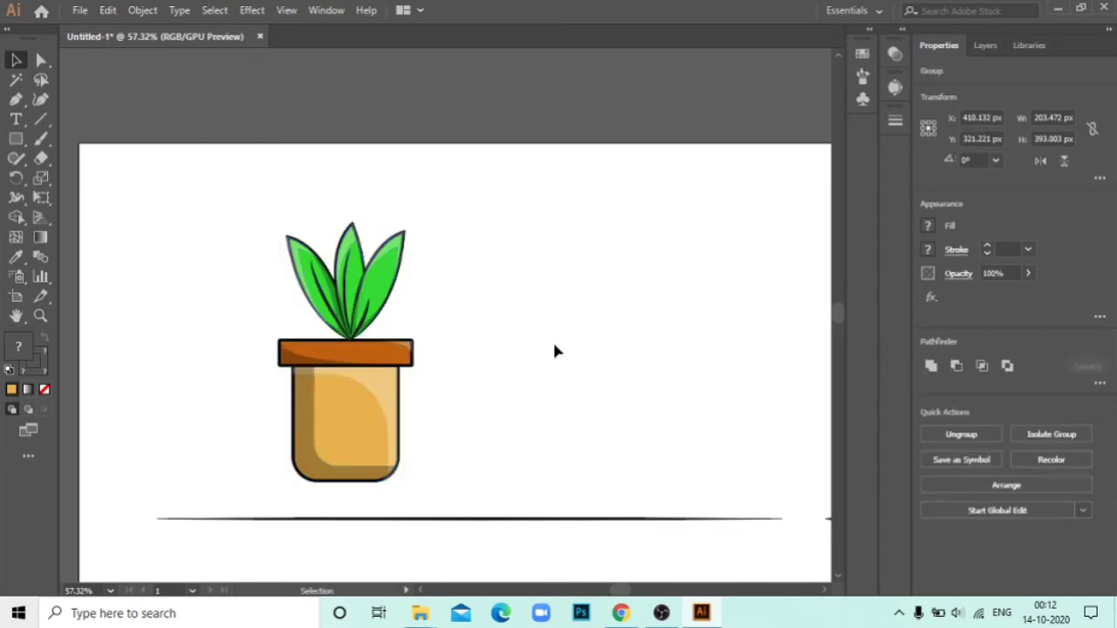
pyautogui.click(552, 340)
pyautogui.click(329, 369)
pyautogui.moveTo(413, 224)
pyautogui.mouseDown()
pyautogui.moveTo(373, 263)
pyautogui.moveTo(370, 307)
pyautogui.mouseUp()
pyautogui.moveTo(326, 412); pyautogui.dragTo(652, 449)
# Step: Draw a long thin black rectangle for the laptop base and round its bottom corners
pyautogui.click(425, 325)
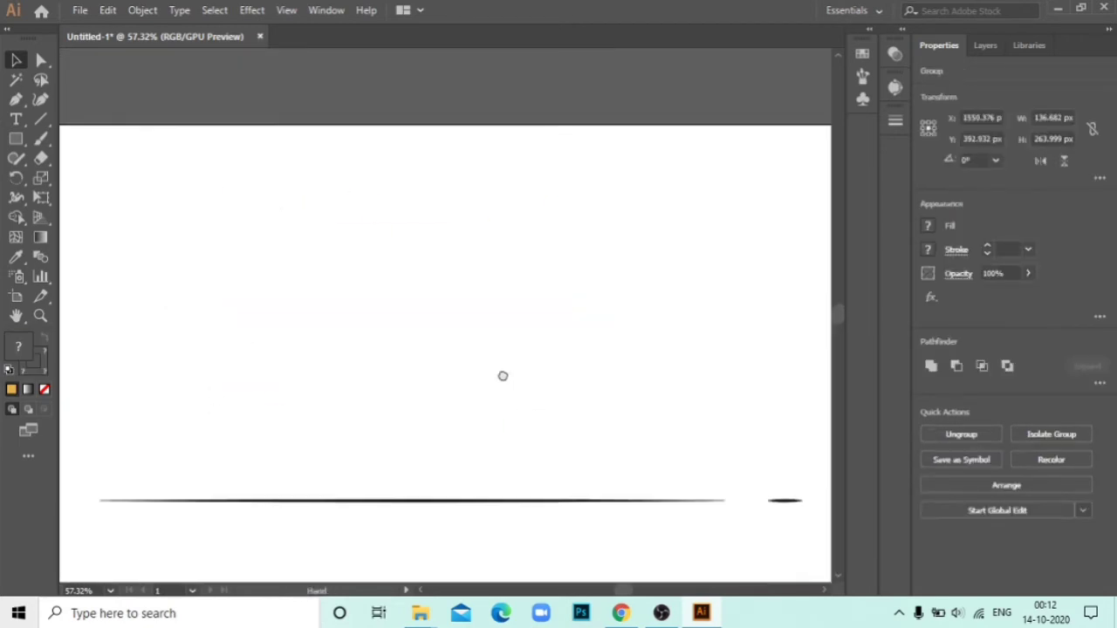
pyautogui.click(15, 139)
pyautogui.moveTo(193, 321); pyautogui.dragTo(479, 347)
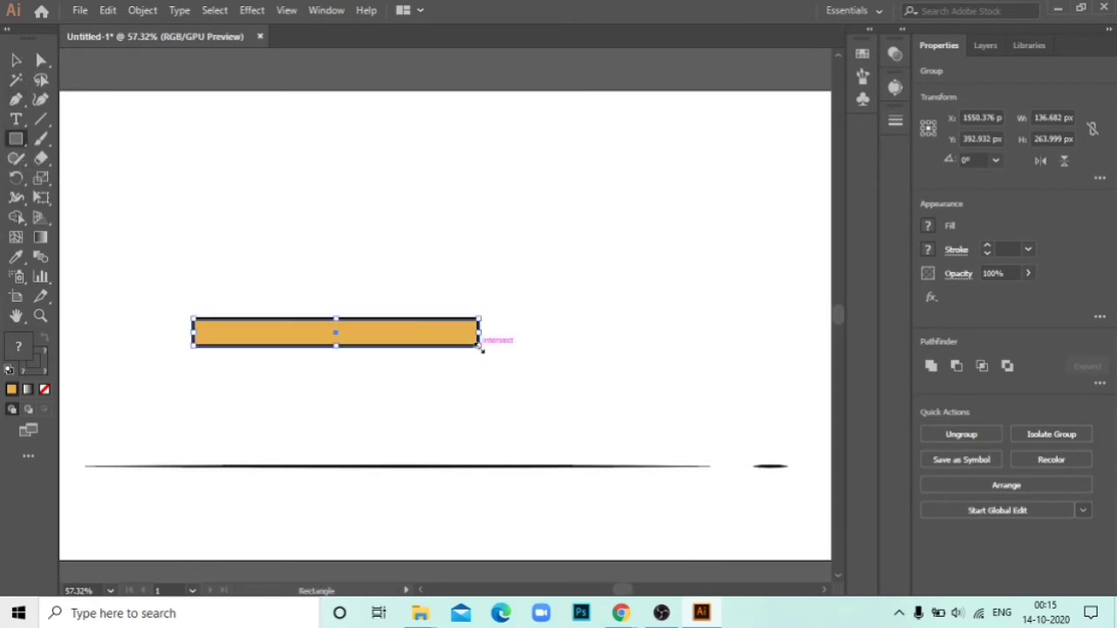
pyautogui.doubleClick(15, 345)
pyautogui.click(616, 449)
pyautogui.click(892, 232)
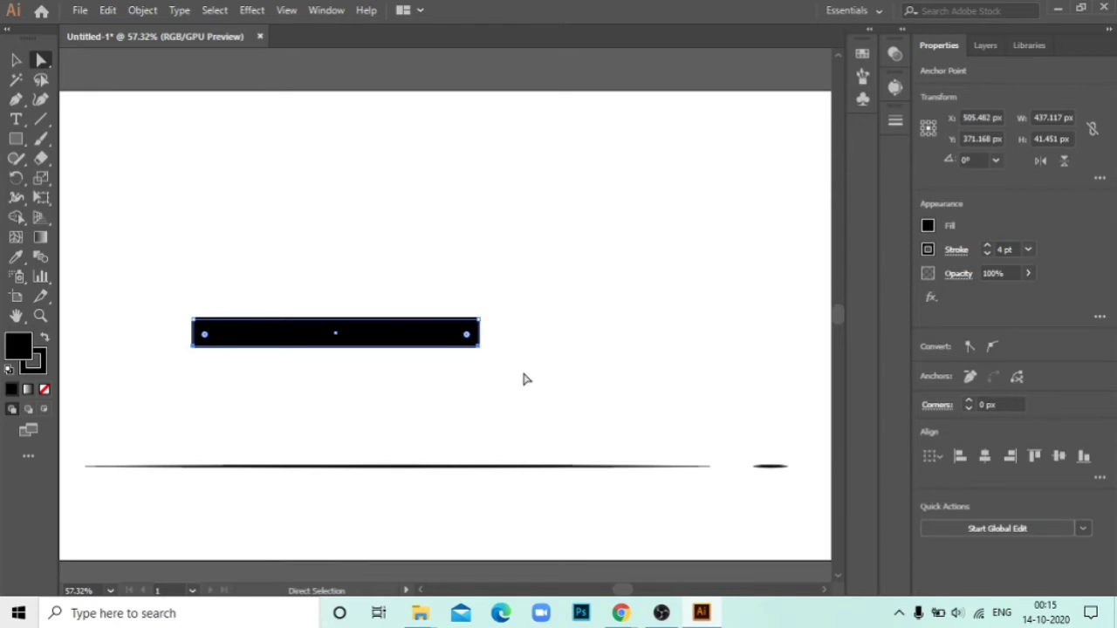
pyautogui.moveTo(465, 332); pyautogui.dragTo(451, 321)
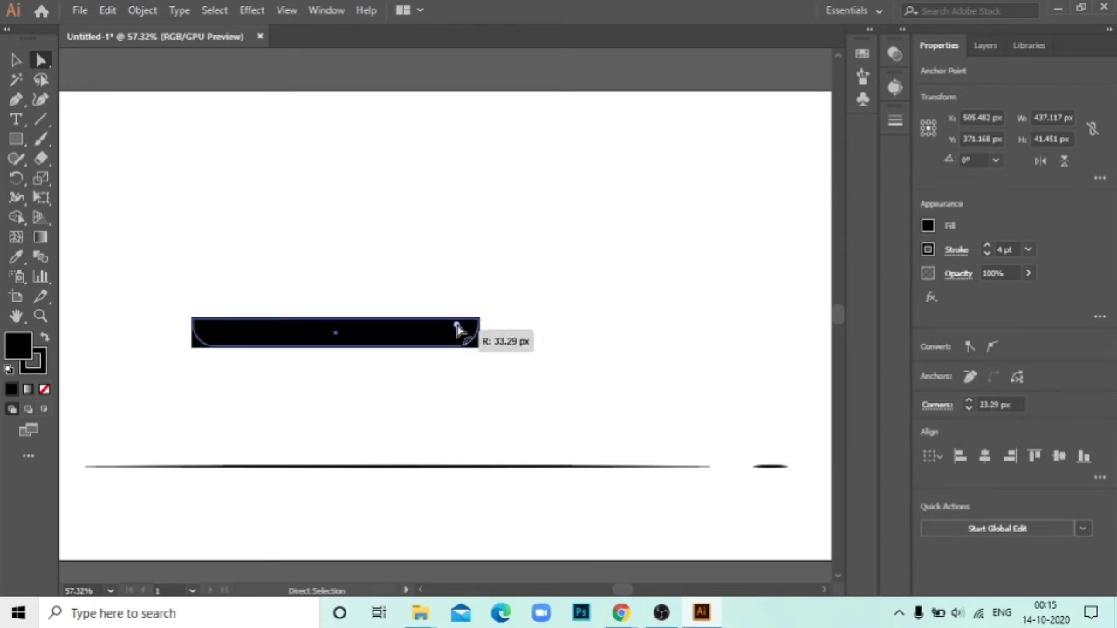
pyautogui.click(553, 215)
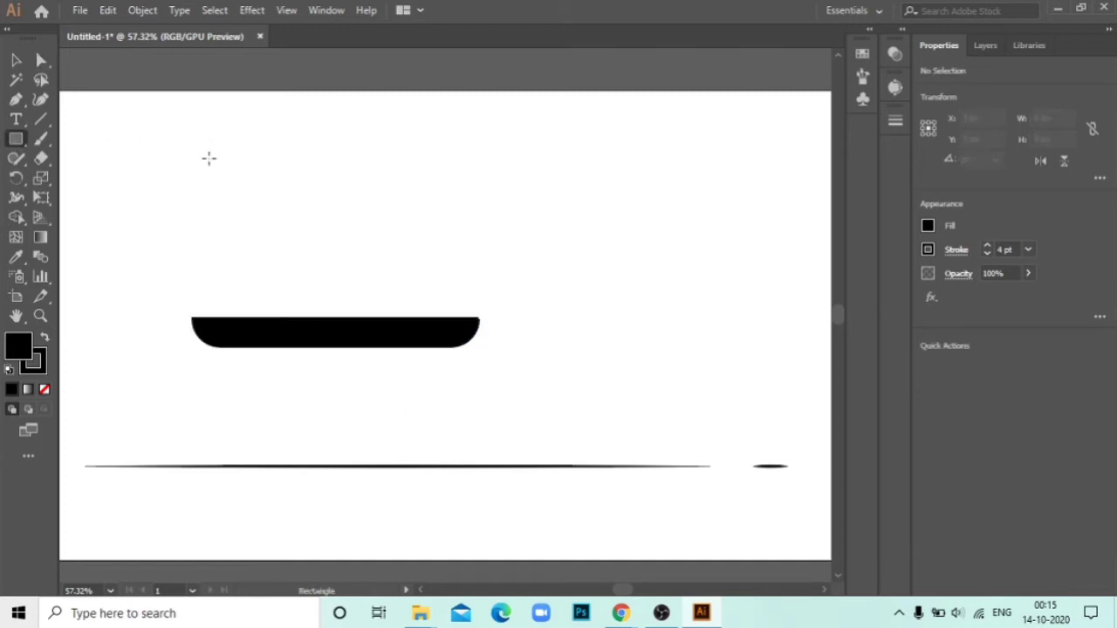
# Step: Draw a screen rectangle above the base and round its corners
pyautogui.moveTo(209, 146); pyautogui.dragTo(401, 288)
pyautogui.hotkey('ctrl', 'z')
pyautogui.moveTo(221, 177); pyautogui.dragTo(451, 325)
pyautogui.click(41, 60)
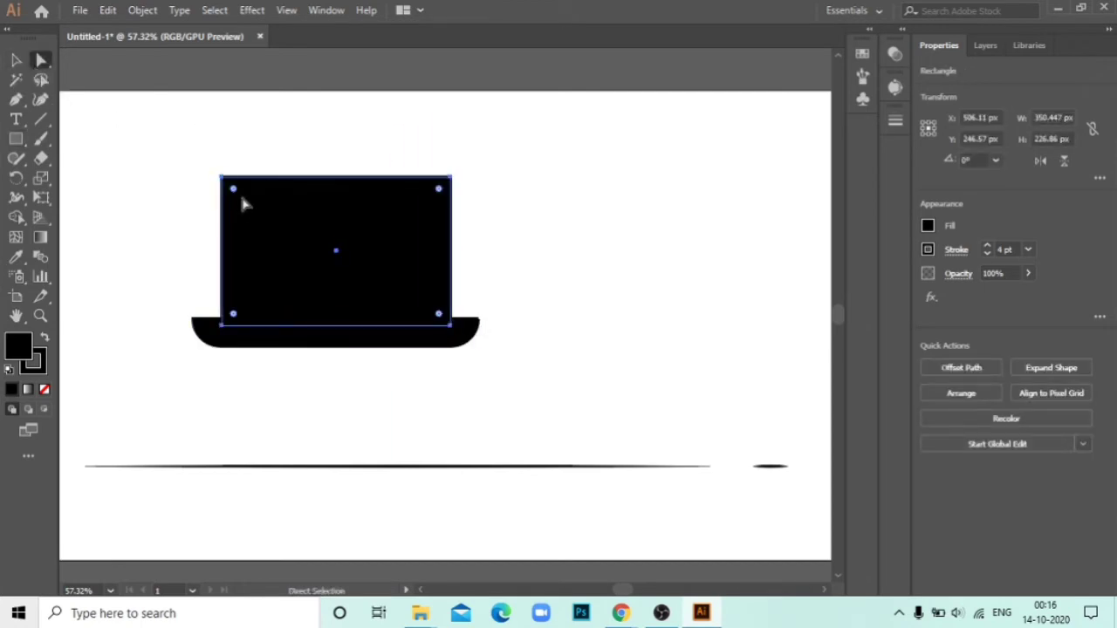
pyautogui.moveTo(233, 189); pyautogui.dragTo(234, 195)
pyautogui.click(549, 153)
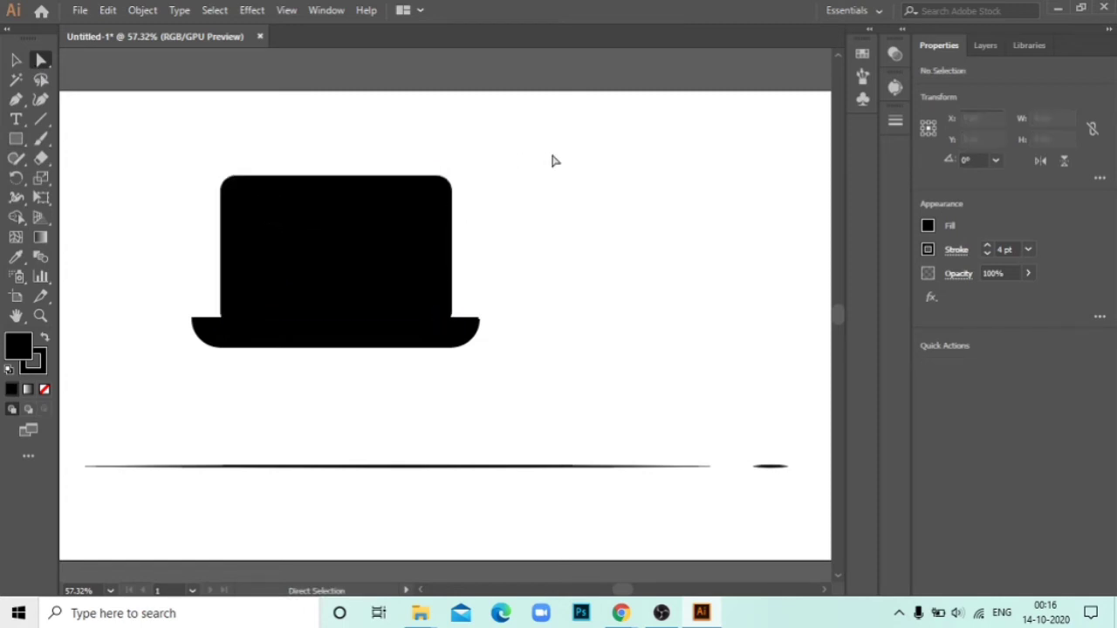
# Step: Fill both the screen and the base with a grey-brown colour
pyautogui.moveTo(519, 166); pyautogui.dragTo(244, 354)
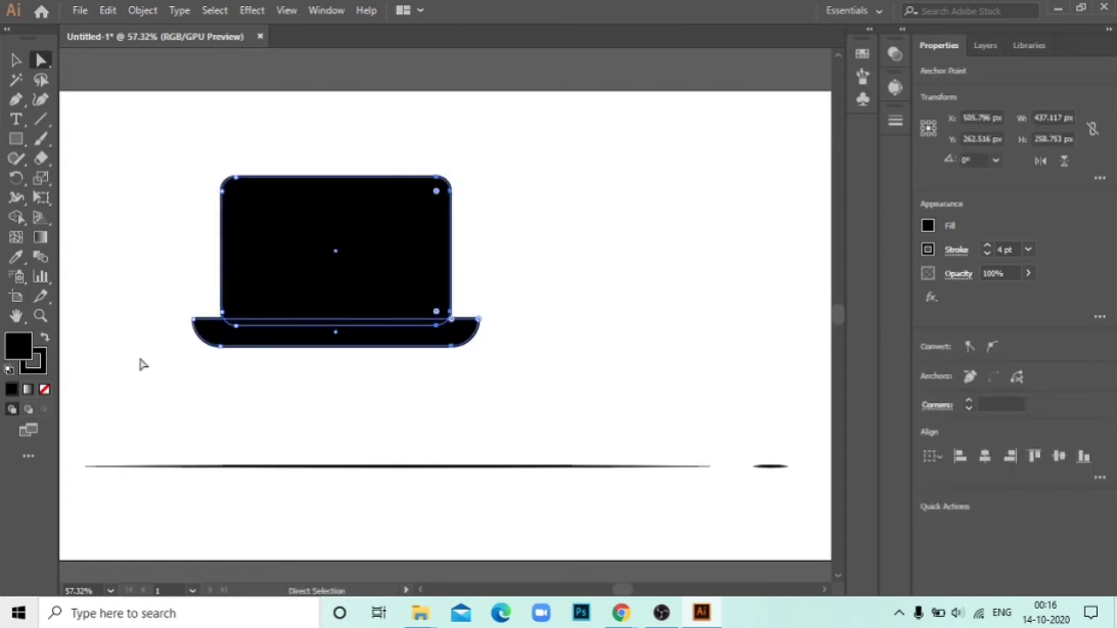
pyautogui.doubleClick(19, 347)
pyautogui.click(506, 234)
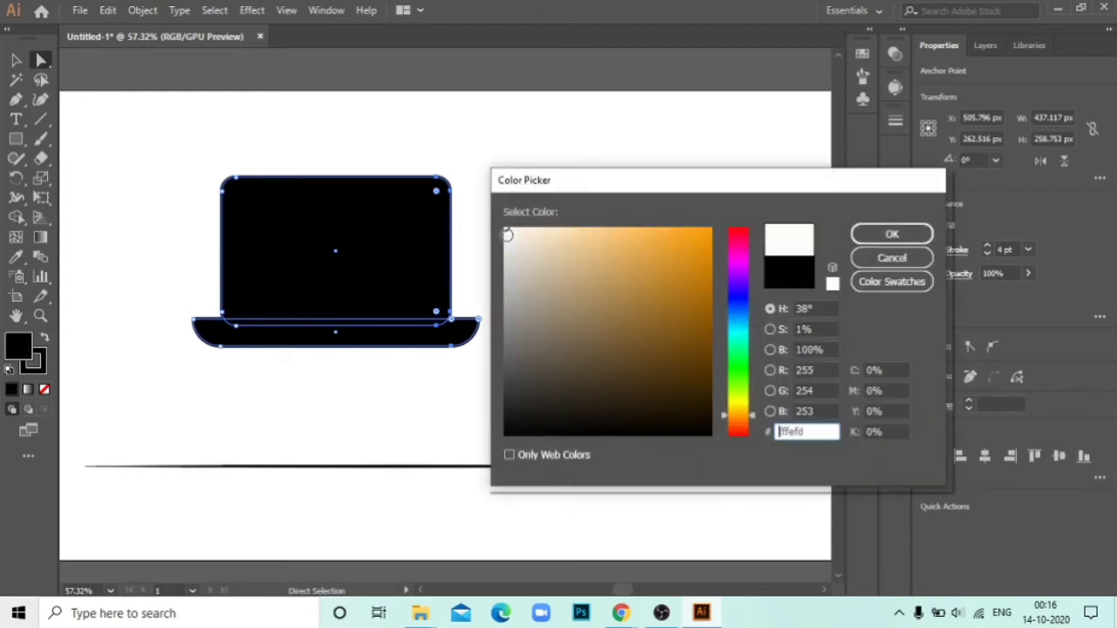
pyautogui.click(535, 315)
pyautogui.click(908, 234)
pyautogui.click(681, 197)
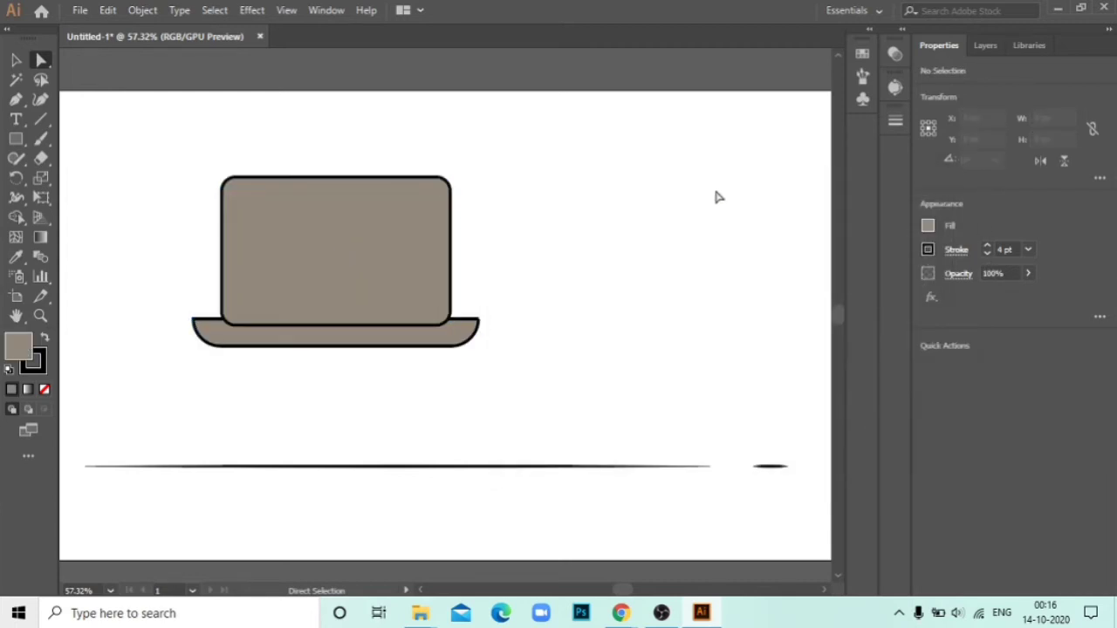
# Step: Bring the laptop base forward in front of the screen
pyautogui.rightClick(463, 334)
pyautogui.moveTo(507, 512)
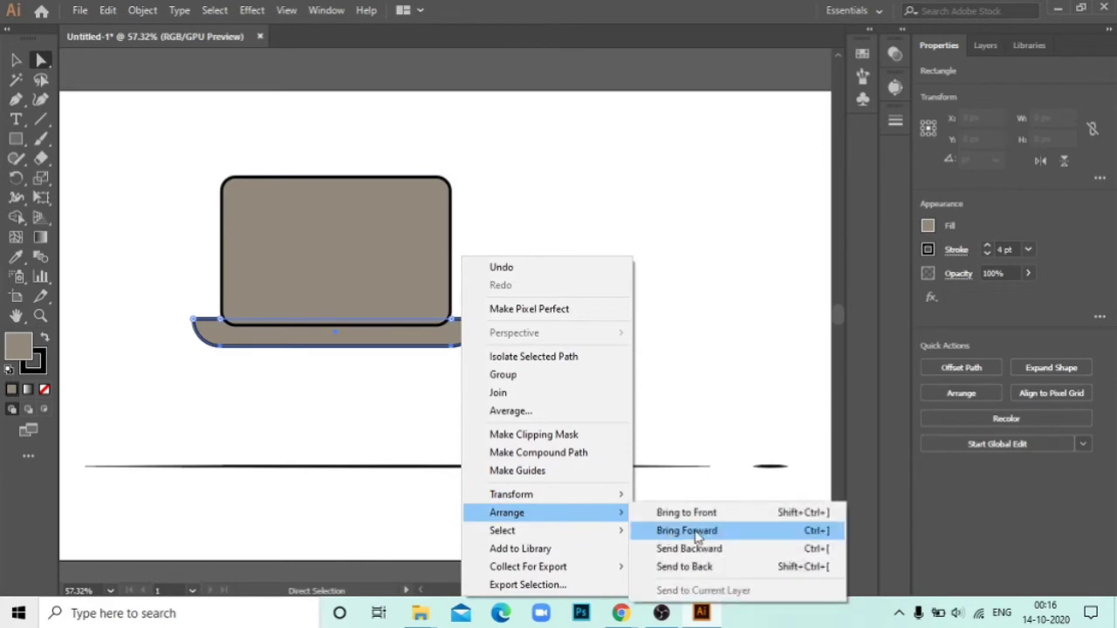
pyautogui.click(715, 527)
pyautogui.click(602, 218)
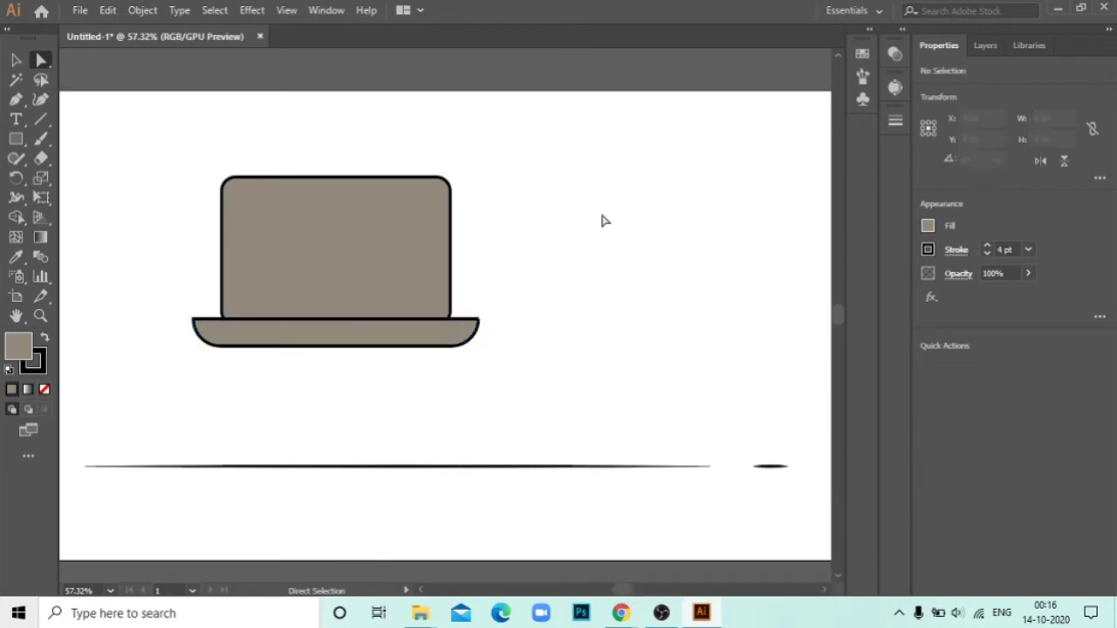
# Step: Zoom in and draw a small rectangle with rounded bottom corners as the notch
pyautogui.press('z')
pyautogui.moveTo(271, 177); pyautogui.dragTo(480, 356)
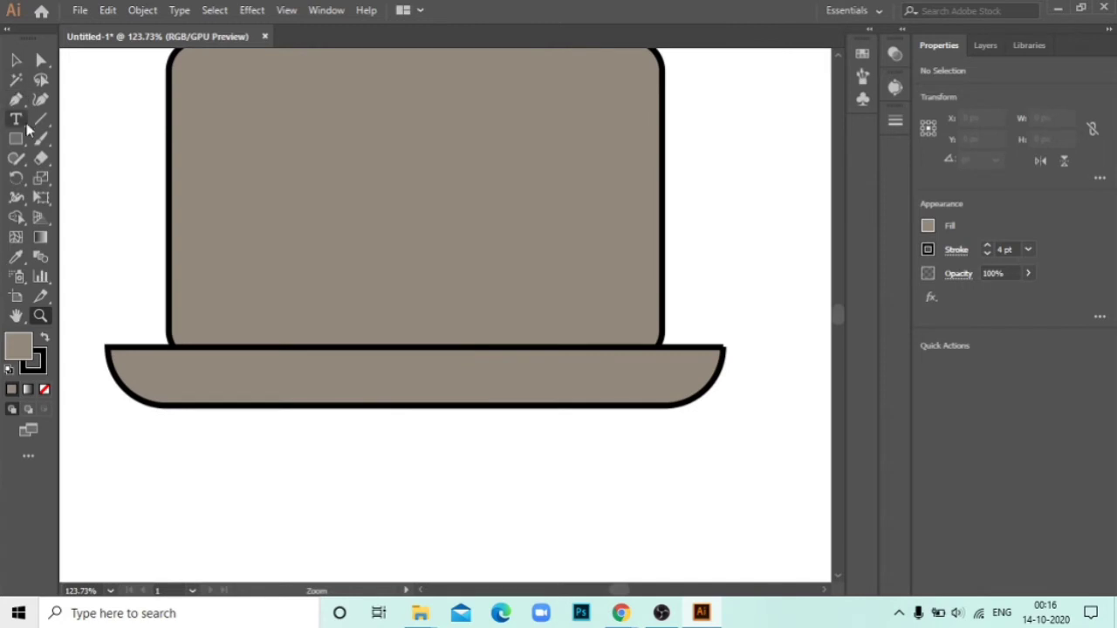
pyautogui.moveTo(273, 450); pyautogui.dragTo(401, 476)
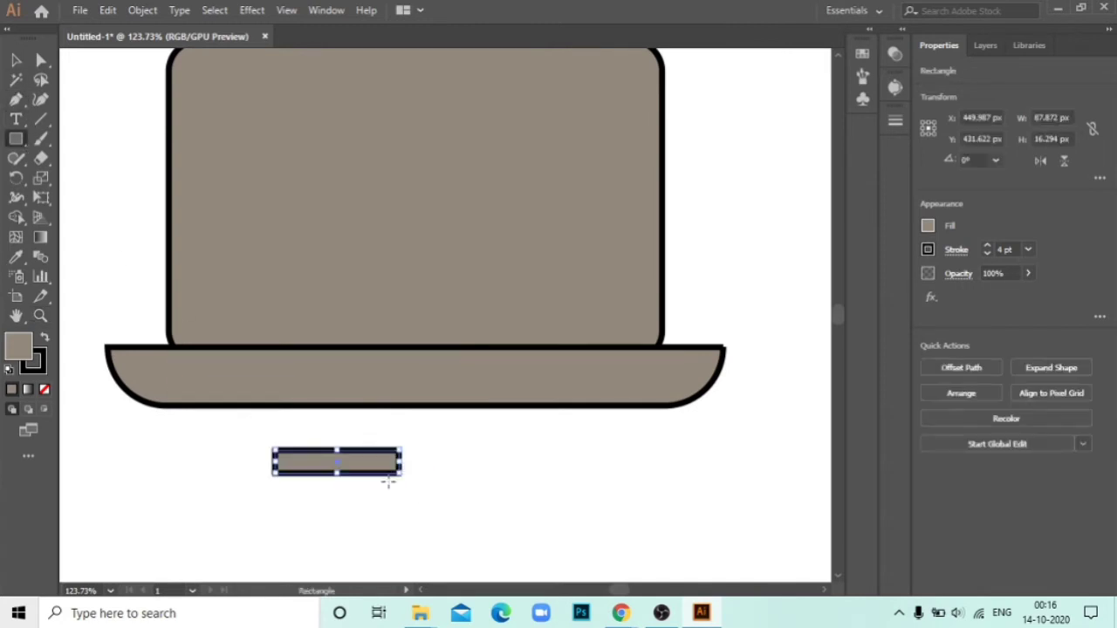
pyautogui.click(39, 60)
pyautogui.moveTo(477, 510); pyautogui.dragTo(477, 506)
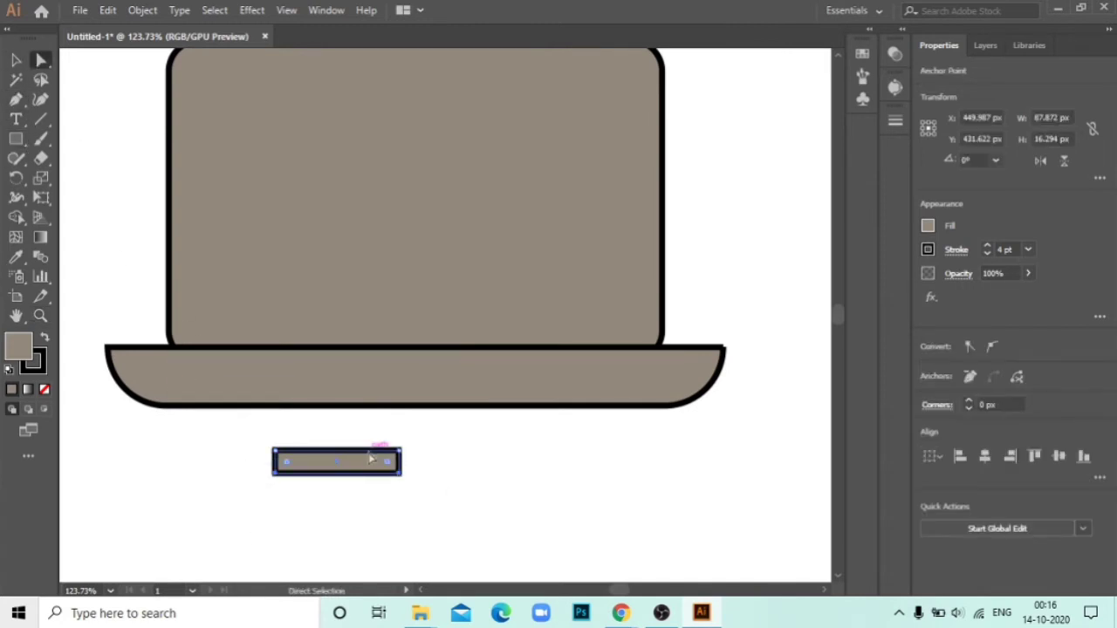
pyautogui.moveTo(390, 467); pyautogui.dragTo(349, 406)
# Step: Move the notch into the top of the base and centre all laptop parts horizontally
pyautogui.click(15, 60)
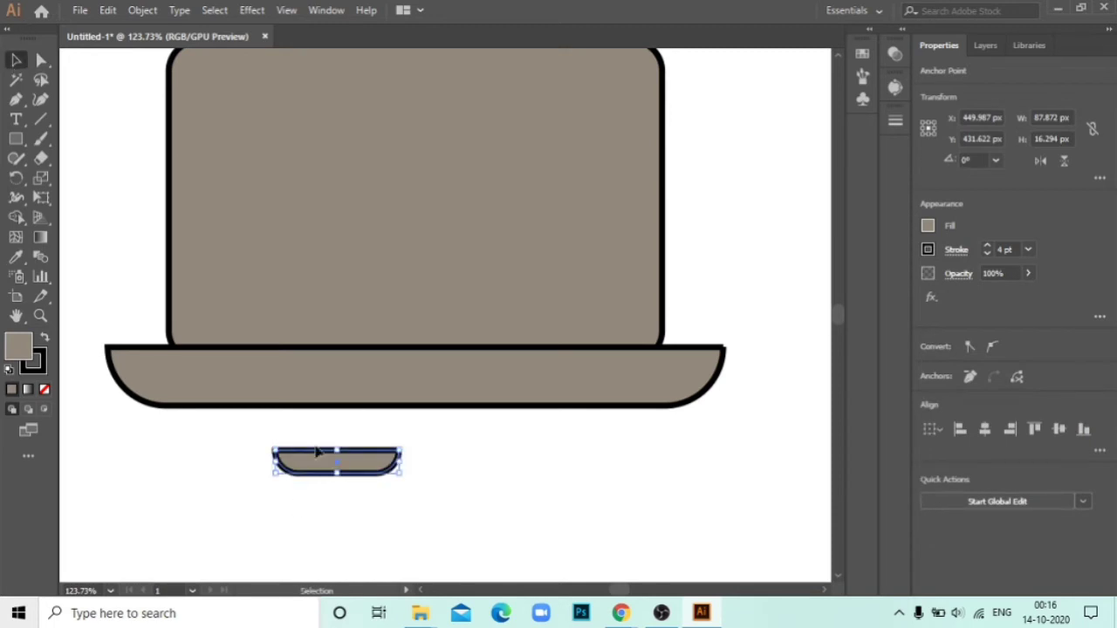
pyautogui.moveTo(318, 452); pyautogui.dragTo(381, 350)
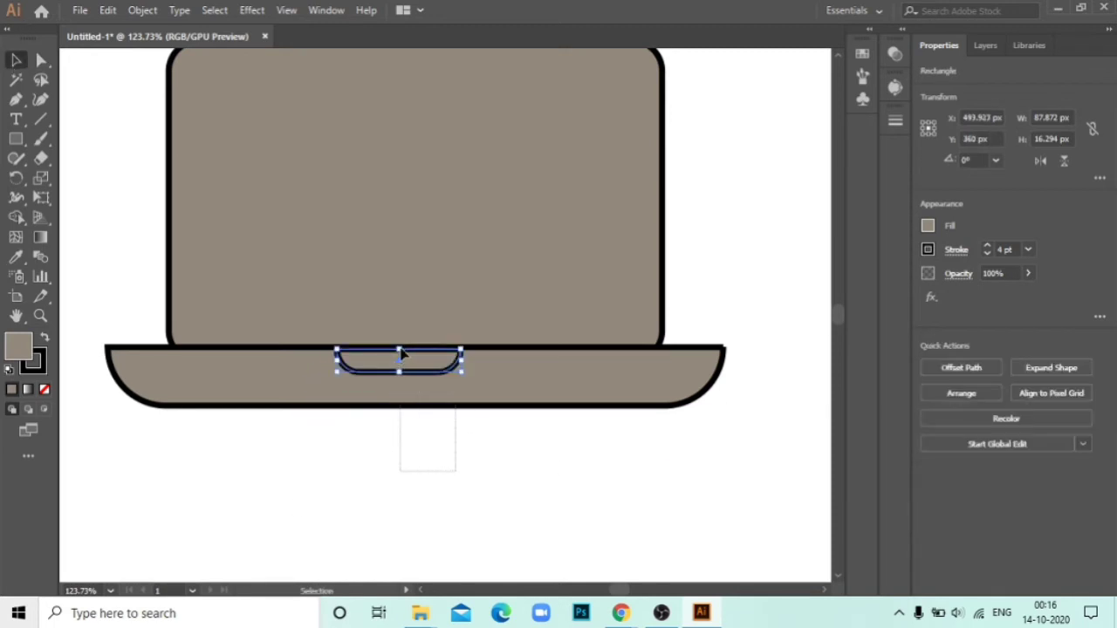
pyautogui.hotkey('ctrl', 'a')
pyautogui.click(984, 366)
pyautogui.click(828, 567)
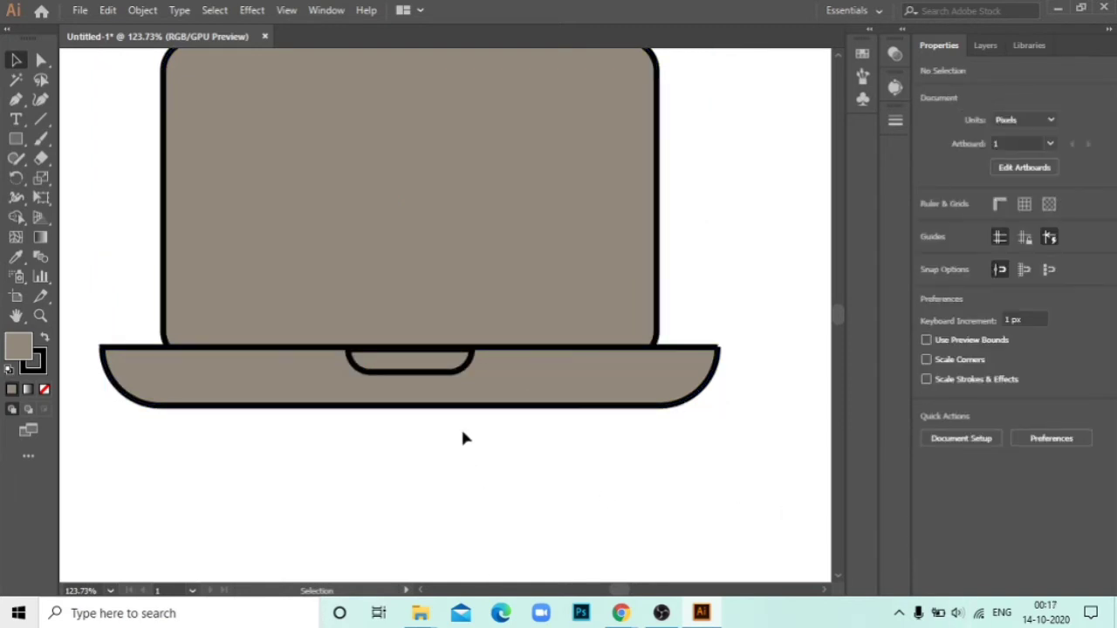
# Step: Offset the screen rectangle by -10 px to create an inner screen
pyautogui.scroll(3, 489, 267)
pyautogui.click(202, 170)
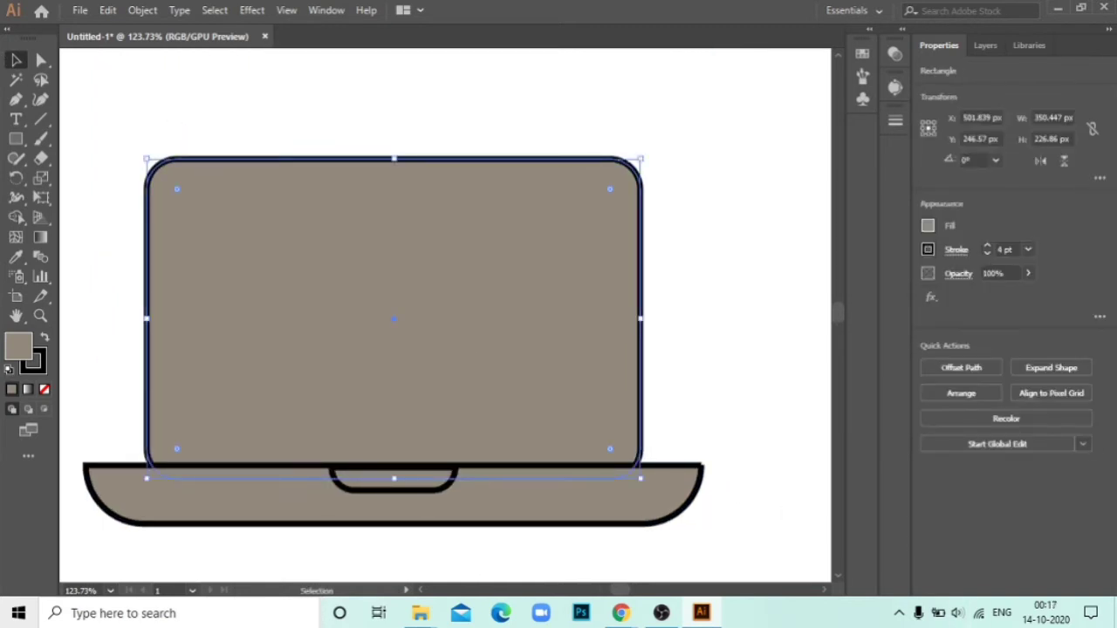
pyautogui.click(961, 369)
pyautogui.click(544, 345)
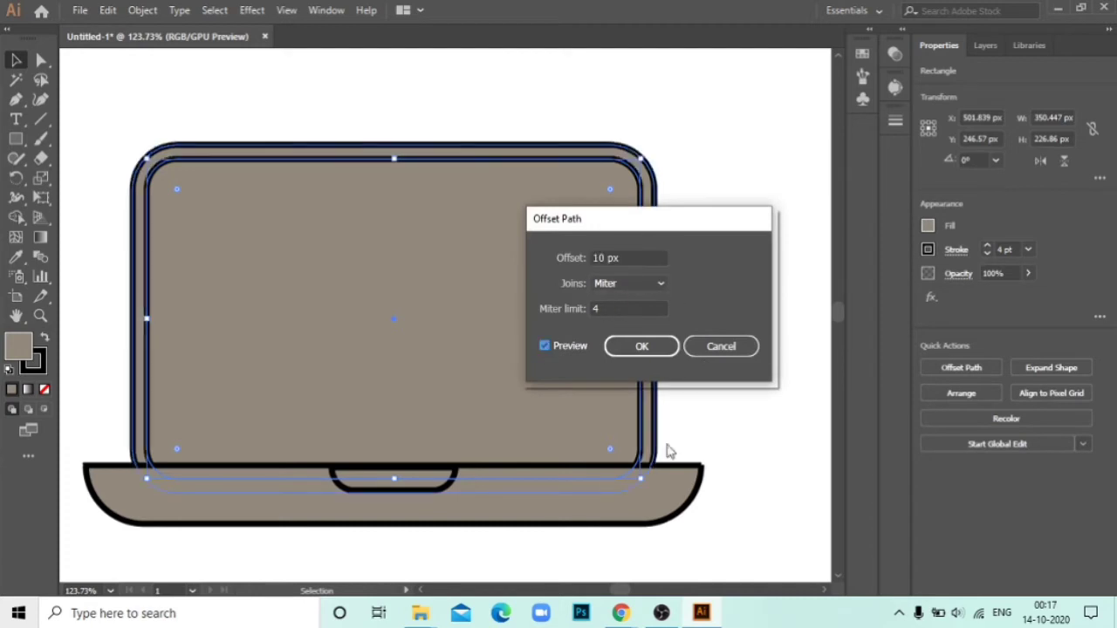
pyautogui.write('-')
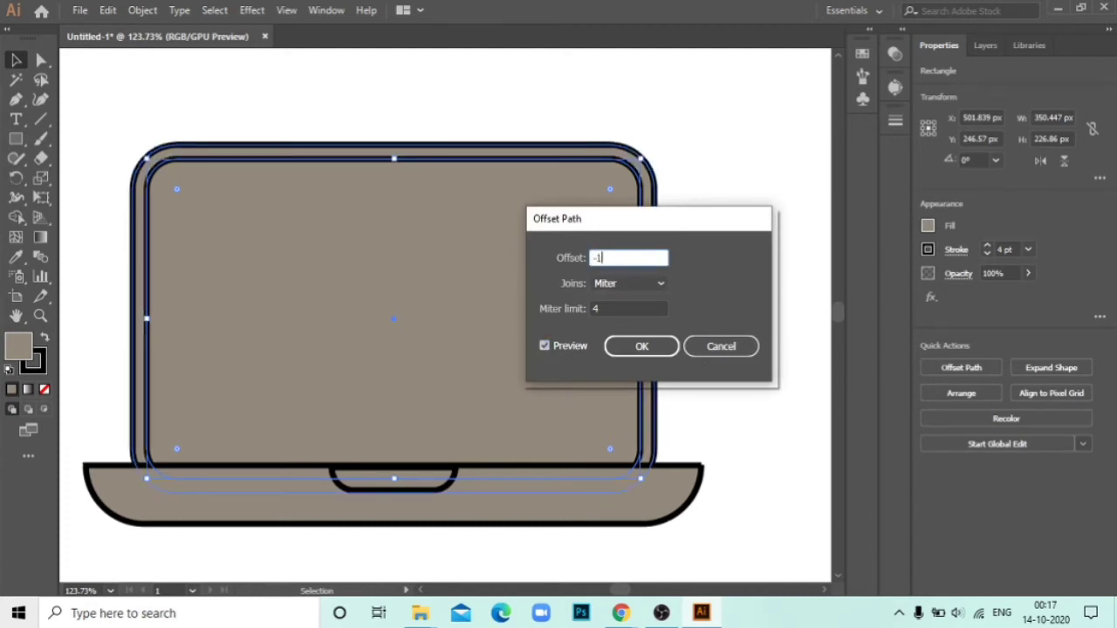
pyautogui.write('10')
pyautogui.press('Return')
pyautogui.click(674, 241)
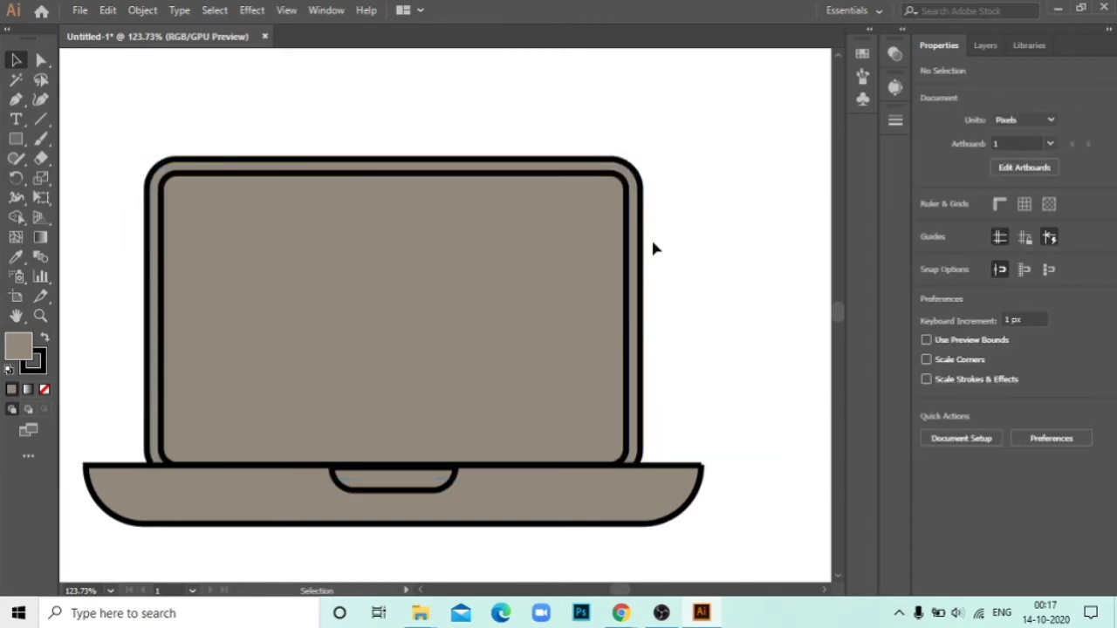
# Step: Fill the outer screen rectangle black to form the bezel
pyautogui.click(641, 263)
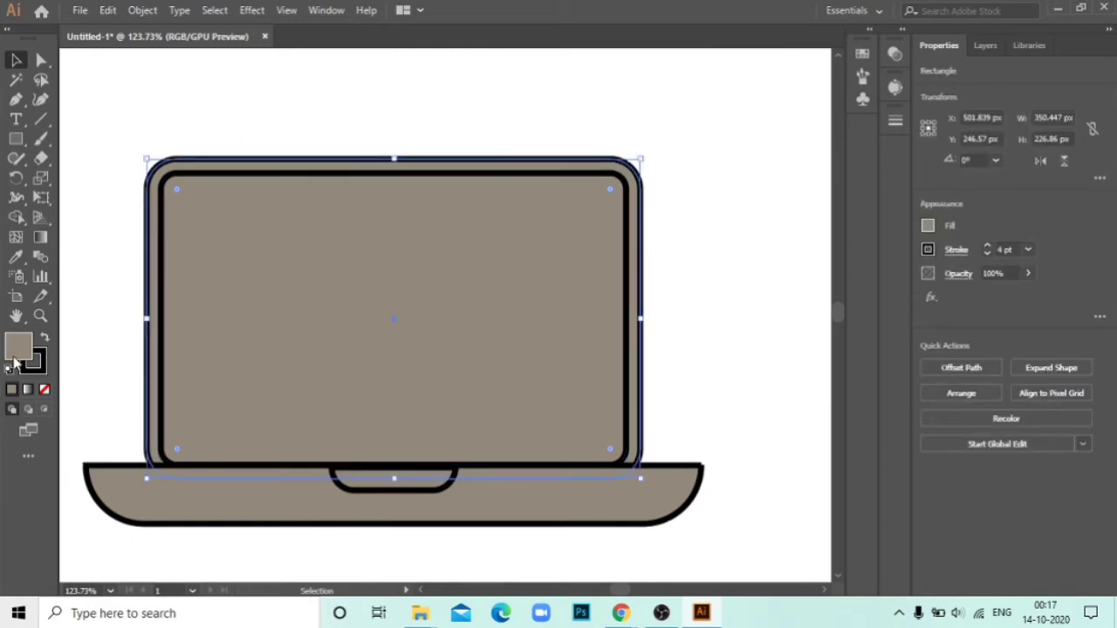
pyautogui.doubleClick(18, 346)
pyautogui.click(506, 417)
pyautogui.click(893, 232)
pyautogui.click(809, 252)
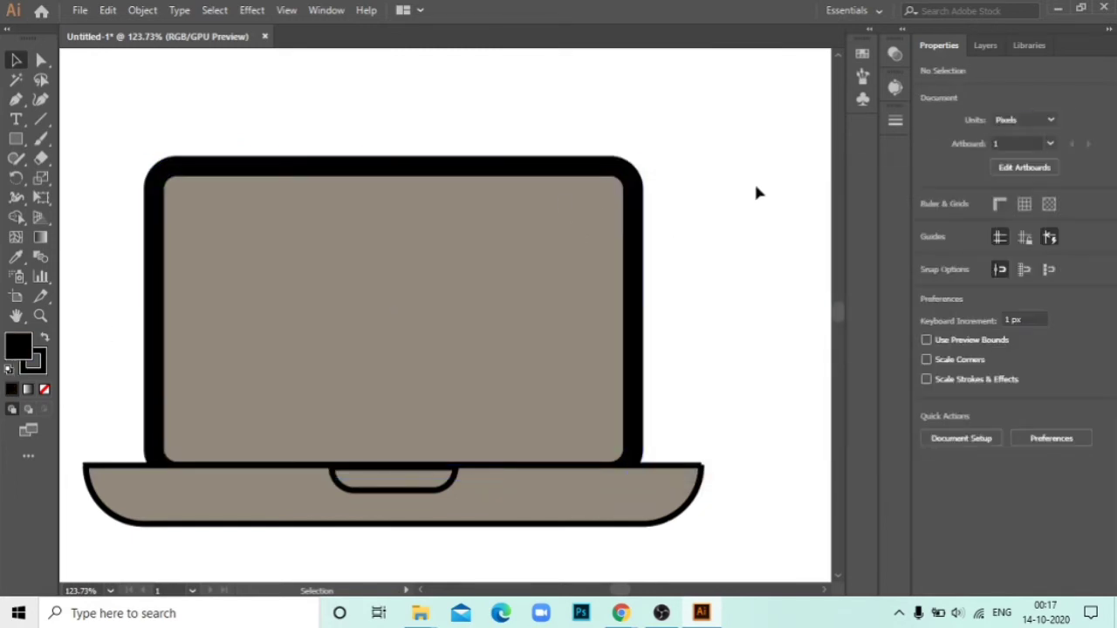
# Step: Fill the inner screen with bright cyan (40e2e2)
pyautogui.click(162, 295)
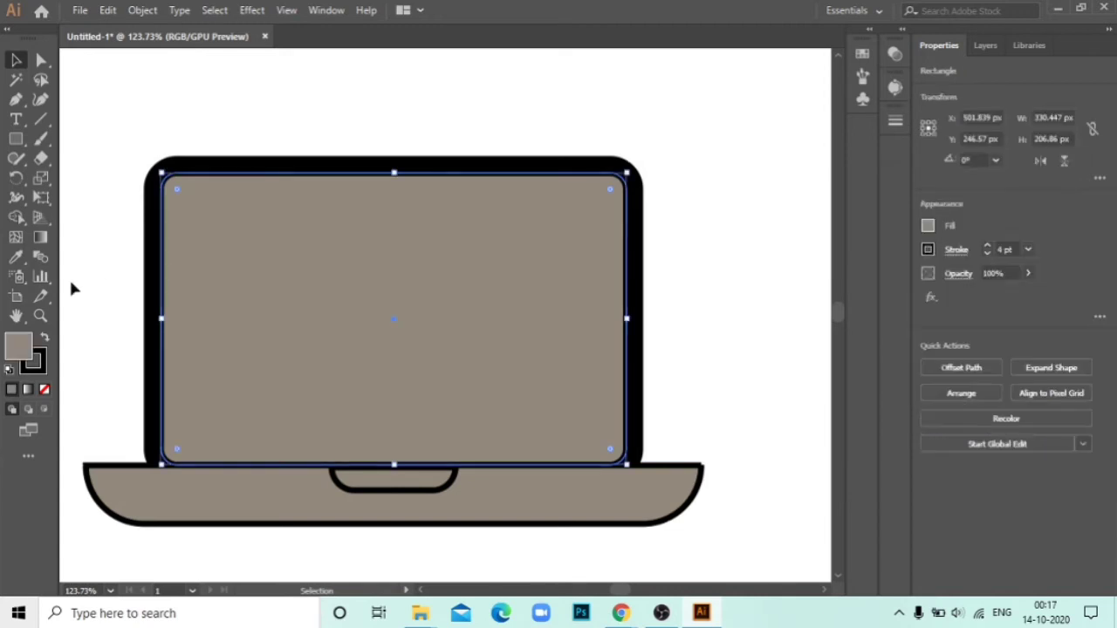
pyautogui.doubleClick(19, 346)
pyautogui.click(746, 339)
pyautogui.click(653, 250)
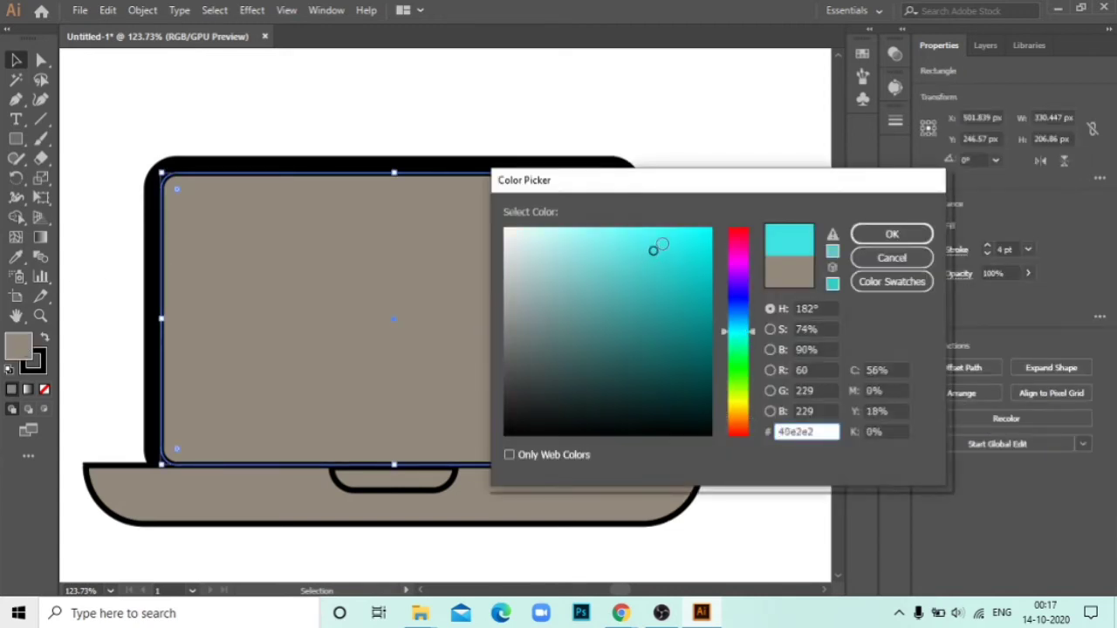
pyautogui.click(890, 234)
pyautogui.click(774, 233)
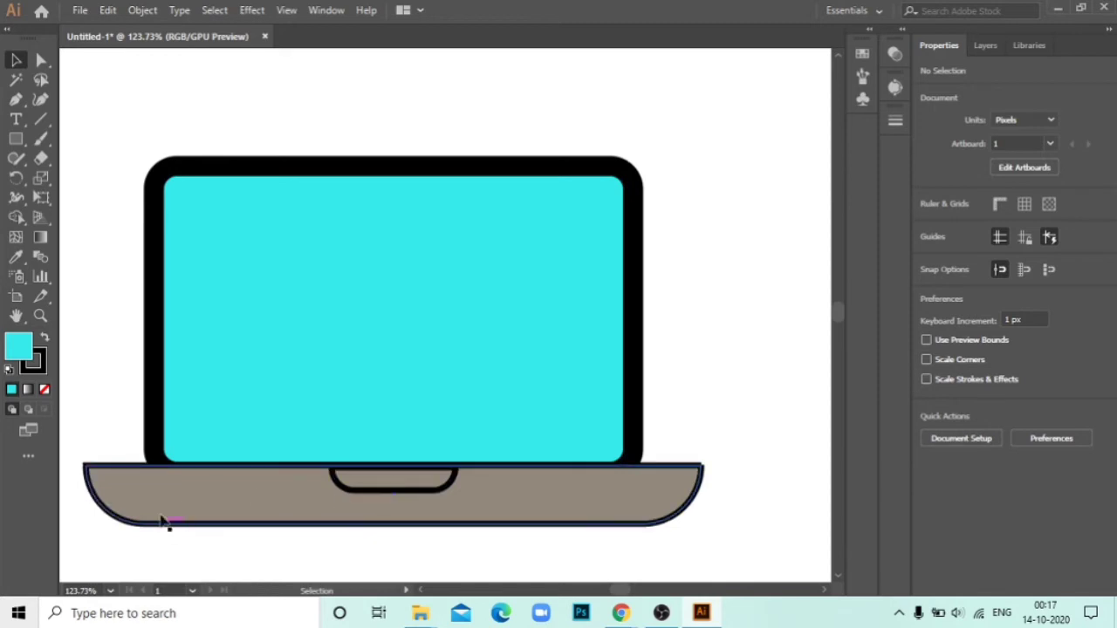
# Step: Fill the laptop base with black (000000)
pyautogui.click(125, 516)
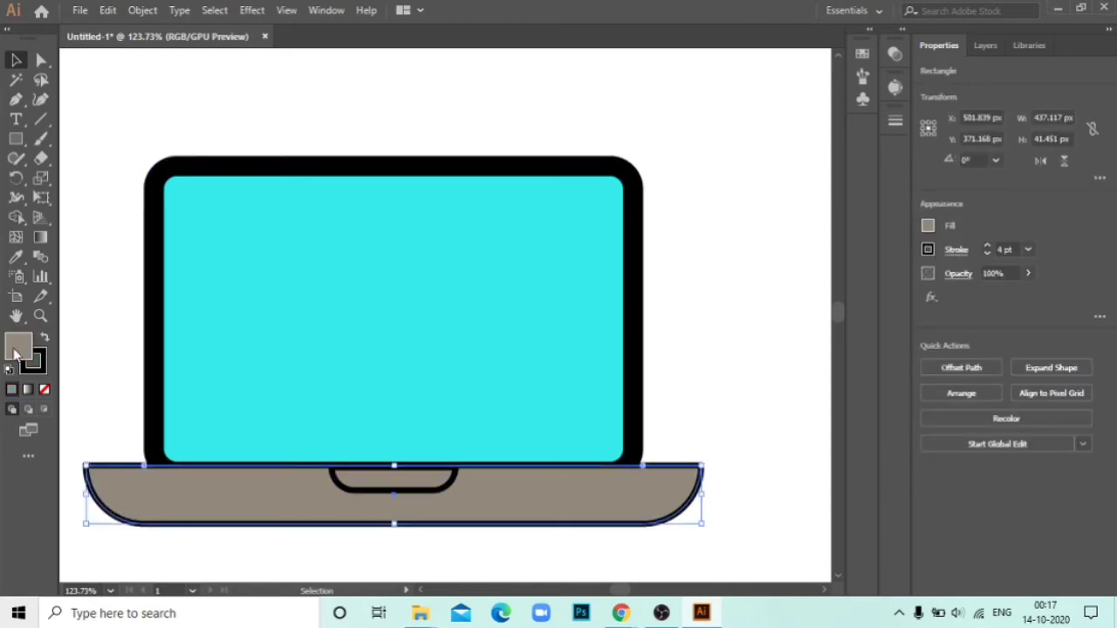
pyautogui.doubleClick(15, 353)
pyautogui.write('000000')
pyautogui.click(923, 231)
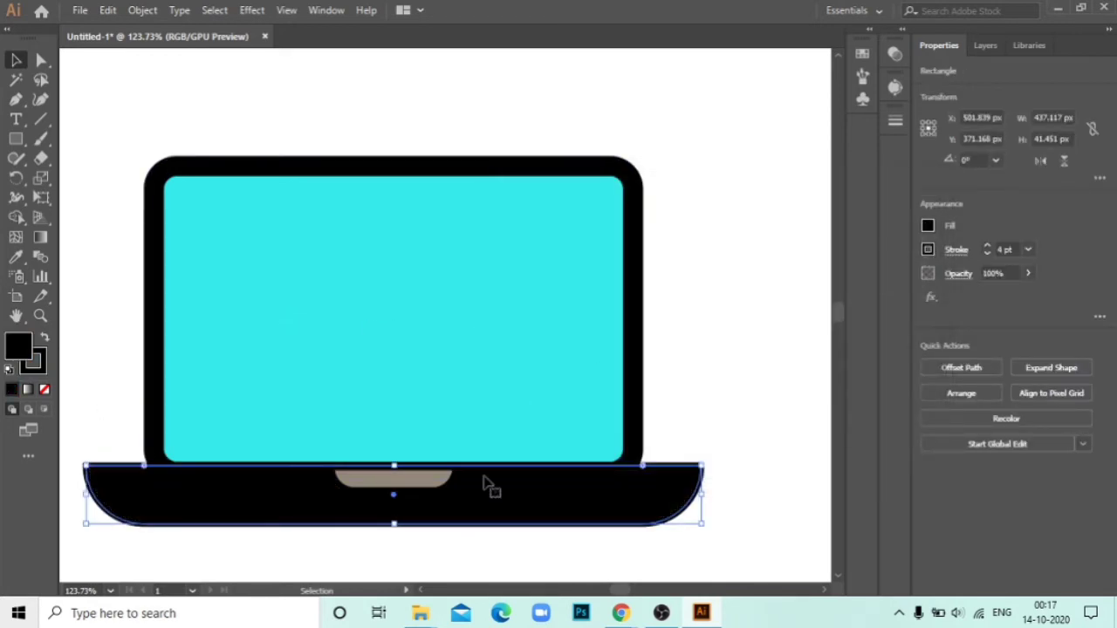
pyautogui.click(785, 258)
# Step: Draw a small circle with no stroke and a near-white f7f4f0 fill
pyautogui.moveTo(25, 145); pyautogui.dragTo(85, 163)
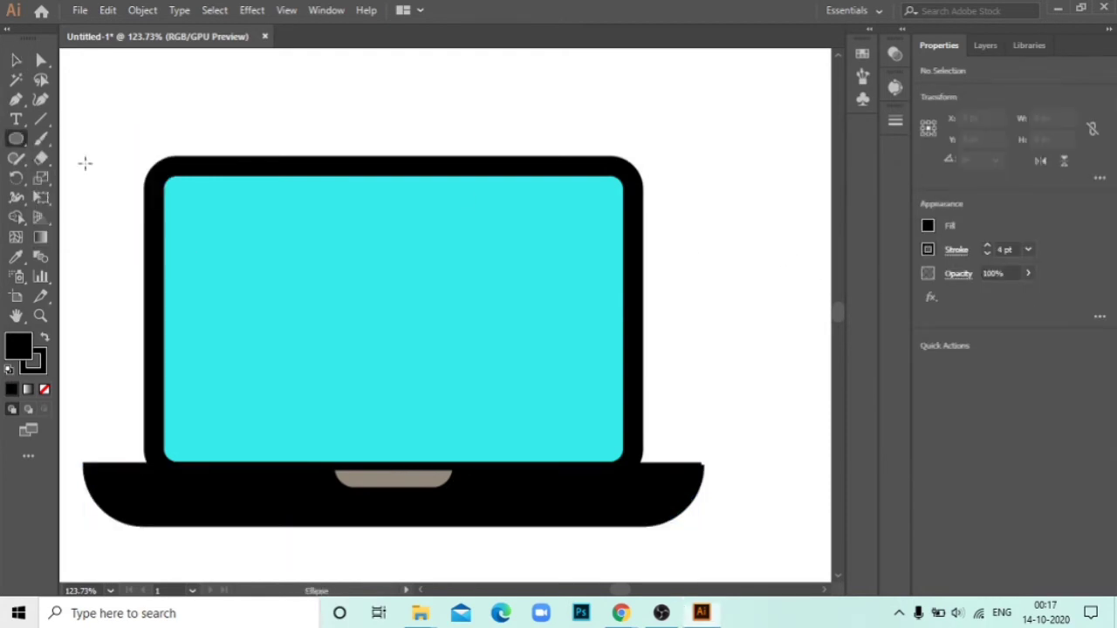
pyautogui.moveTo(182, 100); pyautogui.dragTo(197, 114)
pyautogui.click(34, 365)
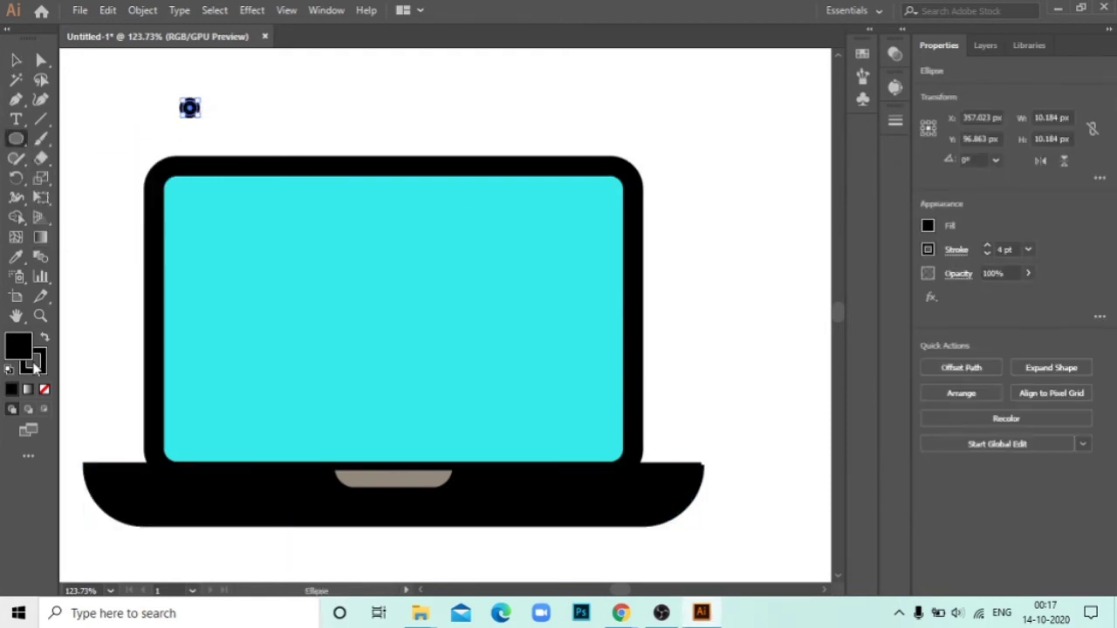
pyautogui.click(44, 390)
pyautogui.doubleClick(19, 347)
pyautogui.moveTo(501, 242); pyautogui.dragTo(509, 234)
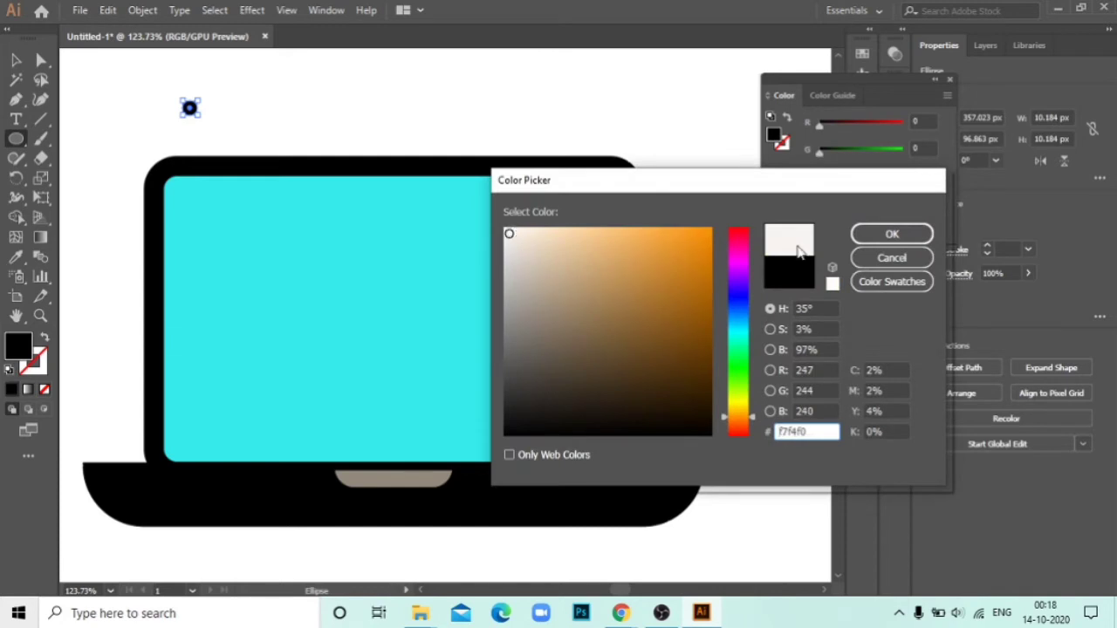
pyautogui.click(891, 234)
# Step: Place the camera dot on the top bezel and centre it horizontally with the laptop
pyautogui.moveTo(190, 107); pyautogui.dragTo(378, 165)
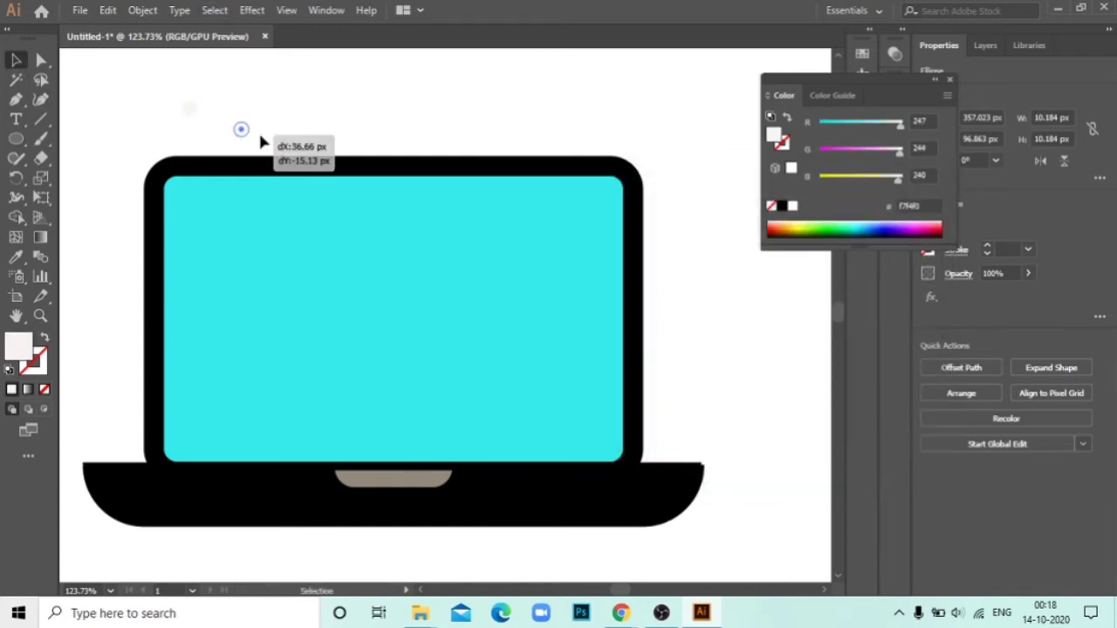
pyautogui.keyDown('shift'); pyautogui.click(357, 191); pyautogui.keyUp('shift')
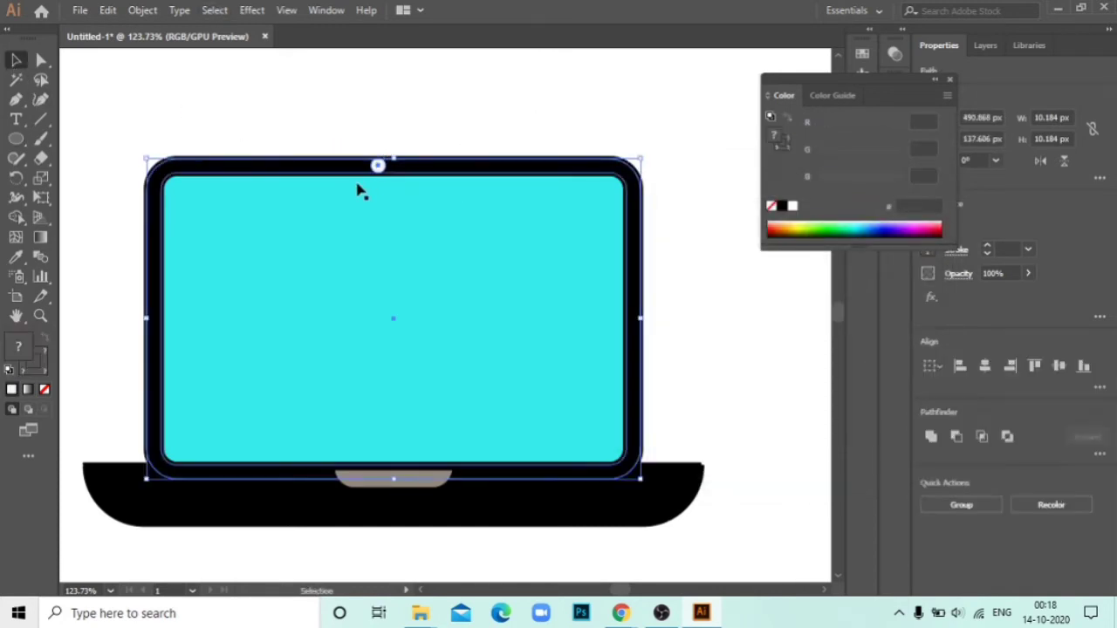
pyautogui.click(984, 366)
pyautogui.click(686, 170)
pyautogui.moveTo(733, 515); pyautogui.dragTo(479, 274)
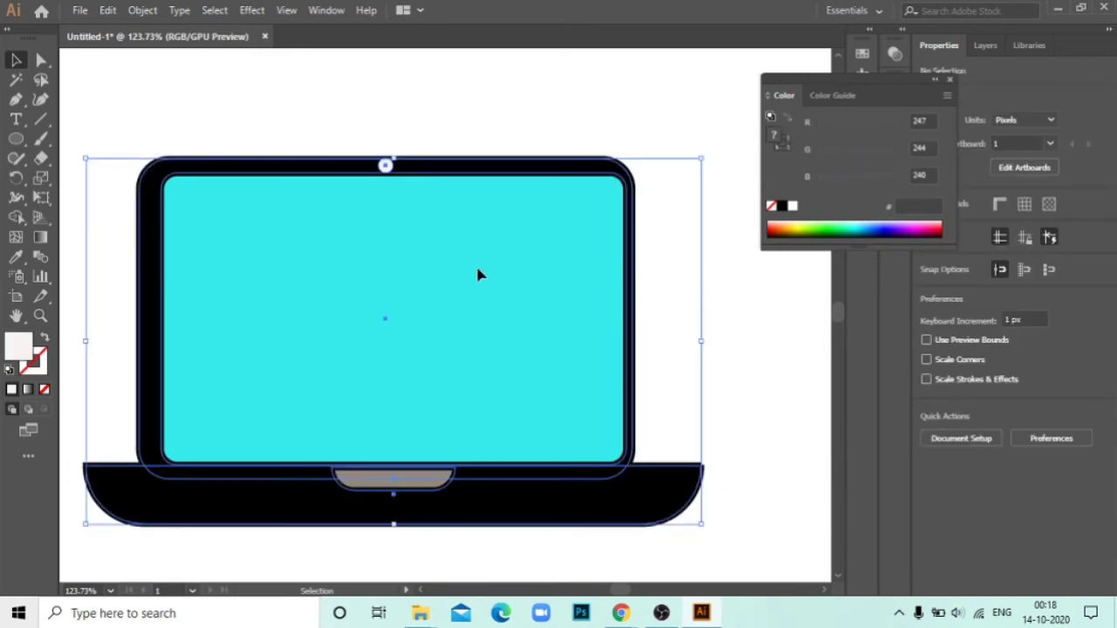
pyautogui.click(961, 365)
pyautogui.click(789, 337)
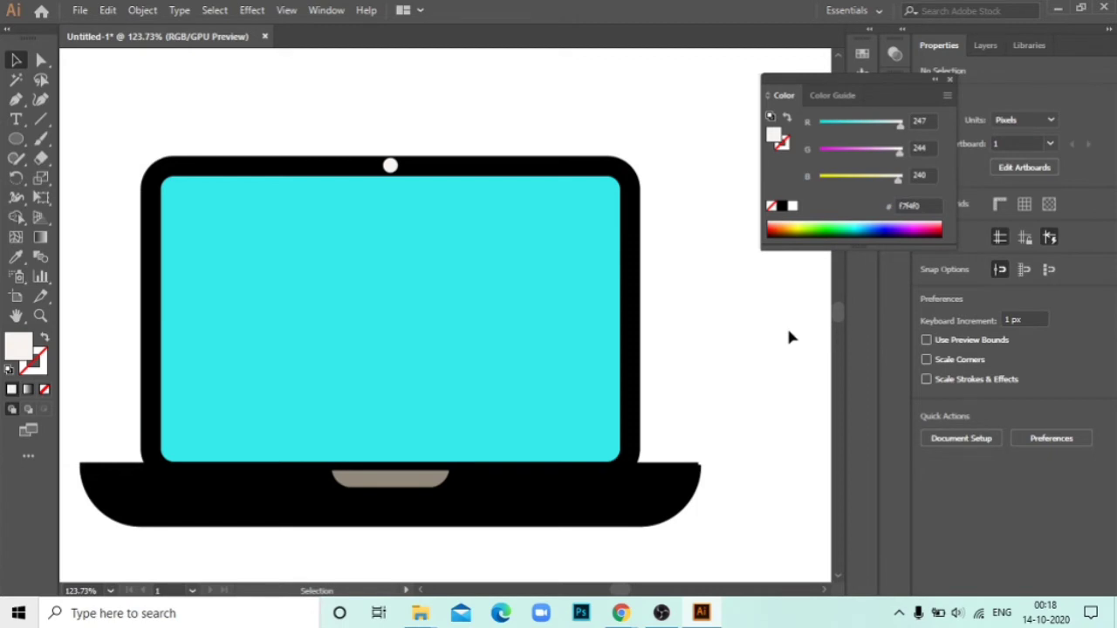
# Step: Give the laptop frame a white fill
pyautogui.click(591, 162)
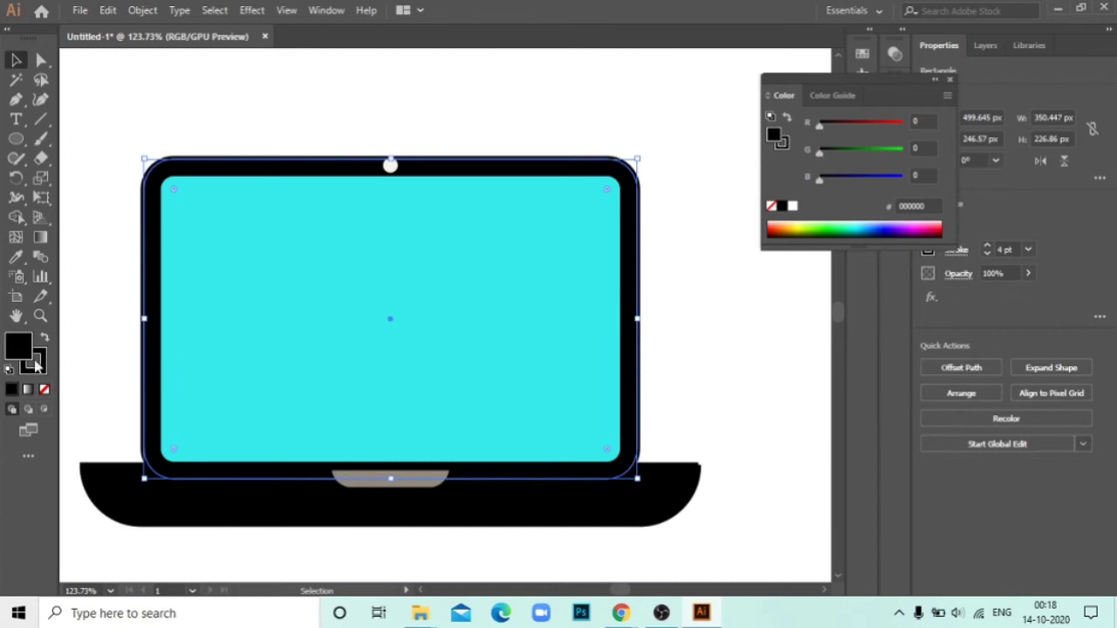
pyautogui.doubleClick(26, 346)
pyautogui.write('f2f2f2')
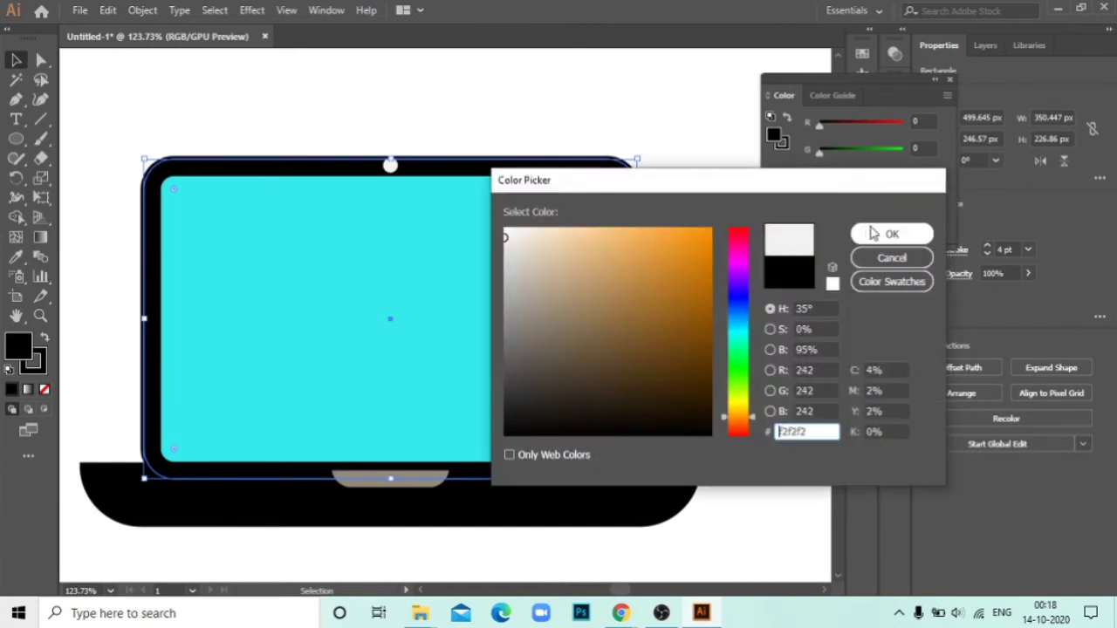
pyautogui.click(890, 232)
pyautogui.doubleClick(576, 521)
pyautogui.click(77, 302)
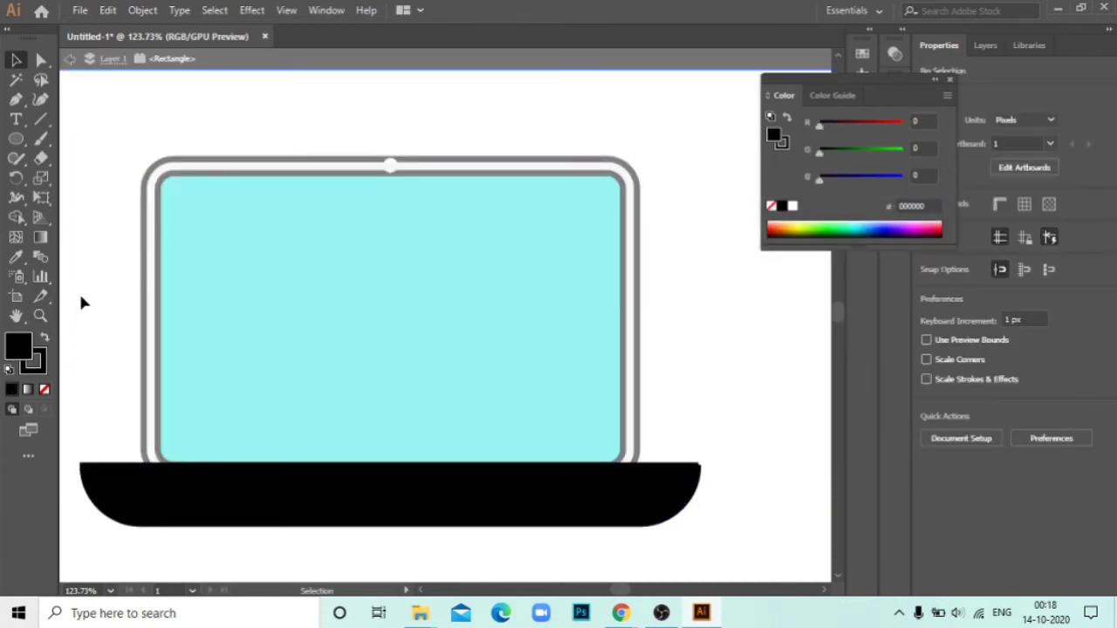
pyautogui.doubleClick(77, 302)
pyautogui.doubleClick(16, 346)
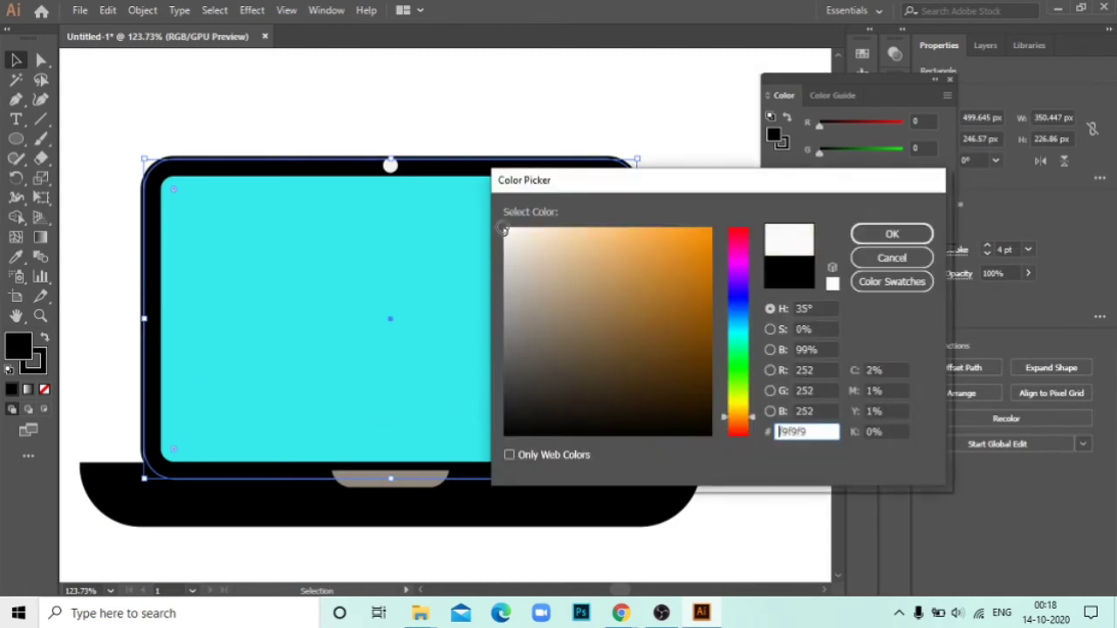
pyautogui.click(891, 234)
# Step: Give the laptop base the frame's black outline and an off-white #F4F4F4 fill
pyautogui.click(636, 498)
pyautogui.press('i')
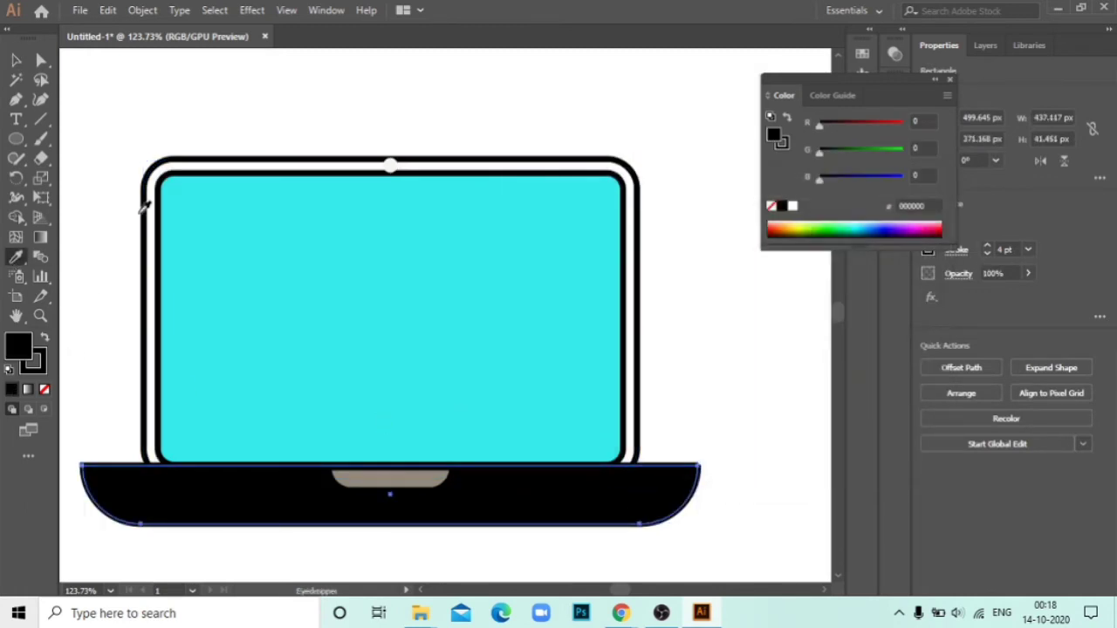
pyautogui.click(131, 205)
pyautogui.click(154, 463)
pyautogui.press('v')
pyautogui.doubleClick(23, 356)
pyautogui.write('f4f4f4')
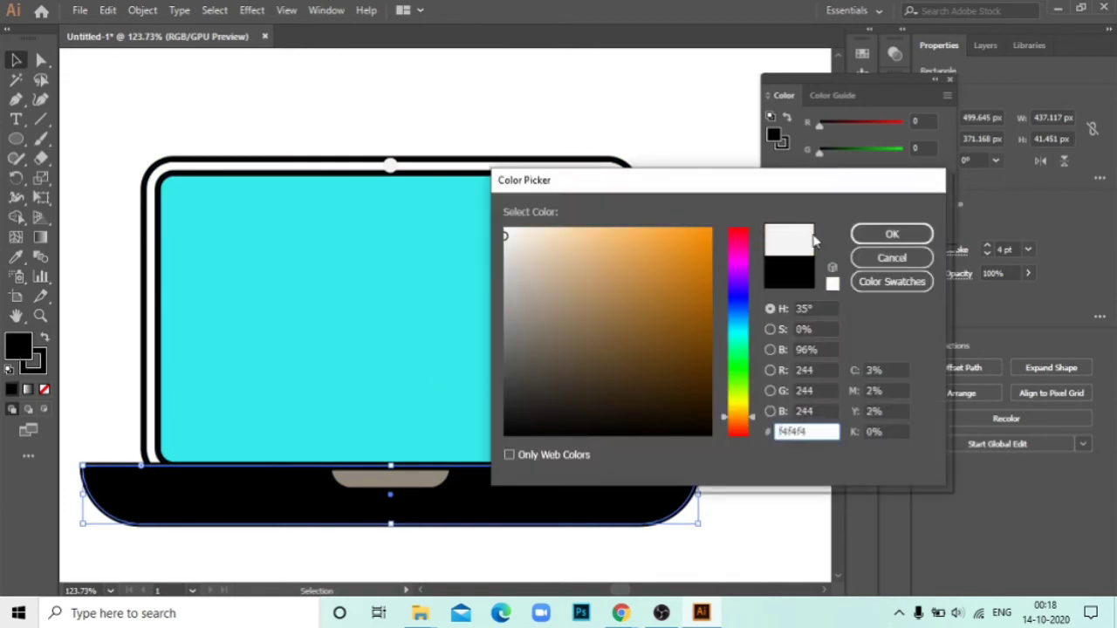
pyautogui.click(892, 232)
pyautogui.click(354, 66)
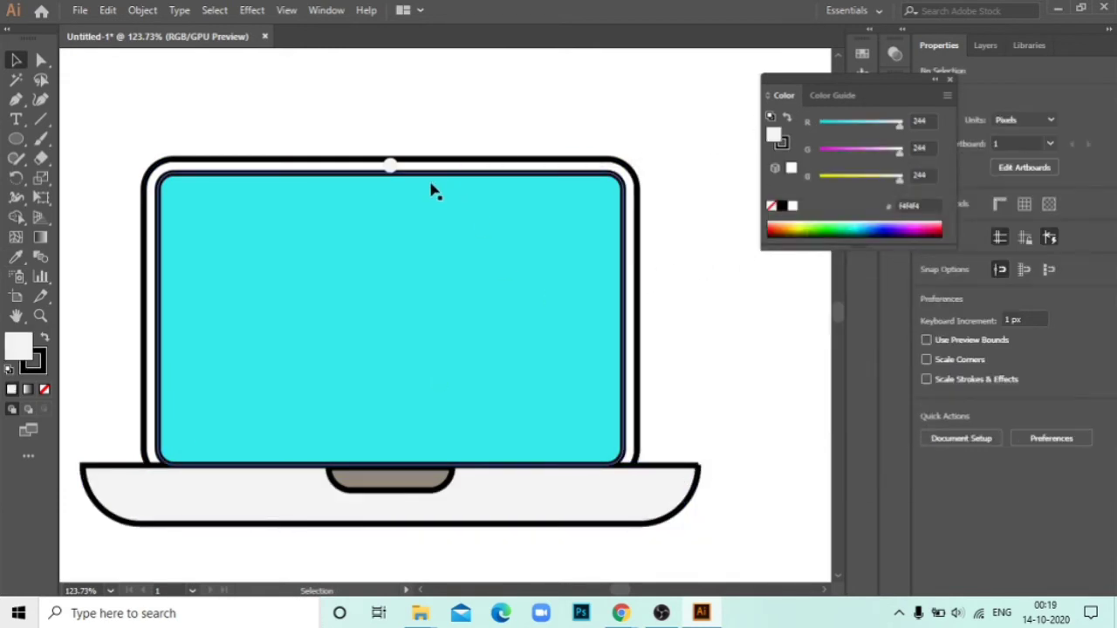
# Step: Fill the camera circle on the bezel with black #000000
pyautogui.click(390, 166)
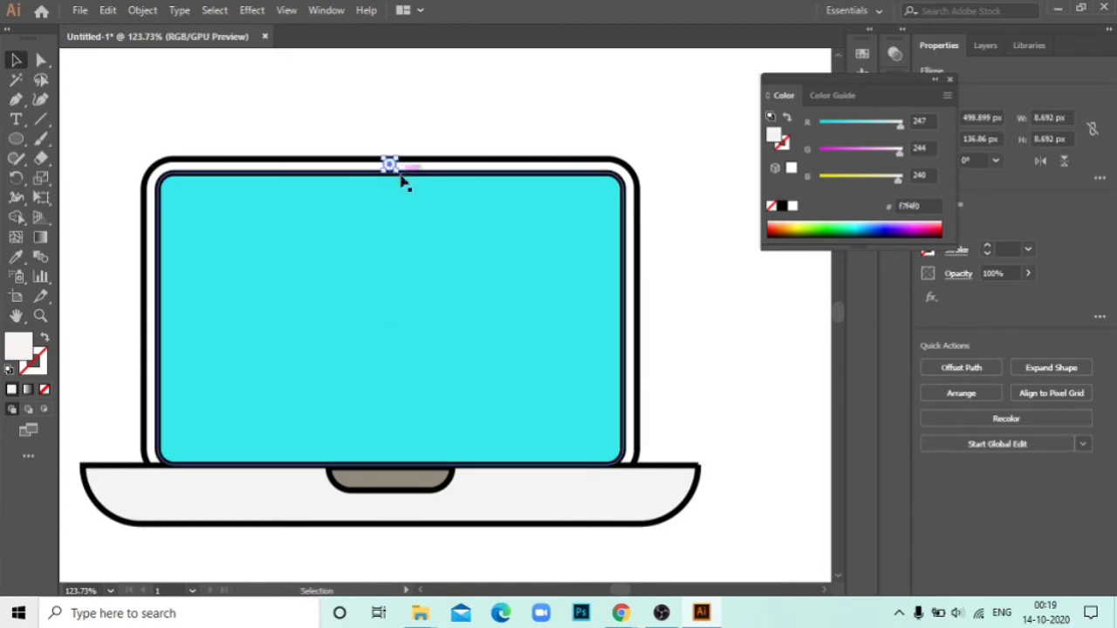
pyautogui.doubleClick(19, 347)
pyautogui.write('000000')
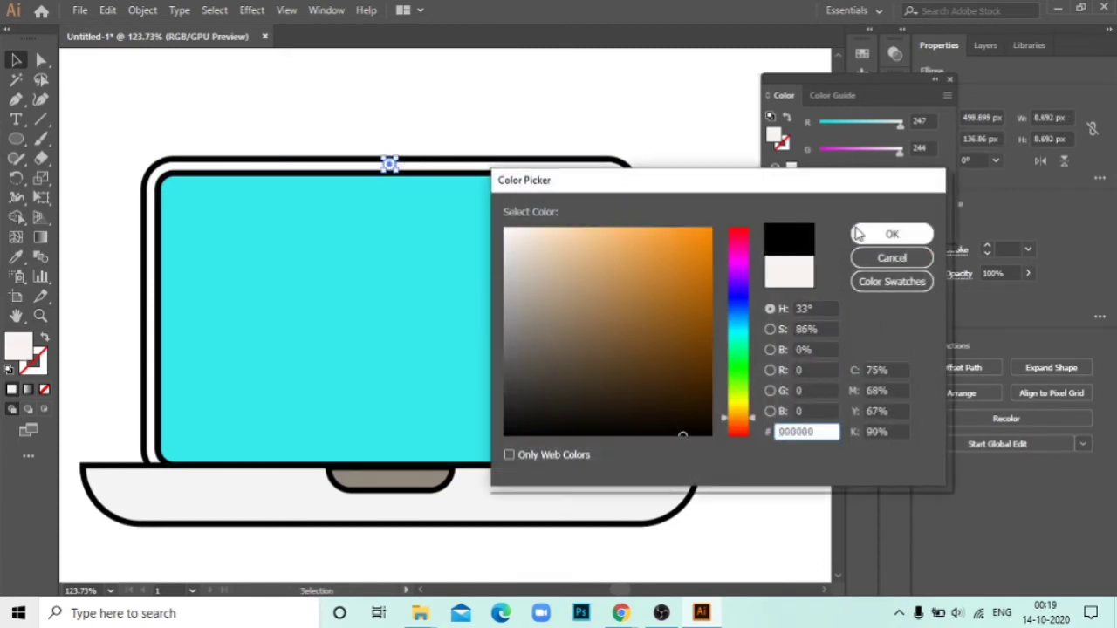
pyautogui.click(858, 234)
pyautogui.click(673, 219)
# Step: Zoom in and scale the camera circle down to a tiny dot, about 5.136 px across
pyautogui.press('z')
pyautogui.moveTo(549, 473); pyautogui.dragTo(471, 369)
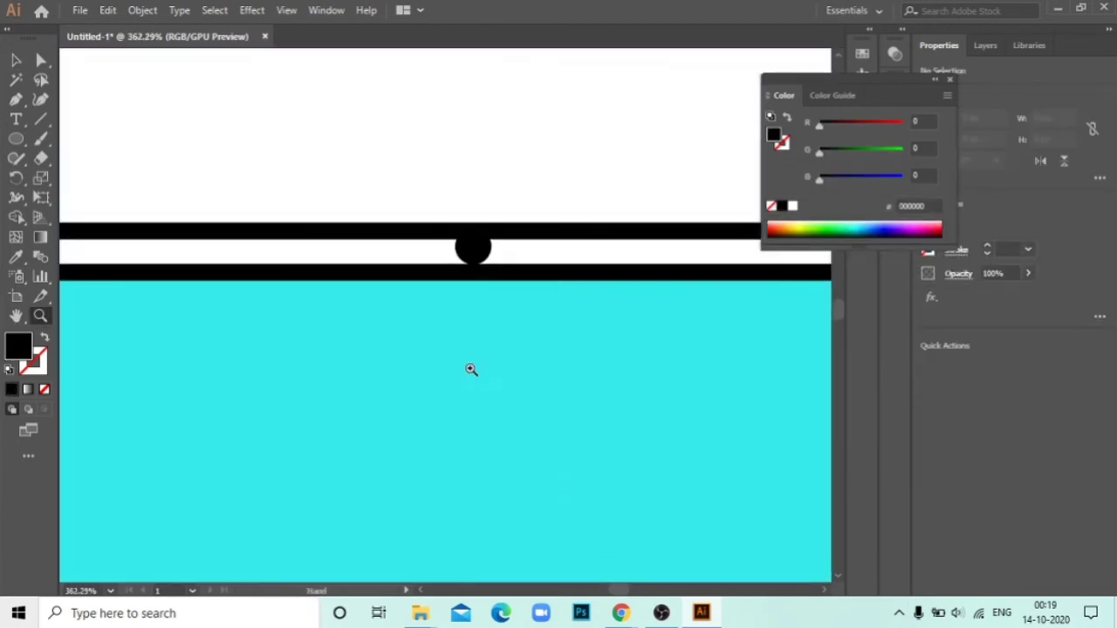
pyautogui.click(472, 369)
pyautogui.click(15, 61)
pyautogui.click(498, 194)
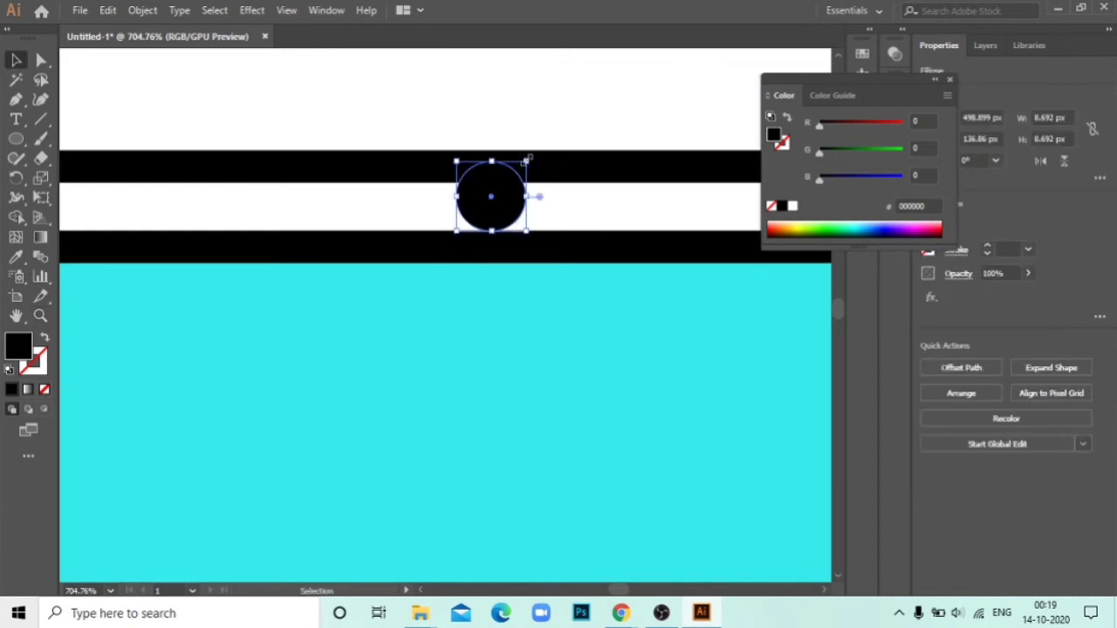
pyautogui.keyDown('shift'); pyautogui.moveTo(526, 160); pyautogui.dragTo(476, 206); pyautogui.keyUp('shift')
# Step: Scroll the view back out from the camera dot
pyautogui.scroll(-1, 599, 354)
pyautogui.scroll(-1, 541, 300)
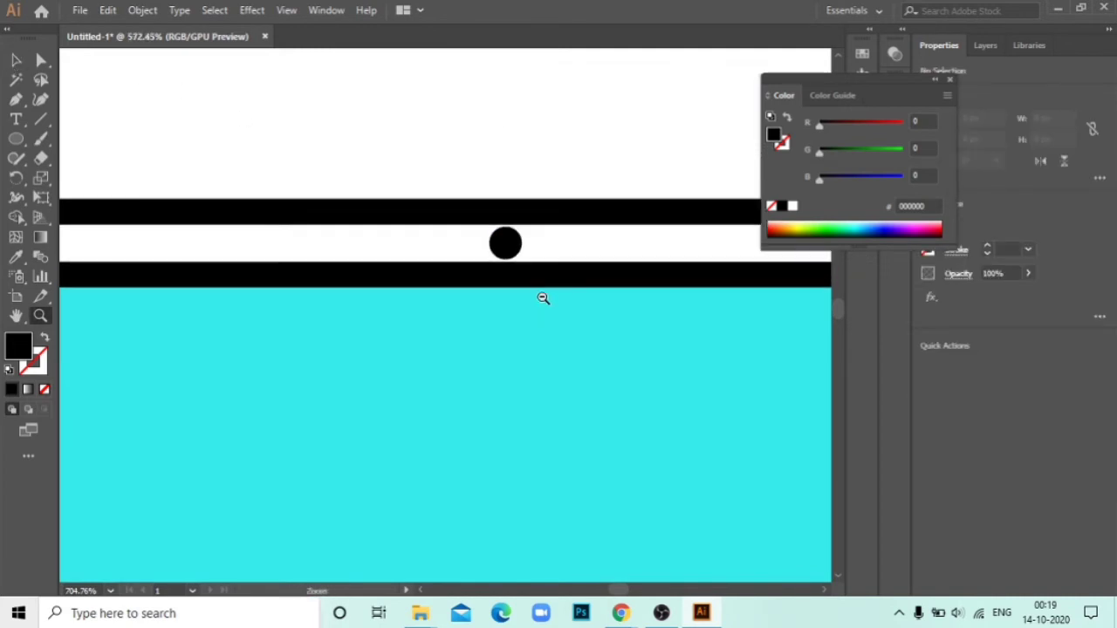
pyautogui.scroll(-2, 656, 449)
pyautogui.scroll(-3, 529, 299)
pyautogui.scroll(-3, 620, 428)
pyautogui.hscroll(4, 620, 429)
pyautogui.scroll(-1, 568, 399)
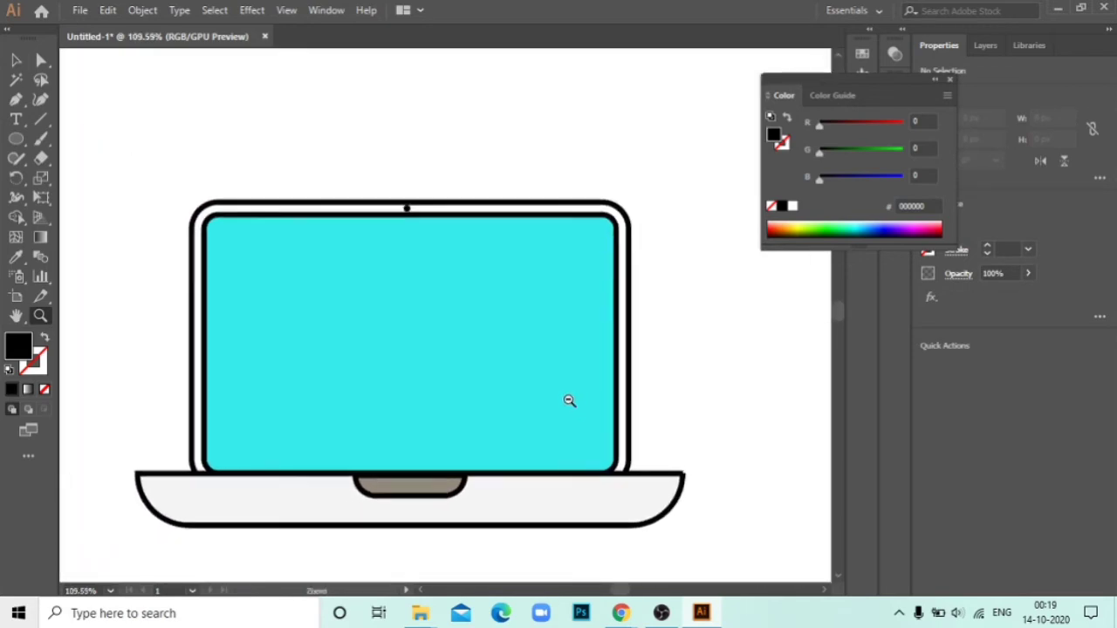
pyautogui.hscroll(-2, 646, 381)
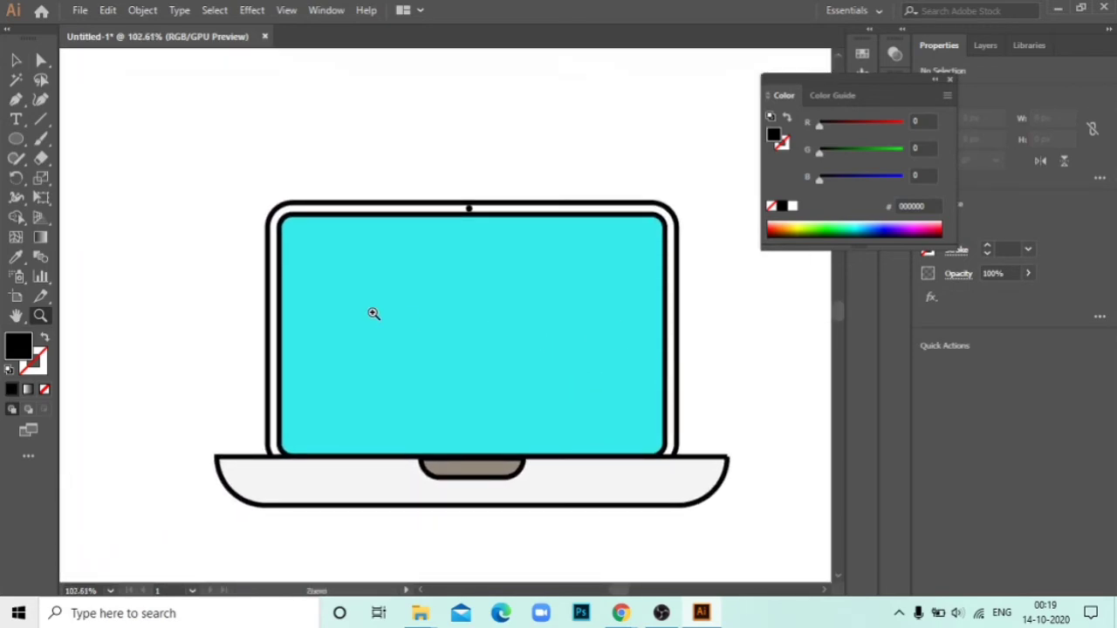
pyautogui.scroll(-1, 560, 536)
pyautogui.scroll(-2, 386, 309)
pyautogui.scroll(1, 405, 360)
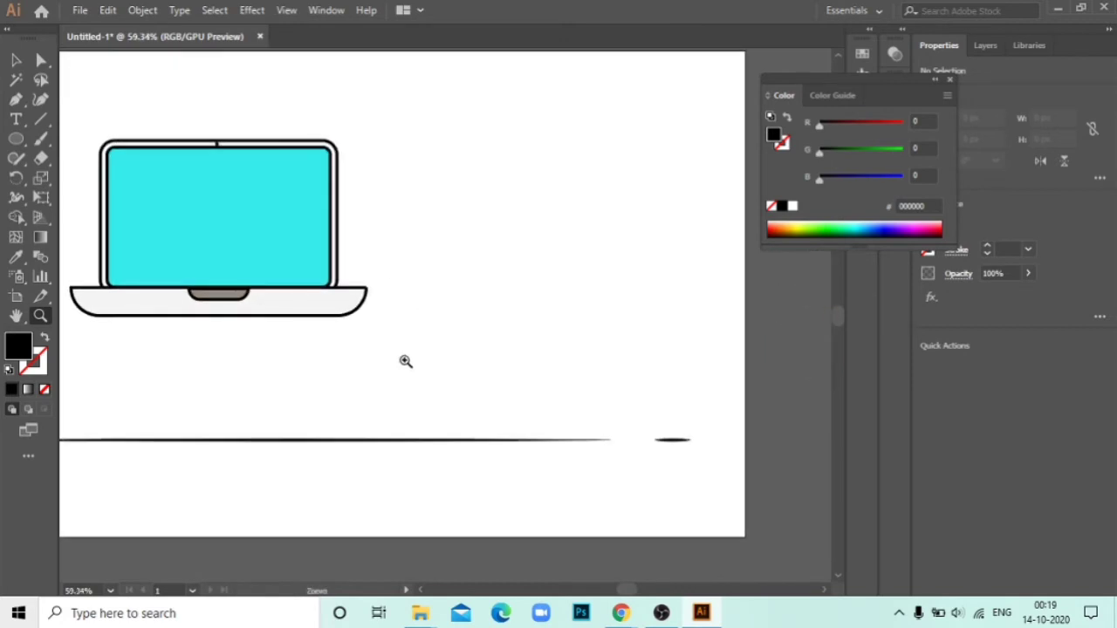
# Step: Place a copy of the cyan laptop screen to the right of the laptop
pyautogui.click(16, 60)
pyautogui.click(202, 219)
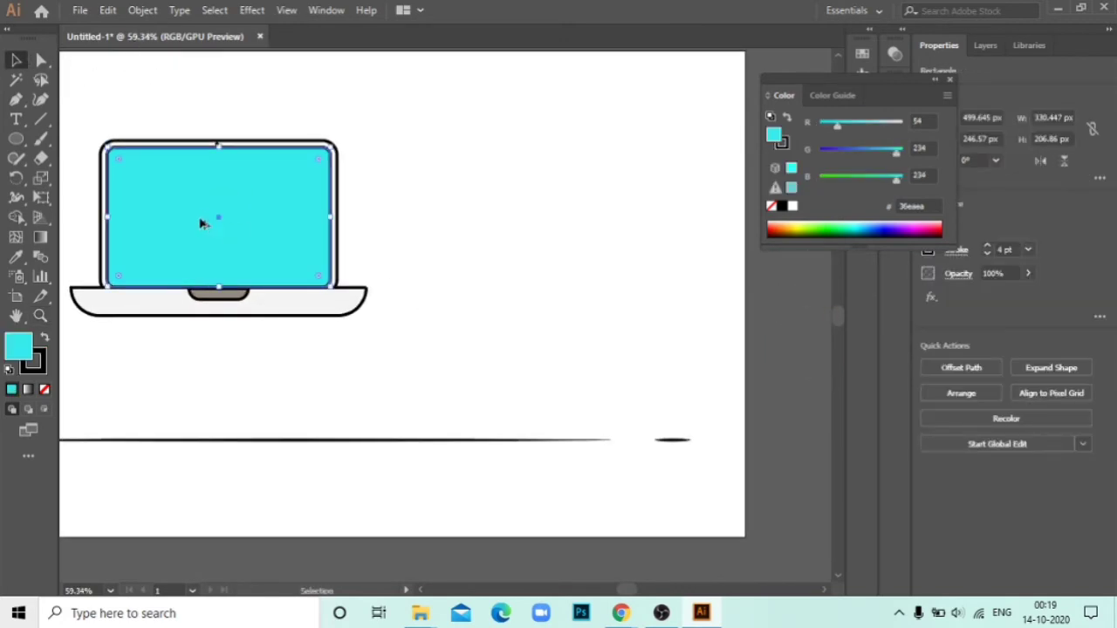
pyautogui.moveTo(201, 219)
pyautogui.mouseDown()
pyautogui.moveTo(479, 247)
pyautogui.moveTo(528, 218)
pyautogui.mouseUp()
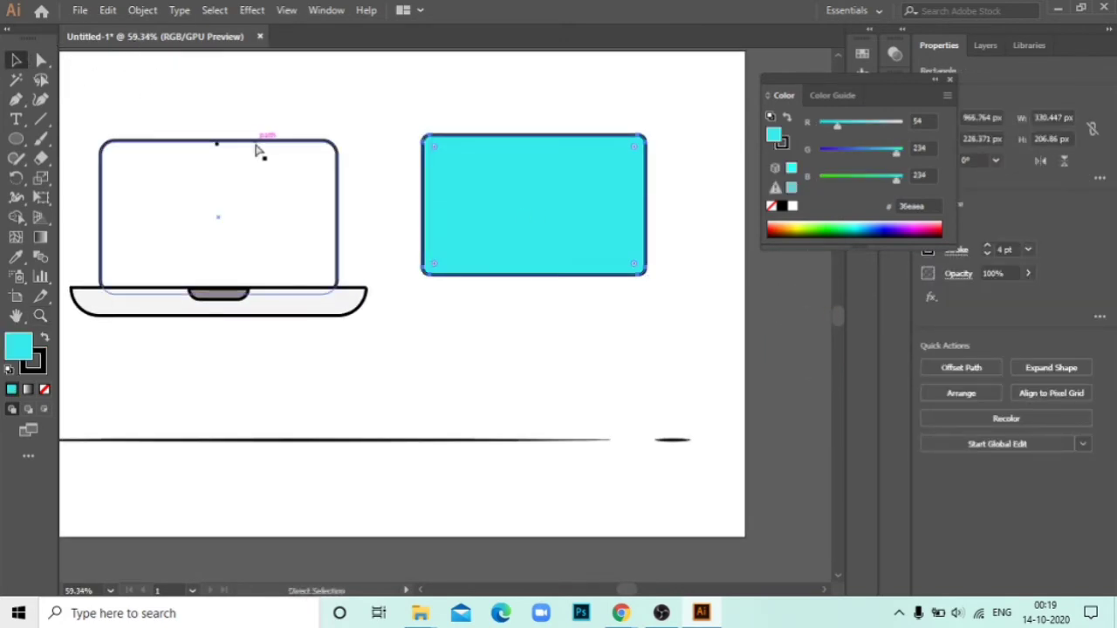
pyautogui.hotkey('ctrl', 'z')
pyautogui.moveTo(202, 196); pyautogui.dragTo(563, 220)
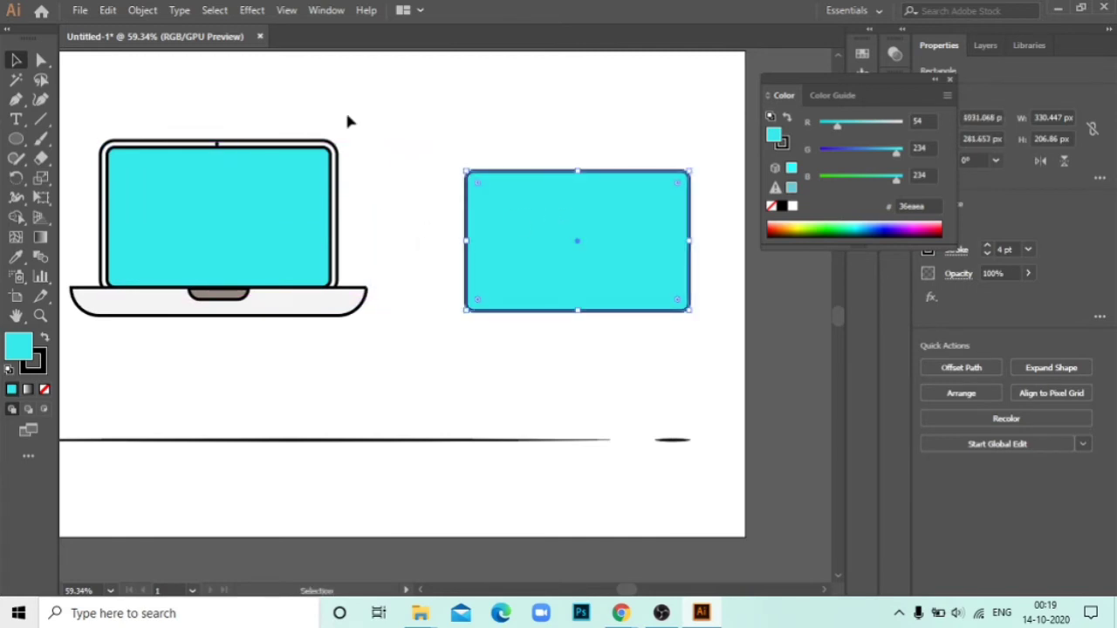
pyautogui.click(447, 113)
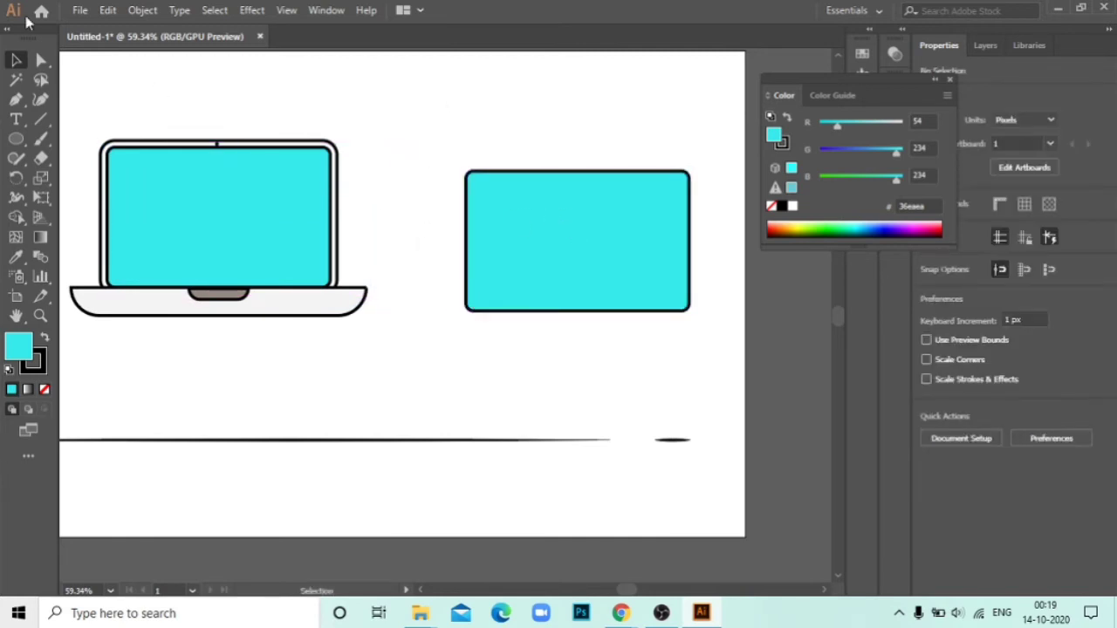
# Step: Draw a slanted bar across the screen copy and duplicate it into three bars
pyautogui.click(14, 100)
pyautogui.click(465, 148)
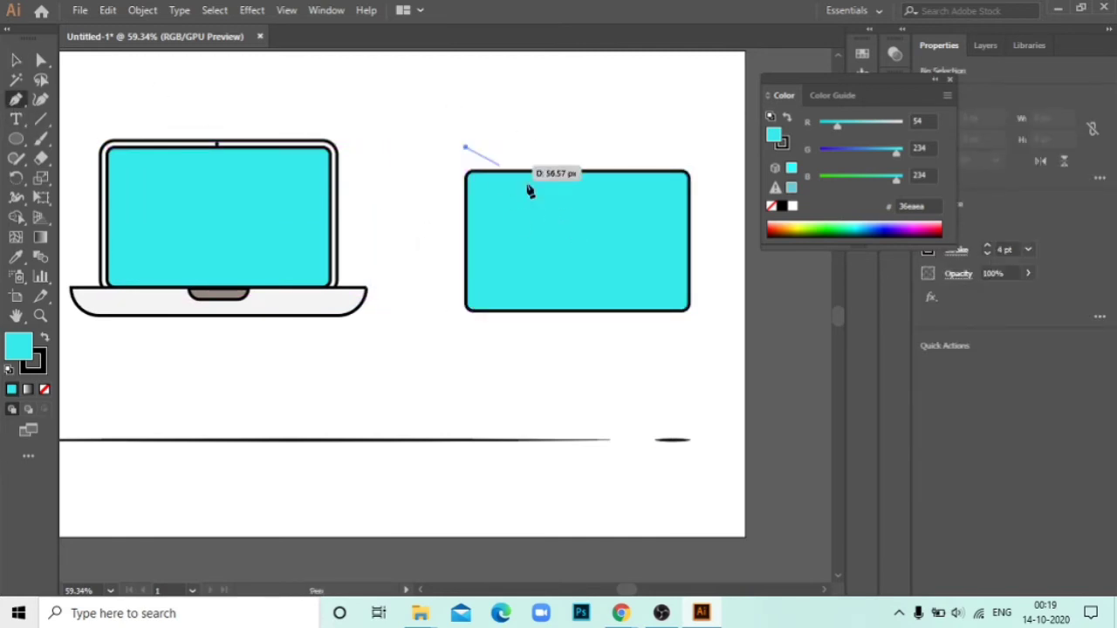
pyautogui.click(547, 338)
pyautogui.click(582, 338)
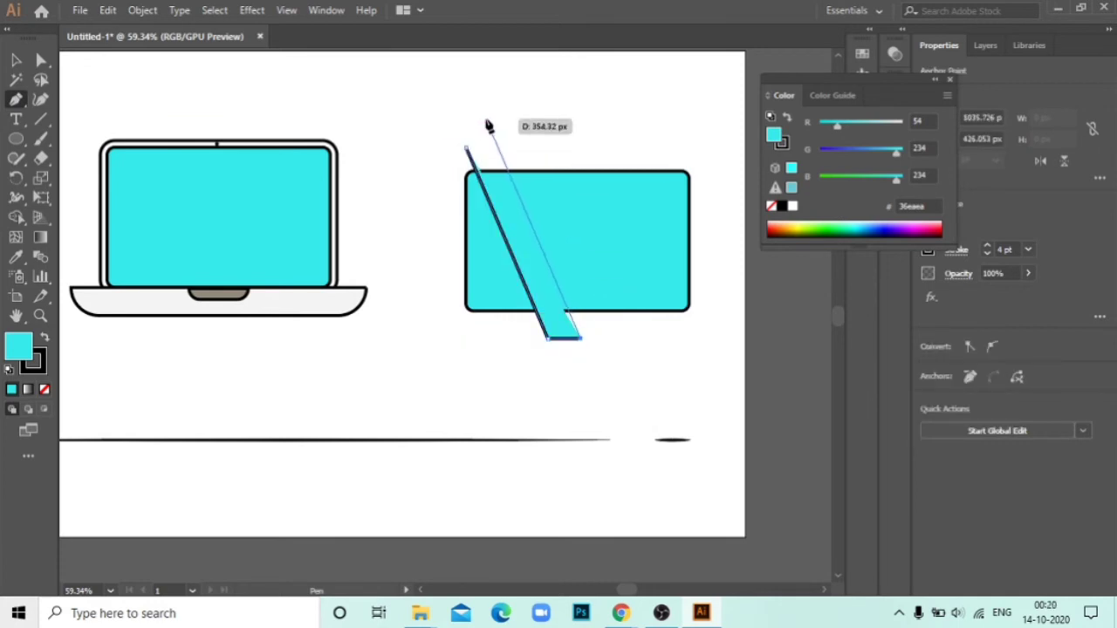
pyautogui.click(490, 133)
pyautogui.click(465, 149)
pyautogui.click(16, 60)
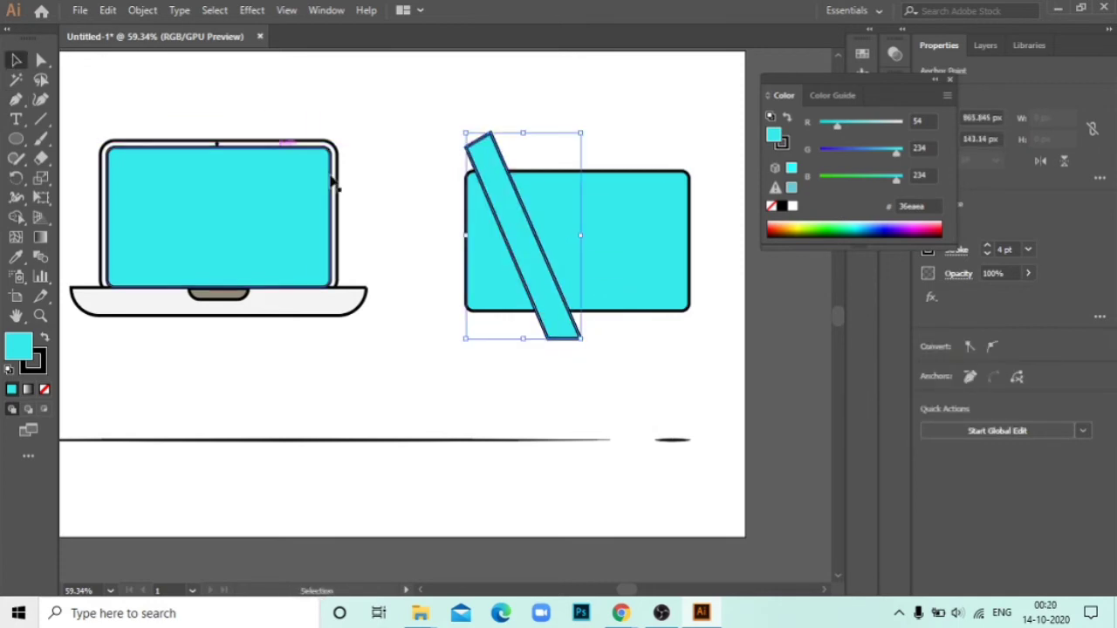
pyautogui.moveTo(542, 256); pyautogui.dragTo(665, 246)
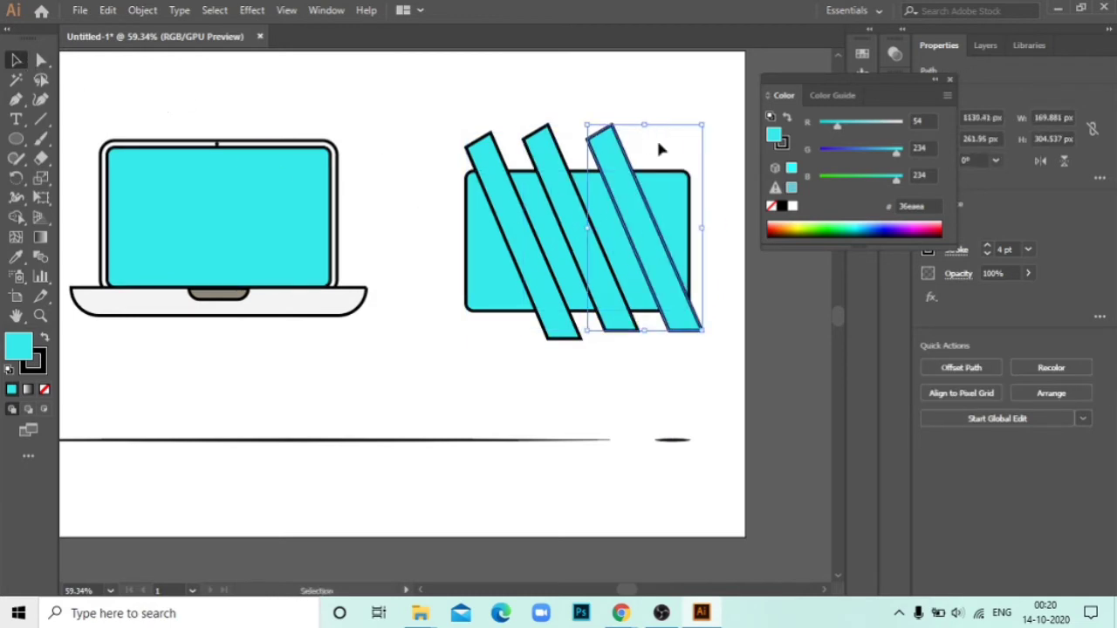
# Step: Trim away the bar ends and the rectangle pieces between the bars, leaving three stripes
pyautogui.hotkey('ctrl', 'a')
pyautogui.click(19, 220)
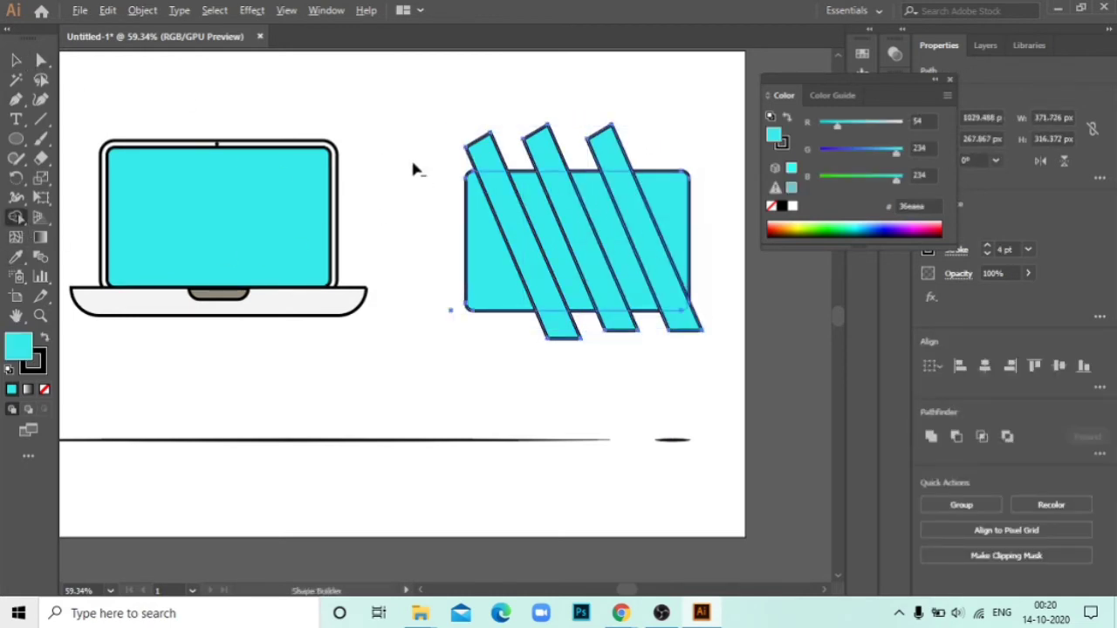
pyautogui.moveTo(463, 144); pyautogui.dragTo(678, 155)
pyautogui.moveTo(530, 329); pyautogui.dragTo(702, 332)
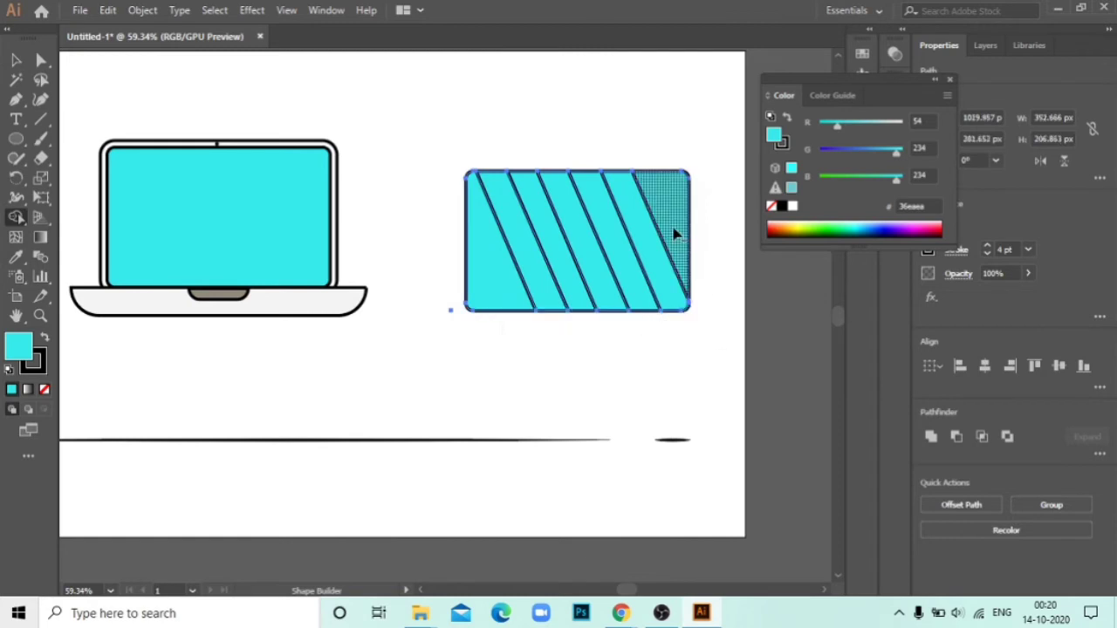
pyautogui.moveTo(673, 232); pyautogui.dragTo(621, 274)
pyautogui.keyDown('alt'); pyautogui.click(569, 279); pyautogui.keyUp('alt')
pyautogui.keyDown('alt'); pyautogui.click(502, 282); pyautogui.keyUp('alt')
# Step: Give the three stripes no outline and an off-white #F7F5F2 fill at 30% opacity
pyautogui.press('v')
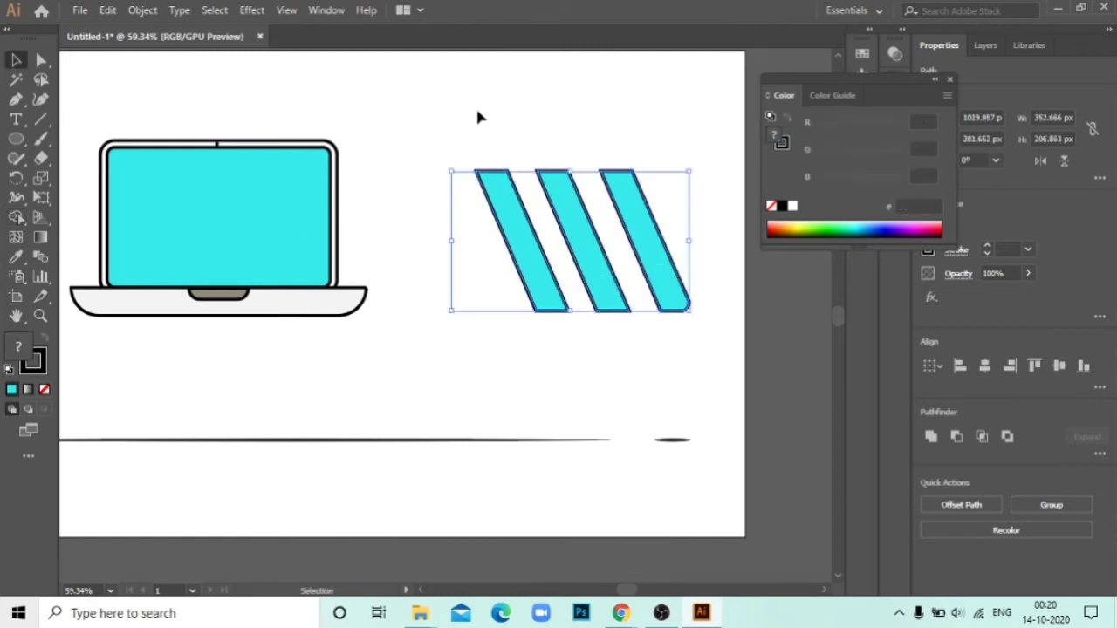
pyautogui.click(44, 389)
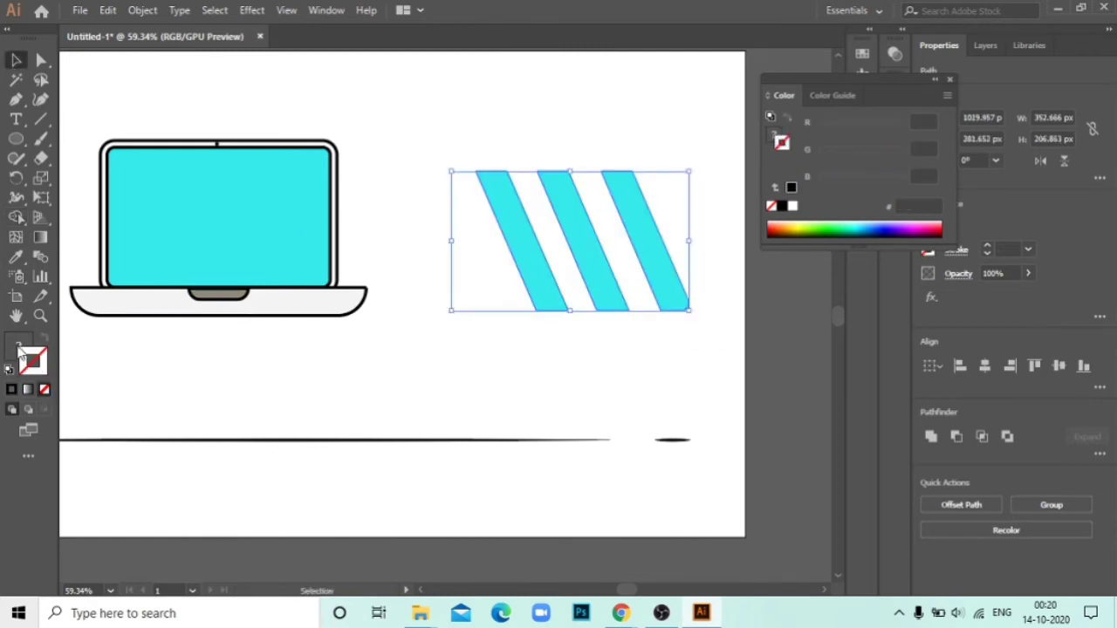
pyautogui.doubleClick(19, 348)
pyautogui.click(890, 232)
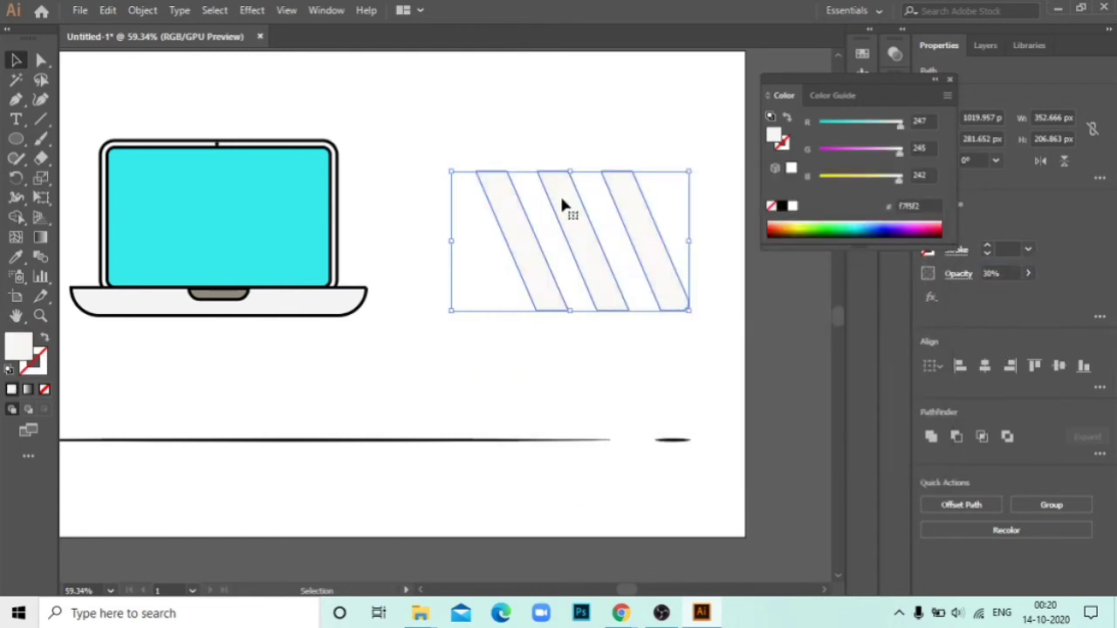
# Step: Move the stripes across the laptop's cyan screen as glare
pyautogui.moveTo(561, 201); pyautogui.dragTo(191, 177)
pyautogui.click(487, 189)
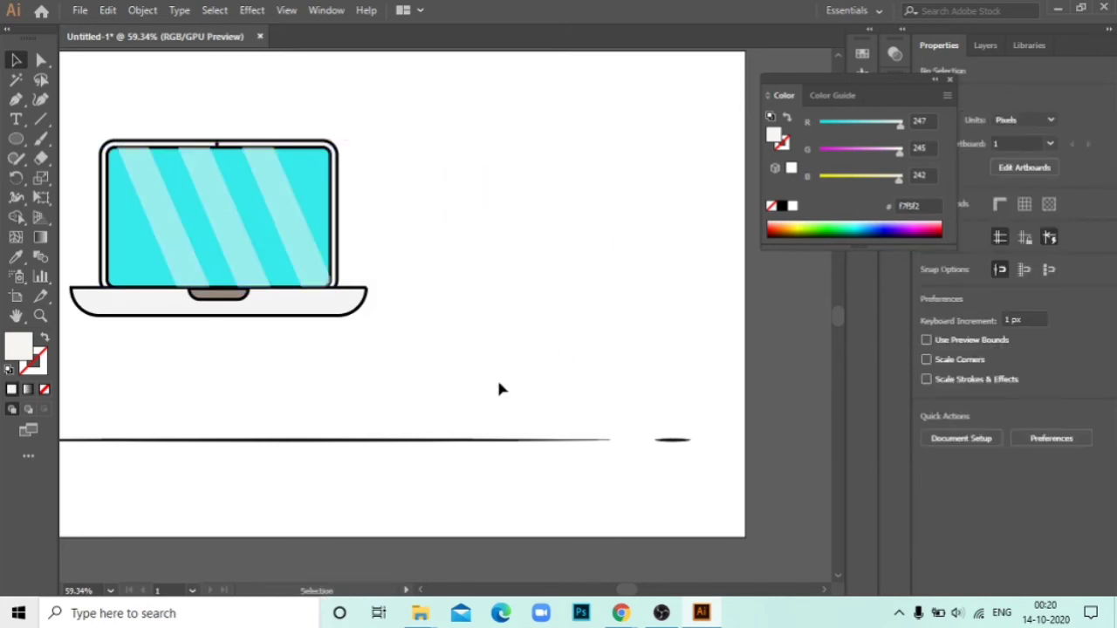
pyautogui.click(201, 164)
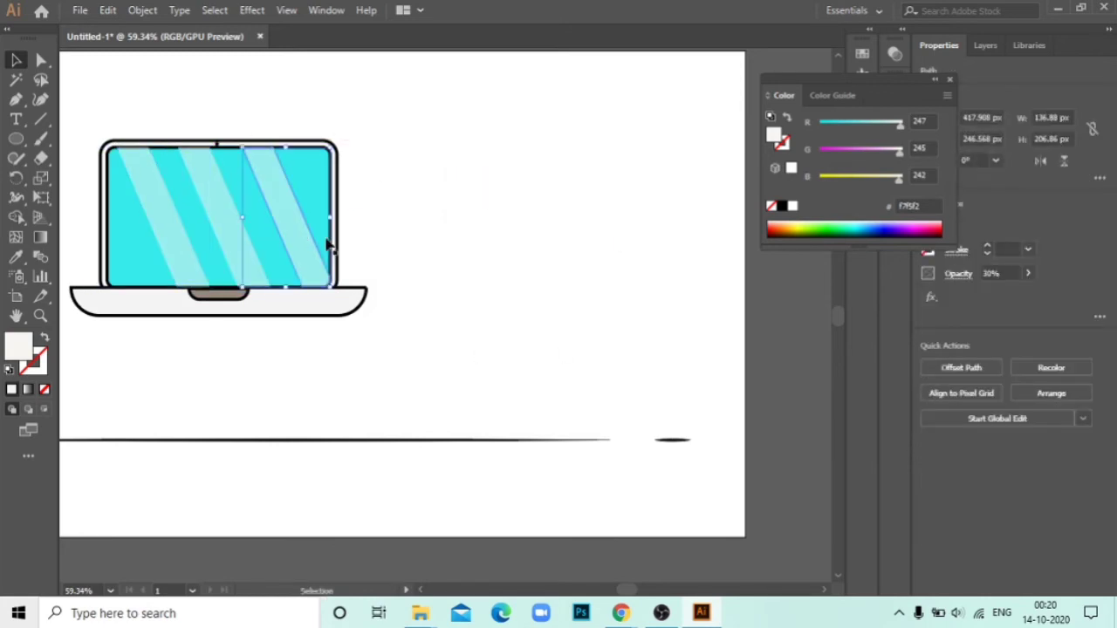
# Step: Zoom in on the screen and delete the rightmost glare stripe
pyautogui.click(490, 365)
pyautogui.scroll(-1, 605, 440)
pyautogui.click(558, 389)
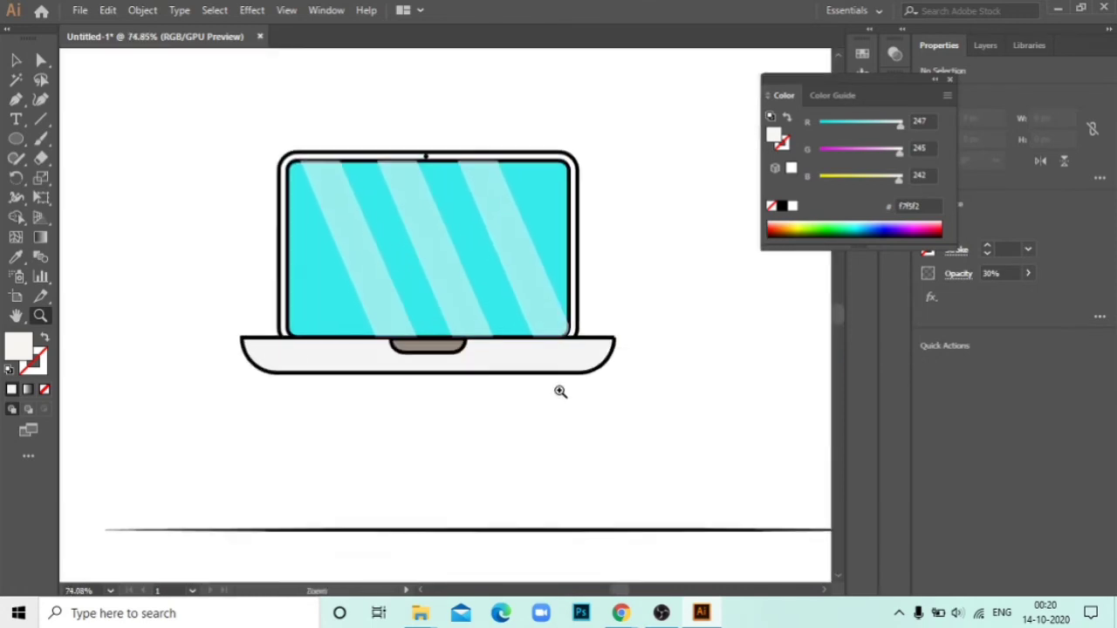
pyautogui.click(524, 269)
pyautogui.click(406, 269)
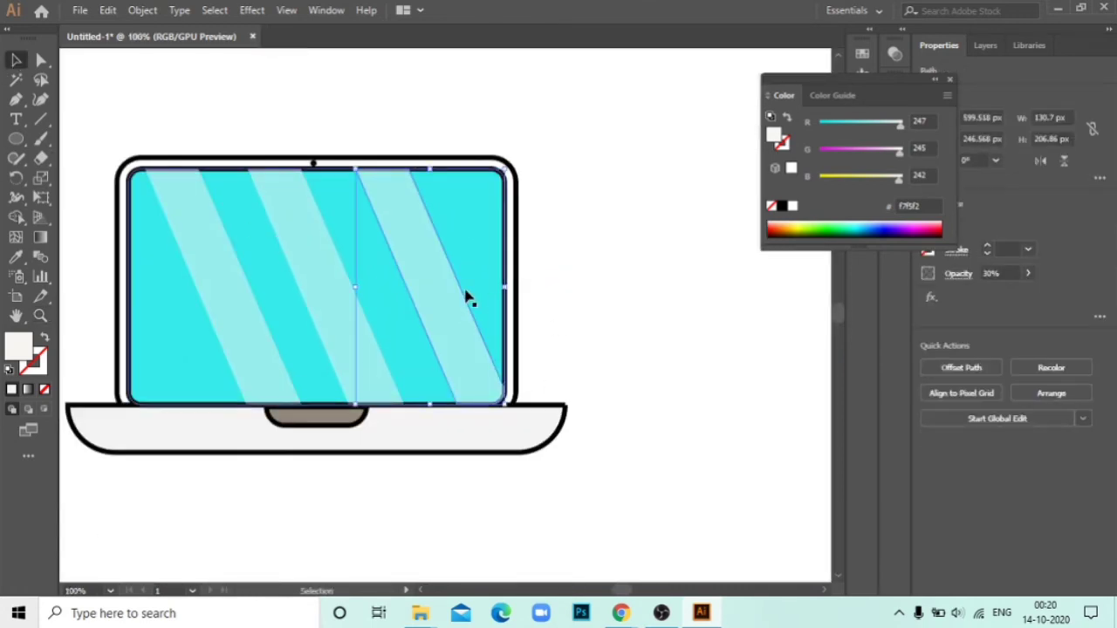
pyautogui.click(591, 312)
pyautogui.click(441, 278)
pyautogui.click(332, 252)
pyautogui.click(401, 255)
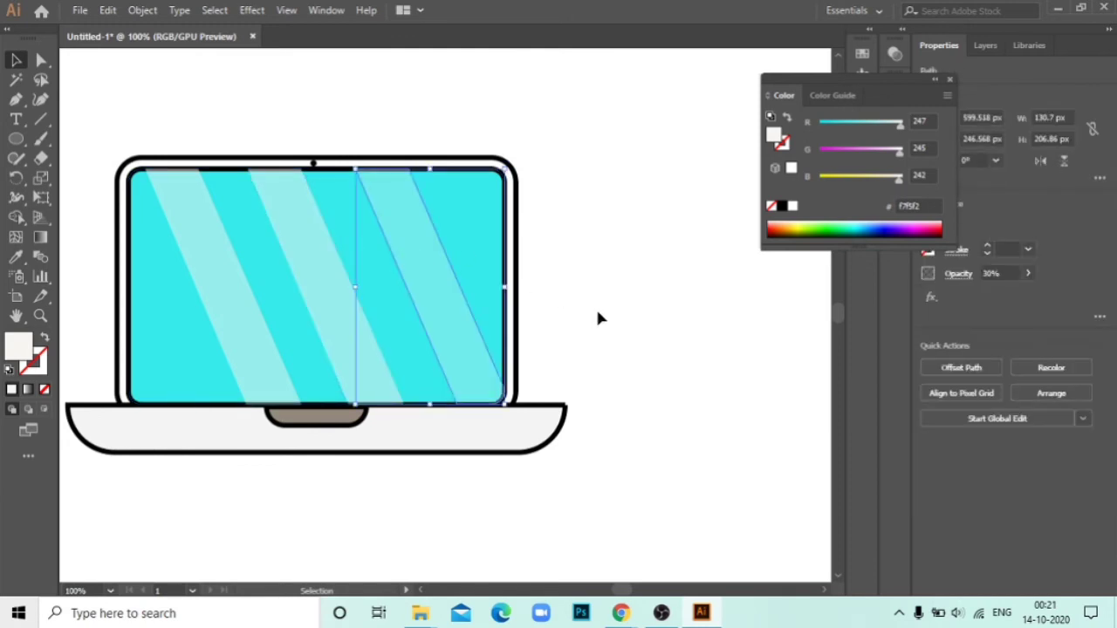
pyautogui.press('Delete')
# Step: Add a narrower, slightly rotated copy of the middle stripe beside it, parallel to the others
pyautogui.click(326, 269)
pyautogui.moveTo(314, 289); pyautogui.dragTo(404, 291)
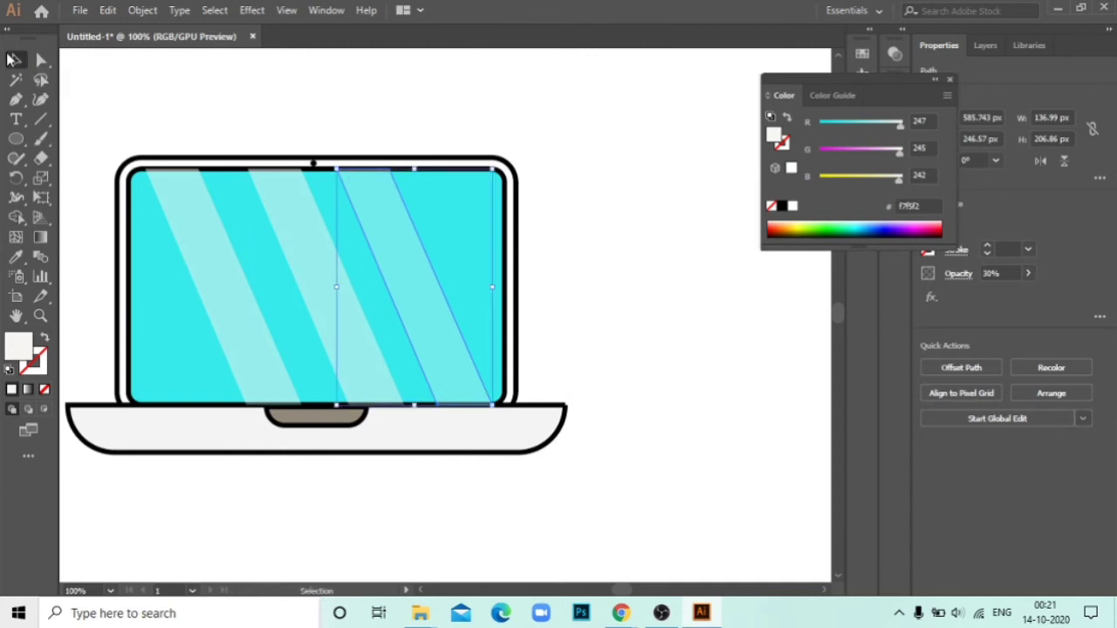
pyautogui.moveTo(494, 287)
pyautogui.mouseDown()
pyautogui.moveTo(412, 317)
pyautogui.moveTo(405, 301)
pyautogui.mouseUp()
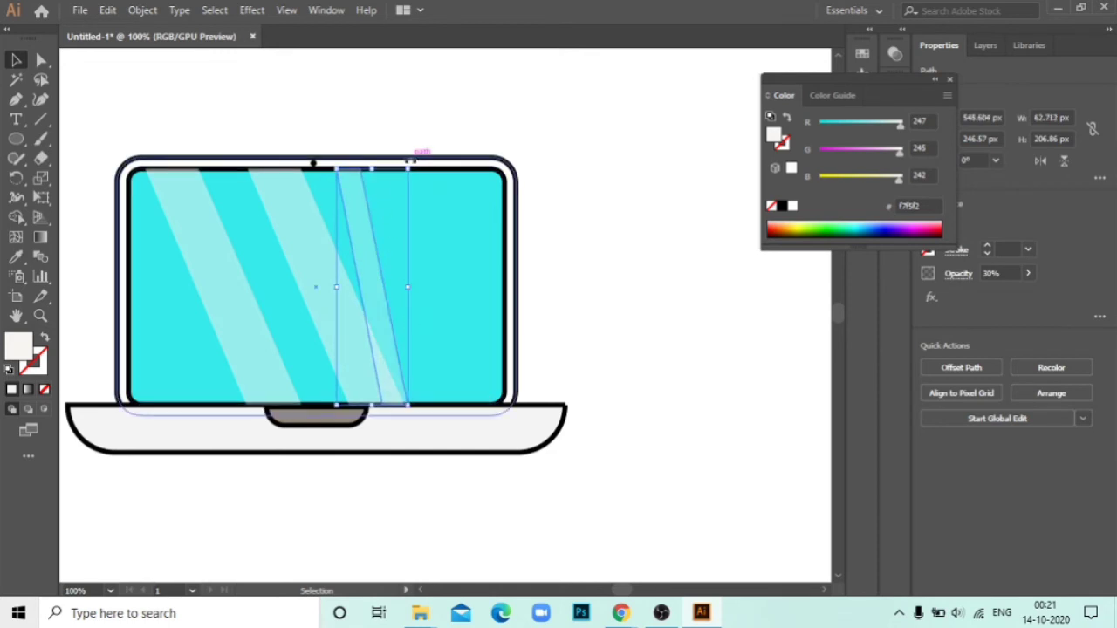
pyautogui.moveTo(414, 166); pyautogui.dragTo(419, 164)
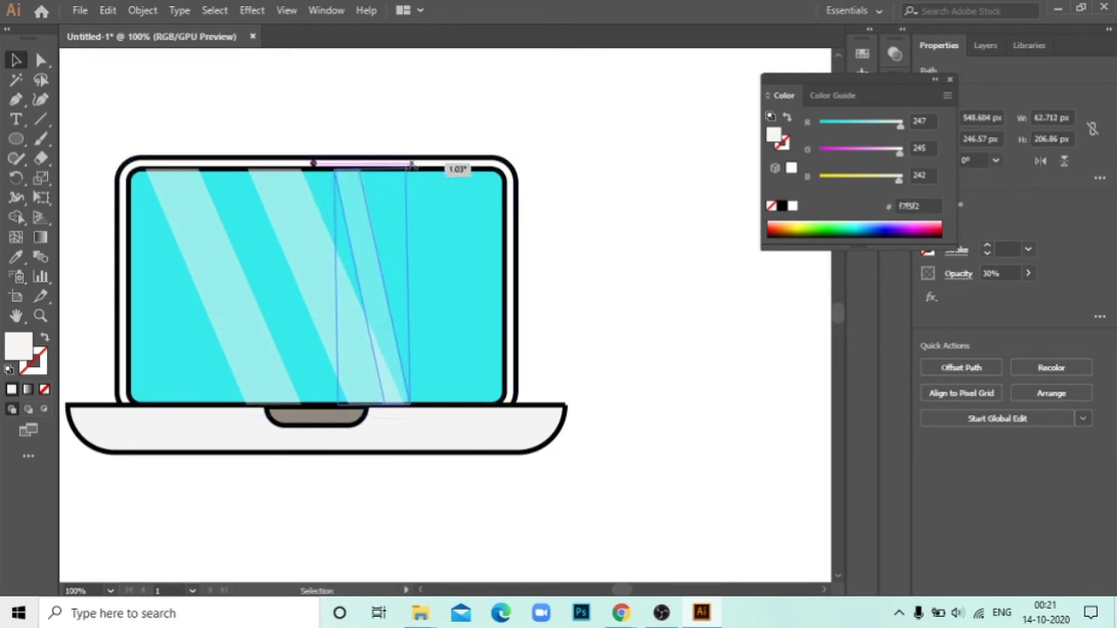
pyautogui.click(661, 294)
pyautogui.moveTo(349, 269); pyautogui.dragTo(401, 269)
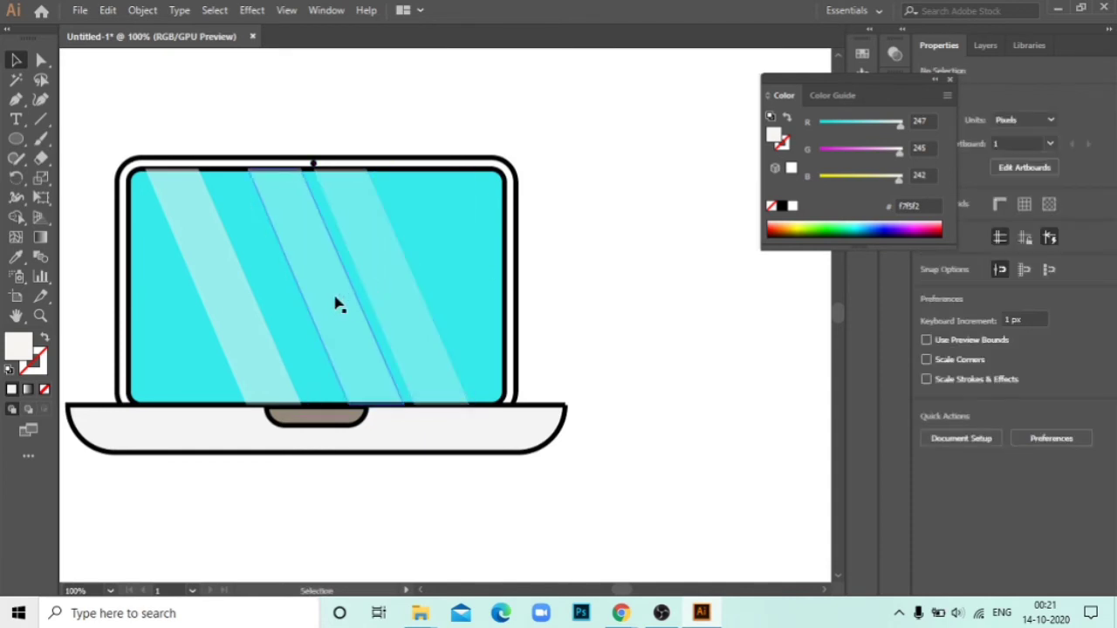
pyautogui.click(534, 278)
pyautogui.moveTo(466, 330); pyautogui.dragTo(419, 306)
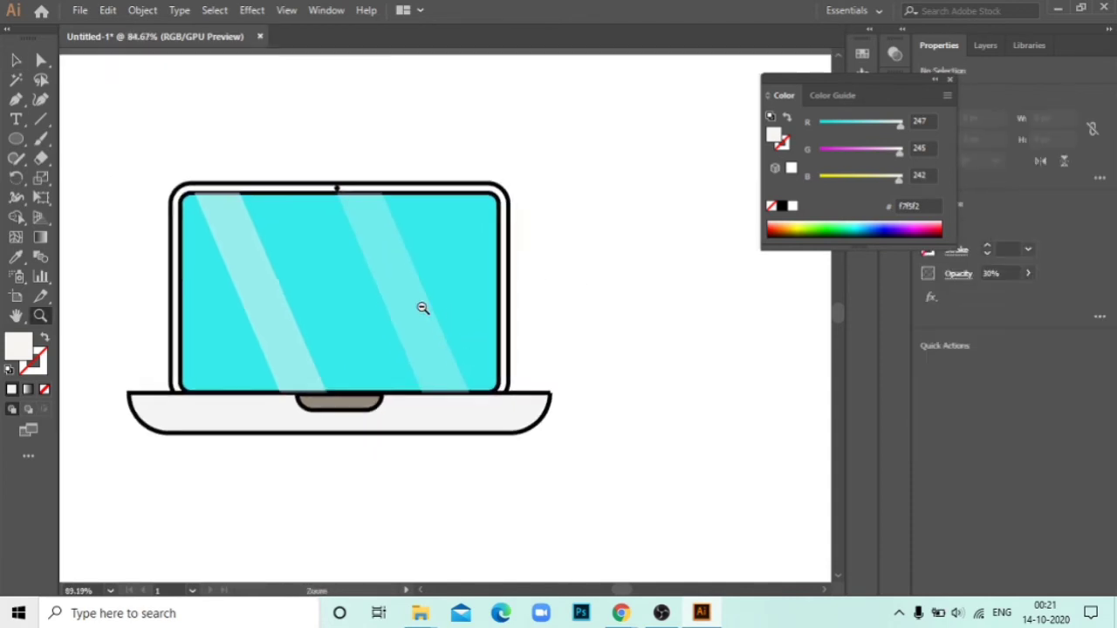
pyautogui.click(294, 262)
pyautogui.click(642, 291)
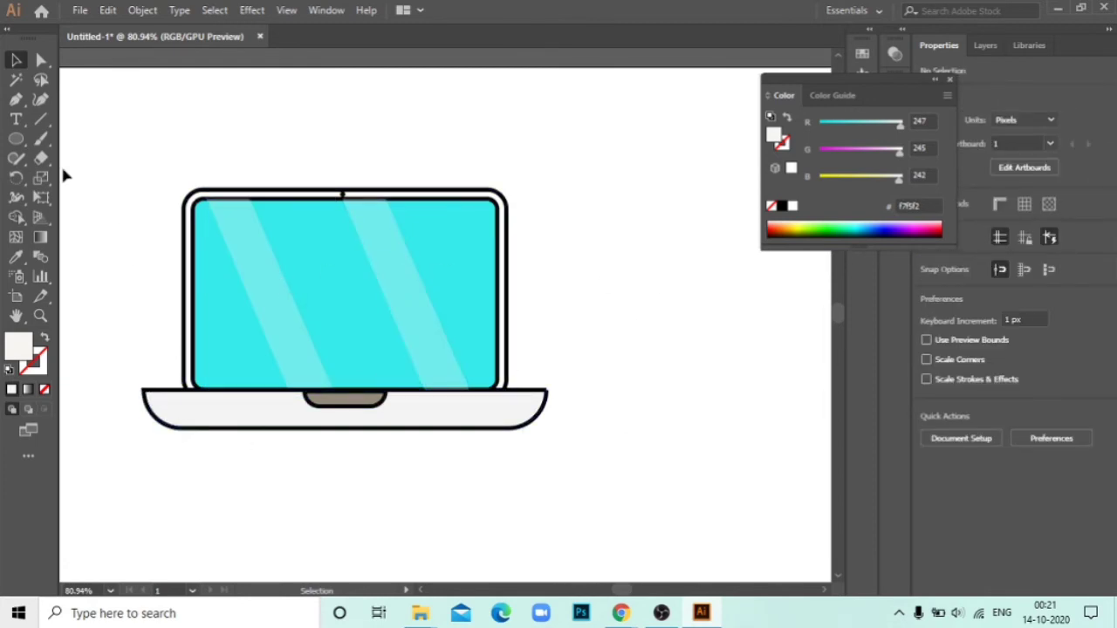
# Step: Duplicate the laptop base offset and use Shape Builder to keep only the left crescent
pyautogui.click(19, 103)
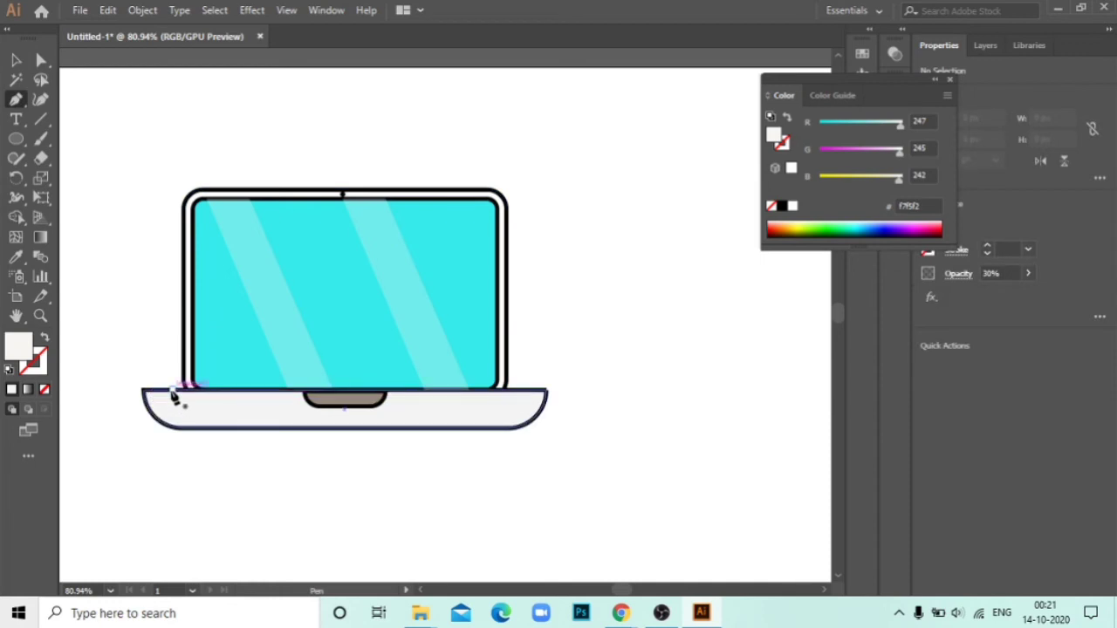
pyautogui.press('z')
pyautogui.moveTo(174, 390); pyautogui.dragTo(227, 439)
pyautogui.scroll(-2, 270, 375)
pyautogui.press('v')
pyautogui.scroll(-2, 232, 402)
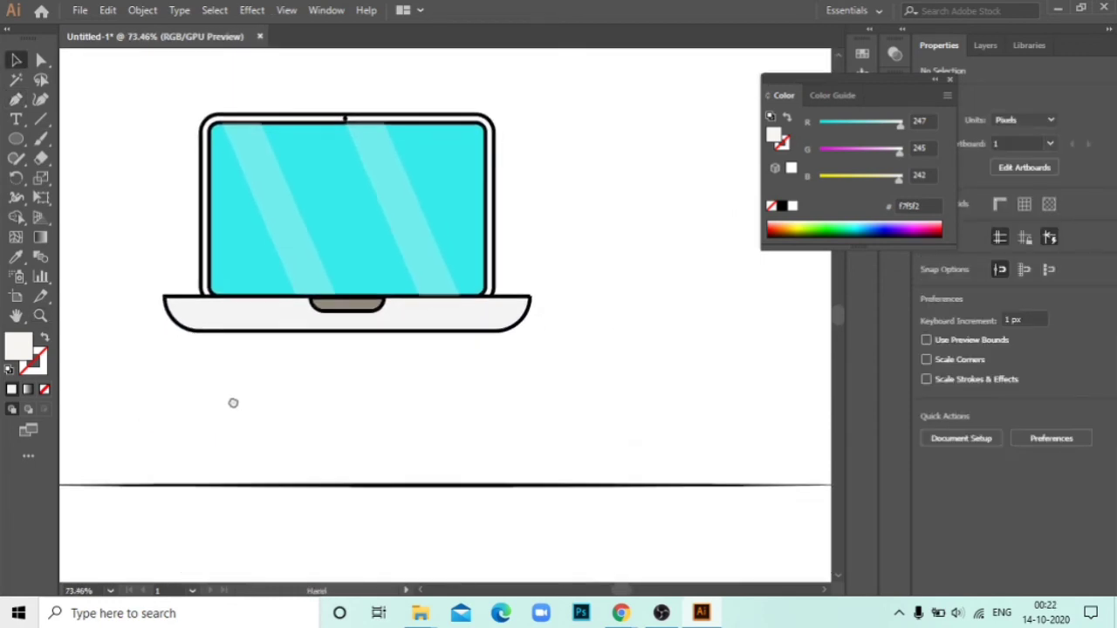
pyautogui.moveTo(237, 321)
pyautogui.mouseDown()
pyautogui.moveTo(277, 392)
pyautogui.moveTo(293, 390)
pyautogui.mouseUp()
pyautogui.moveTo(407, 423); pyautogui.dragTo(297, 375)
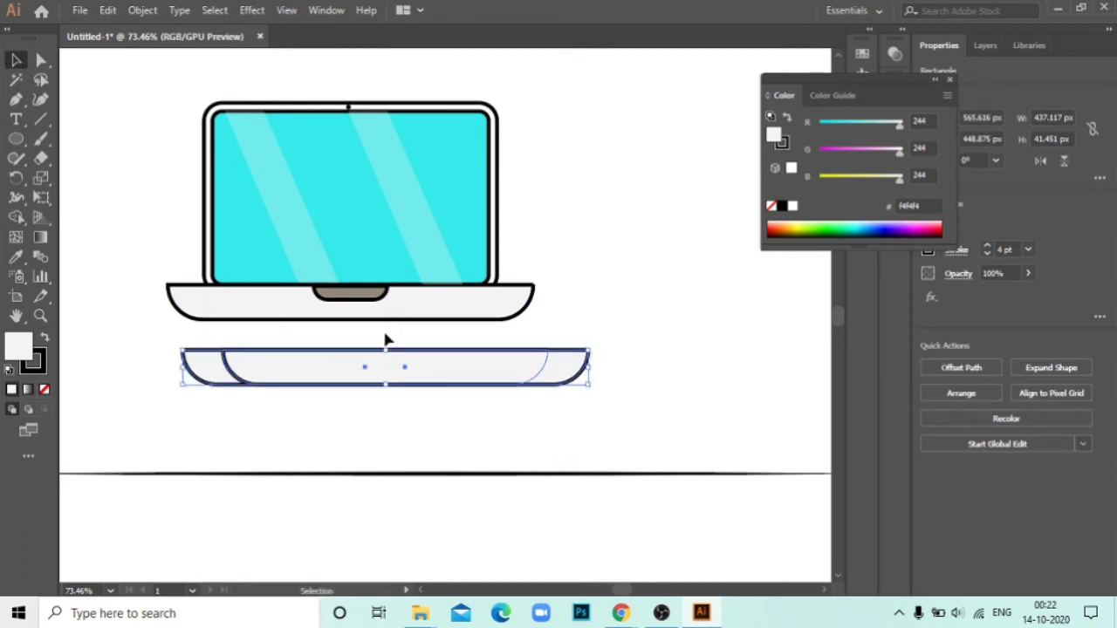
pyautogui.click(17, 218)
pyautogui.moveTo(234, 400); pyautogui.dragTo(586, 374)
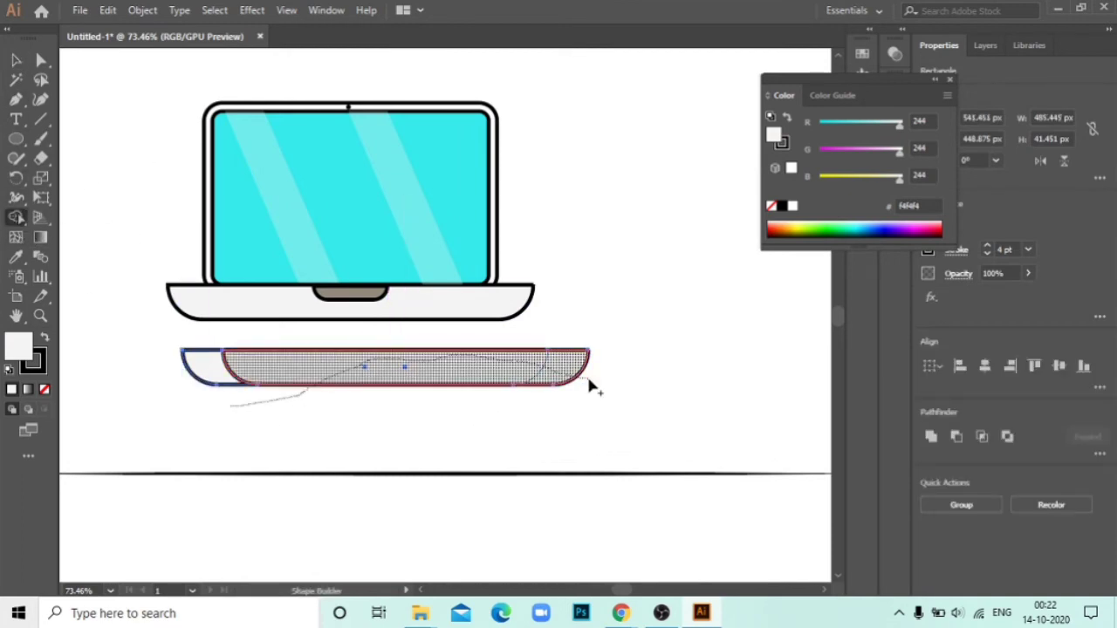
pyautogui.moveTo(314, 403); pyautogui.dragTo(403, 349)
# Step: Make the crescent black, outline-free and 15% opaque on the base's left end
pyautogui.click(15, 60)
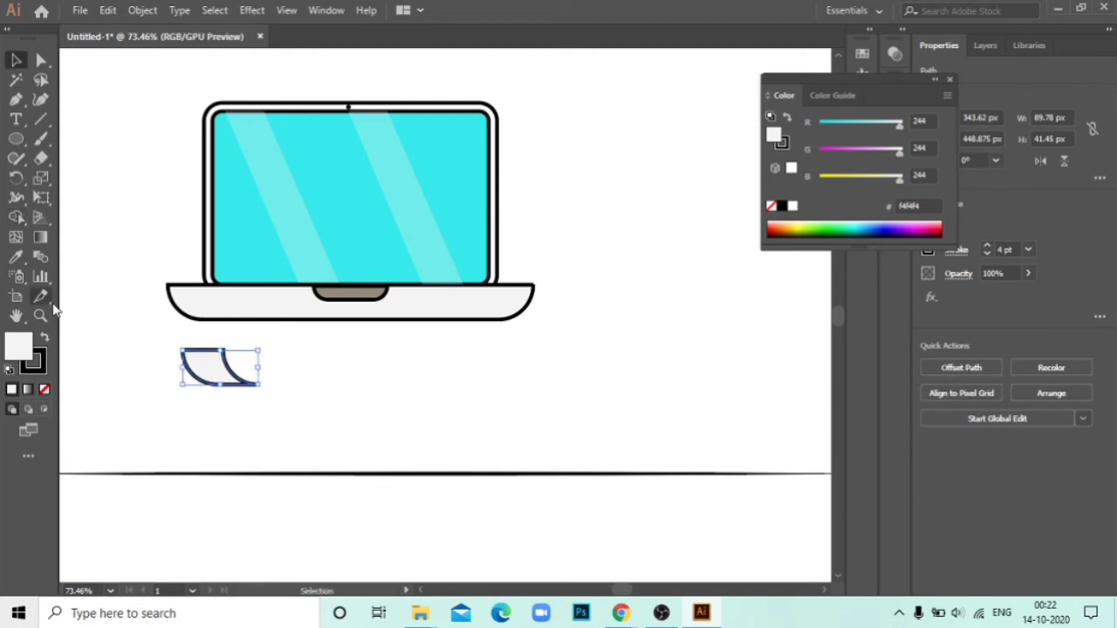
pyautogui.click(780, 206)
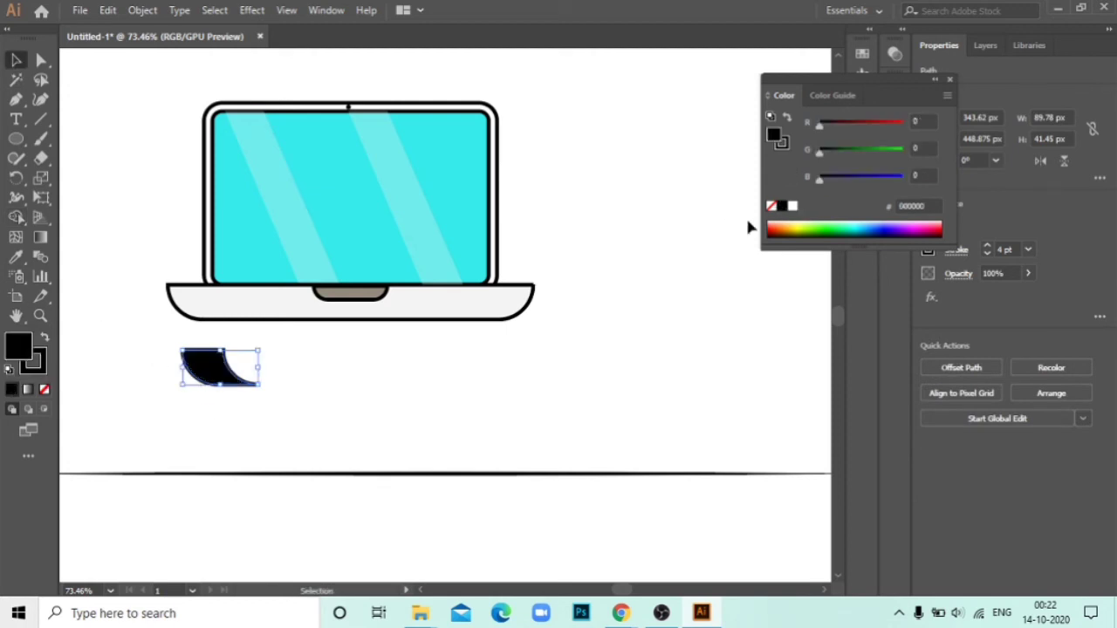
pyautogui.click(44, 389)
pyautogui.write('30')
pyautogui.press('Return')
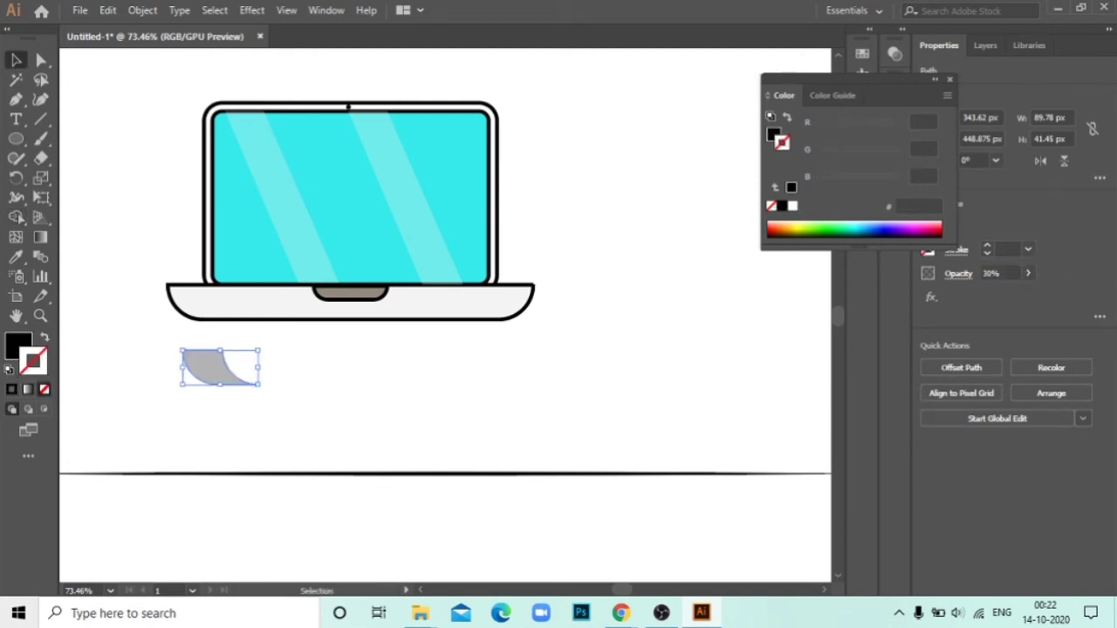
pyautogui.moveTo(195, 377); pyautogui.dragTo(181, 307)
pyautogui.click(310, 423)
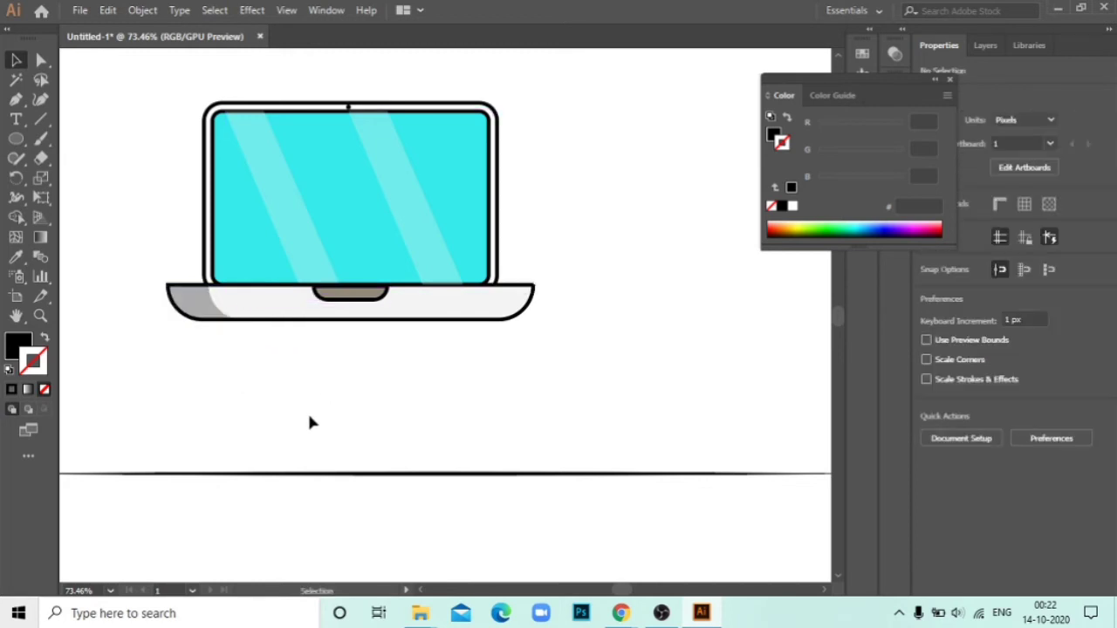
pyautogui.click(189, 301)
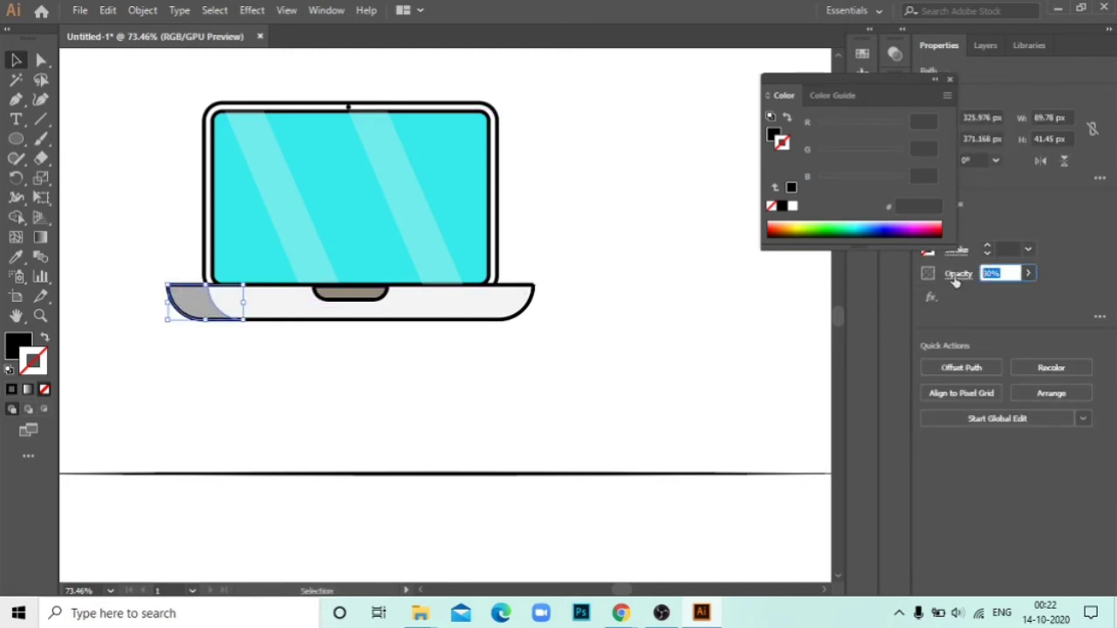
pyautogui.press('Return')
pyautogui.click(615, 275)
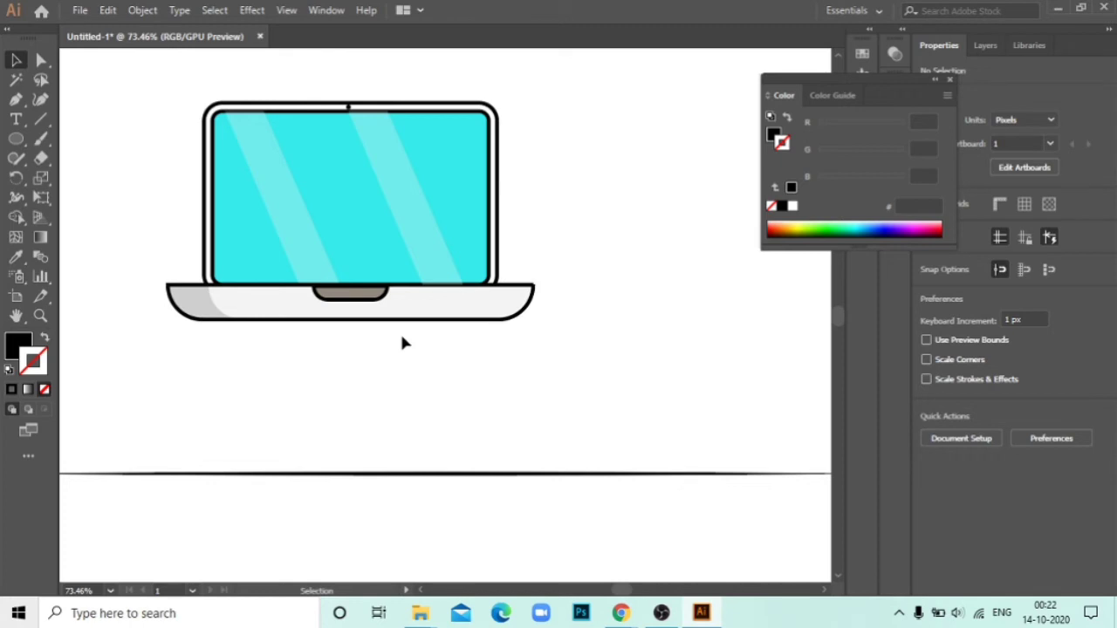
# Step: Zoom out to show the whole artboard and the plant
pyautogui.press('z')
pyautogui.keyDown('alt'); pyautogui.click(421, 373); pyautogui.keyUp('alt')
pyautogui.keyDown('alt'); pyautogui.click(591, 392); pyautogui.keyUp('alt')
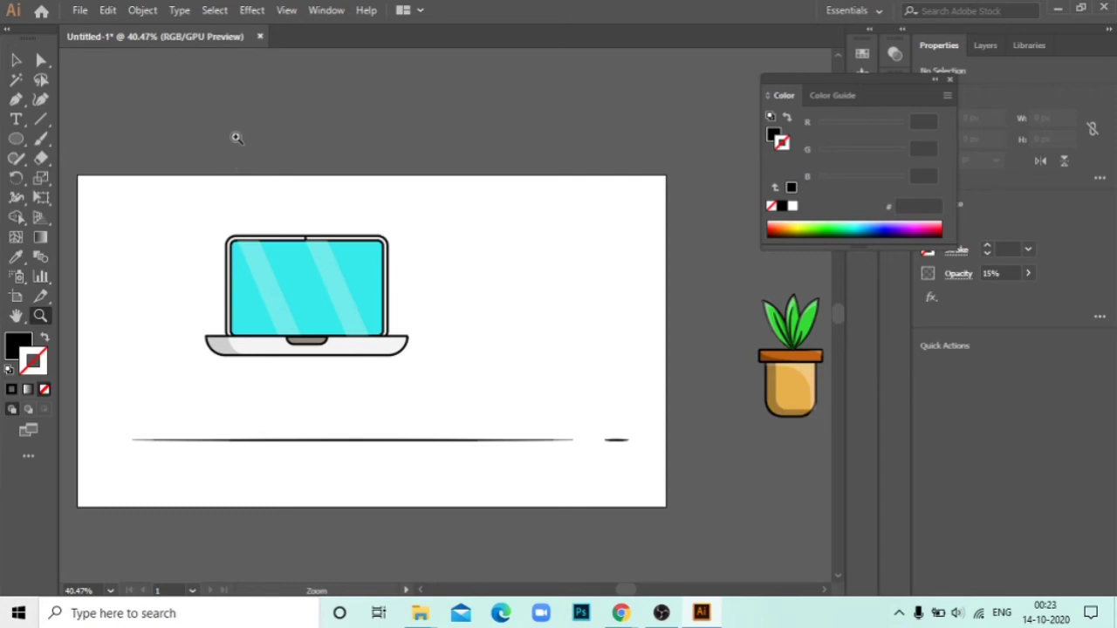
# Step: Group all laptop parts and move the group off the artboard beside the plant
pyautogui.press('v')
pyautogui.moveTo(200, 224); pyautogui.dragTo(431, 379)
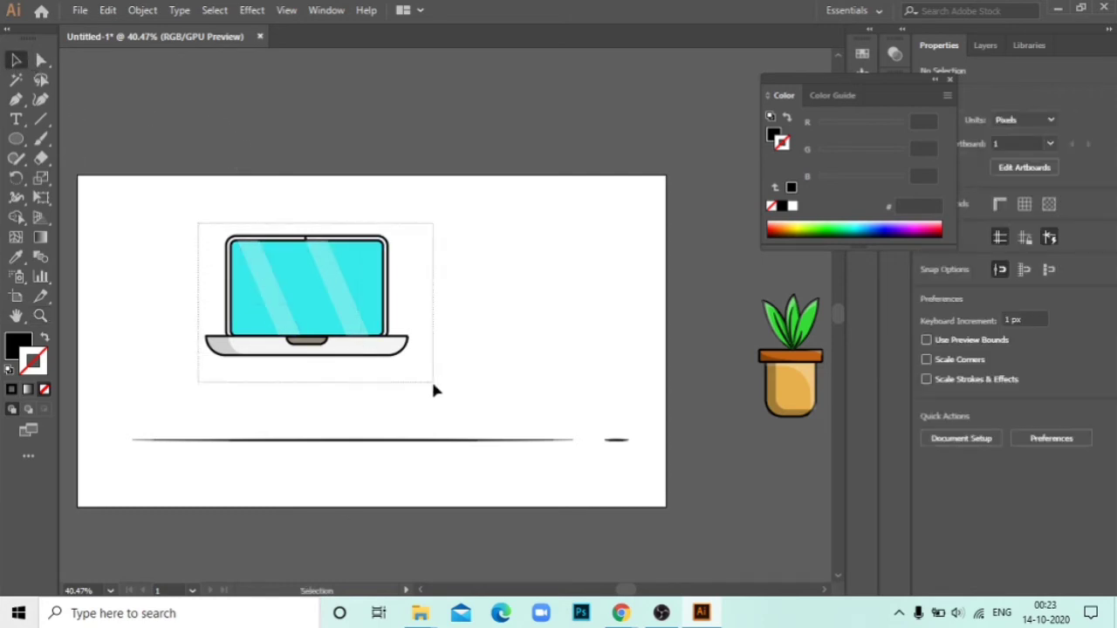
pyautogui.rightClick(431, 378)
pyautogui.click(460, 381)
pyautogui.moveTo(311, 302)
pyautogui.mouseDown()
pyautogui.moveTo(790, 262)
pyautogui.moveTo(687, 120)
pyautogui.moveTo(795, 204)
pyautogui.mouseUp()
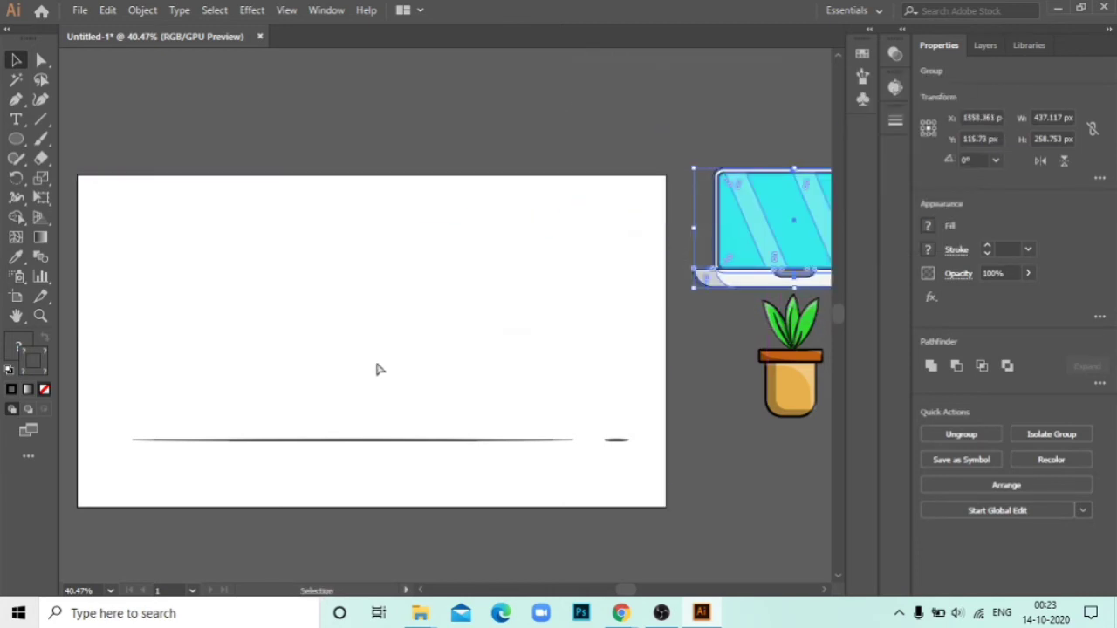
pyautogui.hotkey('ctrl', '0')
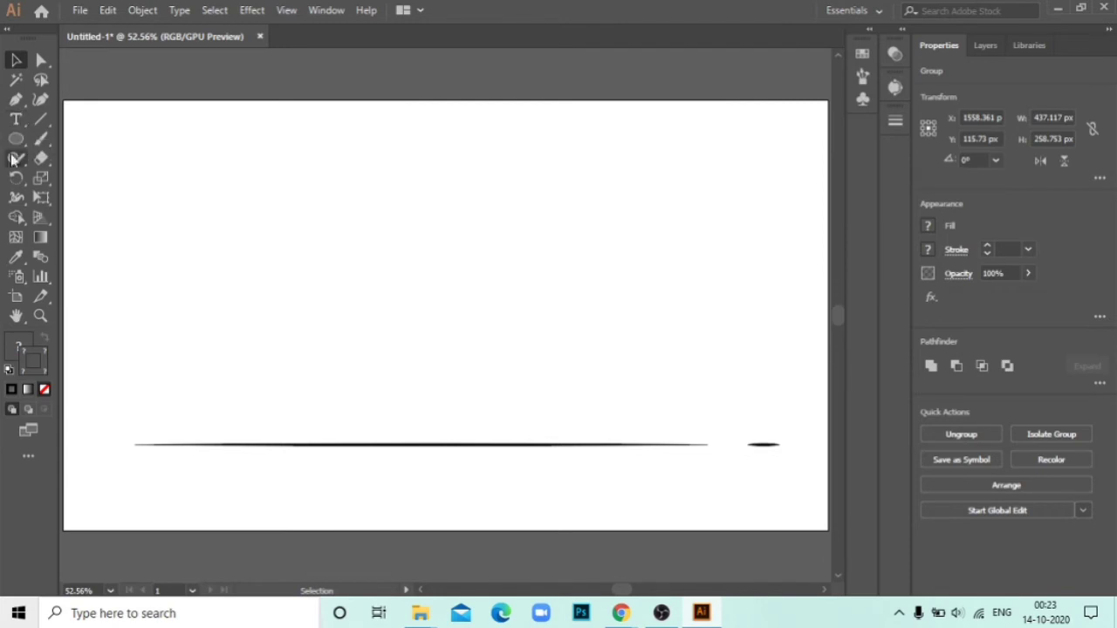
# Step: Draw a rectangle above the line with deeply rounded bottom and slightly rounded top corners
pyautogui.click(16, 140)
pyautogui.moveTo(16, 139); pyautogui.dragTo(55, 146)
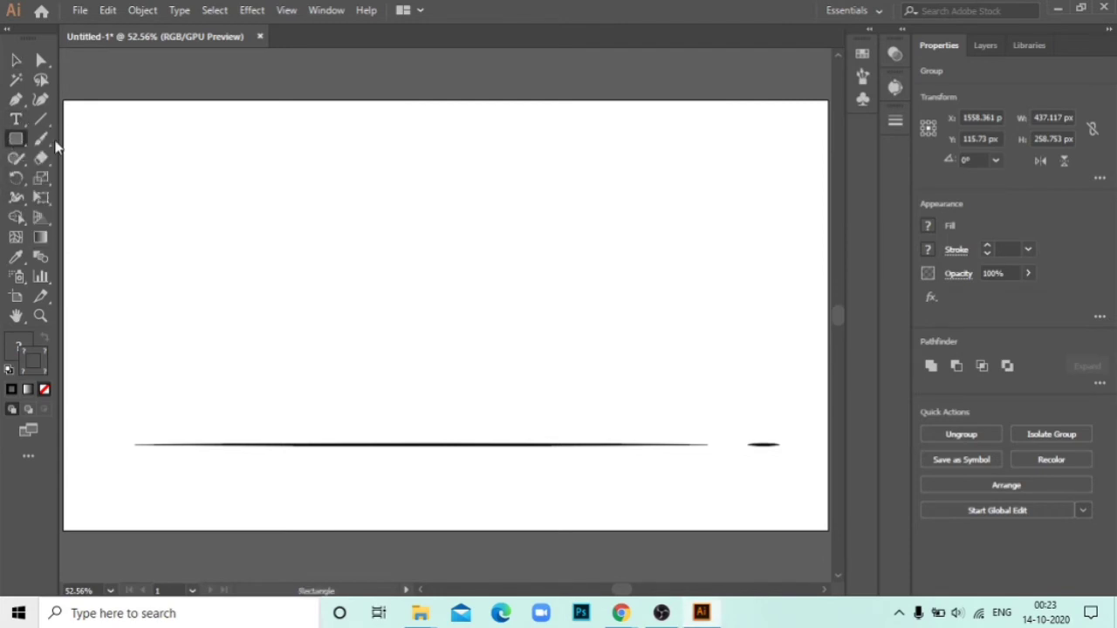
pyautogui.moveTo(329, 213); pyautogui.dragTo(466, 367)
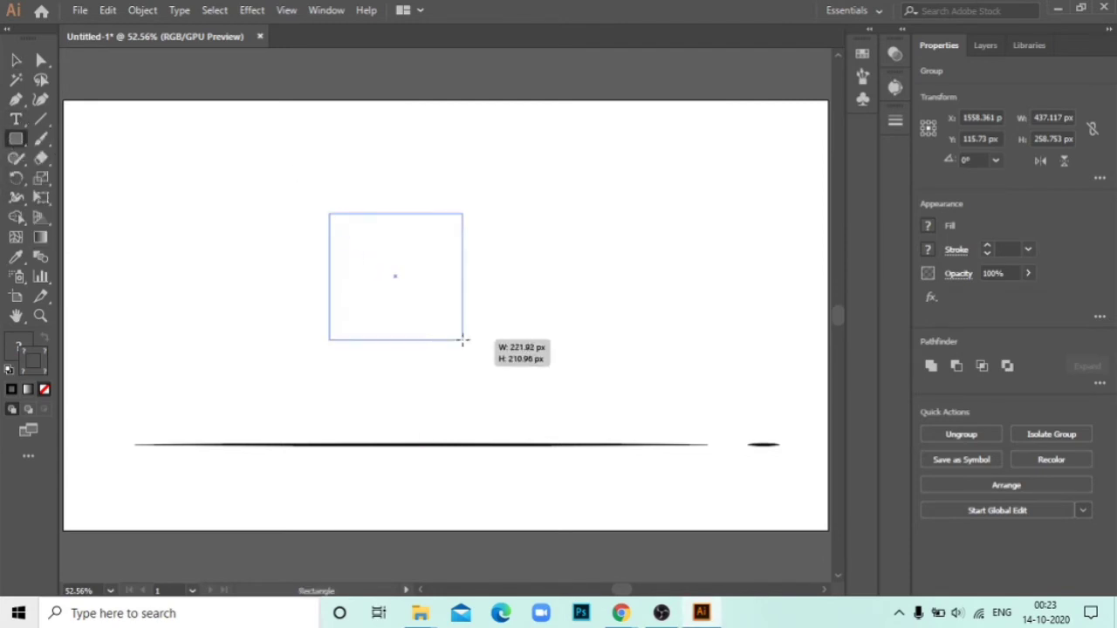
pyautogui.click(40, 60)
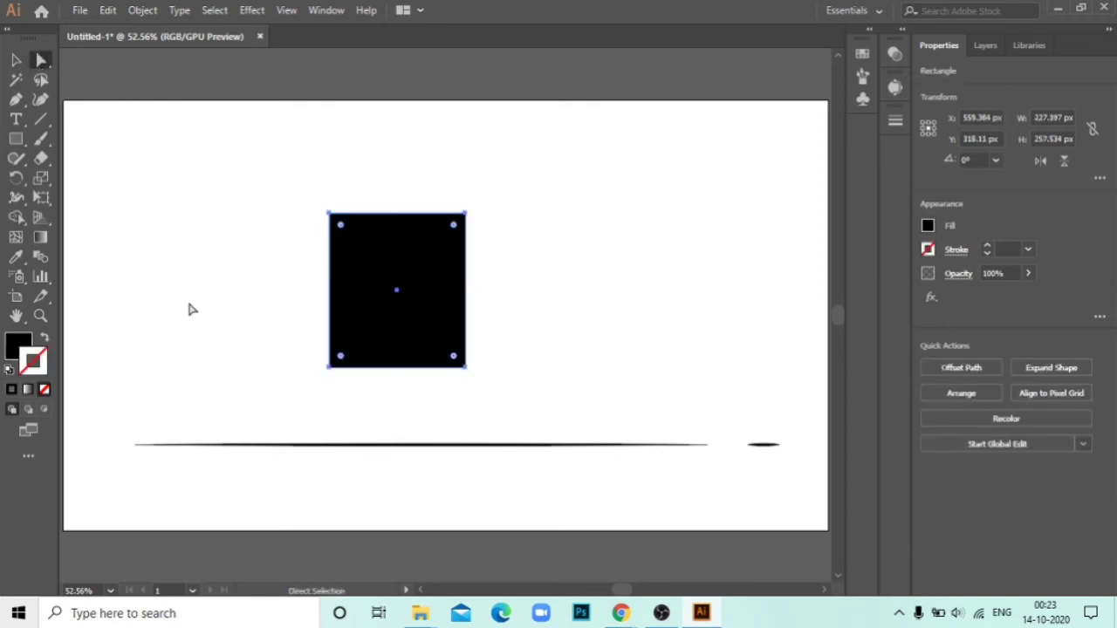
pyautogui.moveTo(187, 313); pyautogui.dragTo(473, 404)
pyautogui.moveTo(453, 355)
pyautogui.mouseDown()
pyautogui.moveTo(404, 312)
pyautogui.moveTo(417, 323)
pyautogui.mouseUp()
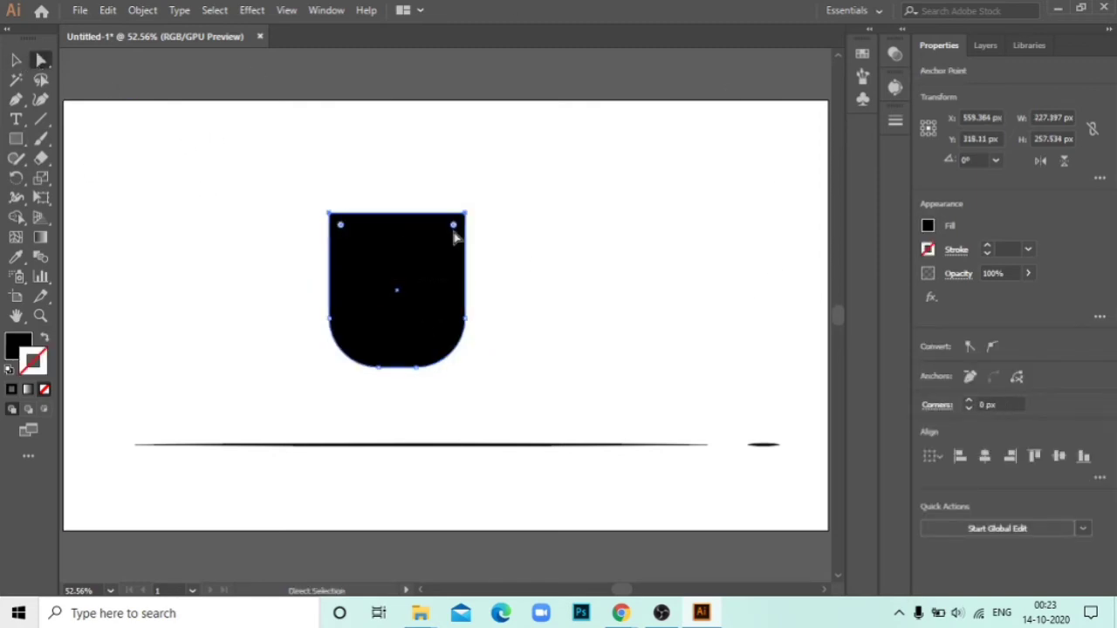
pyautogui.moveTo(453, 227); pyautogui.dragTo(449, 231)
# Step: Give the mug body a white fill and a 4 pt black outline
pyautogui.click(44, 340)
pyautogui.doubleClick(35, 360)
pyautogui.click(500, 242)
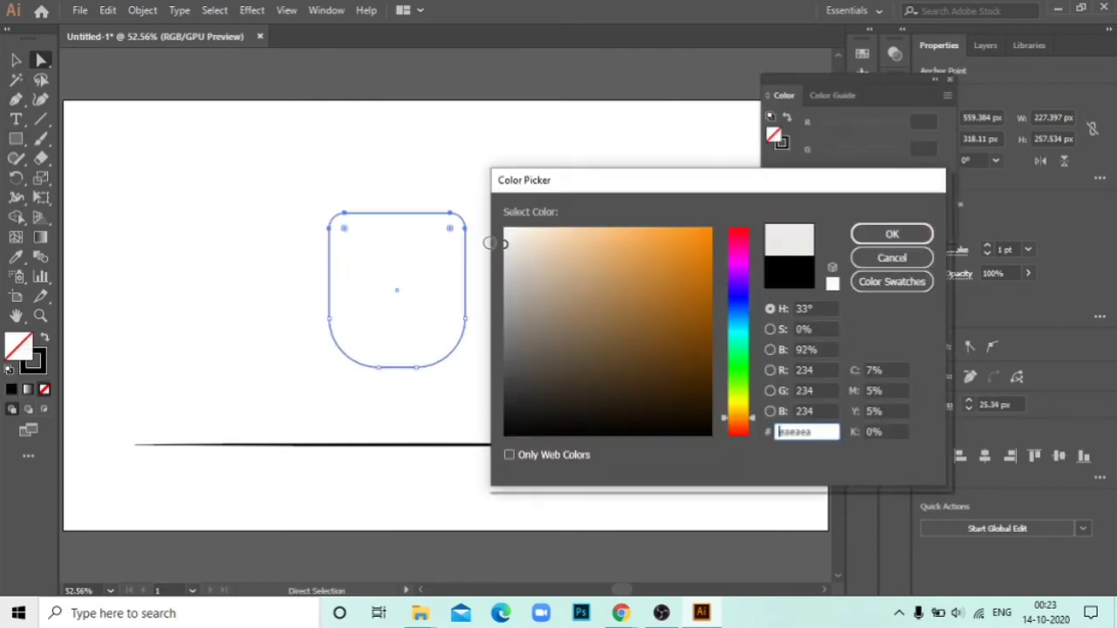
pyautogui.click(893, 232)
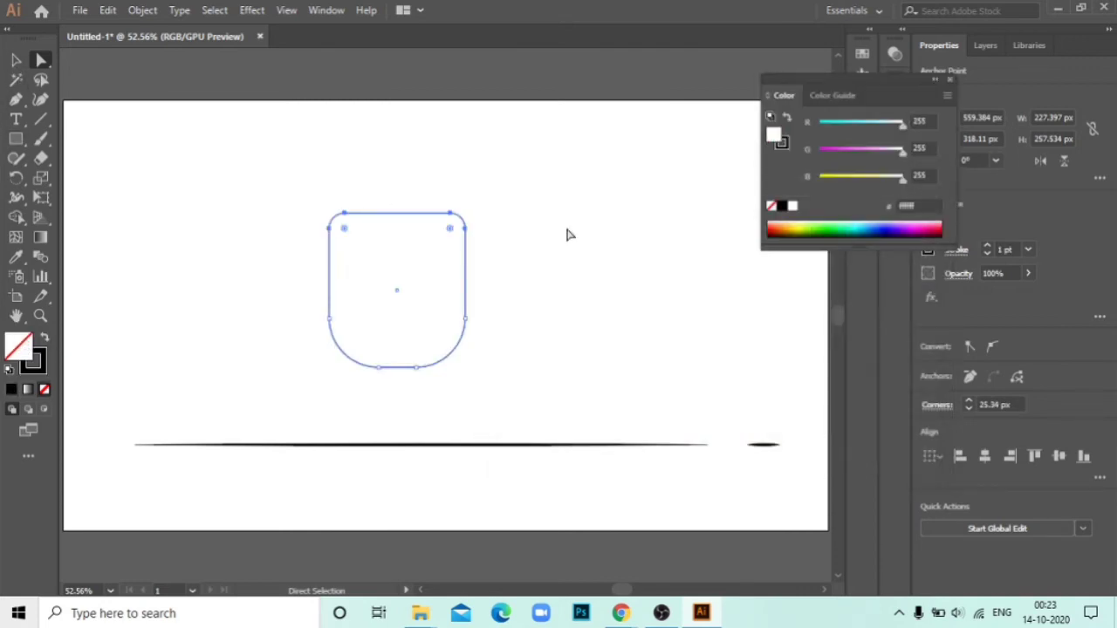
pyautogui.click(987, 250)
pyautogui.click(987, 250)
pyautogui.click(707, 253)
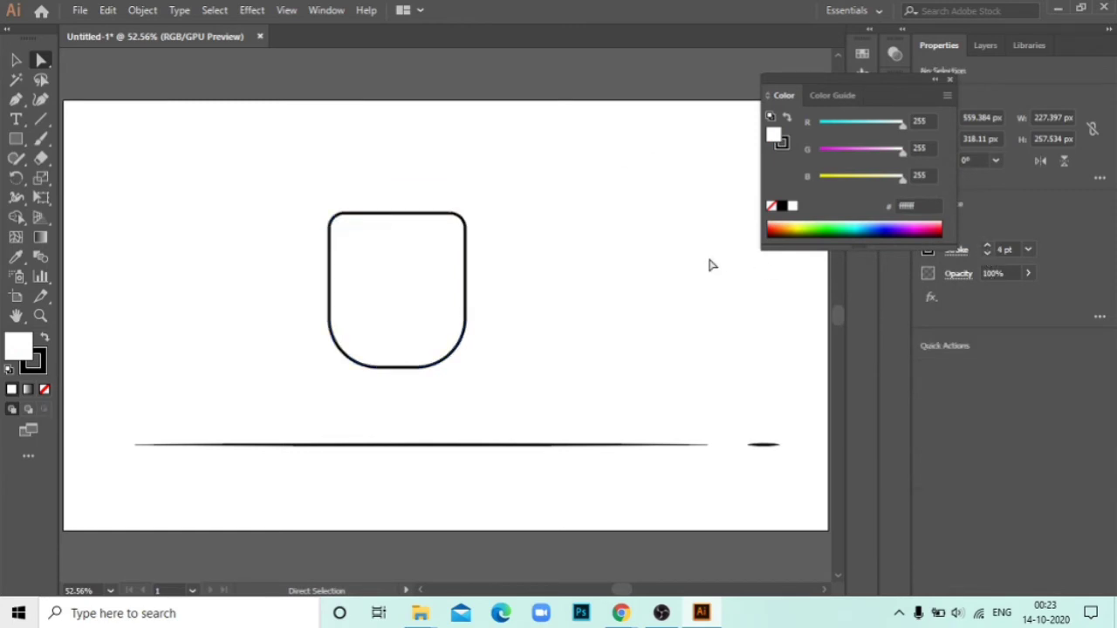
pyautogui.click(19, 100)
pyautogui.click(466, 253)
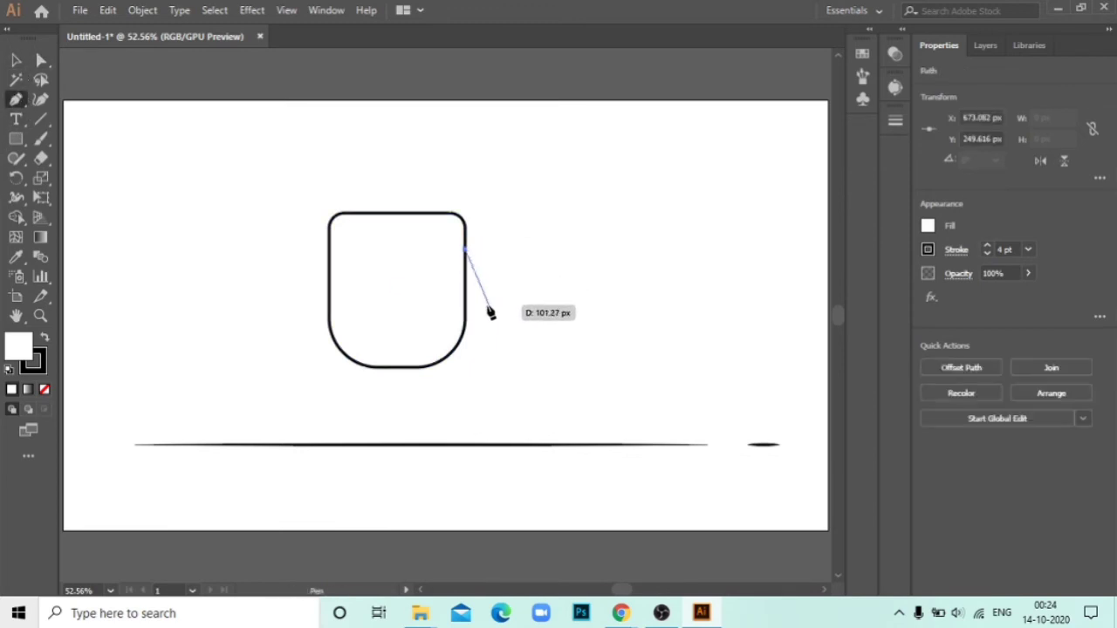
pyautogui.moveTo(467, 308)
pyautogui.mouseDown()
pyautogui.moveTo(334, 327)
pyautogui.moveTo(365, 352)
pyautogui.moveTo(163, 174)
pyautogui.mouseUp()
pyautogui.hotkey('ctrl', 'z')
pyautogui.moveTo(16, 138); pyautogui.dragTo(63, 186)
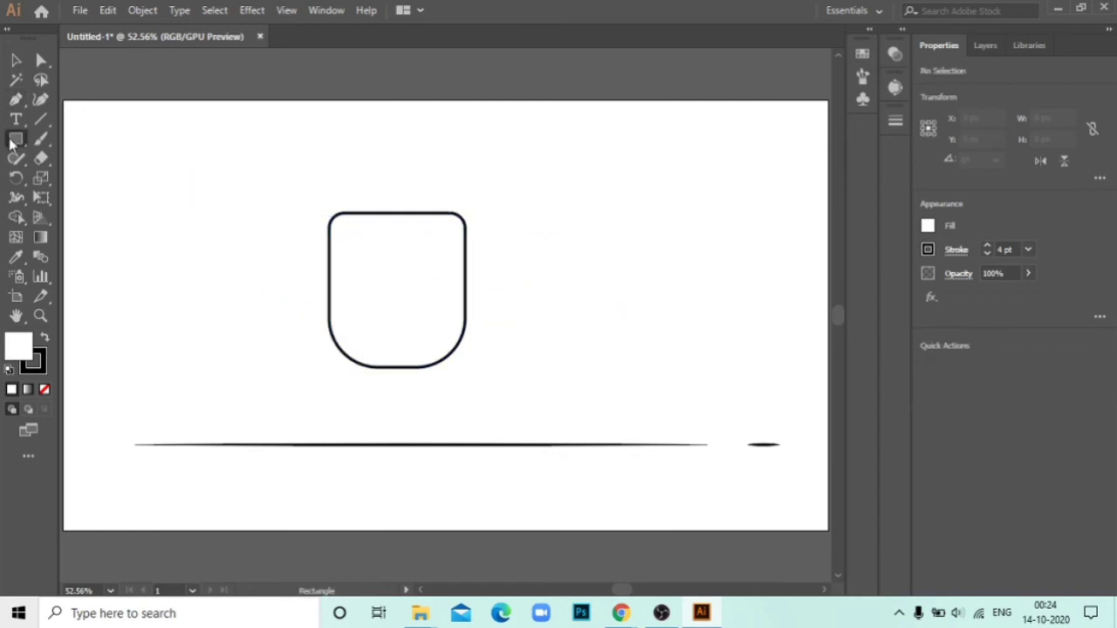
pyautogui.moveTo(582, 221); pyautogui.dragTo(726, 366)
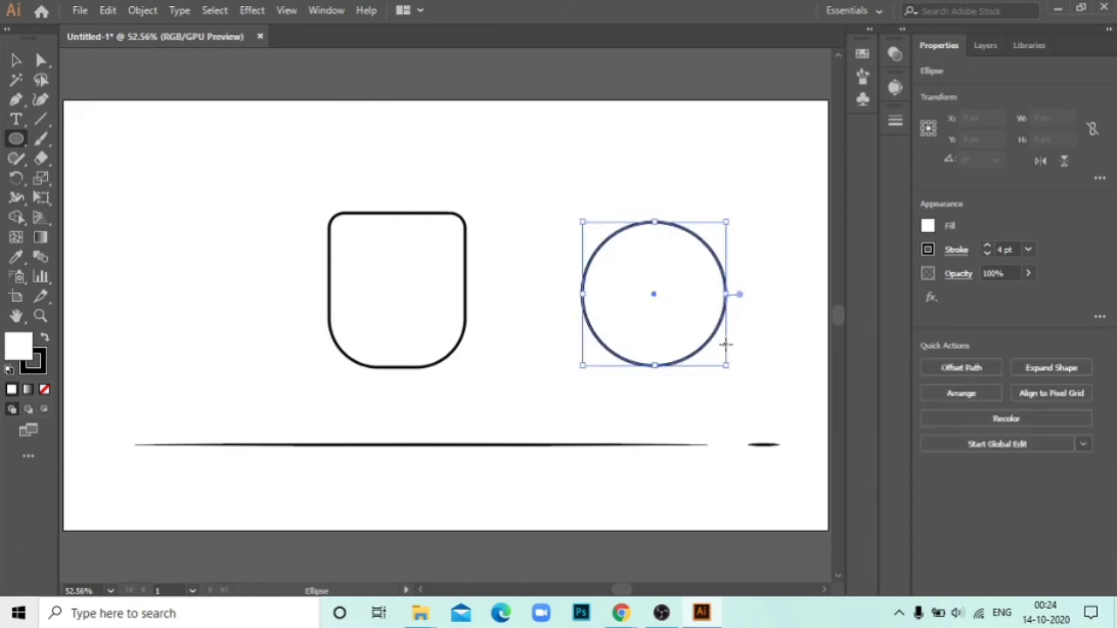
pyautogui.click(41, 60)
pyautogui.click(581, 294)
pyautogui.press('Delete')
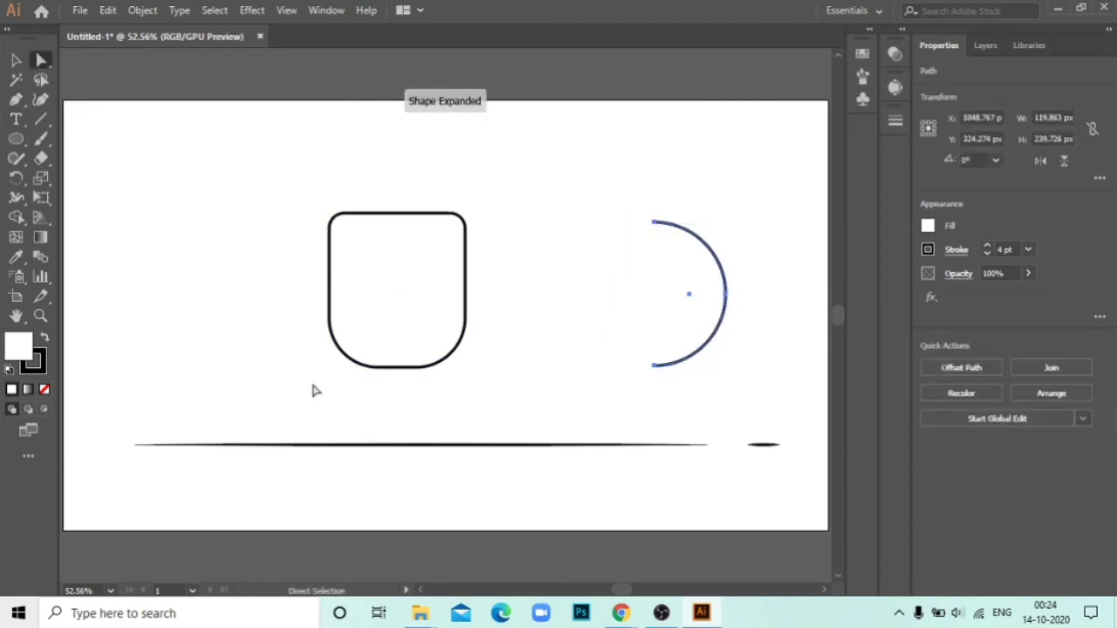
pyautogui.click(16, 59)
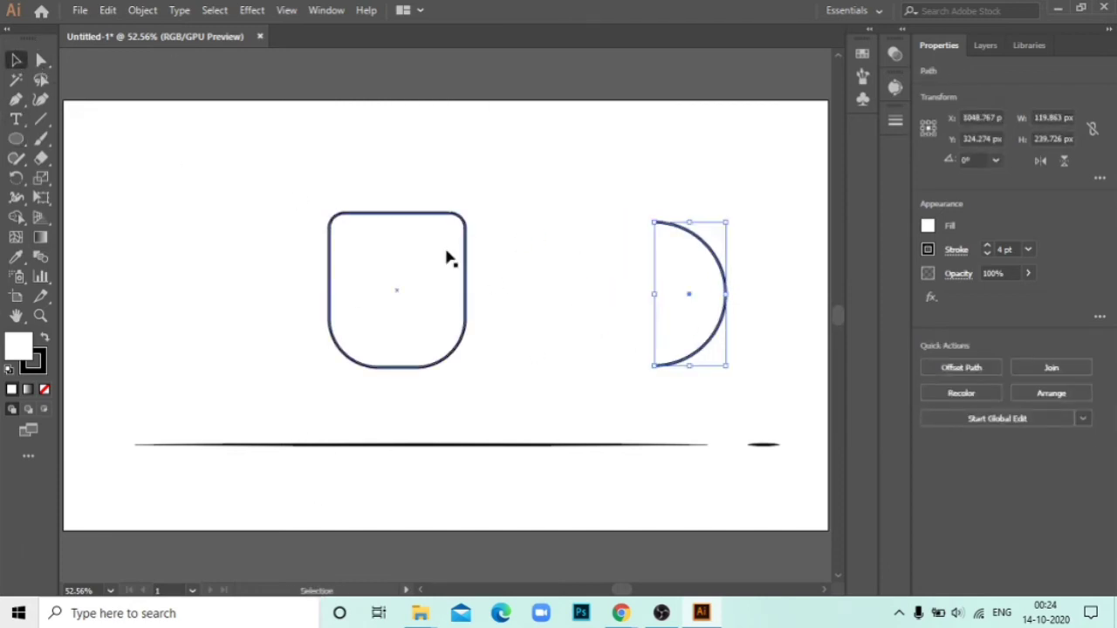
pyautogui.click(16, 99)
pyautogui.click(656, 225)
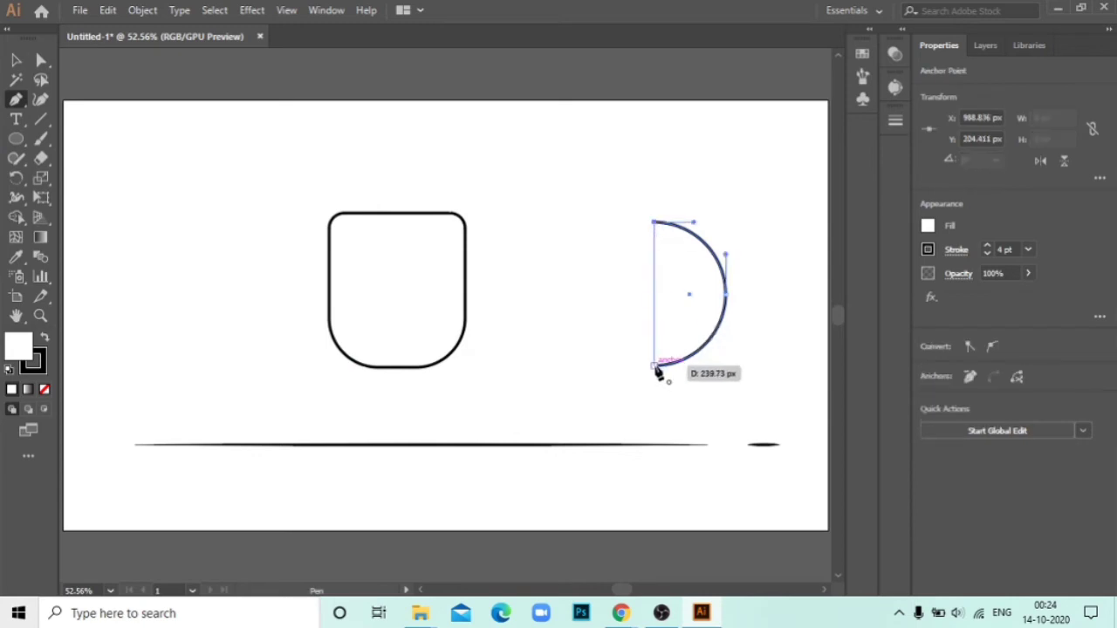
pyautogui.click(653, 365)
pyautogui.click(16, 61)
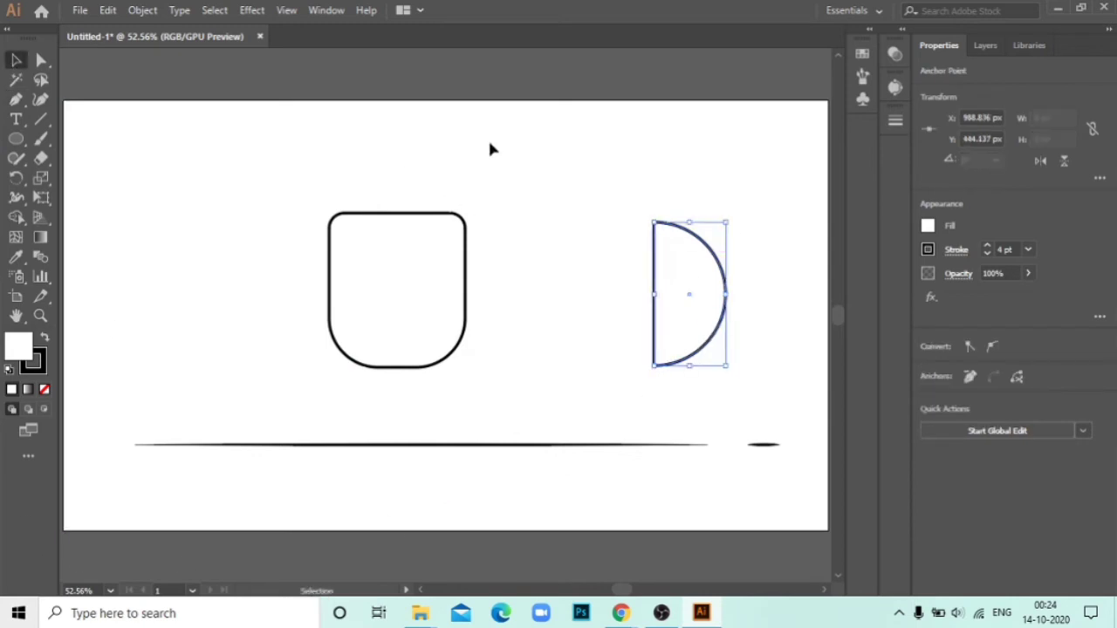
pyautogui.click(142, 10)
pyautogui.moveTo(280, 378)
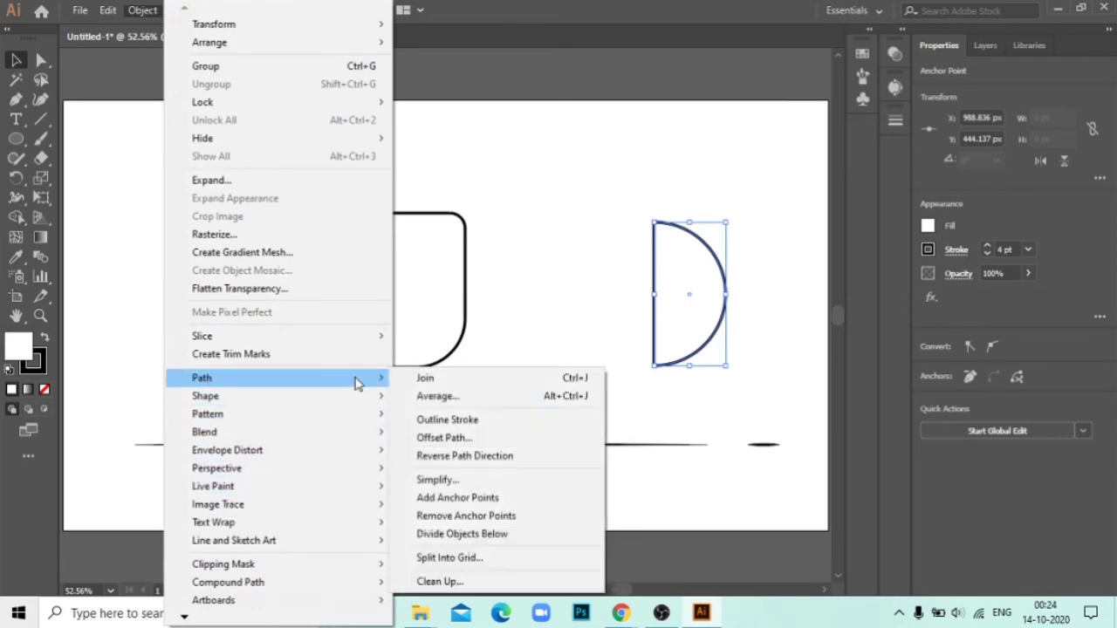
pyautogui.click(499, 441)
pyautogui.click(646, 358)
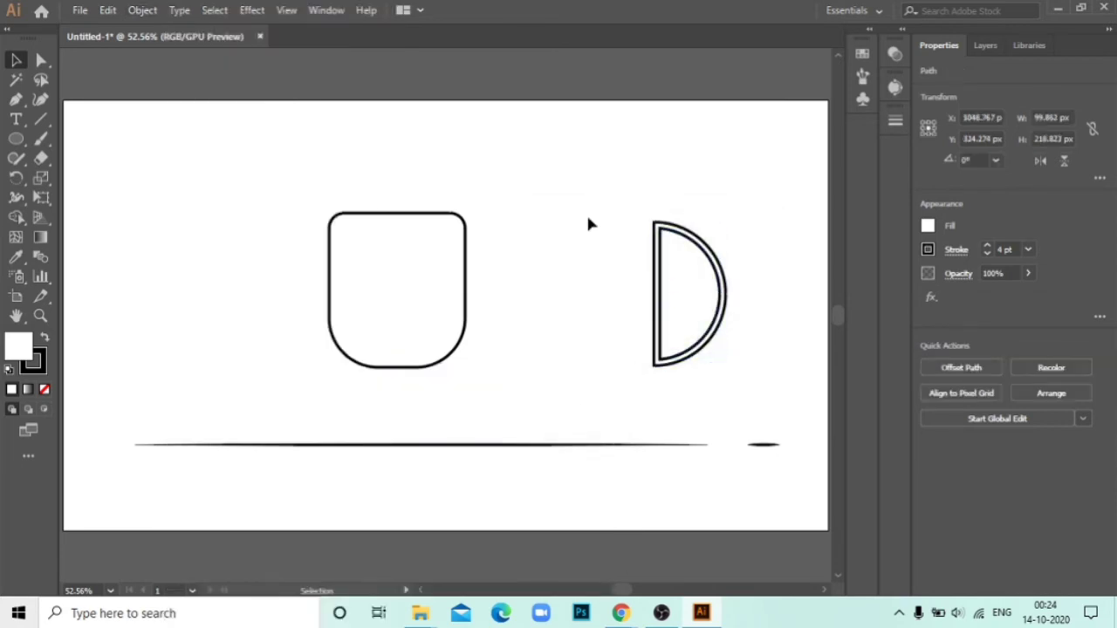
pyautogui.click(585, 218)
pyautogui.click(41, 59)
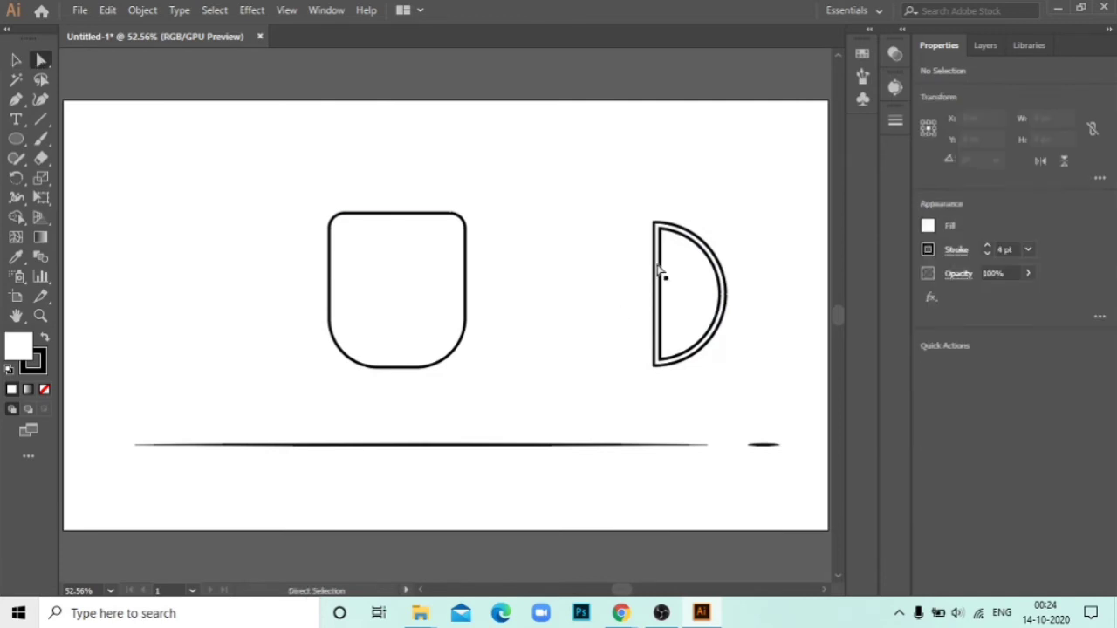
pyautogui.click(660, 274)
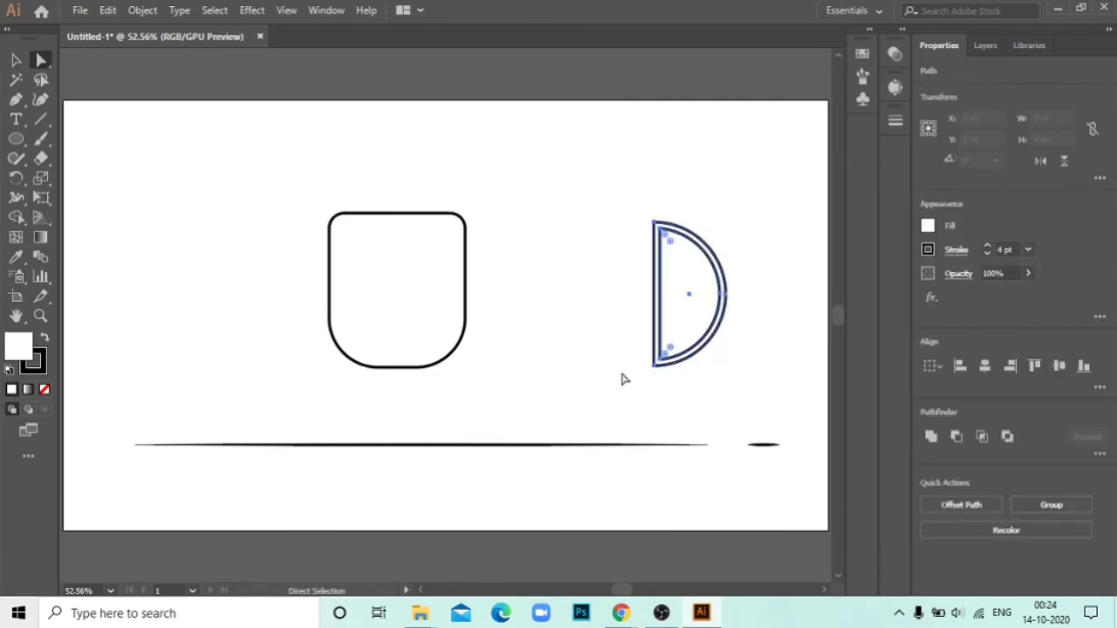
pyautogui.click(16, 63)
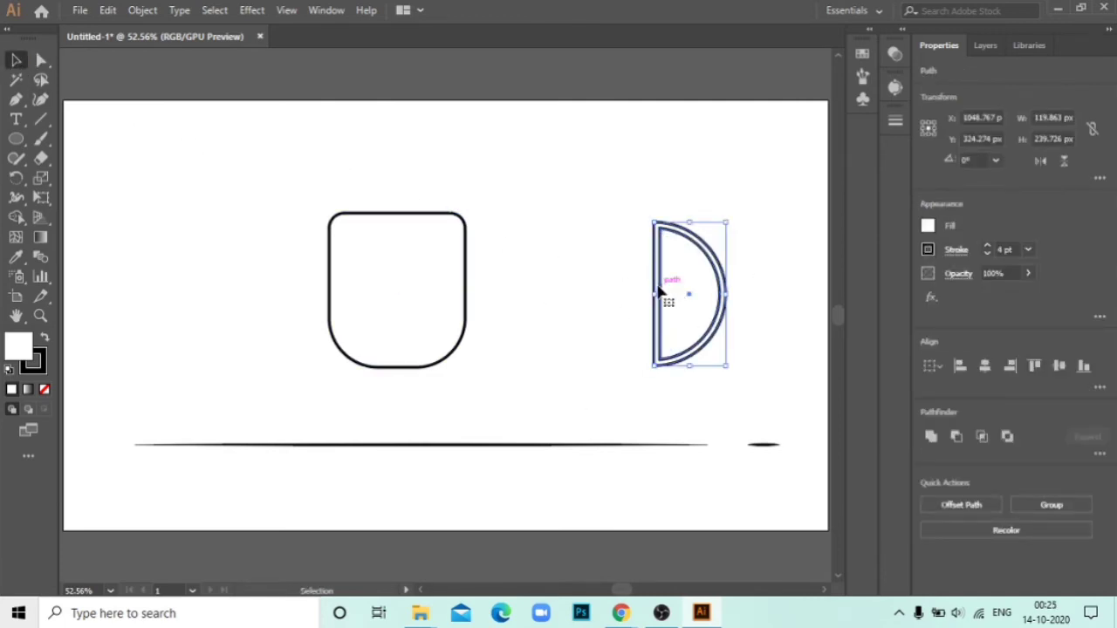
pyautogui.moveTo(660, 292); pyautogui.dragTo(515, 305)
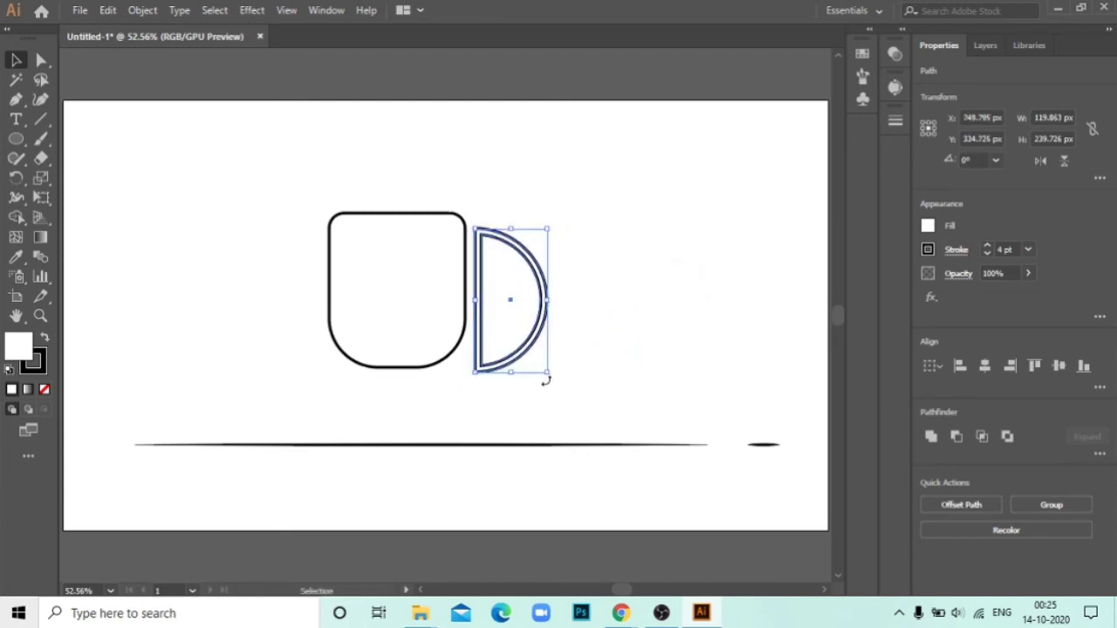
pyautogui.moveTo(543, 373)
pyautogui.mouseDown()
pyautogui.moveTo(541, 346)
pyautogui.moveTo(491, 281)
pyautogui.mouseUp()
pyautogui.click(574, 263)
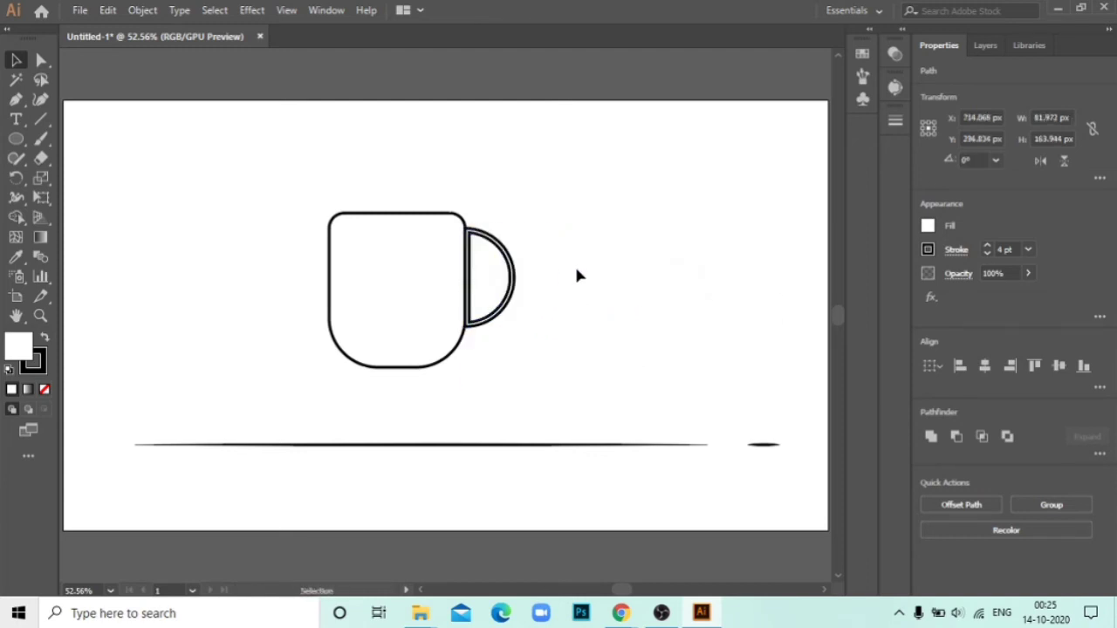
pyautogui.press('z')
pyautogui.click(498, 319)
pyautogui.click(629, 401)
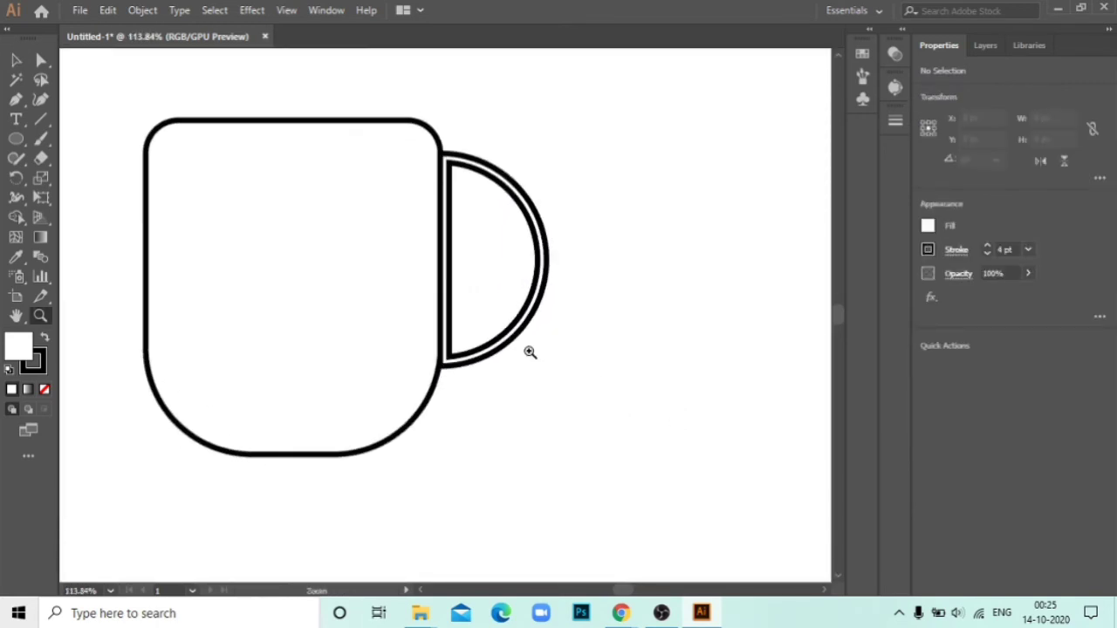
pyautogui.click(584, 412)
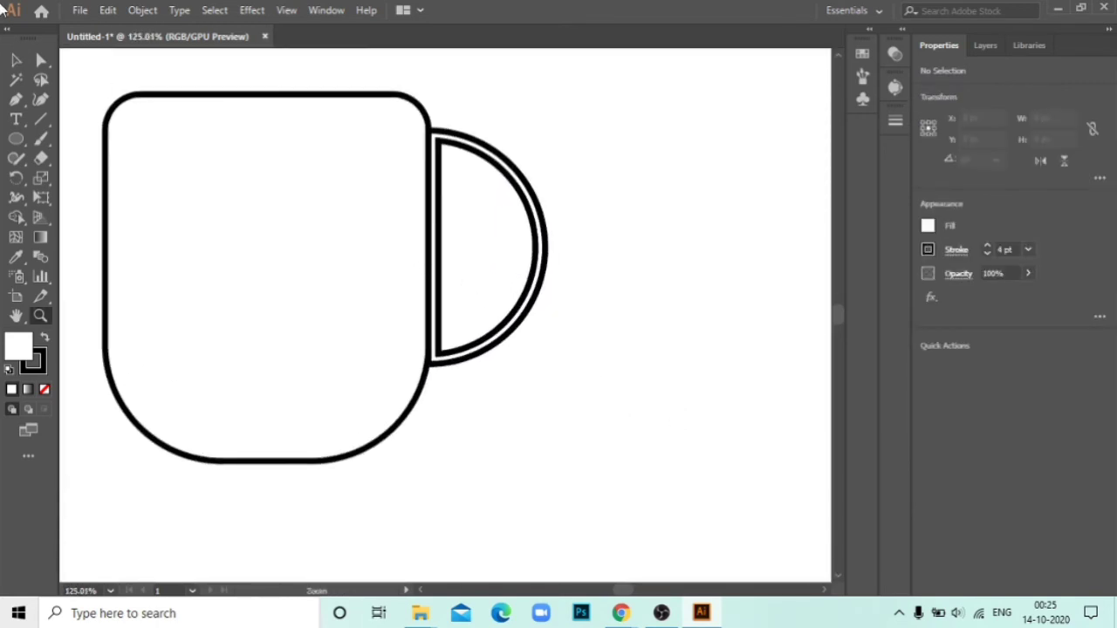
pyautogui.press('a')
pyautogui.click(430, 312)
pyautogui.click(428, 344)
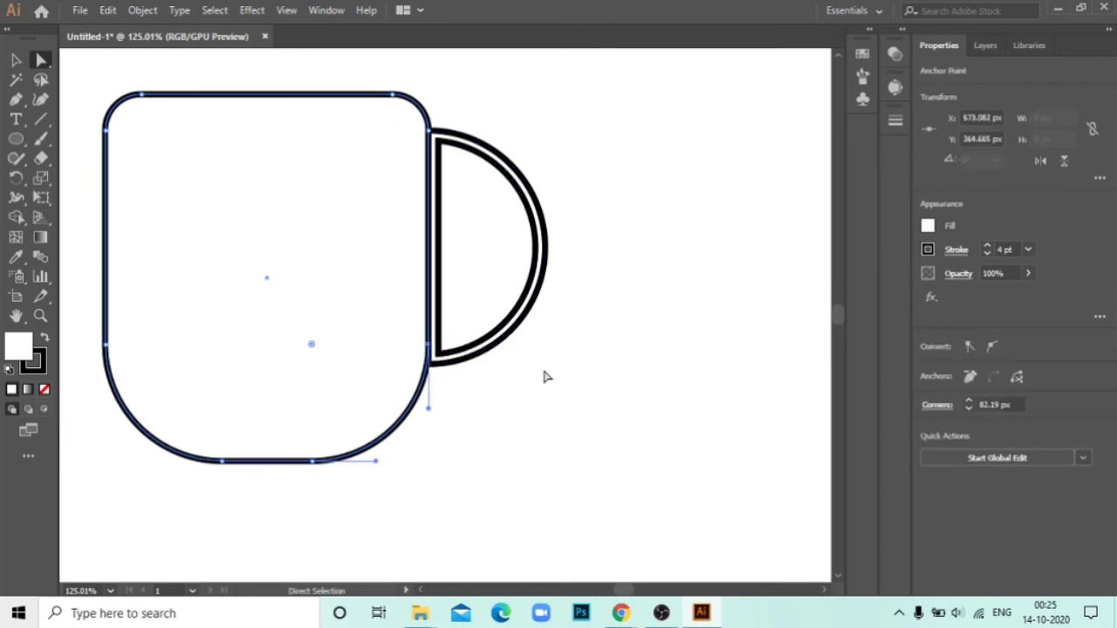
pyautogui.press('Delete')
pyautogui.hotkey('ctrl', 'z')
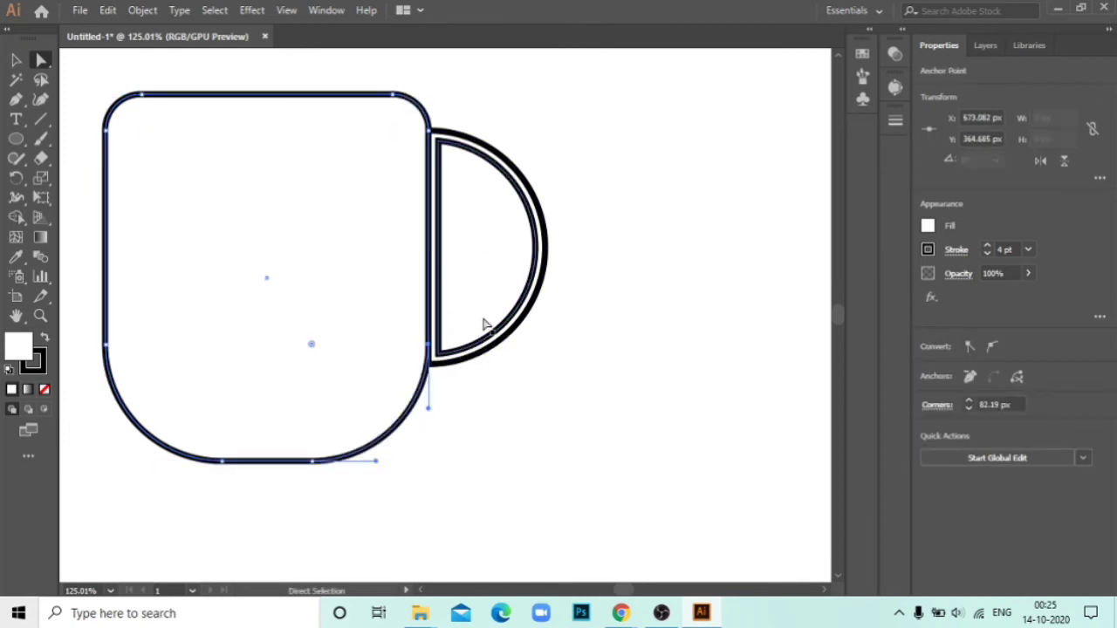
pyautogui.click(481, 326)
pyautogui.press('Delete')
pyautogui.press('Delete')
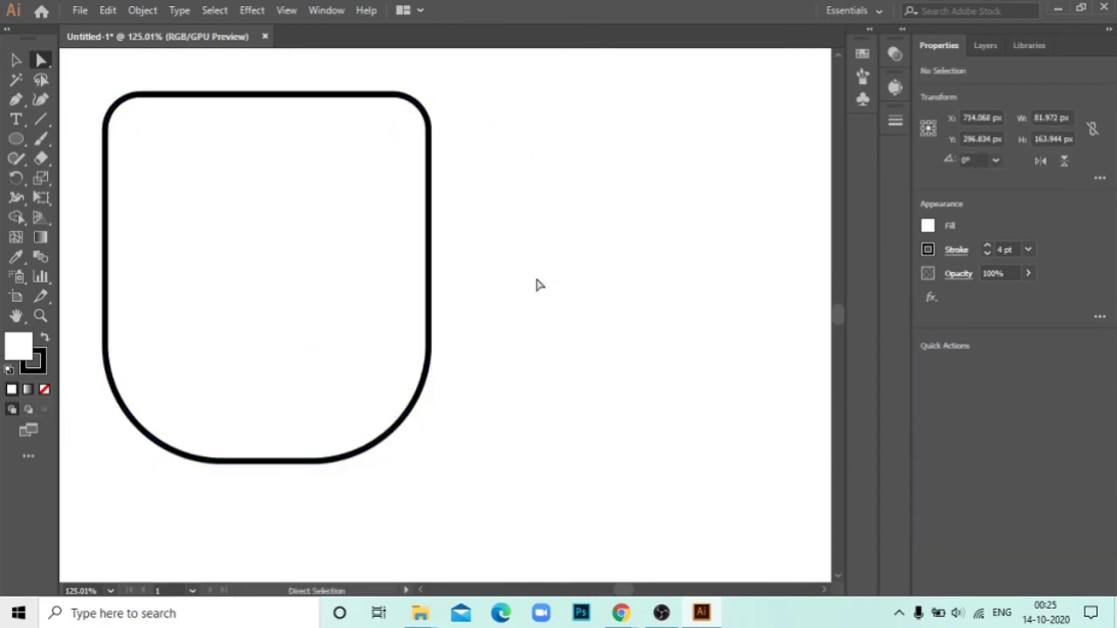
# Step: Zoom out and draw a circle to the right of the mug
pyautogui.press('z')
pyautogui.moveTo(543, 546); pyautogui.dragTo(157, 258)
pyautogui.moveTo(612, 530); pyautogui.dragTo(434, 372)
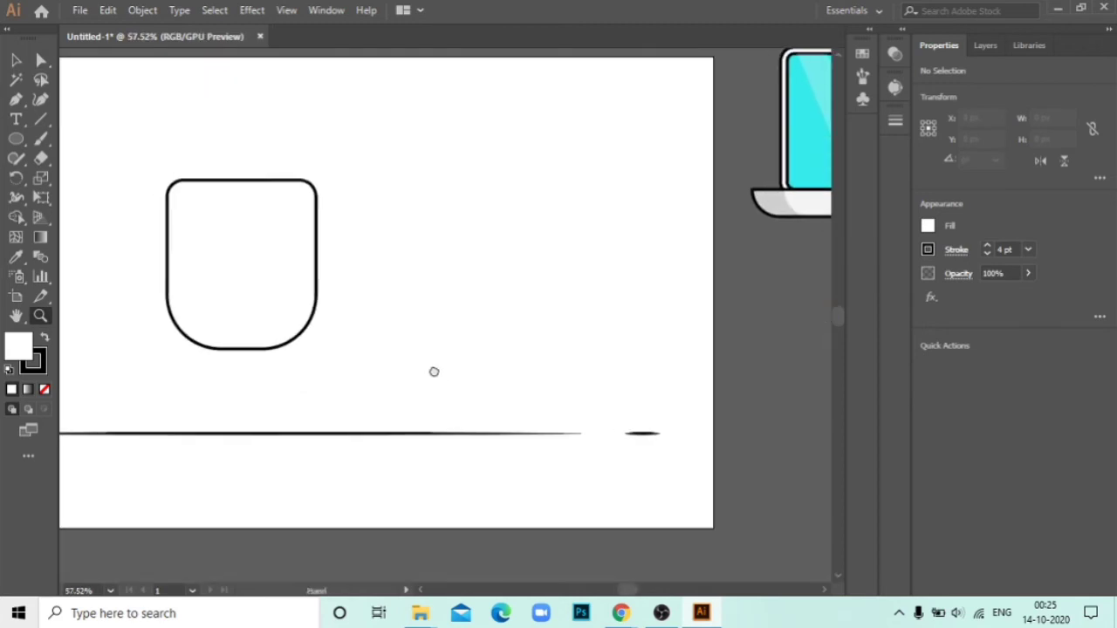
pyautogui.click(15, 139)
pyautogui.moveTo(419, 204); pyautogui.dragTo(564, 350)
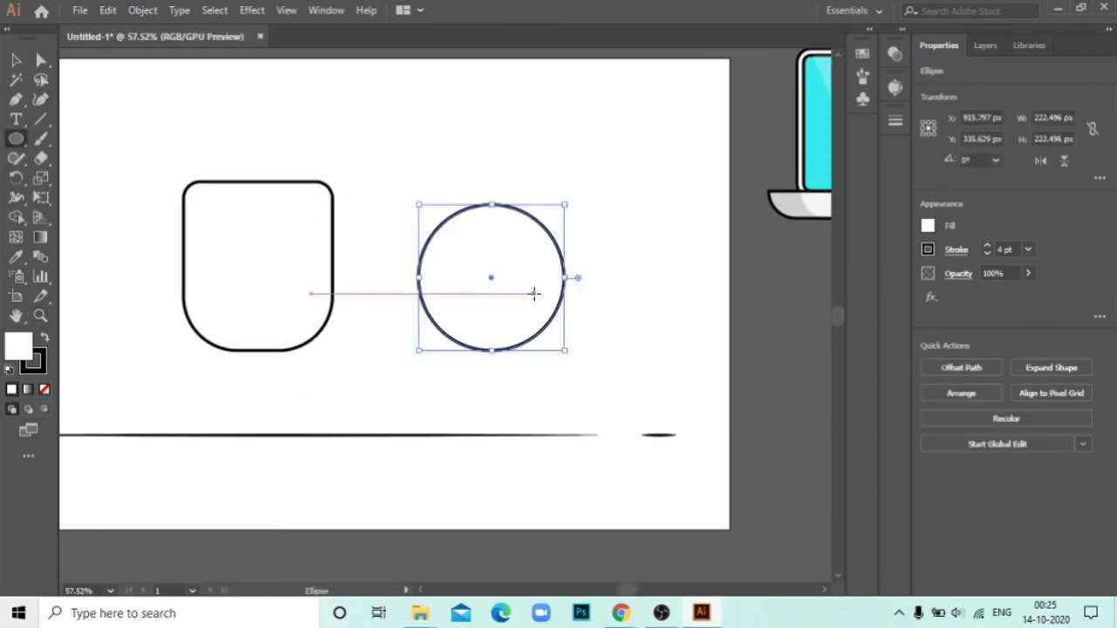
# Step: Delete the circle's left anchor point to turn it into a semicircle
pyautogui.press('a')
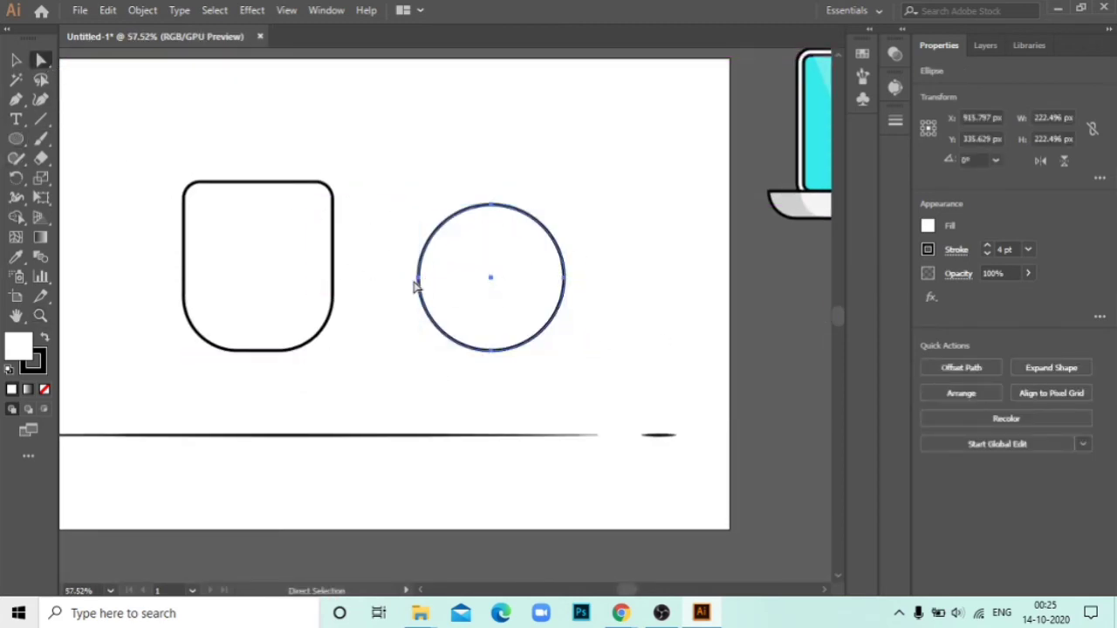
pyautogui.click(418, 322)
pyautogui.click(440, 337)
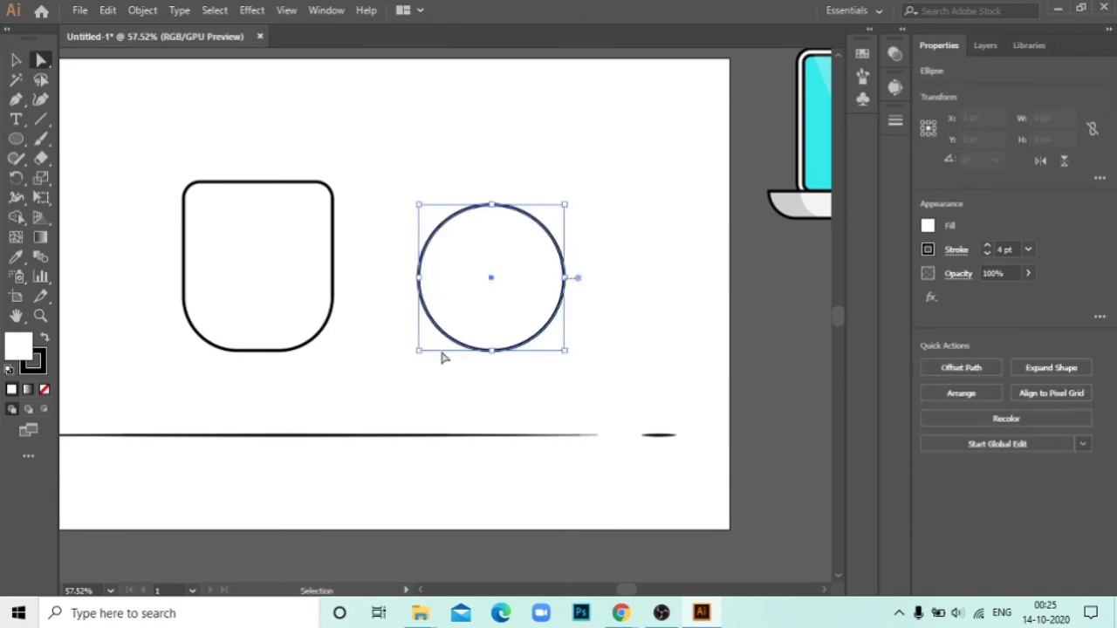
pyautogui.click(418, 277)
pyautogui.press('Delete')
pyautogui.click(477, 236)
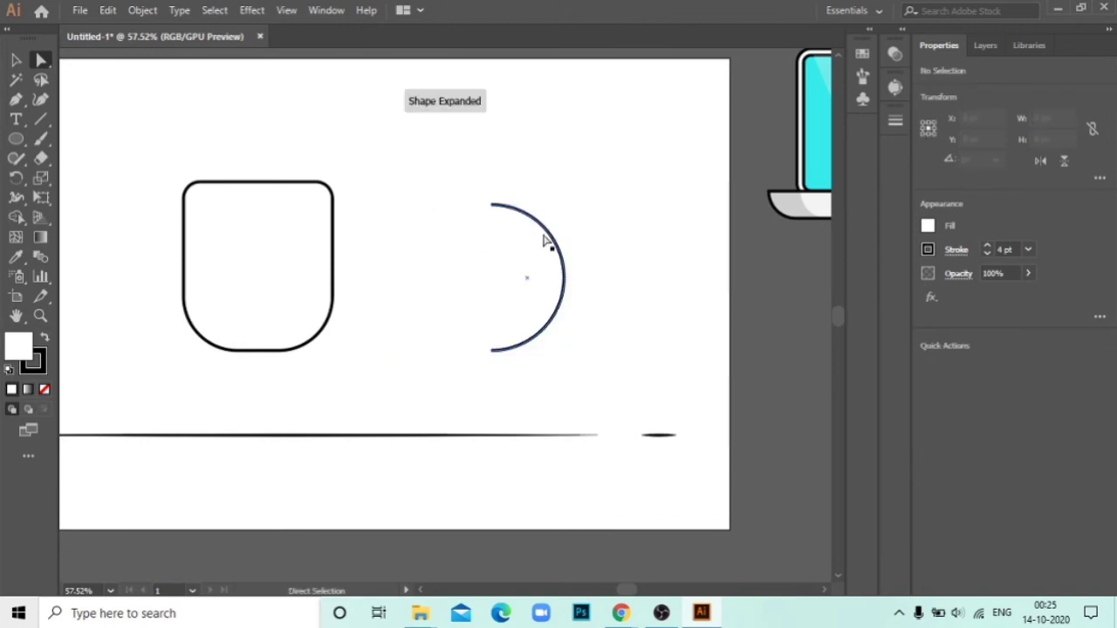
# Step: Scale the semicircle to about 85 × 170 px and attach it to the mug's right side
pyautogui.press('v')
pyautogui.click(558, 291)
pyautogui.moveTo(563, 352); pyautogui.dragTo(548, 315)
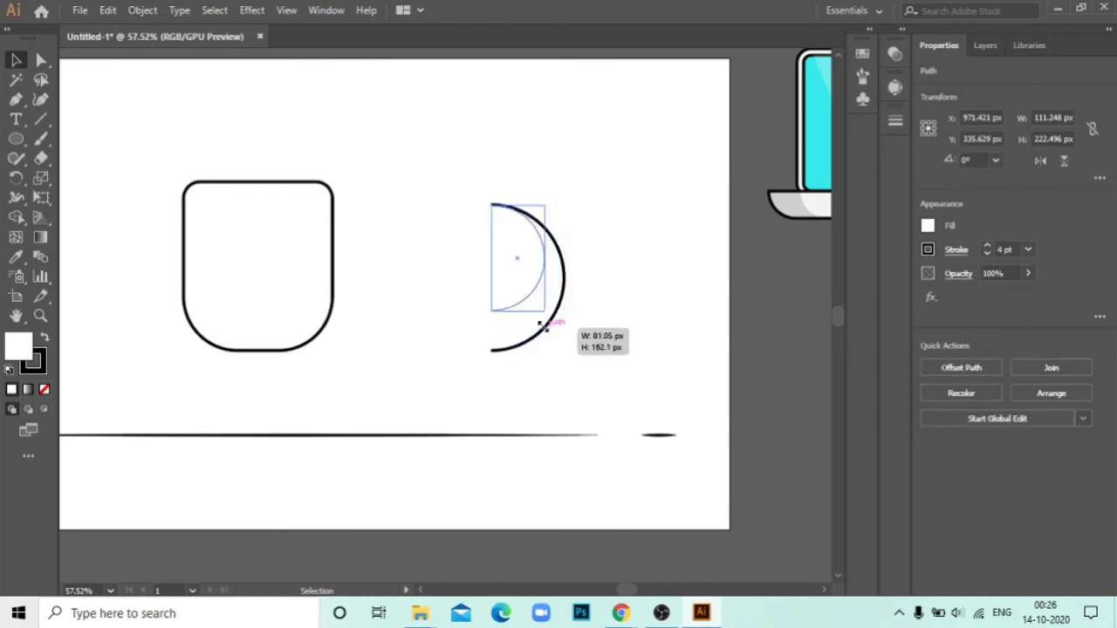
pyautogui.moveTo(516, 262); pyautogui.dragTo(357, 262)
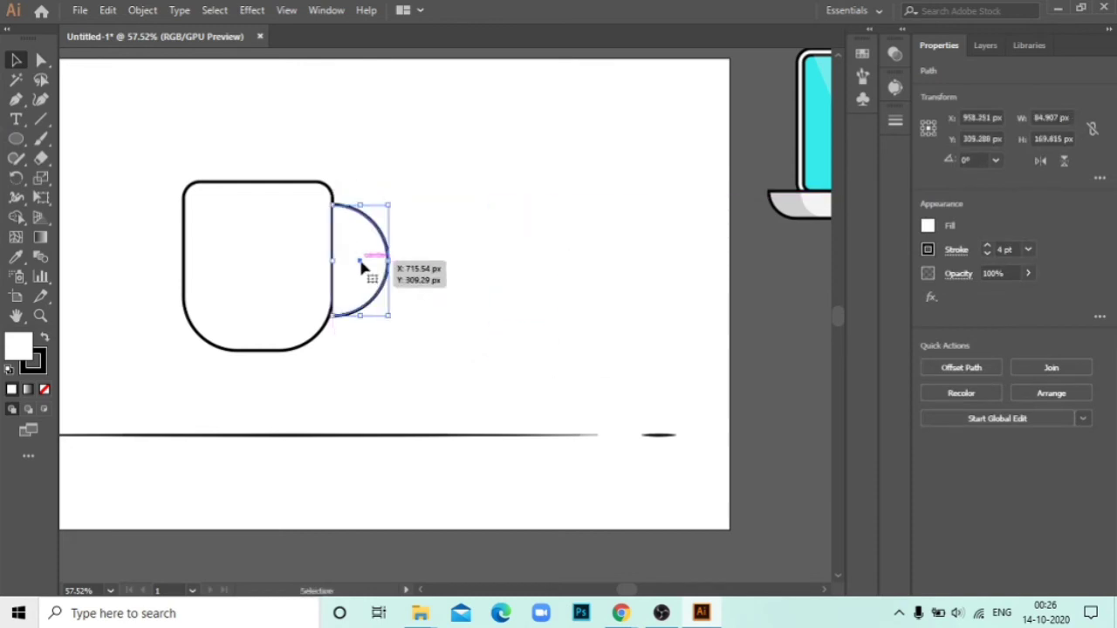
pyautogui.click(468, 288)
pyautogui.click(356, 253)
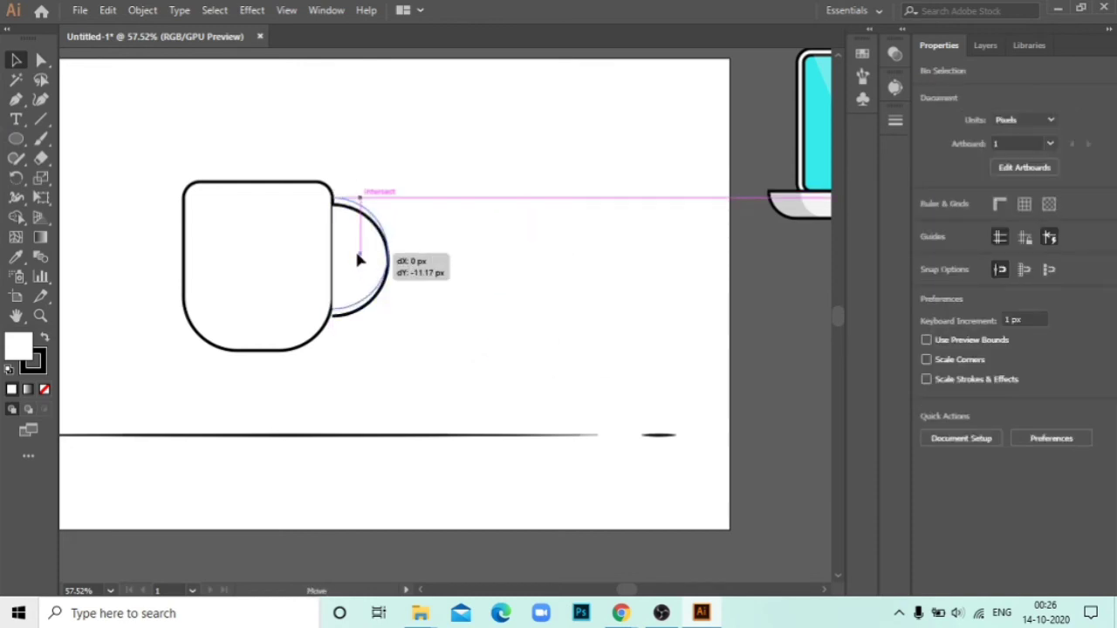
pyautogui.click(416, 364)
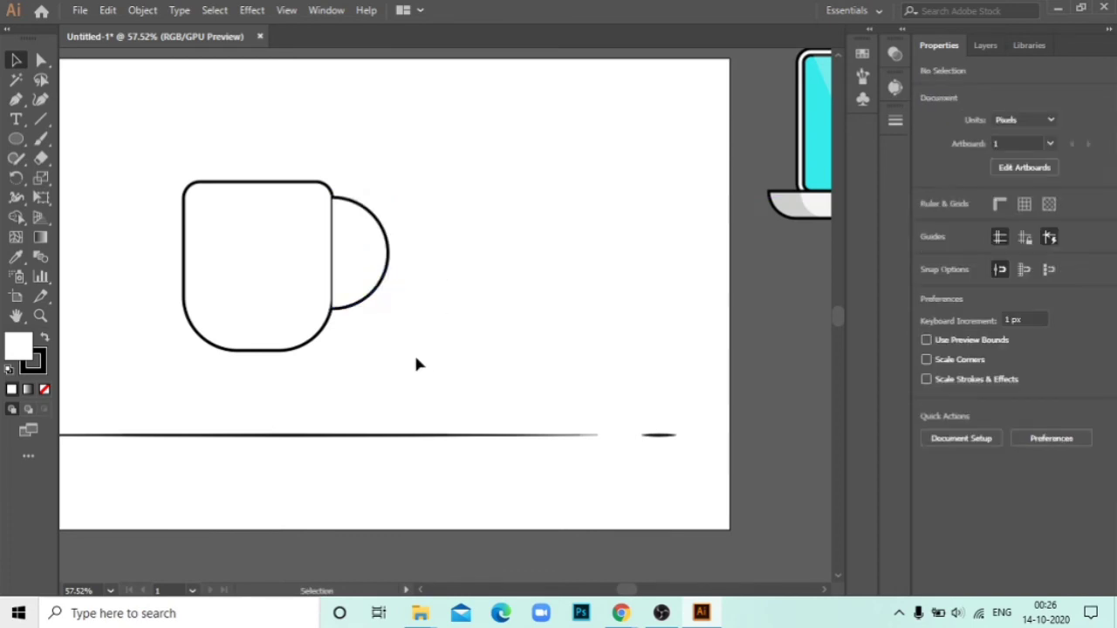
# Step: Offset Path the handle, then resize and align the copy into a ring-shaped handle
pyautogui.rightClick(384, 242)
pyautogui.click(954, 370)
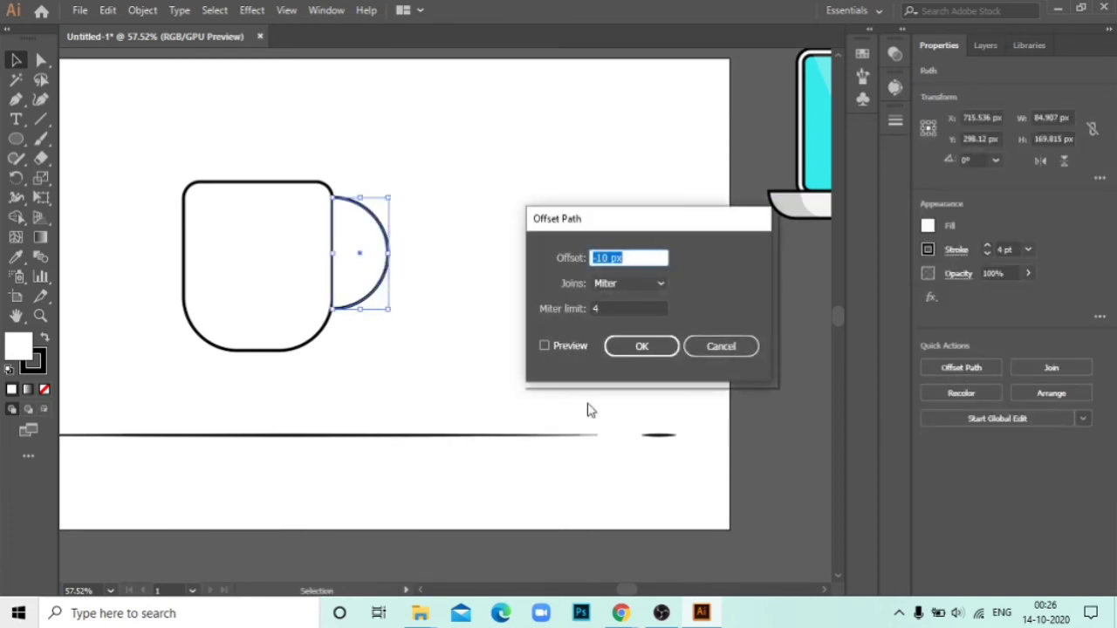
pyautogui.click(642, 345)
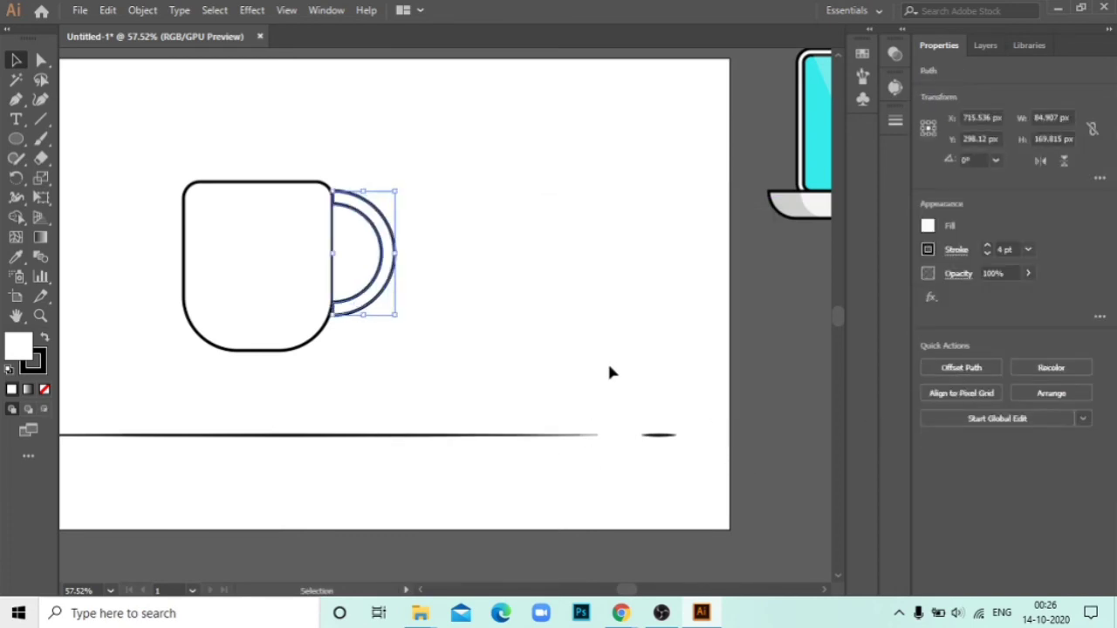
pyautogui.click(640, 475)
pyautogui.click(398, 275)
pyautogui.moveTo(395, 314); pyautogui.dragTo(361, 278)
pyautogui.click(387, 250)
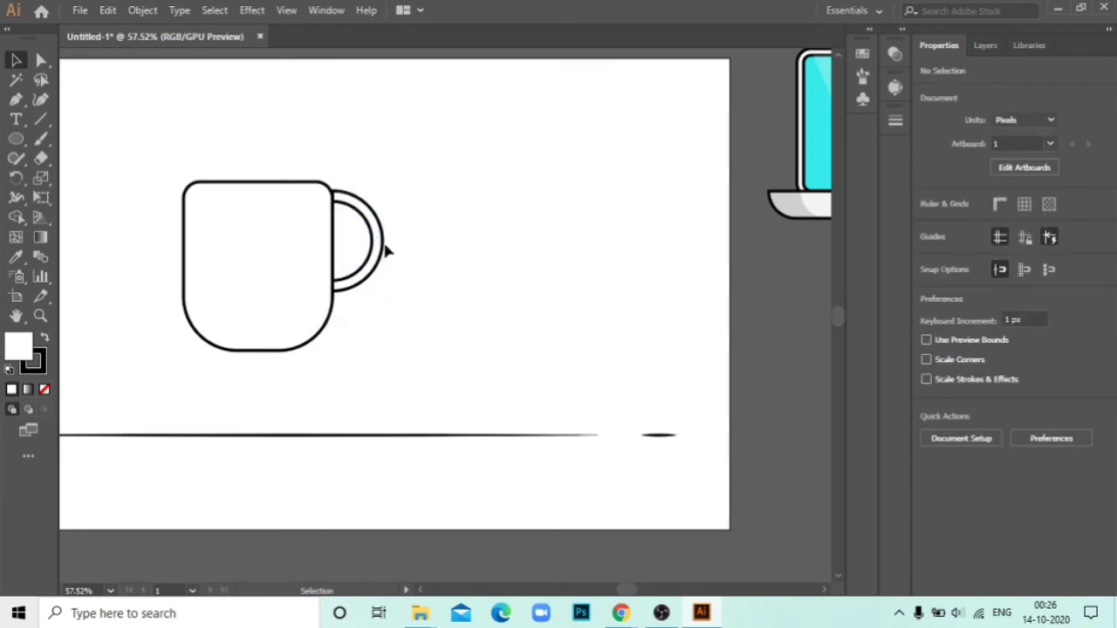
pyautogui.moveTo(381, 253); pyautogui.dragTo(385, 258)
# Step: Select the mug body and open the Color Picker for its fill
pyautogui.click(438, 267)
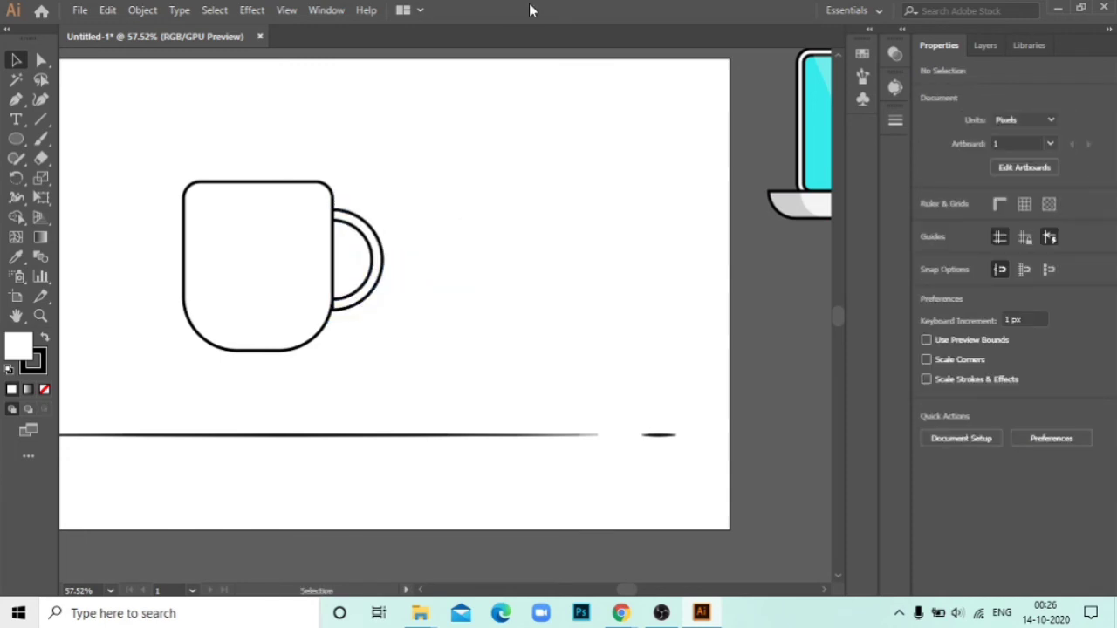
pyautogui.click(242, 236)
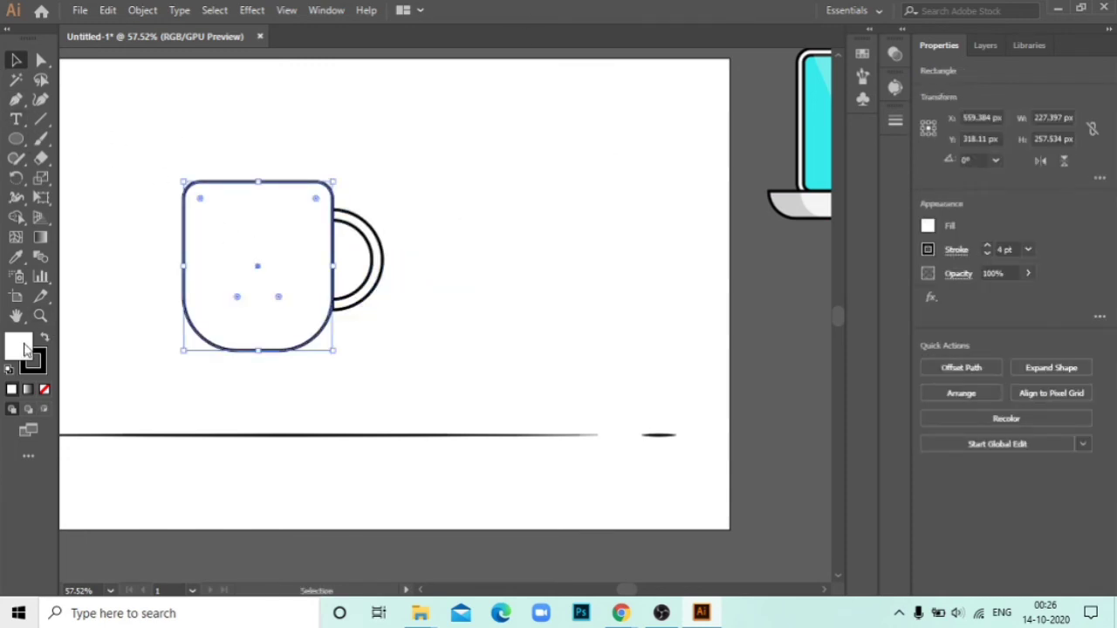
pyautogui.doubleClick(26, 349)
# Step: Fill the mug body red and eyedropper the same red onto the handle
pyautogui.click(741, 436)
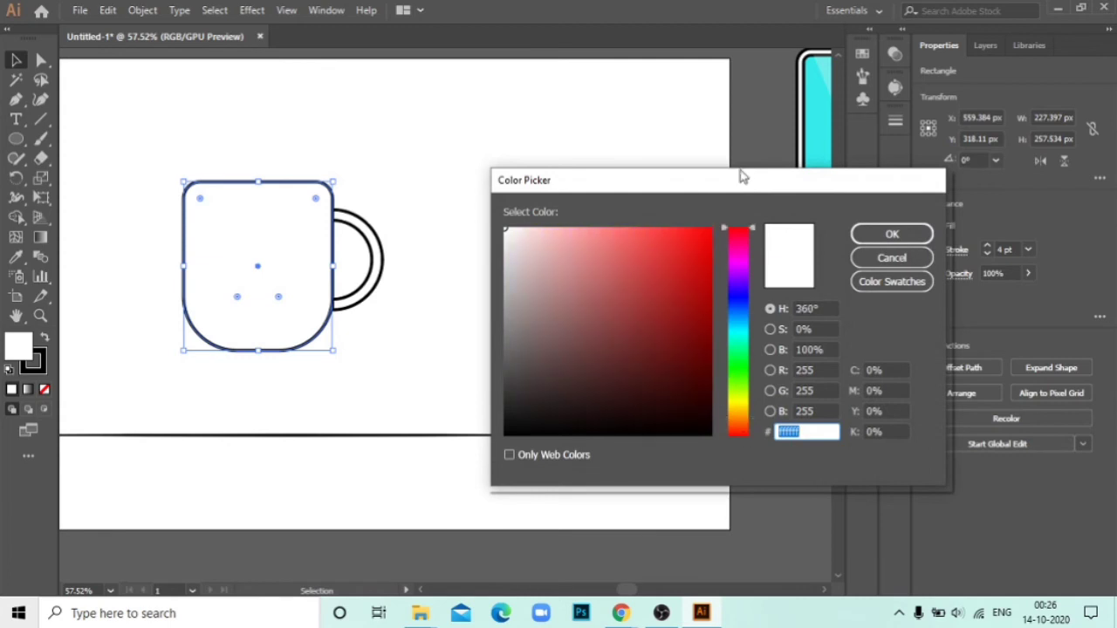
pyautogui.click(690, 244)
pyautogui.click(891, 234)
pyautogui.click(511, 195)
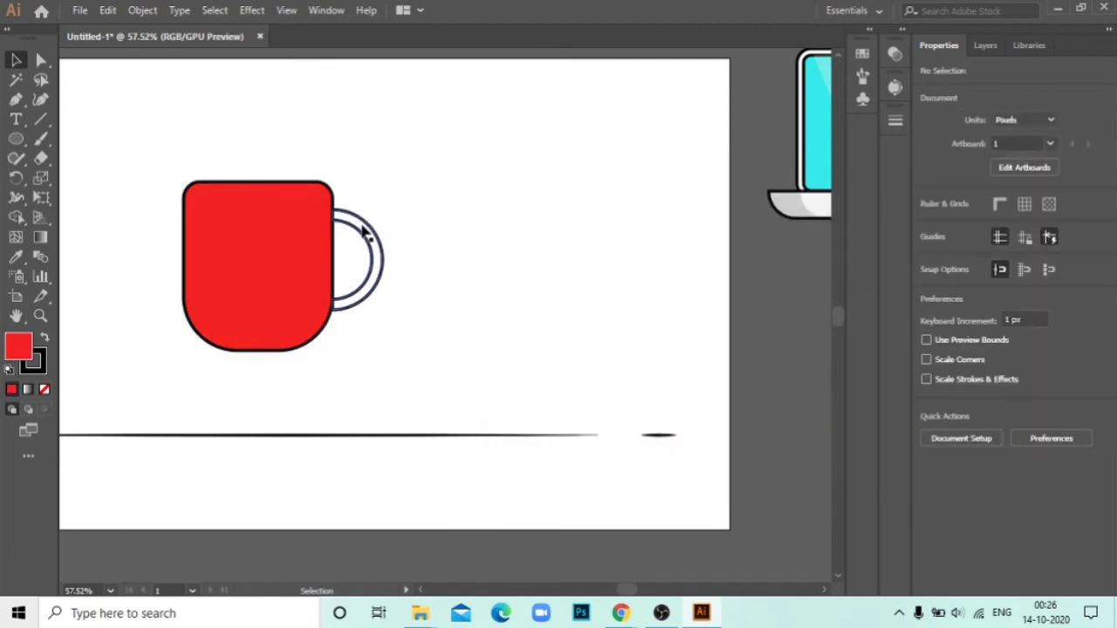
pyautogui.click(367, 234)
pyautogui.click(16, 256)
pyautogui.click(258, 262)
pyautogui.click(16, 59)
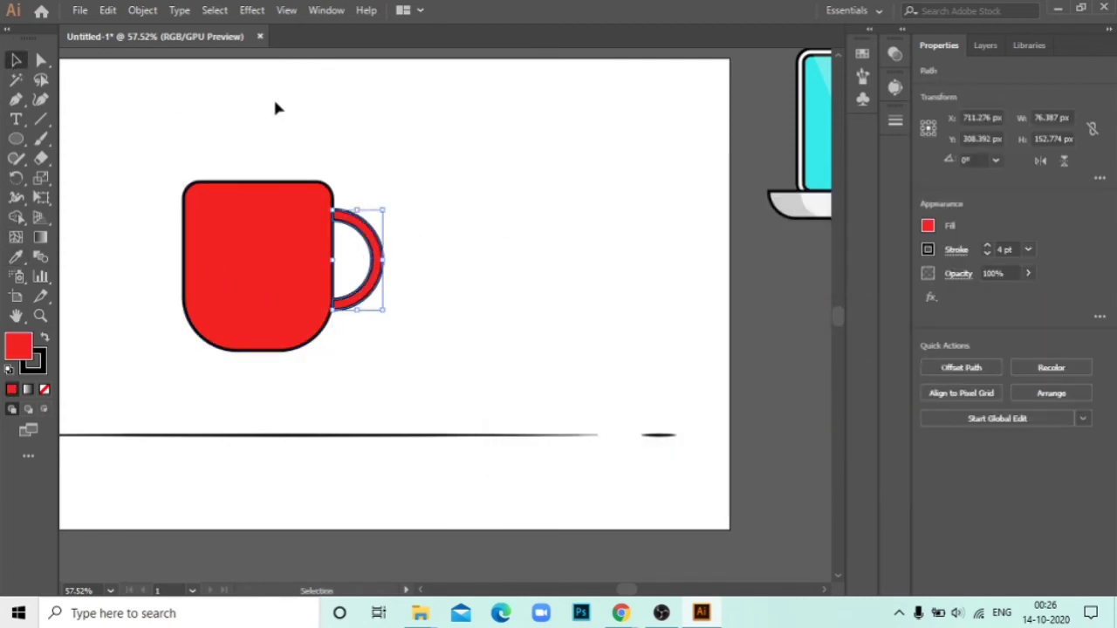
# Step: Make two offset copies of the body and Shape Builder them into an L shape
pyautogui.click(277, 194)
pyautogui.moveTo(277, 208)
pyautogui.mouseDown()
pyautogui.moveTo(511, 216)
pyautogui.moveTo(528, 205)
pyautogui.moveTo(473, 247)
pyautogui.mouseUp()
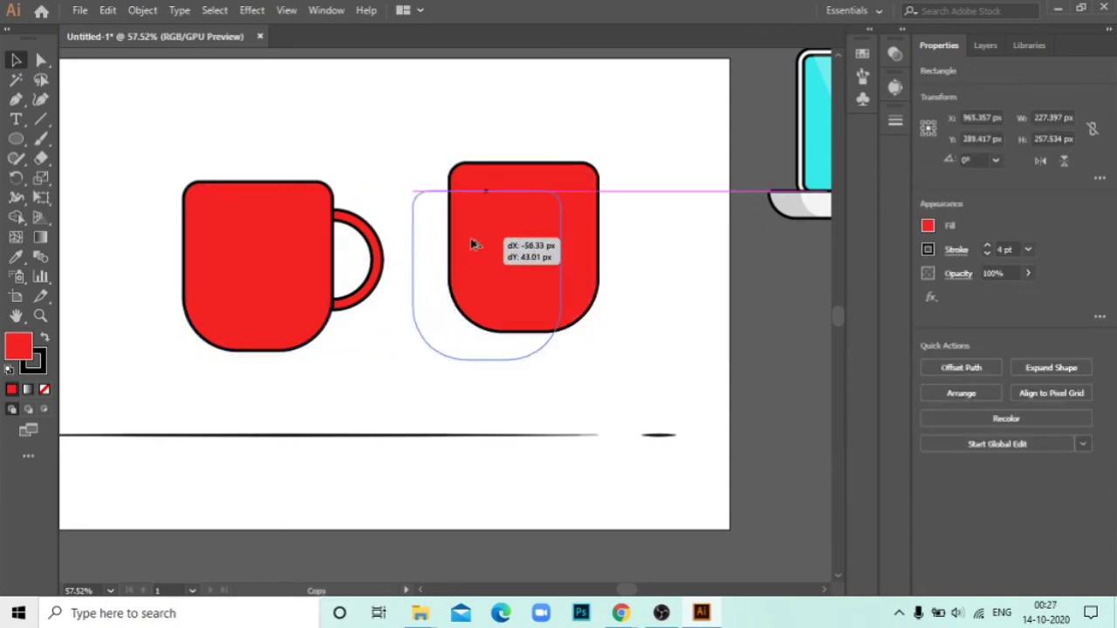
pyautogui.moveTo(623, 157); pyautogui.dragTo(471, 253)
pyautogui.click(16, 218)
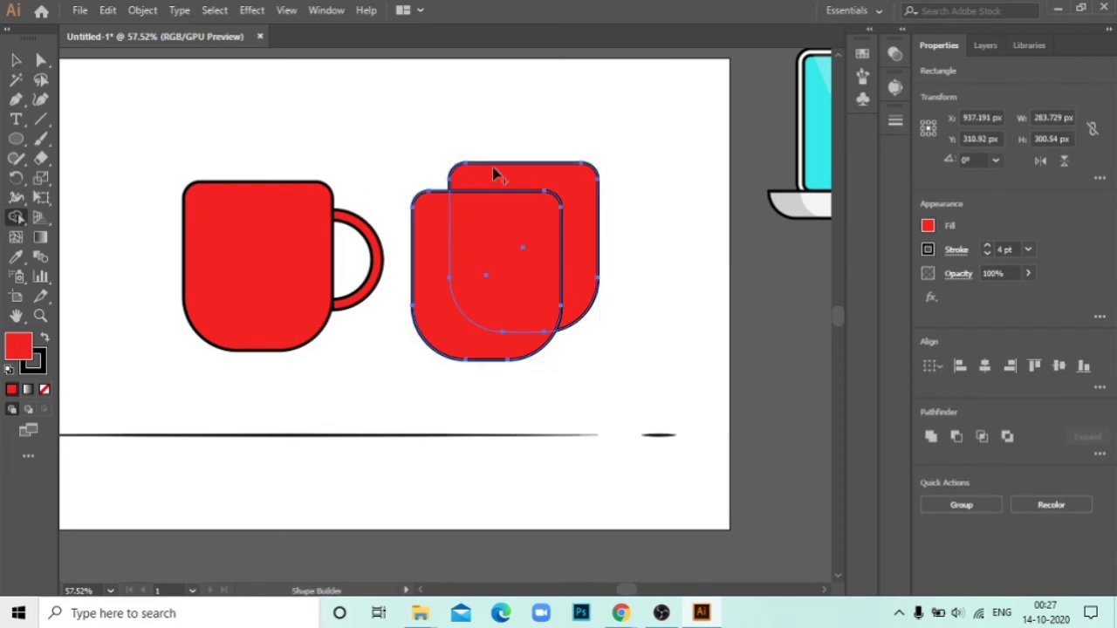
pyautogui.moveTo(597, 71); pyautogui.dragTo(502, 240)
pyautogui.click(21, 63)
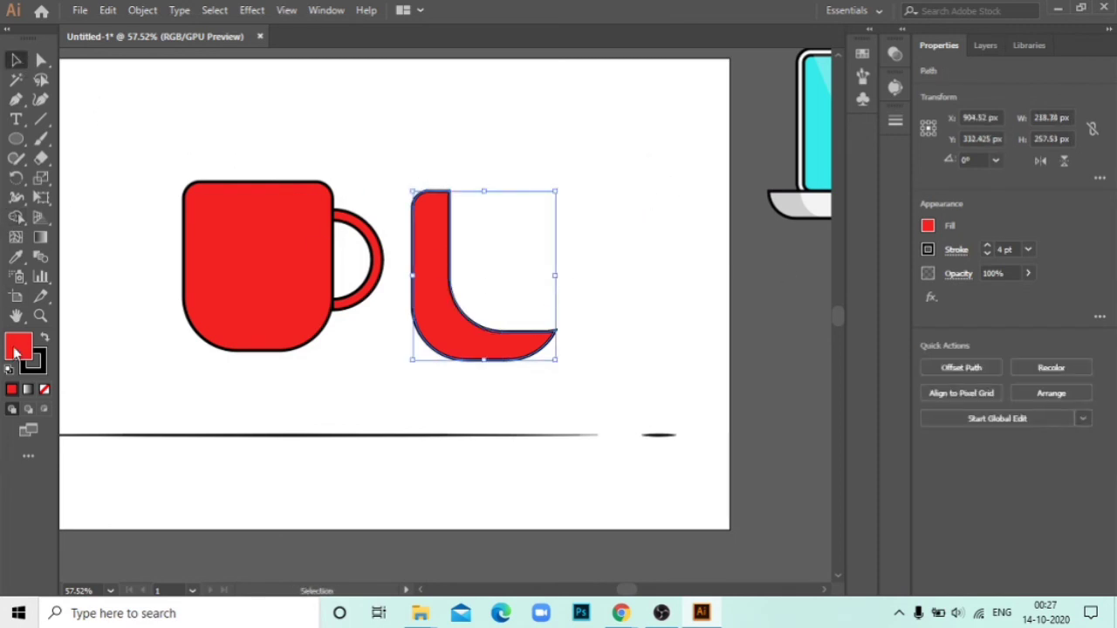
# Step: Fill the L black at 30% opacity and move it onto the mug's left side
pyautogui.doubleClick(15, 352)
pyautogui.click(581, 424)
pyautogui.click(928, 231)
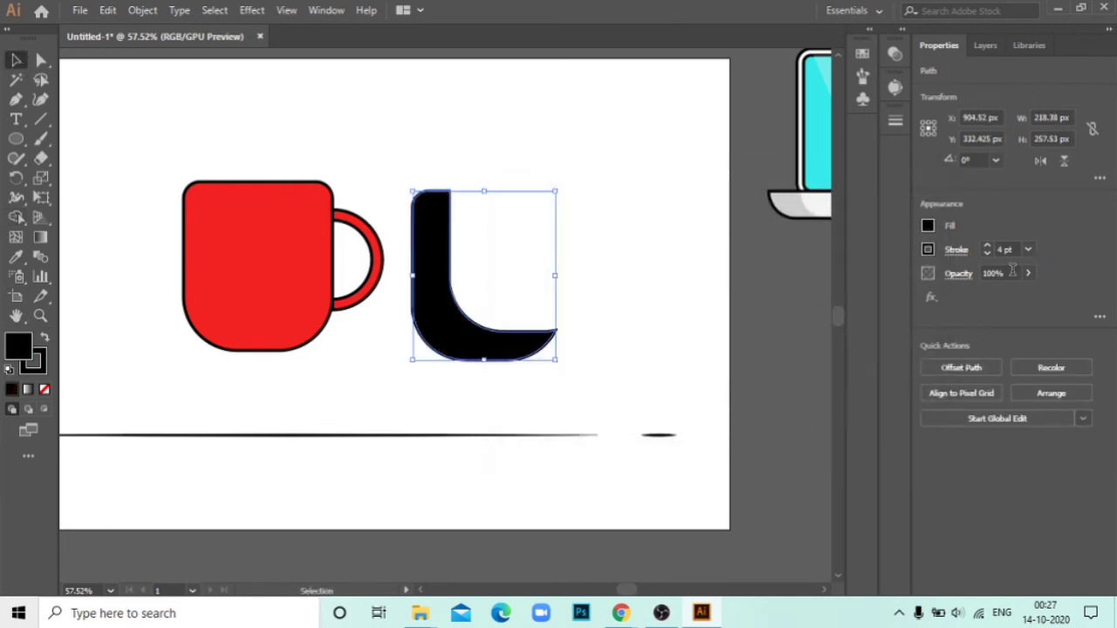
pyautogui.write('30')
pyautogui.press('Return')
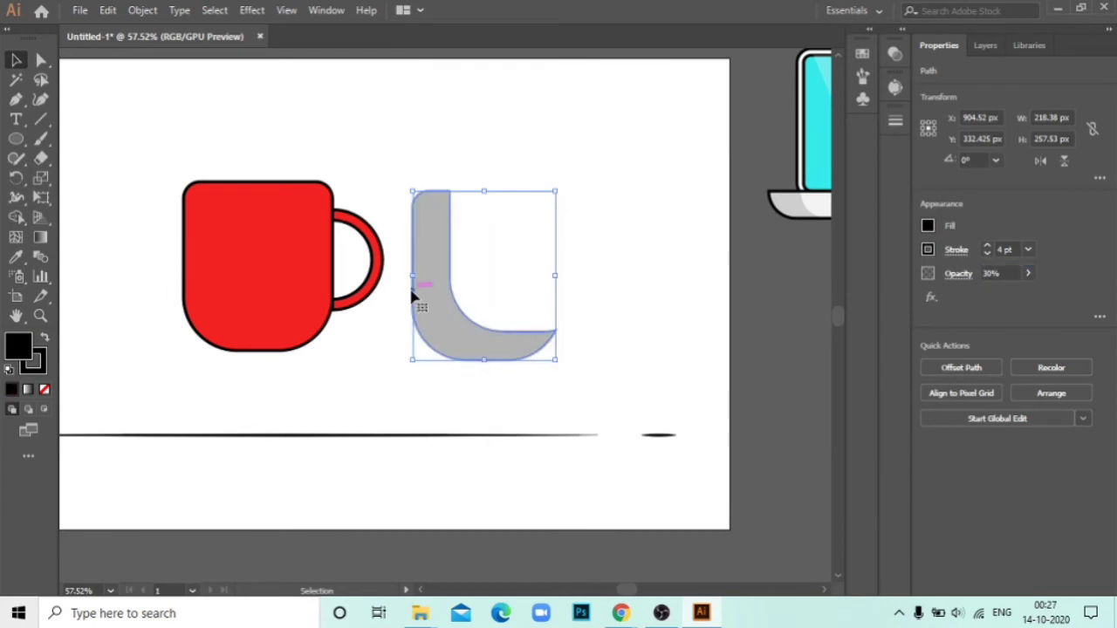
pyautogui.moveTo(415, 296); pyautogui.dragTo(186, 288)
# Step: Make two offset copies of the mug body and Shape Builder them into a crescent sliver
pyautogui.click(377, 188)
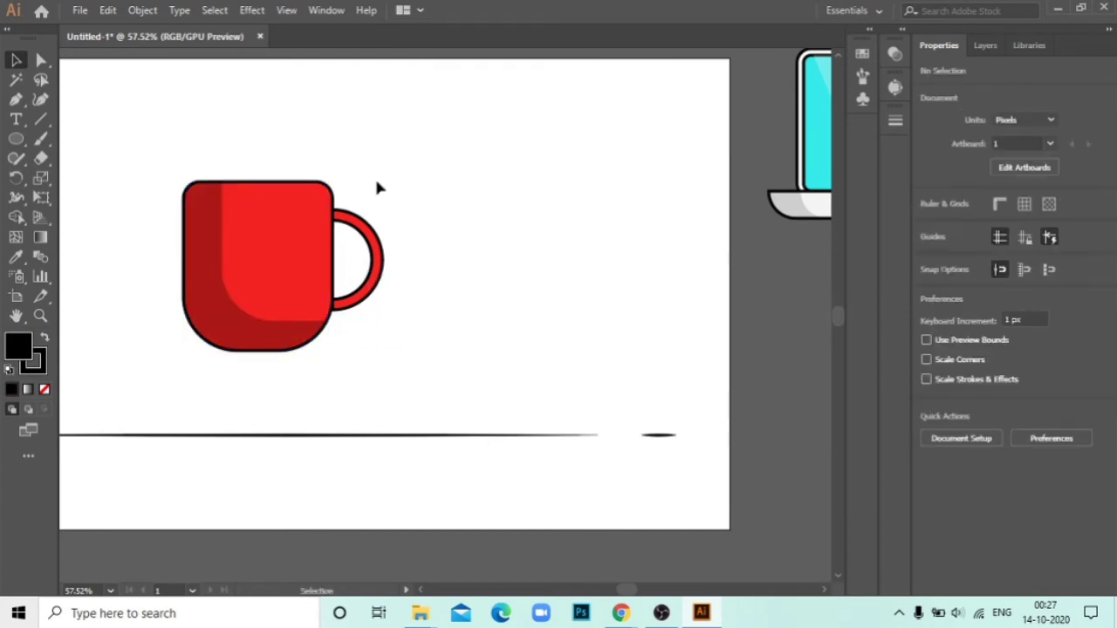
pyautogui.click(256, 267)
pyautogui.moveTo(256, 267); pyautogui.dragTo(478, 267)
pyautogui.moveTo(417, 342)
pyautogui.mouseDown()
pyautogui.moveTo(402, 358)
pyautogui.moveTo(718, 162)
pyautogui.mouseUp()
pyautogui.hotkey('shift', 'm')
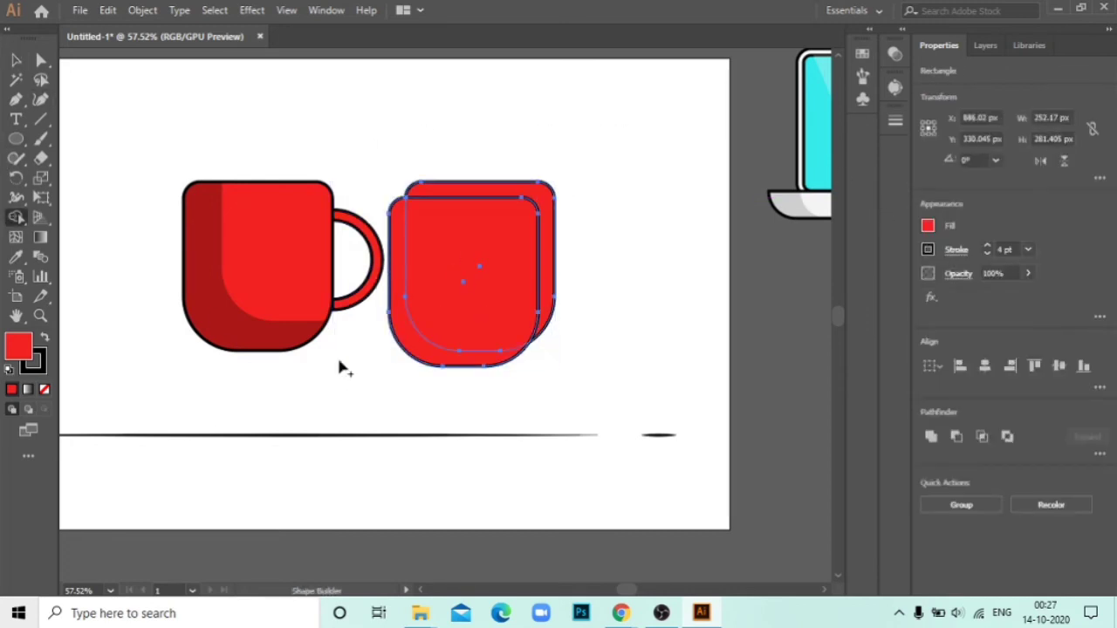
pyautogui.moveTo(401, 349); pyautogui.dragTo(459, 312)
pyautogui.click(17, 59)
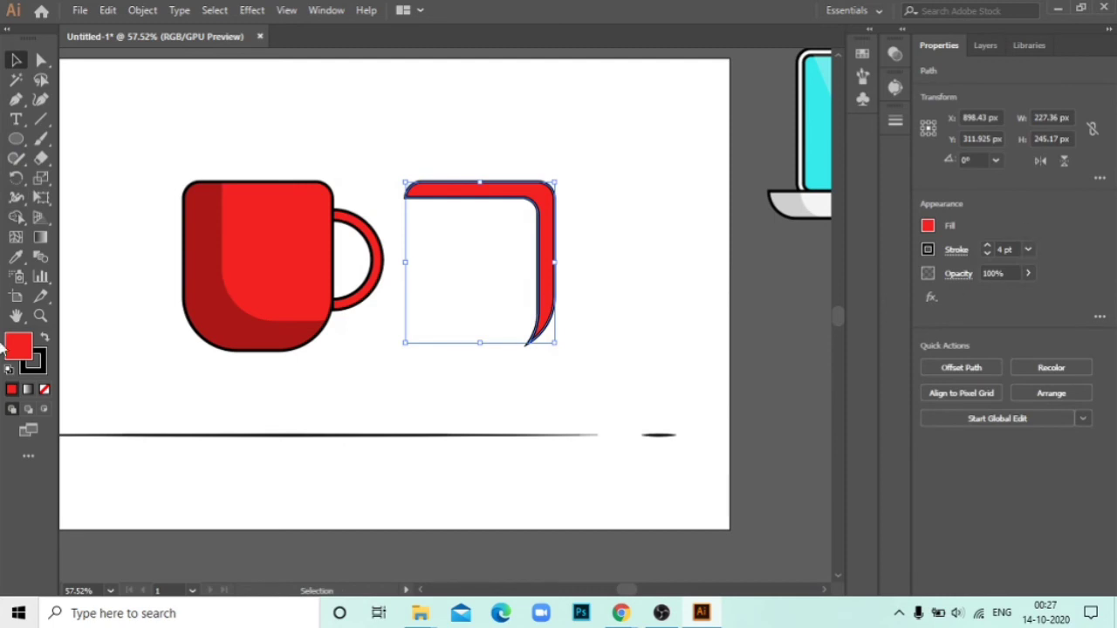
# Step: Give the sliver a near-white fill, 30% opacity and no stroke
pyautogui.doubleClick(19, 346)
pyautogui.click(515, 232)
pyautogui.click(890, 232)
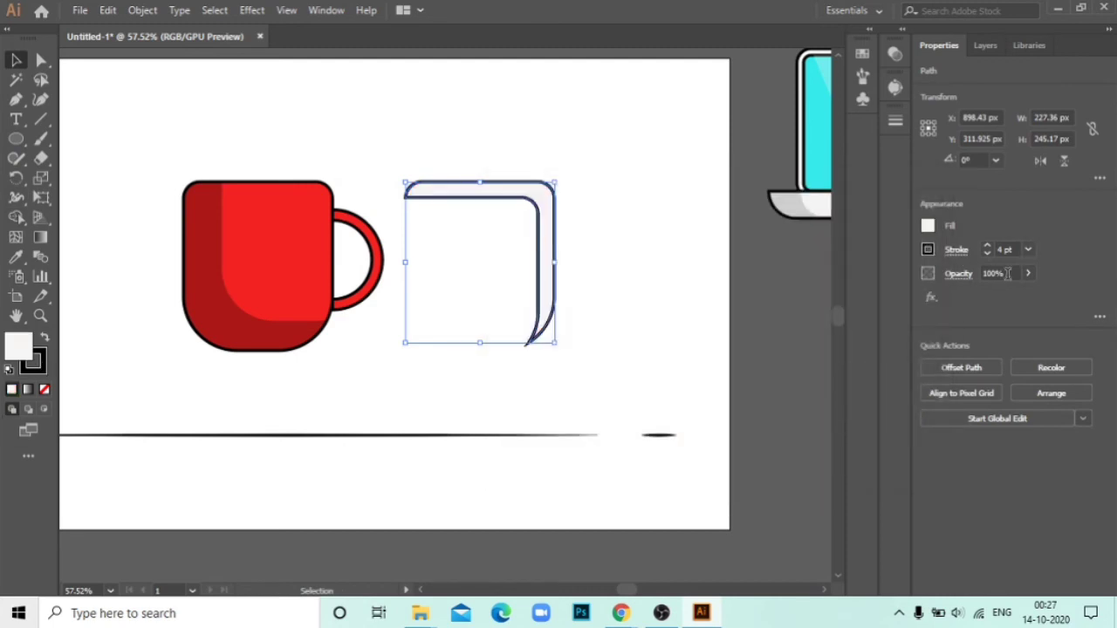
pyautogui.click(1001, 273)
pyautogui.write('0')
pyautogui.press('Return')
pyautogui.click(545, 155)
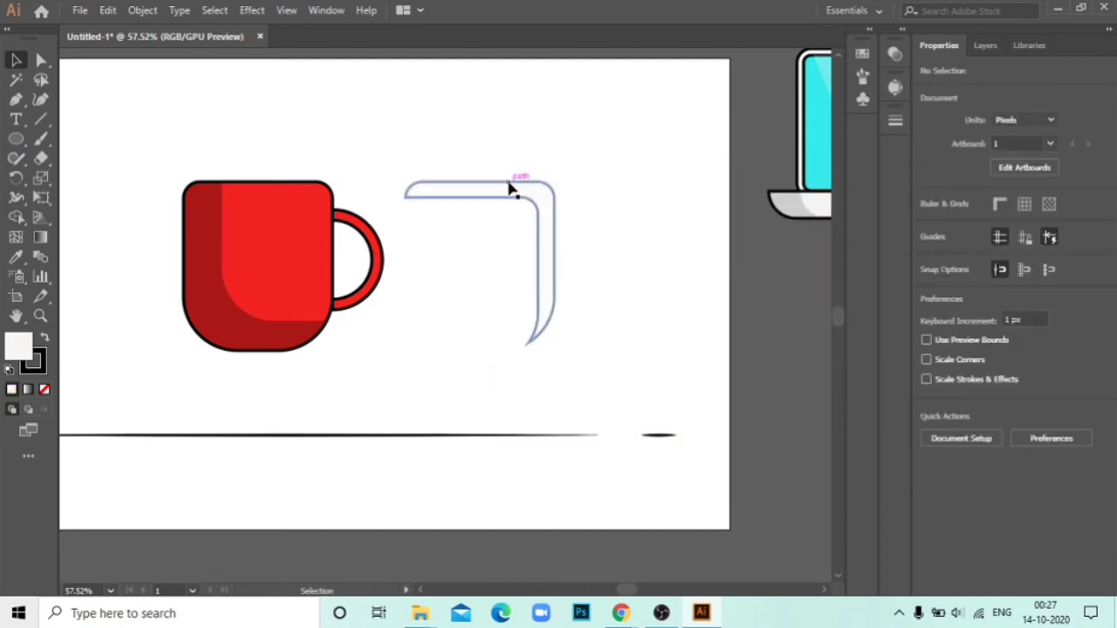
pyautogui.click(511, 187)
pyautogui.click(33, 360)
pyautogui.click(44, 390)
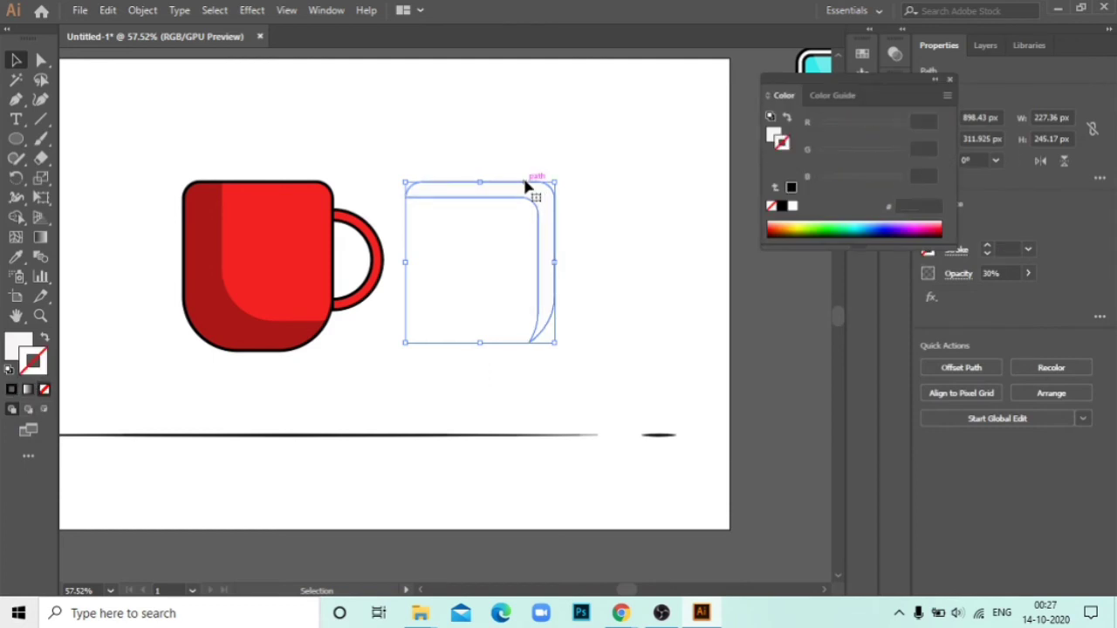
# Step: Place the highlight along the mug's top edge and bring it to the front
pyautogui.moveTo(532, 183); pyautogui.dragTo(309, 184)
pyautogui.click(575, 201)
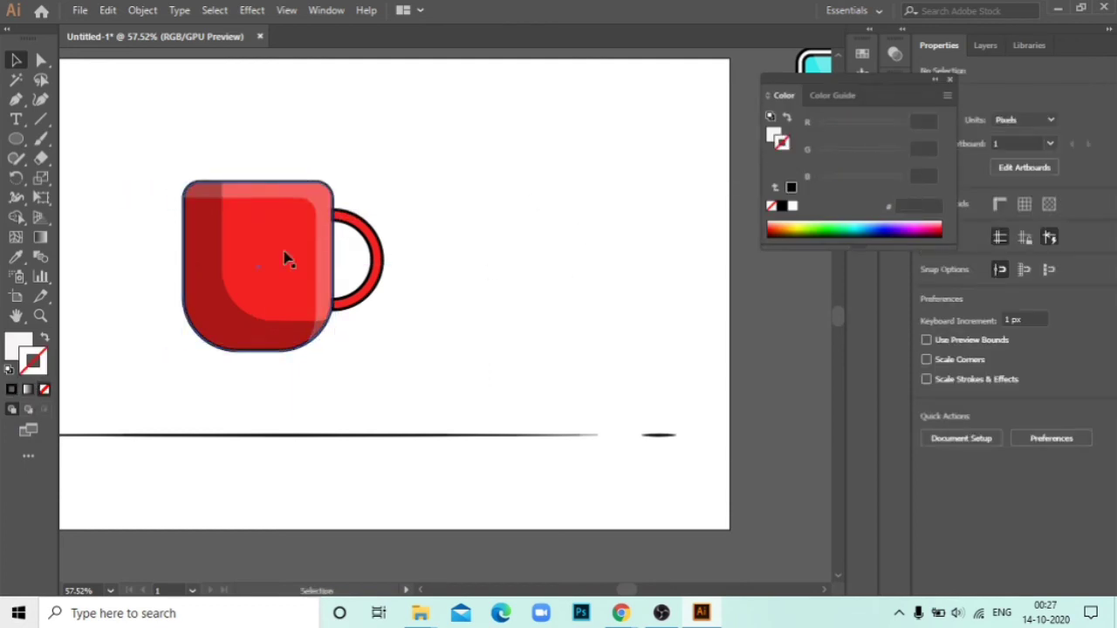
pyautogui.rightClick(213, 257)
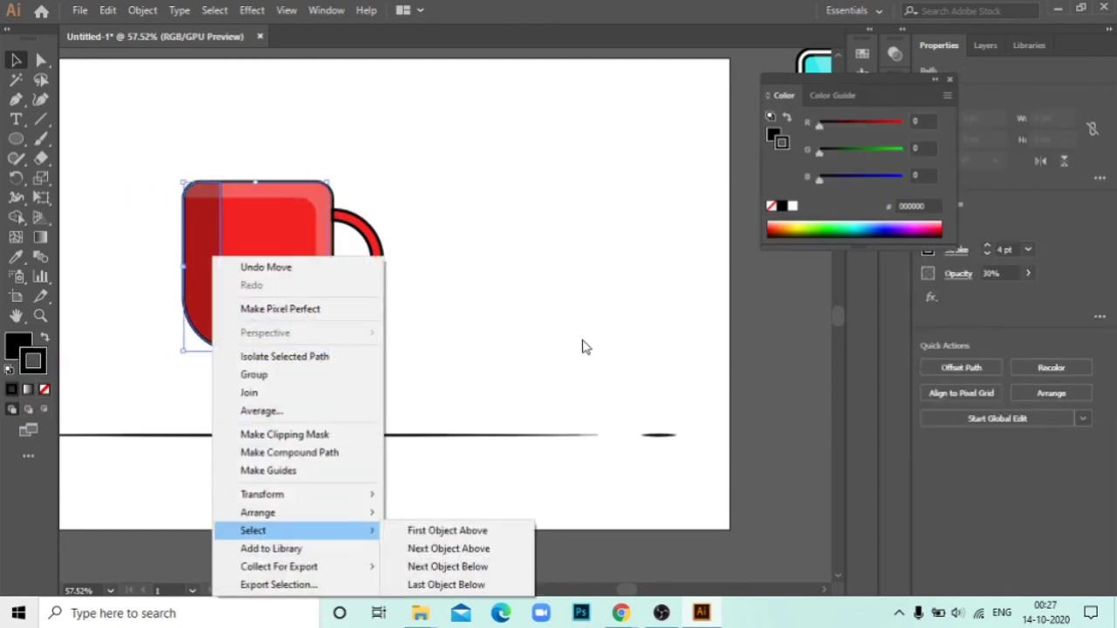
pyautogui.moveTo(258, 512)
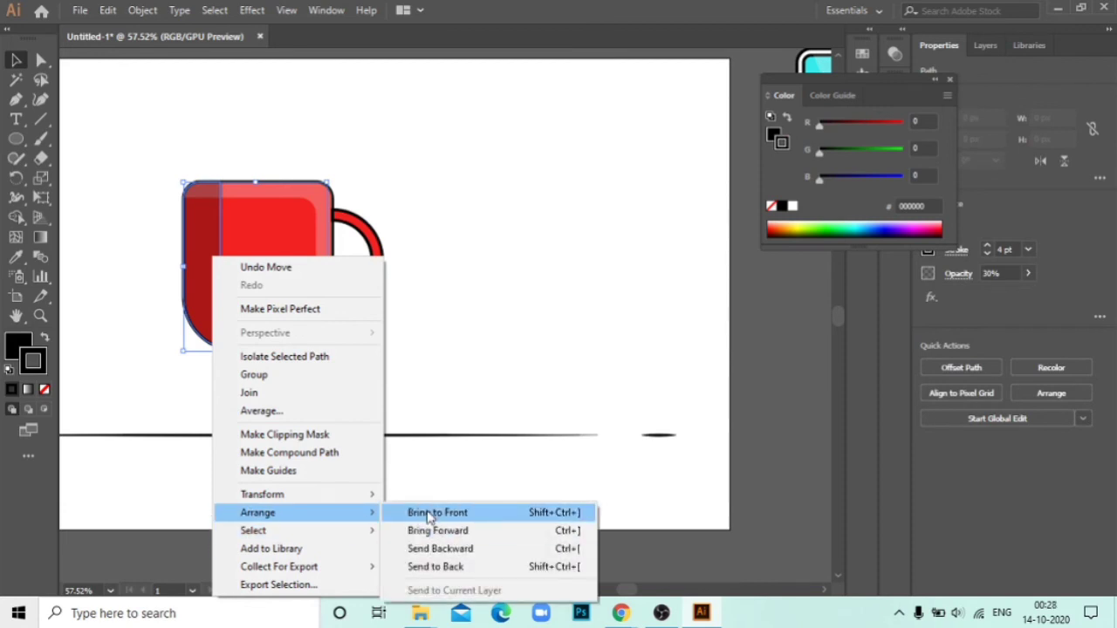
pyautogui.click(429, 513)
pyautogui.click(494, 231)
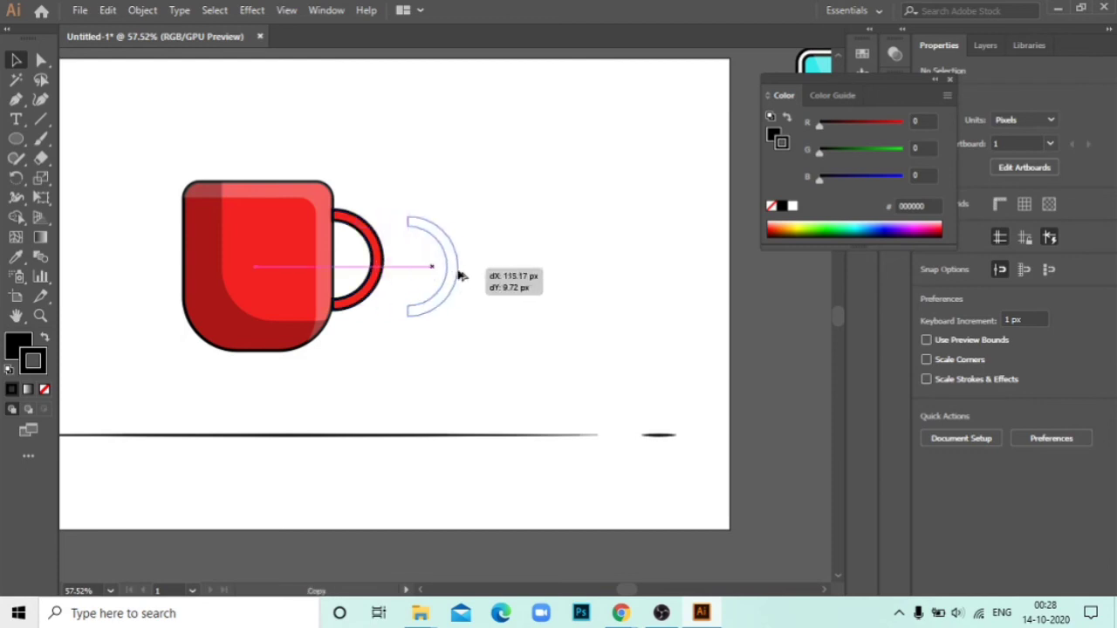
# Step: Duplicate the handle and Shape Builder away the lower arcs, keeping the top fragment
pyautogui.moveTo(381, 269)
pyautogui.mouseDown()
pyautogui.moveTo(467, 269)
pyautogui.moveTo(464, 298)
pyautogui.moveTo(488, 277)
pyautogui.moveTo(478, 288)
pyautogui.mouseUp()
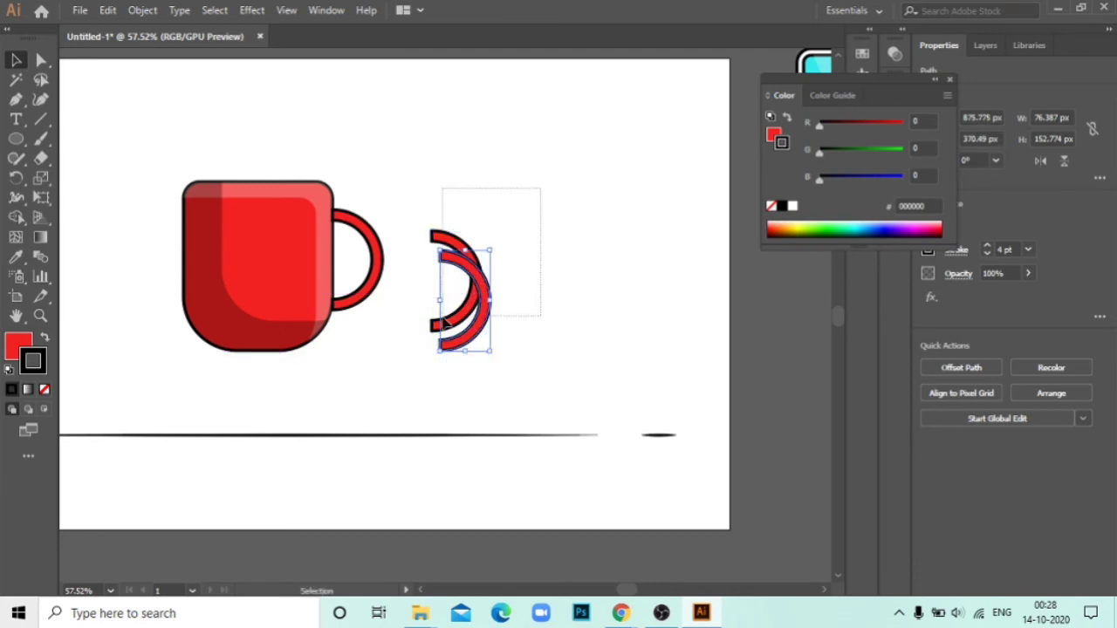
pyautogui.moveTo(445, 322); pyautogui.dragTo(442, 318)
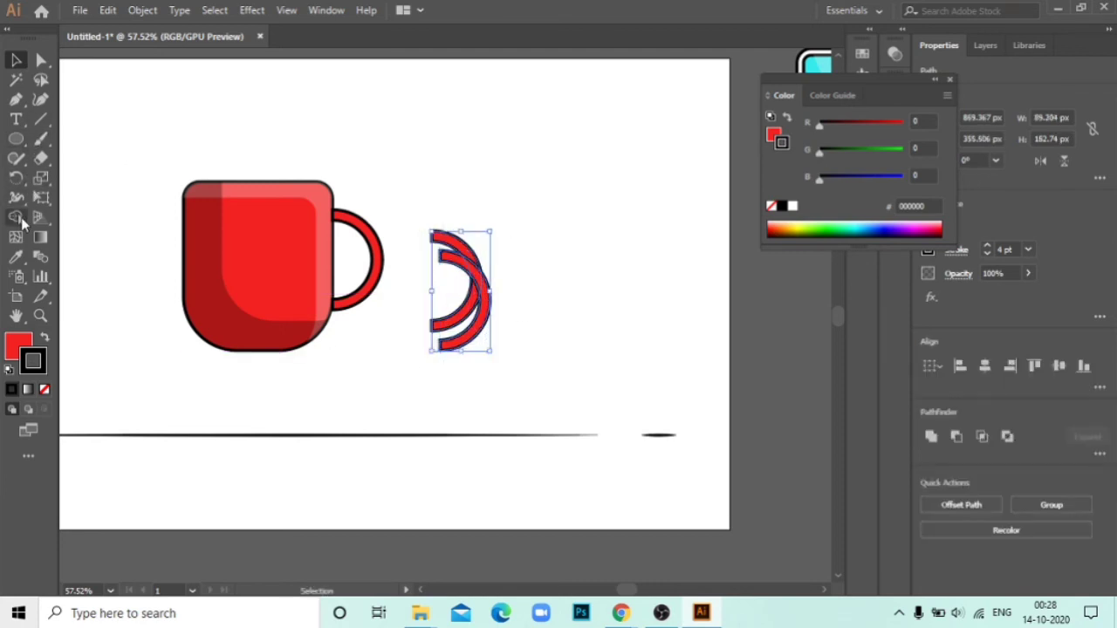
pyautogui.click(19, 219)
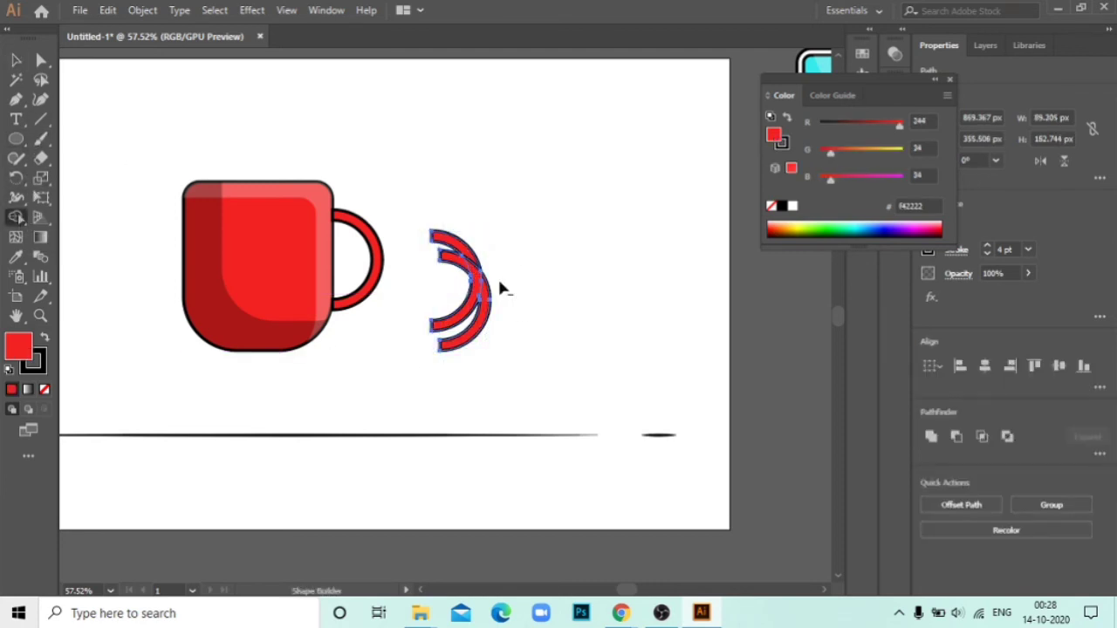
pyautogui.moveTo(490, 287); pyautogui.dragTo(442, 294)
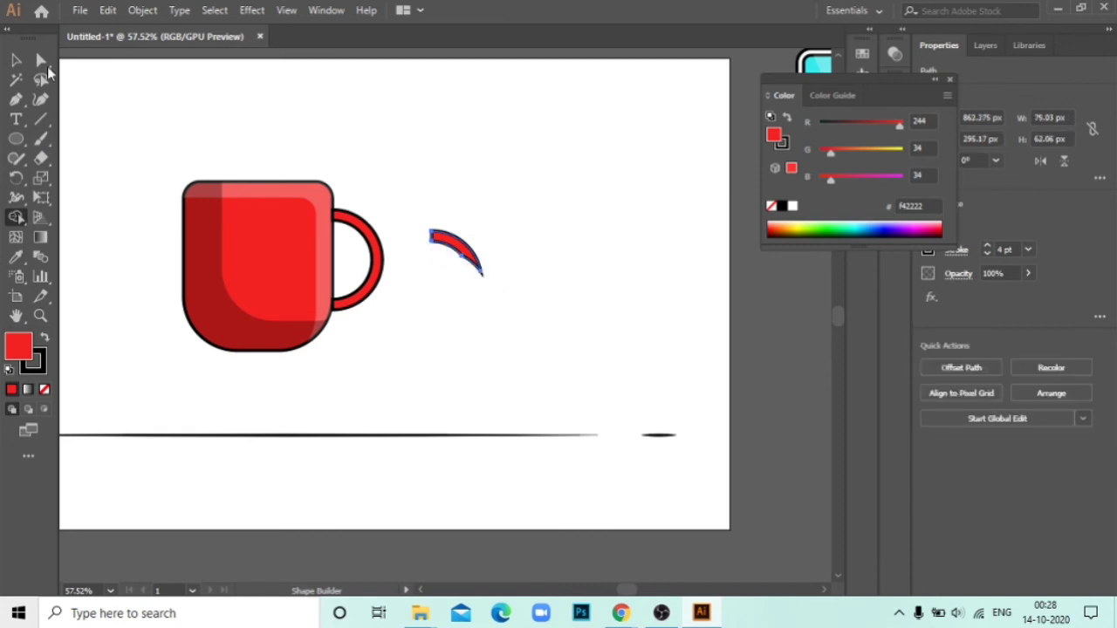
pyautogui.click(14, 61)
# Step: Fill the fragment black at 30% opacity and move it onto the handle
pyautogui.doubleClick(14, 349)
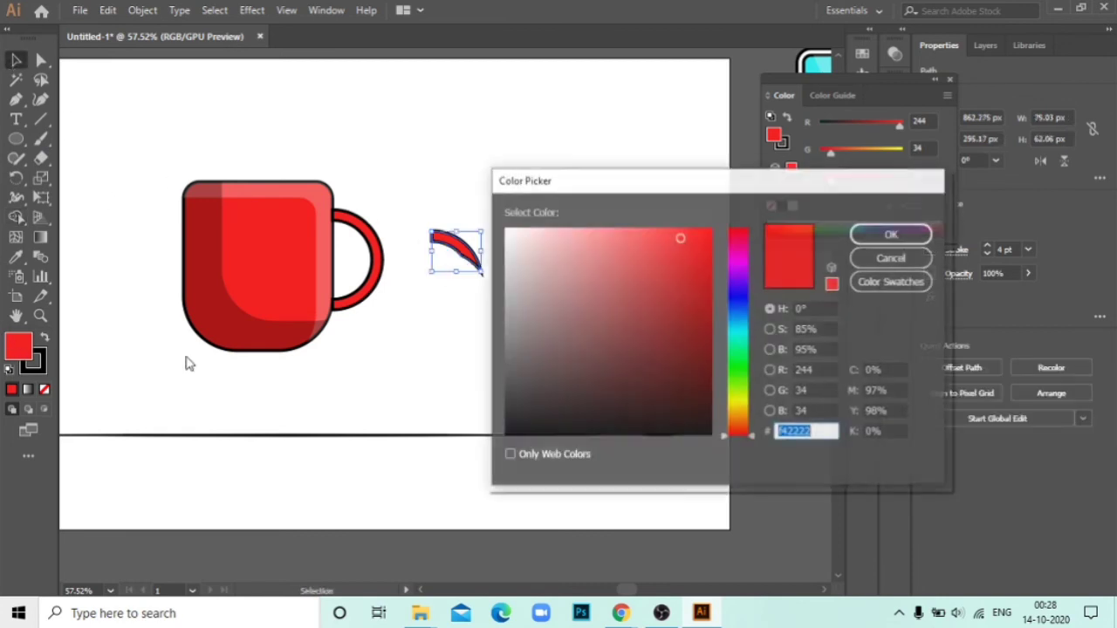
pyautogui.click(672, 435)
pyautogui.click(893, 232)
pyautogui.moveTo(1025, 277); pyautogui.dragTo(890, 317)
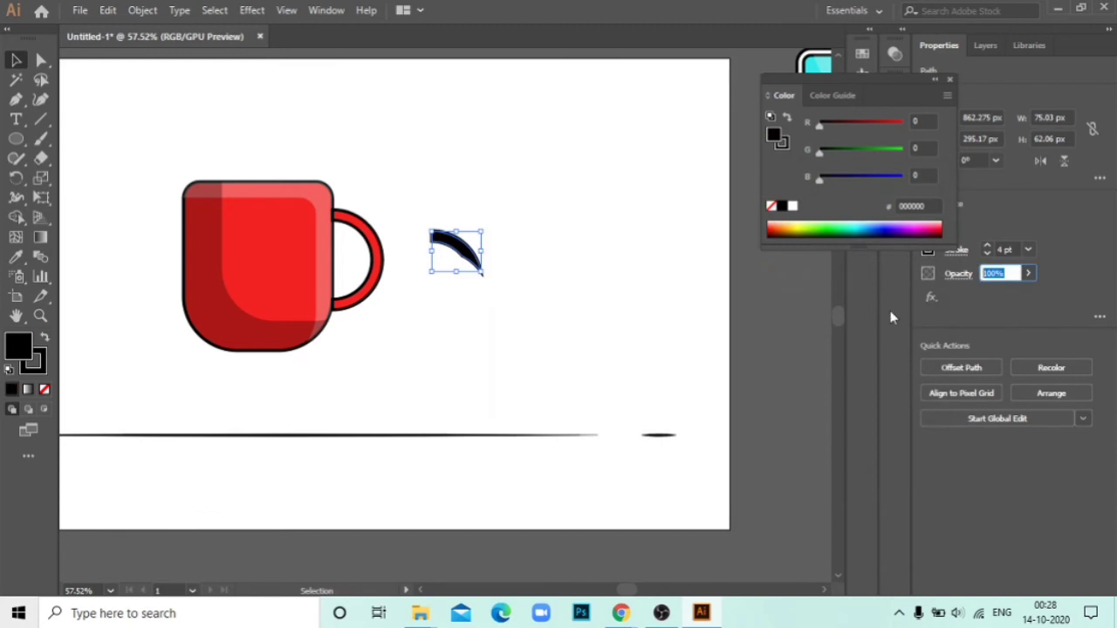
pyautogui.moveTo(449, 247); pyautogui.dragTo(361, 229)
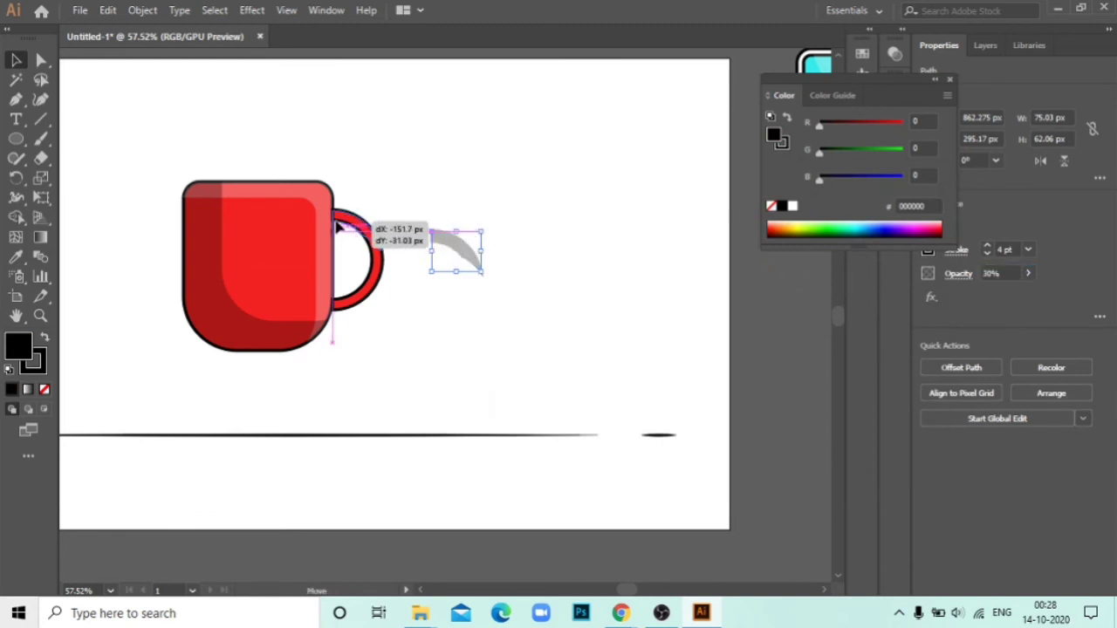
pyautogui.click(595, 298)
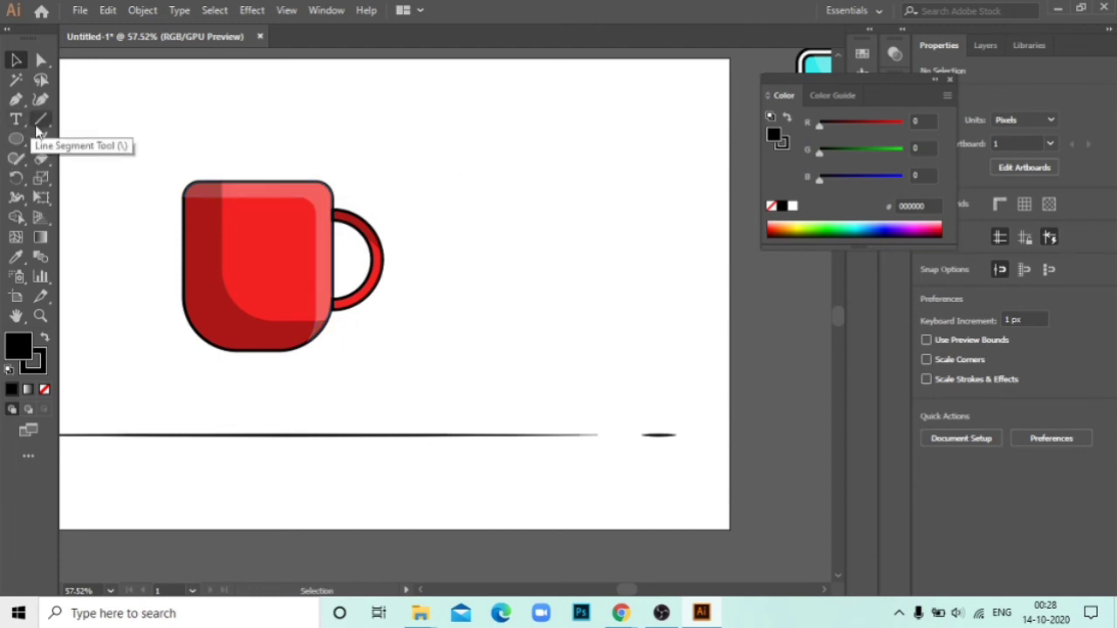
# Step: Draw a zigzag steam path above the mug with the Pen tool, with no fill
pyautogui.click(16, 99)
pyautogui.moveTo(256, 169)
pyautogui.mouseDown()
pyautogui.moveTo(259, 150)
pyautogui.moveTo(203, 155)
pyautogui.moveTo(201, 144)
pyautogui.mouseUp()
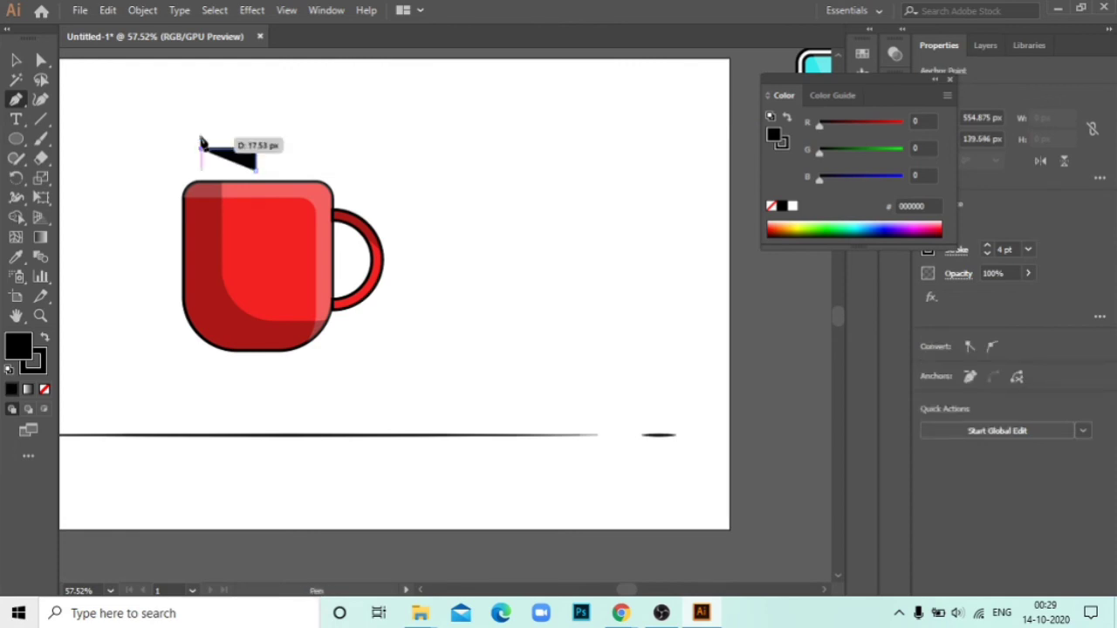
pyautogui.moveTo(310, 123)
pyautogui.mouseDown()
pyautogui.moveTo(278, 122)
pyautogui.moveTo(241, 96)
pyautogui.mouseUp()
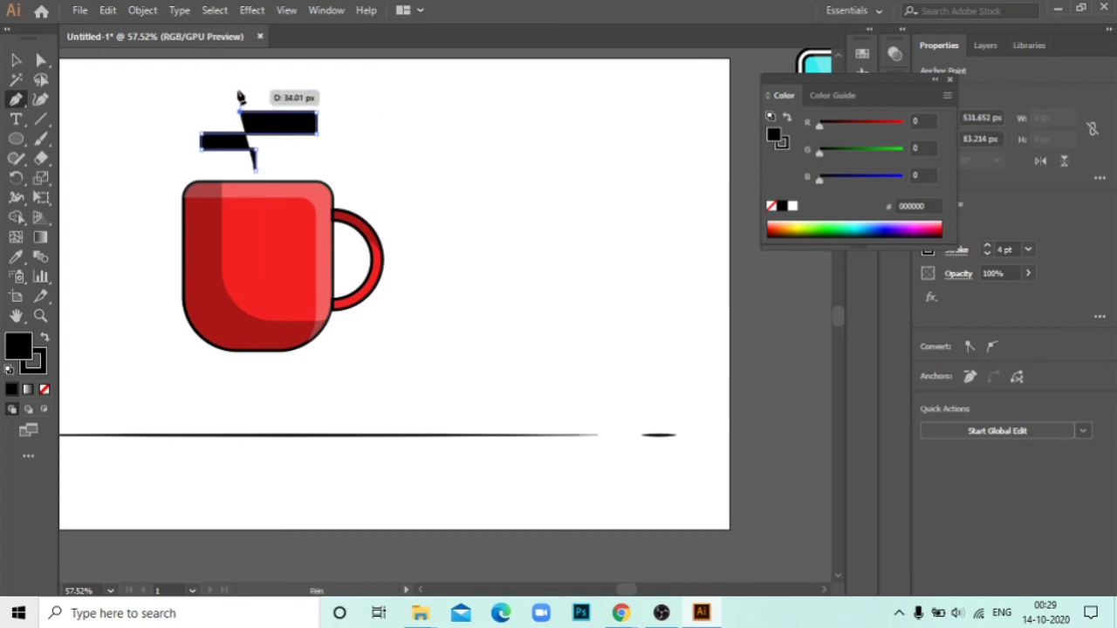
pyautogui.click(279, 67)
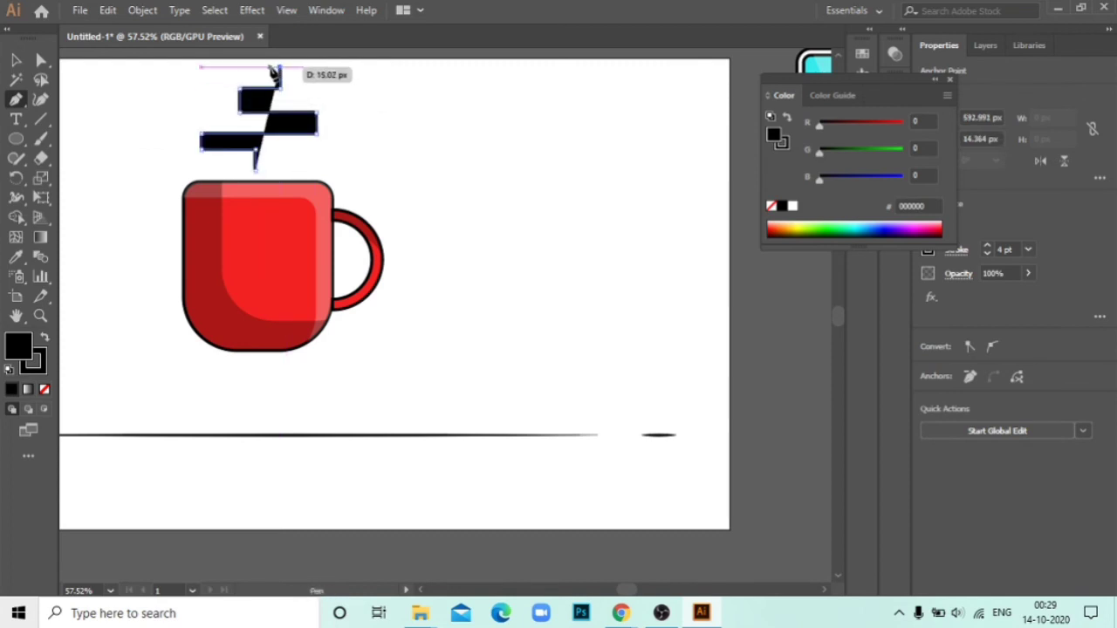
pyautogui.click(44, 389)
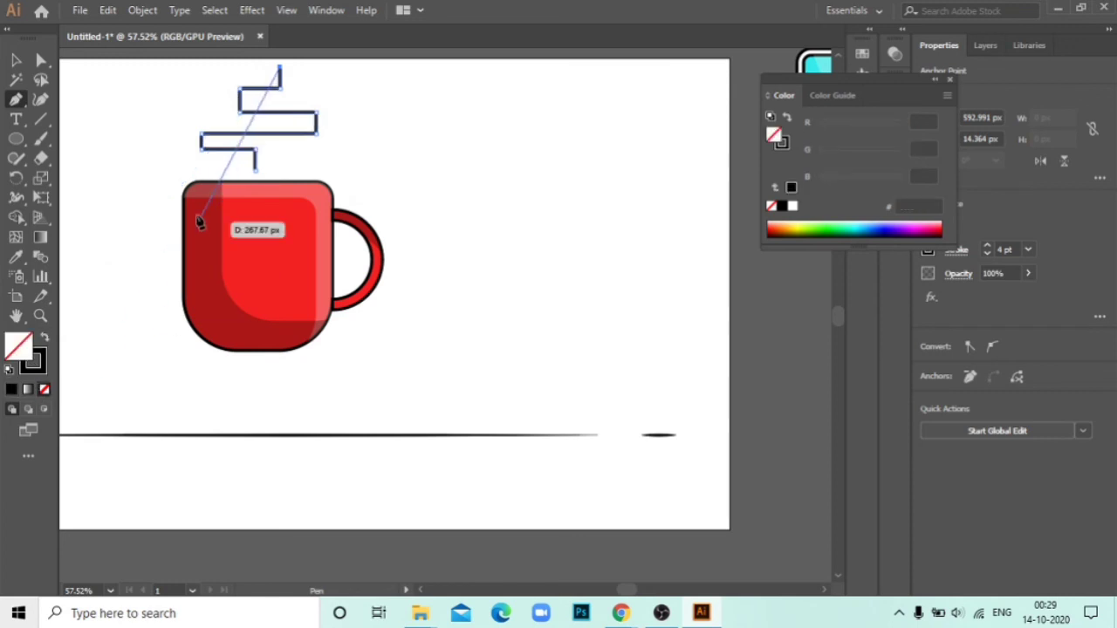
pyautogui.click(16, 60)
pyautogui.scroll(3, 347, 157)
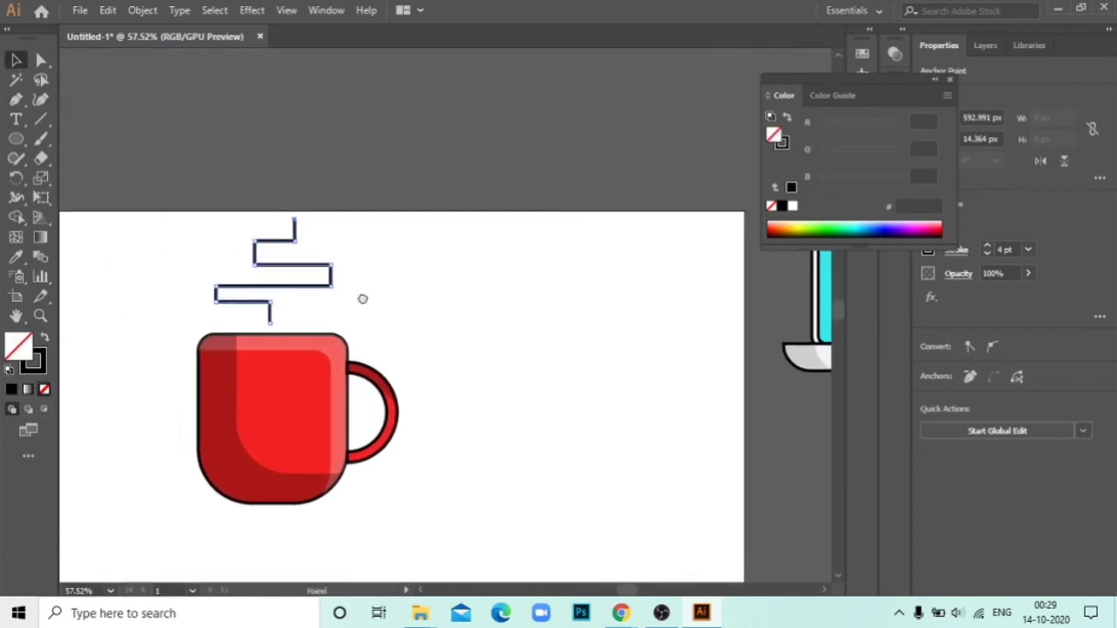
# Step: Round the steam's corners, delete its small top end and curve its lower end
pyautogui.press('a')
pyautogui.click(353, 296)
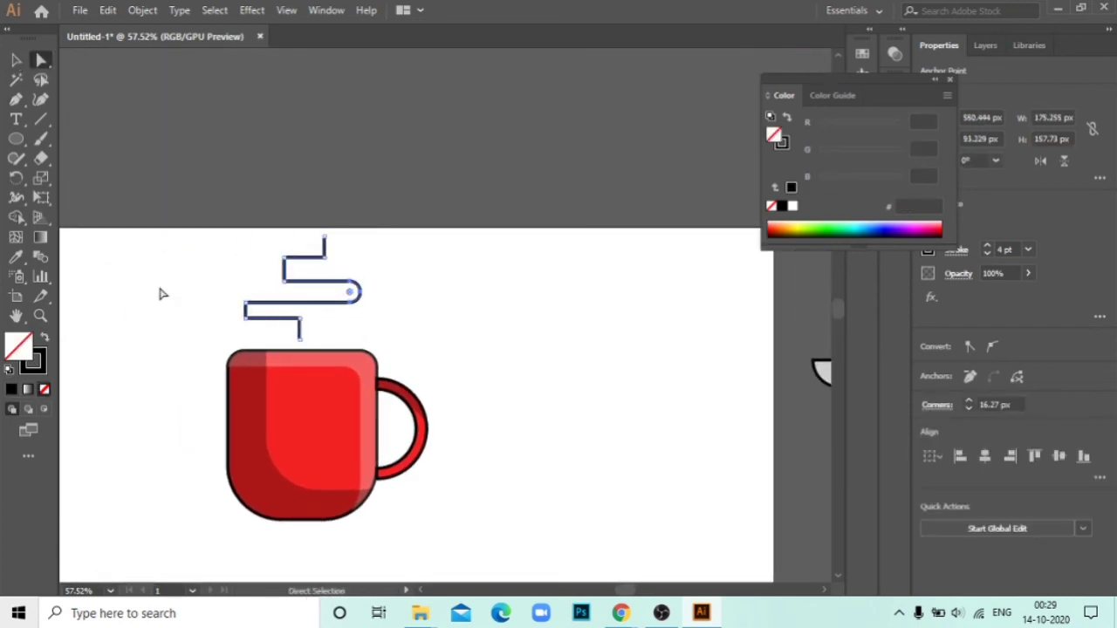
pyautogui.moveTo(297, 273); pyautogui.dragTo(303, 278)
pyautogui.moveTo(229, 292)
pyautogui.mouseDown()
pyautogui.moveTo(267, 324)
pyautogui.moveTo(261, 314)
pyautogui.mouseUp()
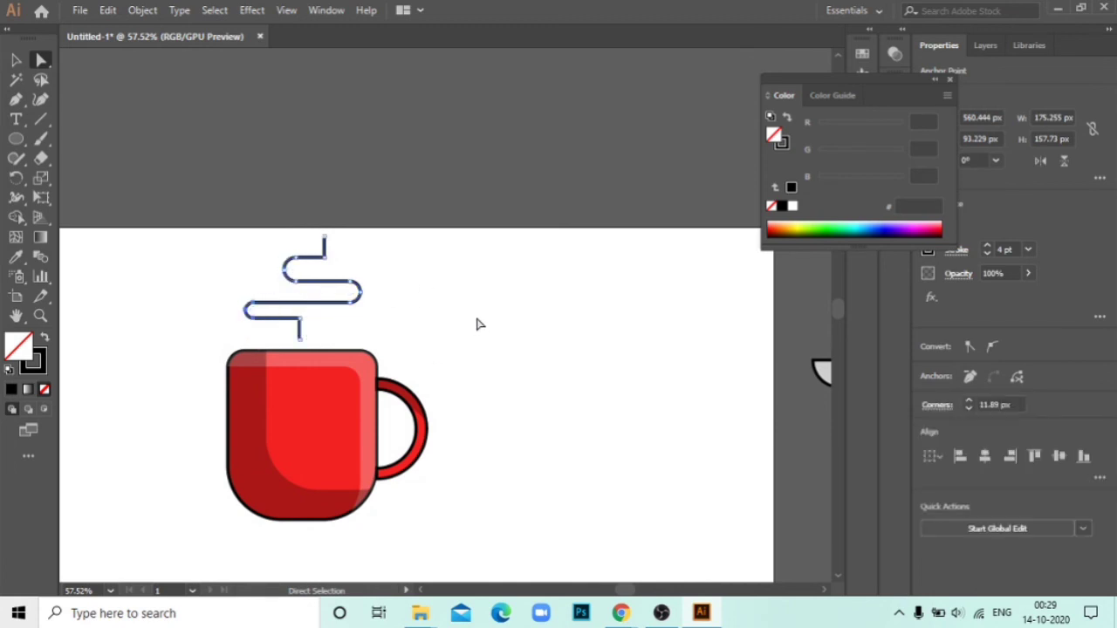
pyautogui.click(460, 339)
pyautogui.click(323, 247)
pyautogui.press('Delete')
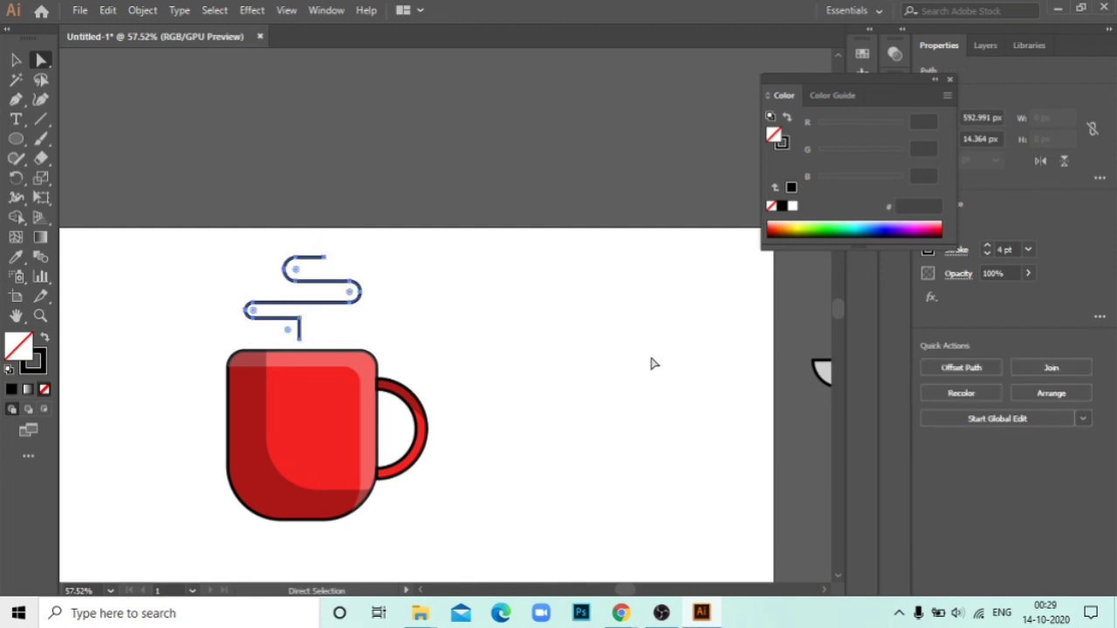
pyautogui.click(504, 319)
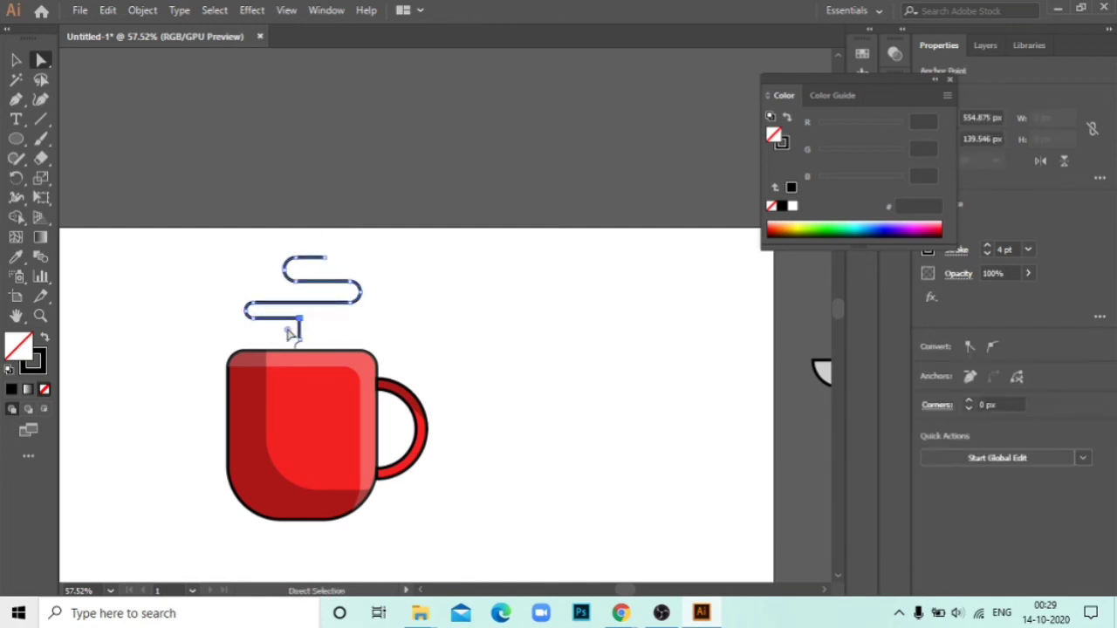
pyautogui.moveTo(299, 318); pyautogui.dragTo(301, 338)
pyautogui.click(371, 254)
# Step: Set the steam path's stroke weight to 6 pt
pyautogui.moveTo(354, 236); pyautogui.dragTo(256, 323)
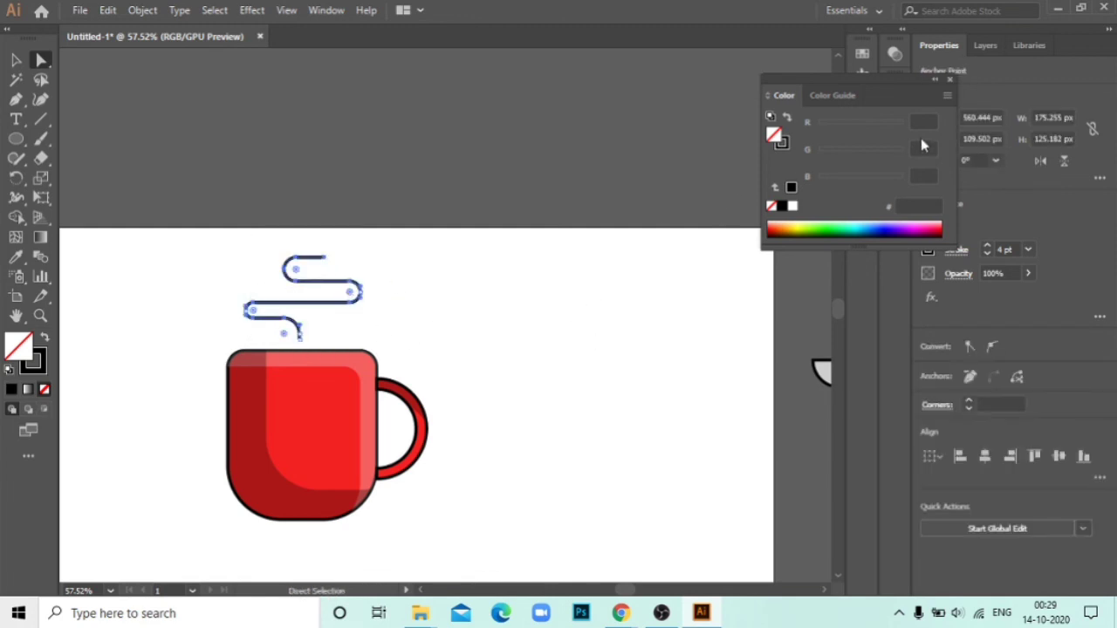
pyautogui.click(952, 81)
pyautogui.click(987, 250)
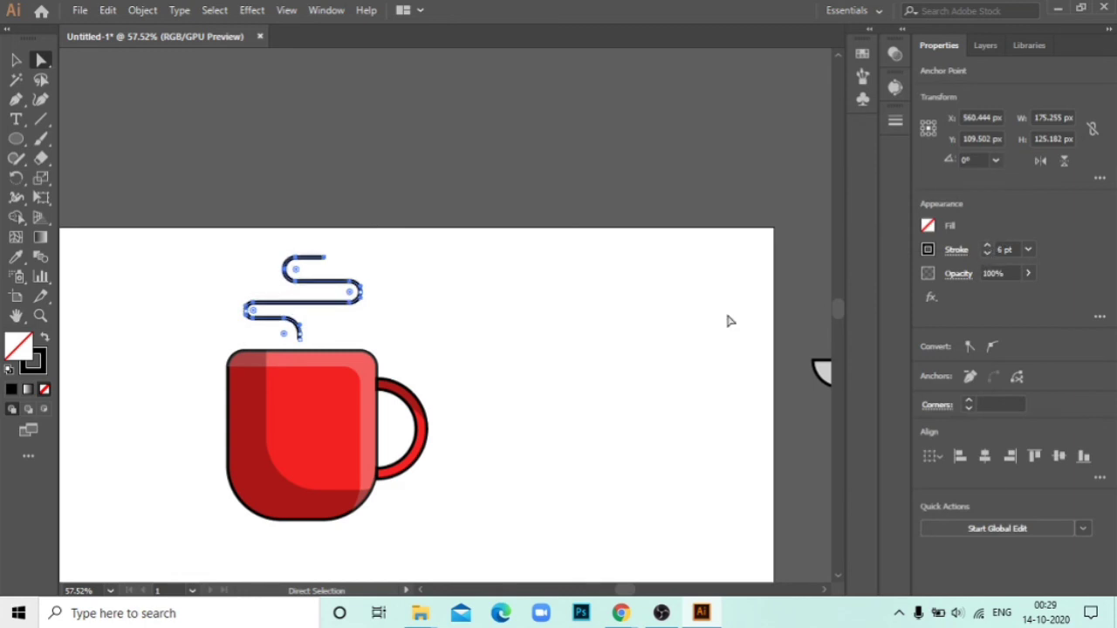
pyautogui.click(725, 309)
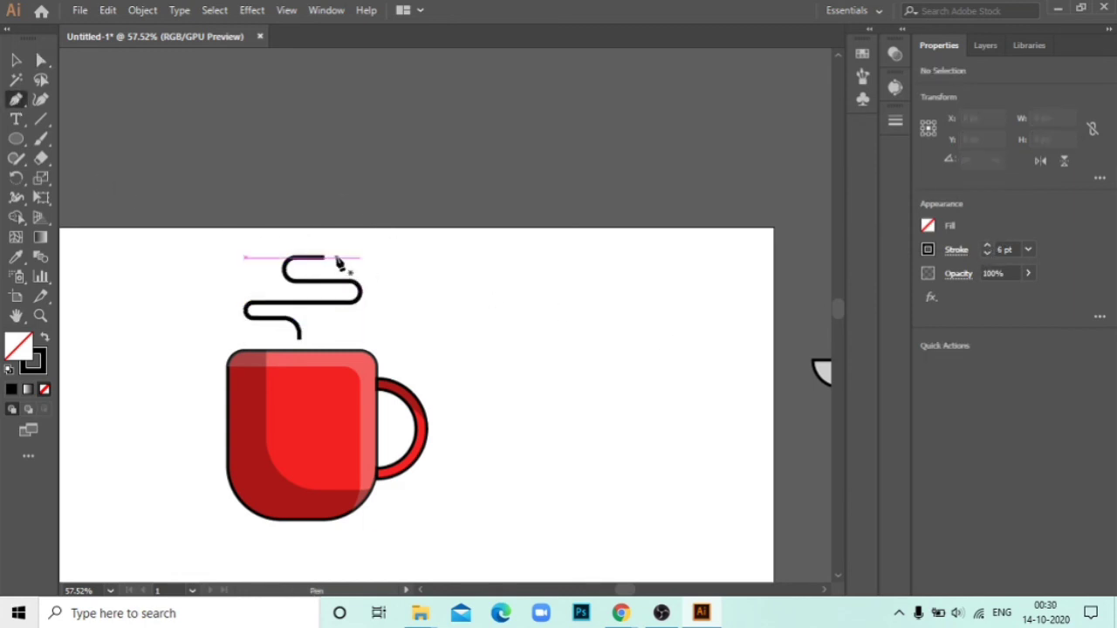
pyautogui.moveTo(406, 275); pyautogui.dragTo(421, 329)
# Step: Draw a short dash beside the top of the steam
pyautogui.click(355, 312)
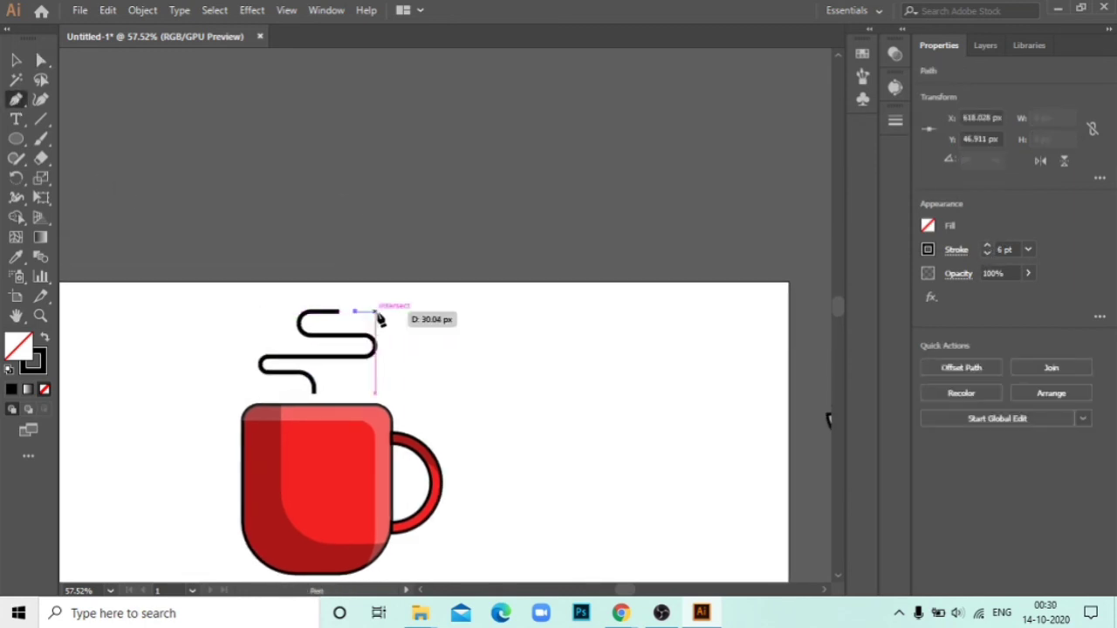
pyautogui.click(379, 312)
pyautogui.press('v')
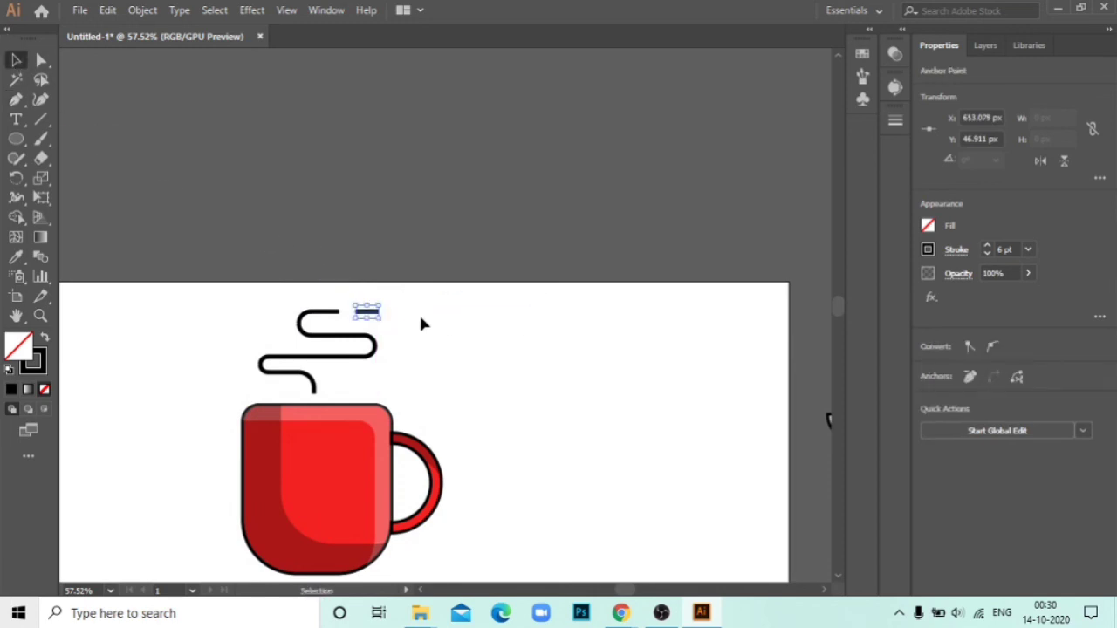
# Step: Apply a tapered width profile to the steam and dash strokes
pyautogui.click(425, 322)
pyautogui.moveTo(297, 346); pyautogui.dragTo(262, 351)
pyautogui.click(894, 122)
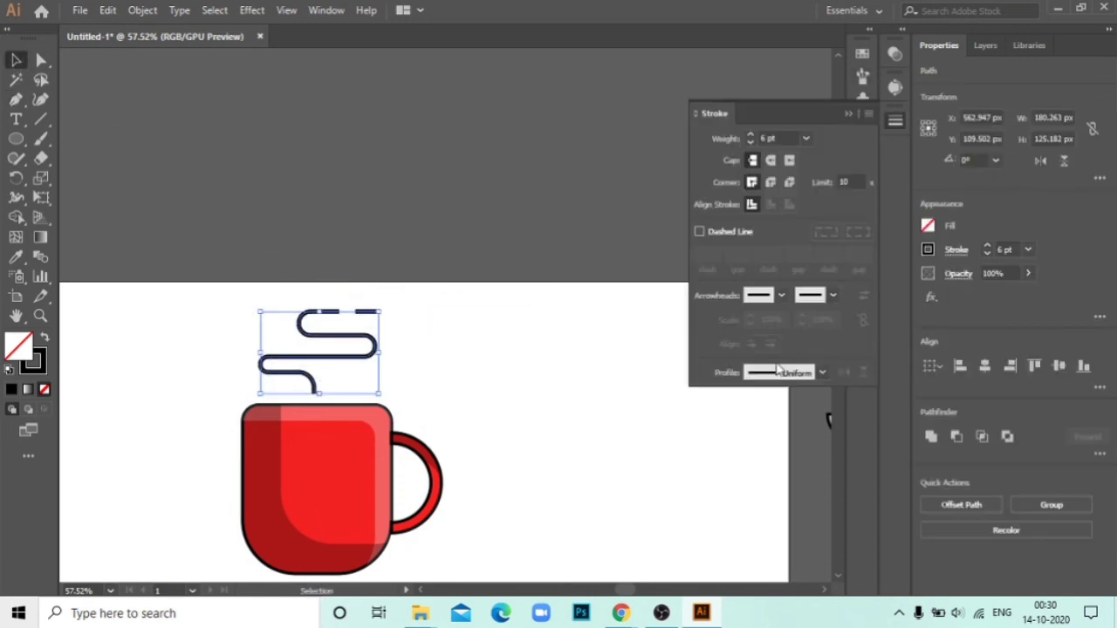
pyautogui.click(539, 293)
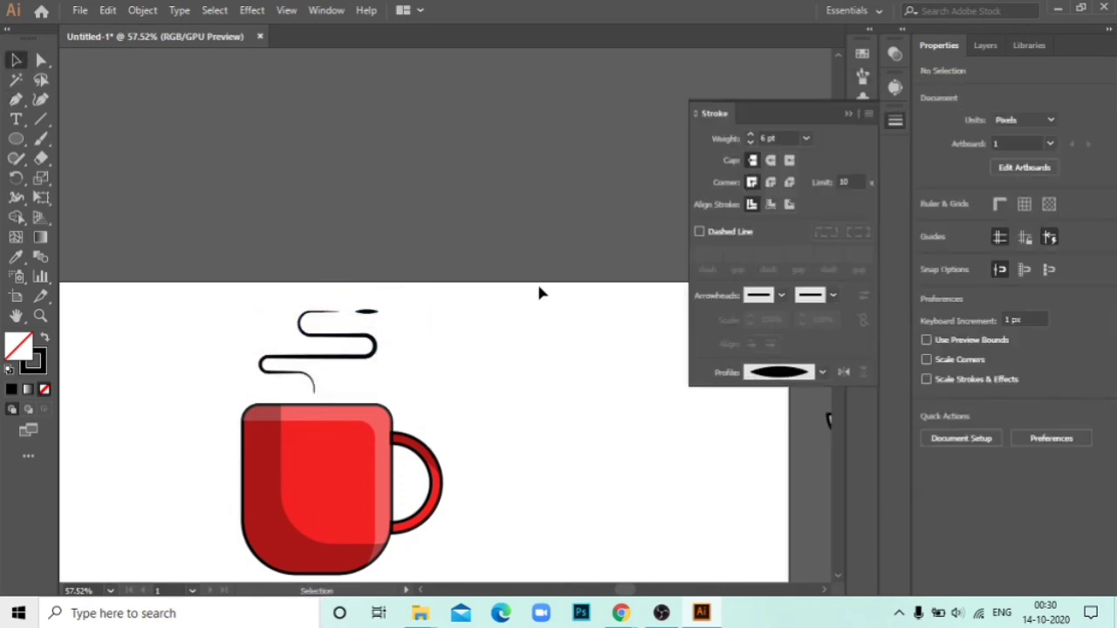
pyautogui.click(848, 113)
pyautogui.moveTo(628, 348); pyautogui.dragTo(526, 404)
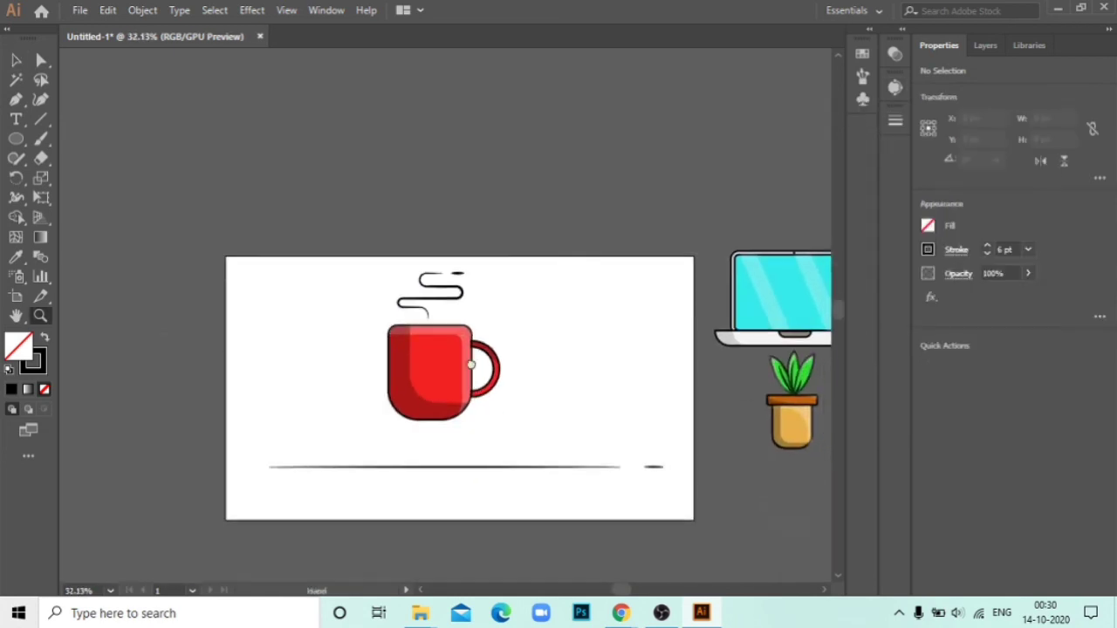
# Step: Group the mug together with its steam
pyautogui.click(14, 60)
pyautogui.moveTo(337, 198); pyautogui.dragTo(515, 339)
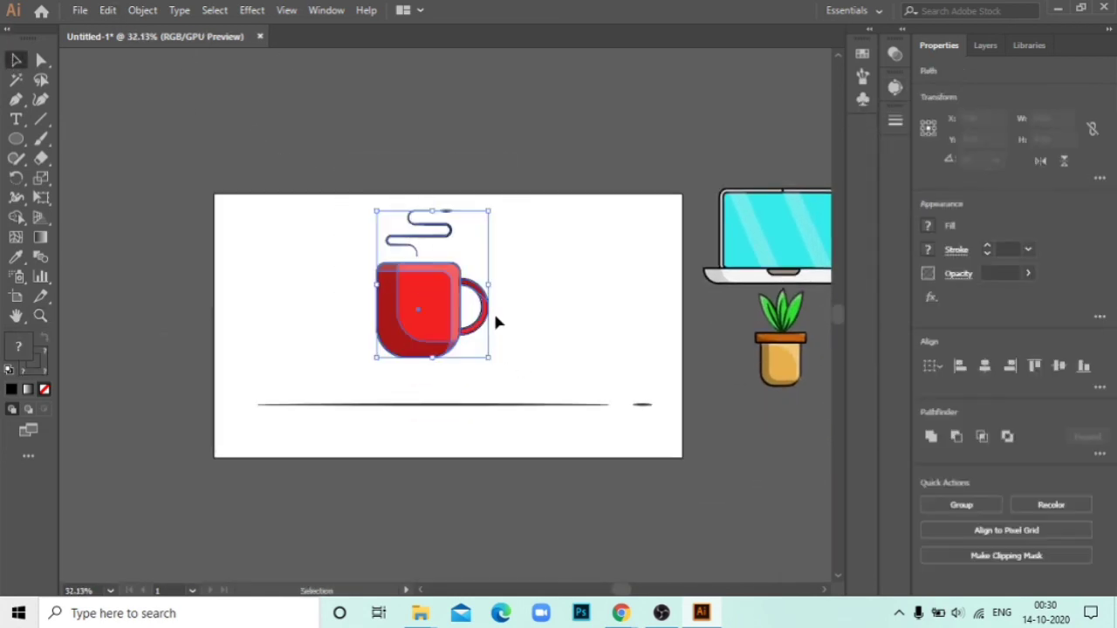
pyautogui.rightClick(493, 310)
pyautogui.click(453, 356)
pyautogui.click(554, 158)
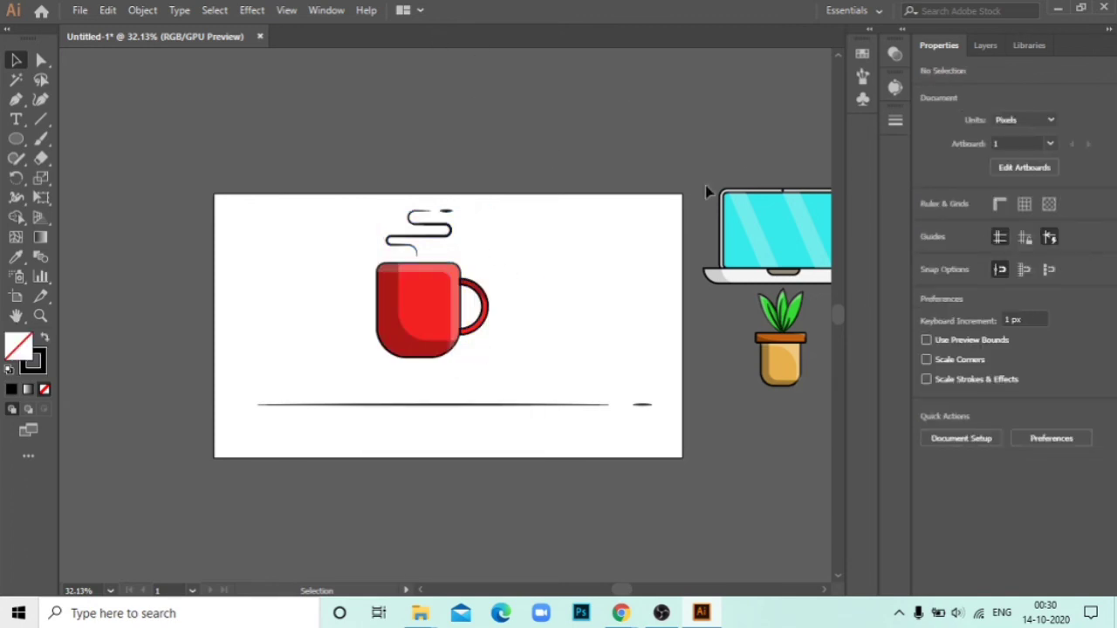
# Step: Bring the laptop and plant onto the artboard and scale down the mug group
pyautogui.moveTo(742, 236); pyautogui.dragTo(542, 265)
pyautogui.moveTo(780, 359); pyautogui.dragTo(320, 287)
pyautogui.hotkey('ctrl', '0')
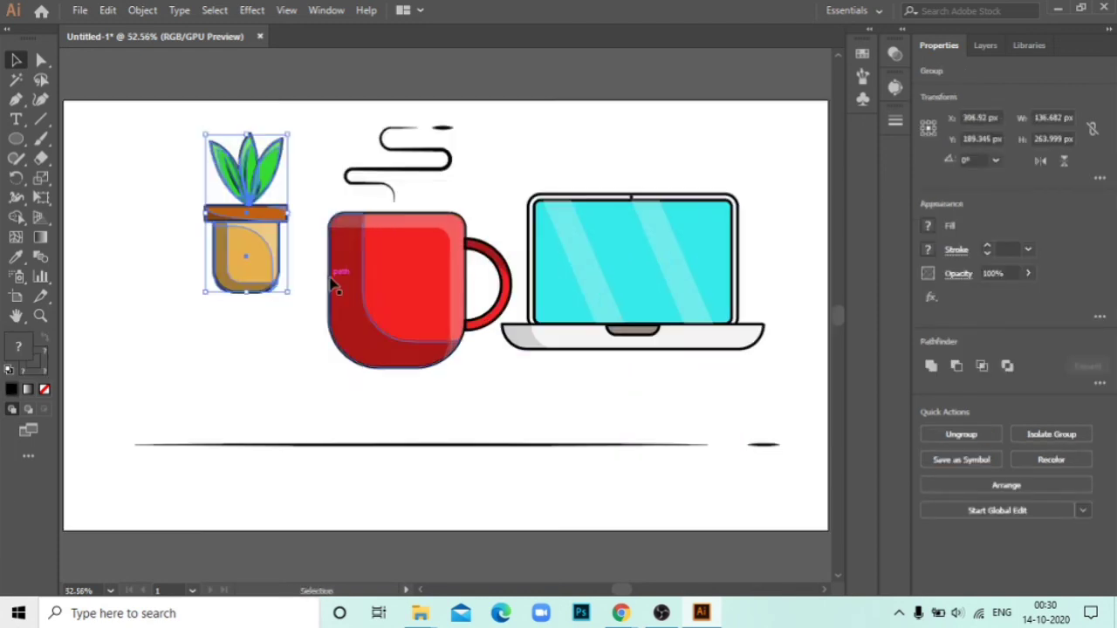
pyautogui.click(362, 287)
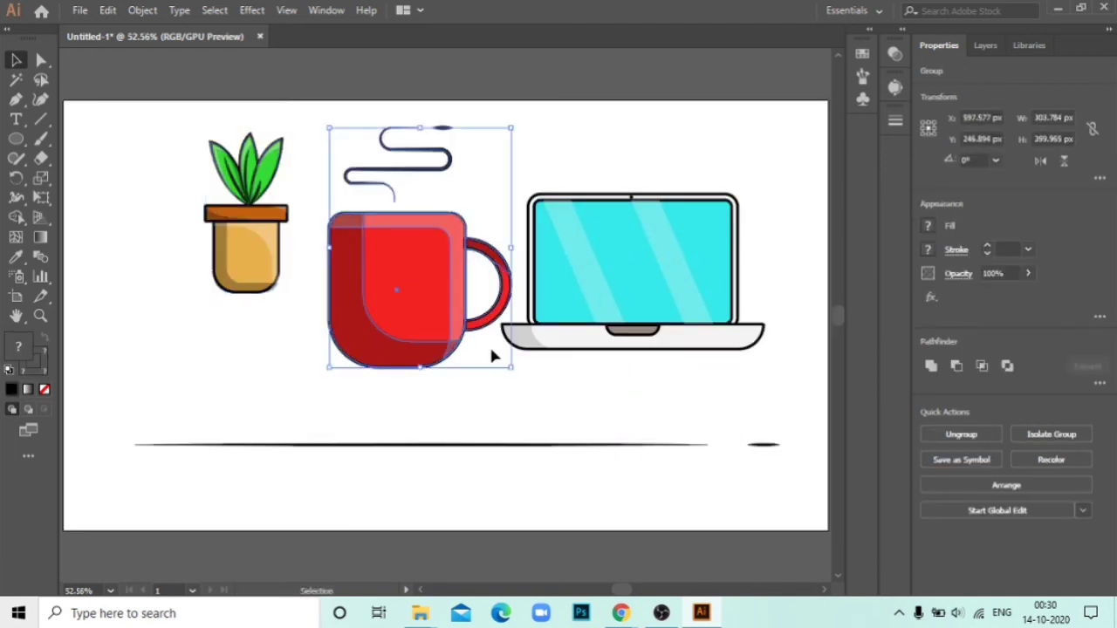
pyautogui.moveTo(513, 369); pyautogui.dragTo(420, 247)
# Step: Line up the laptop, mug and plant on the ground line, left to right
pyautogui.moveTo(591, 285); pyautogui.dragTo(386, 374)
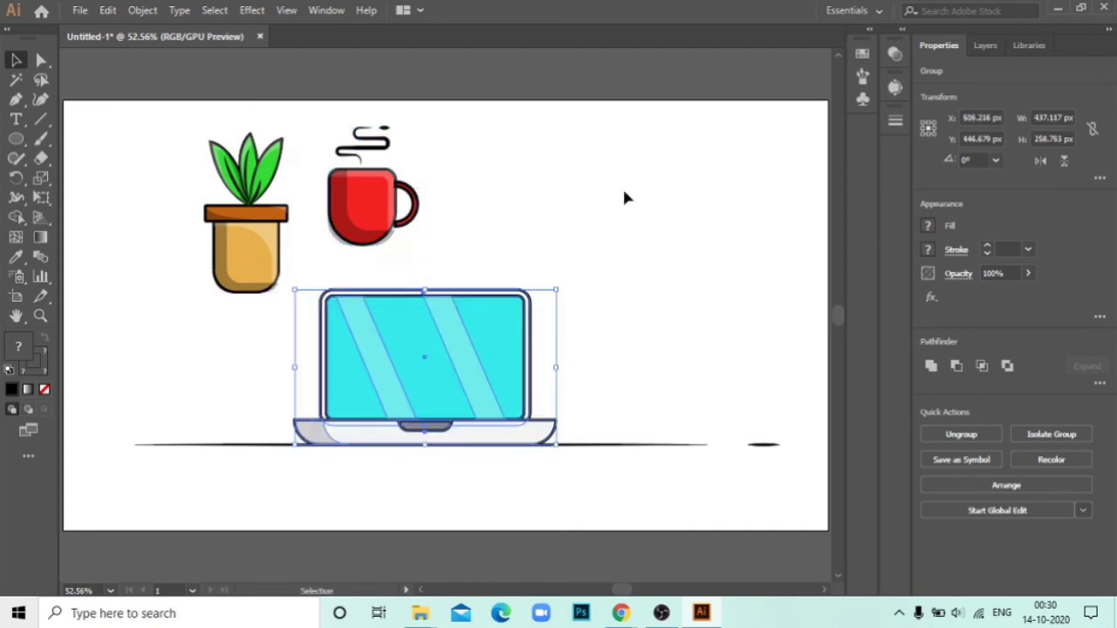
pyautogui.click(544, 188)
pyautogui.moveTo(372, 191); pyautogui.dragTo(573, 390)
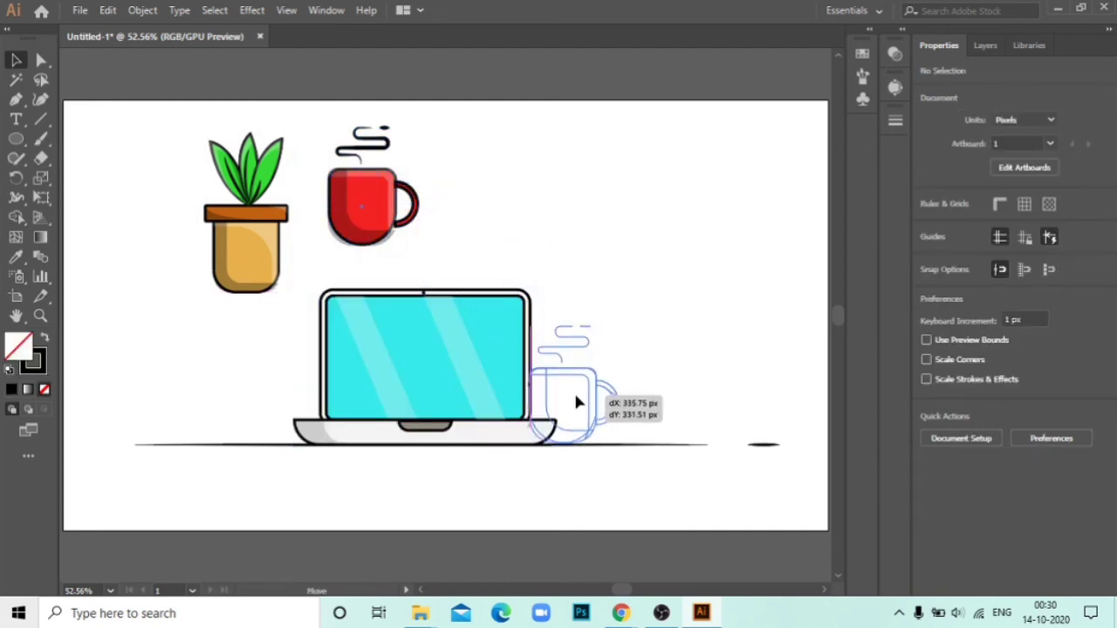
pyautogui.click(678, 239)
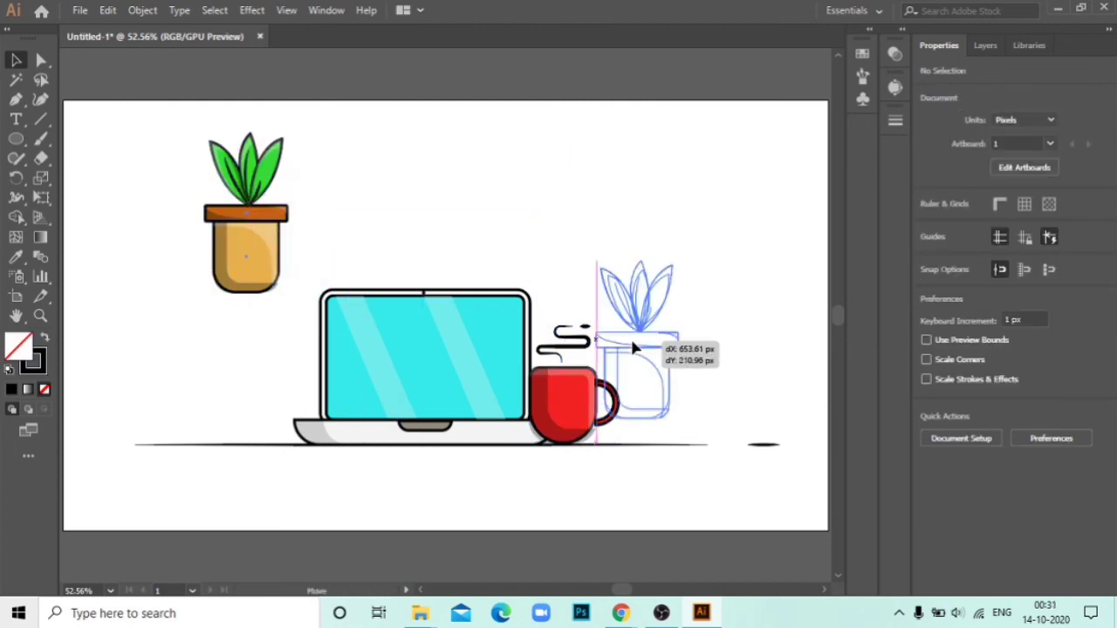
pyautogui.moveTo(244, 223)
pyautogui.mouseDown()
pyautogui.moveTo(673, 363)
pyautogui.moveTo(661, 373)
pyautogui.mouseUp()
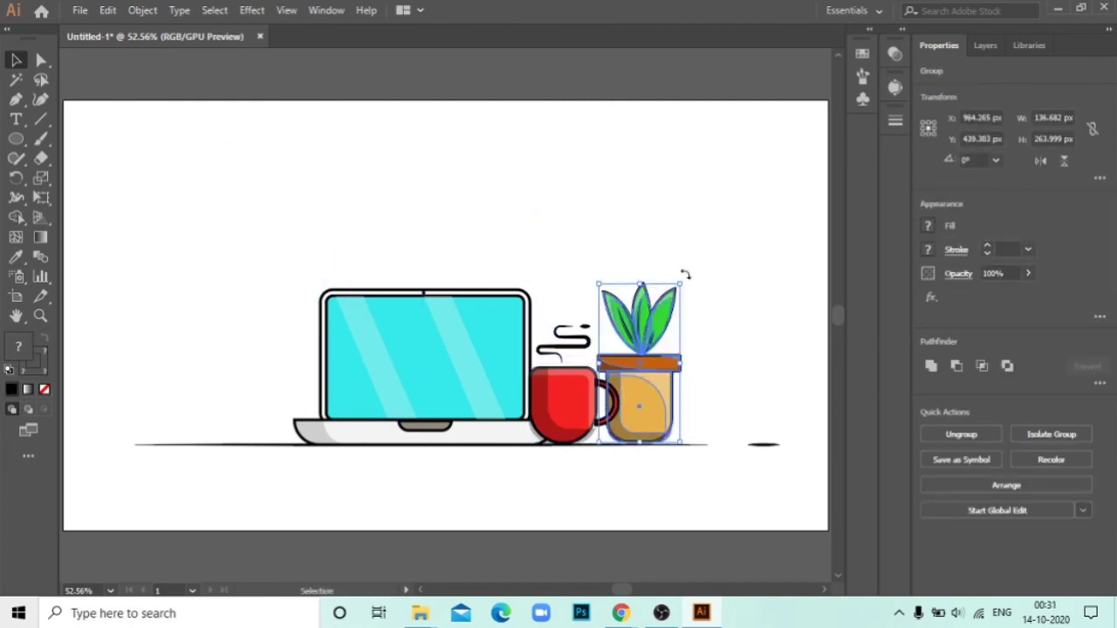
pyautogui.click(703, 274)
# Step: Resize the plant to roughly 139 × 268 px beside the mug
pyautogui.click(678, 290)
pyautogui.moveTo(681, 282); pyautogui.dragTo(753, 203)
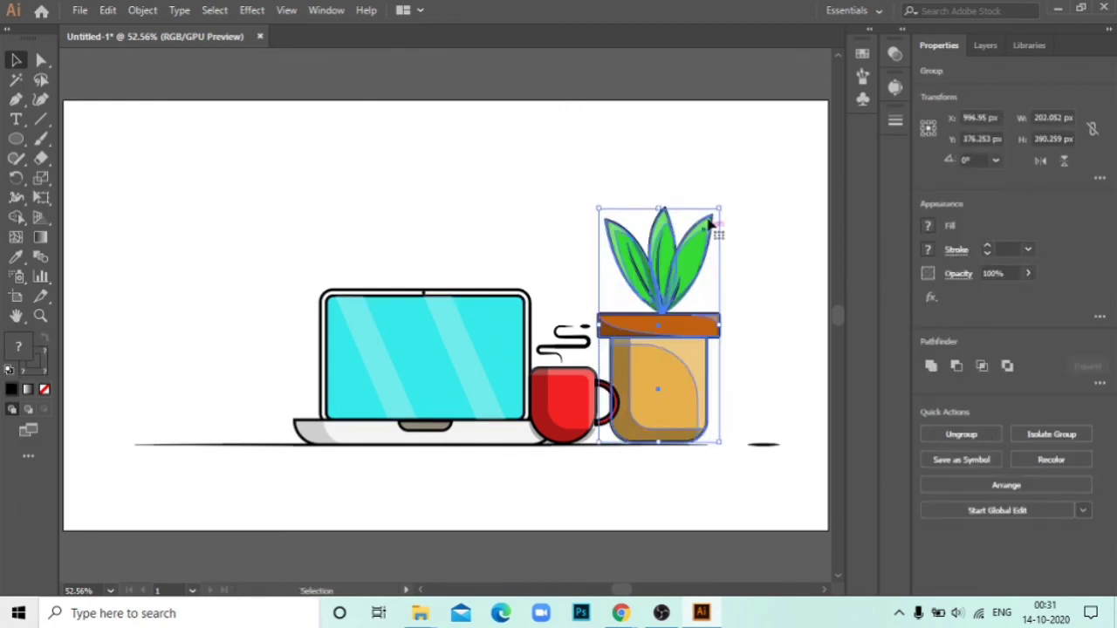
pyautogui.click(612, 446)
pyautogui.click(647, 374)
pyautogui.moveTo(720, 206); pyautogui.dragTo(682, 259)
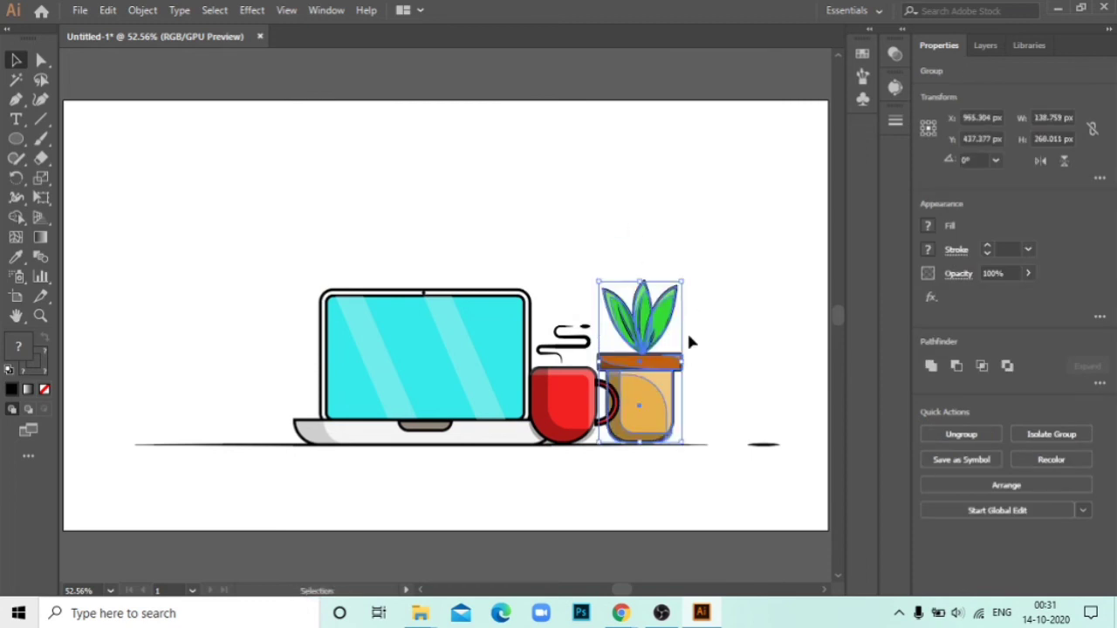
pyautogui.click(677, 442)
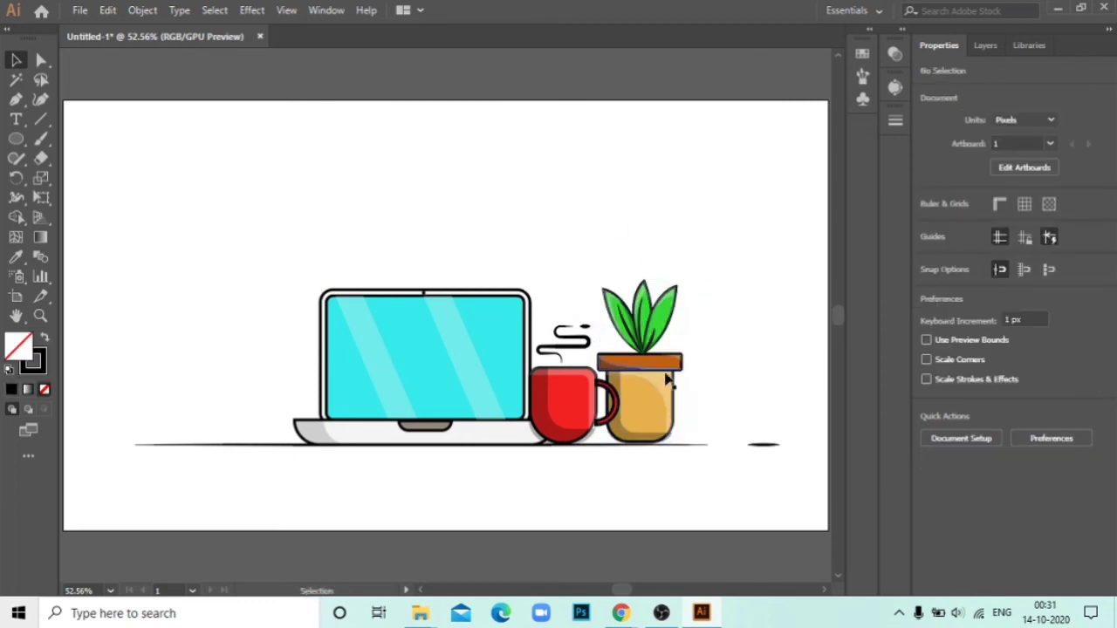
# Step: Move the plant left, ungroup it into pot and leaves, and enlarge the leaves
pyautogui.moveTo(656, 414); pyautogui.dragTo(236, 416)
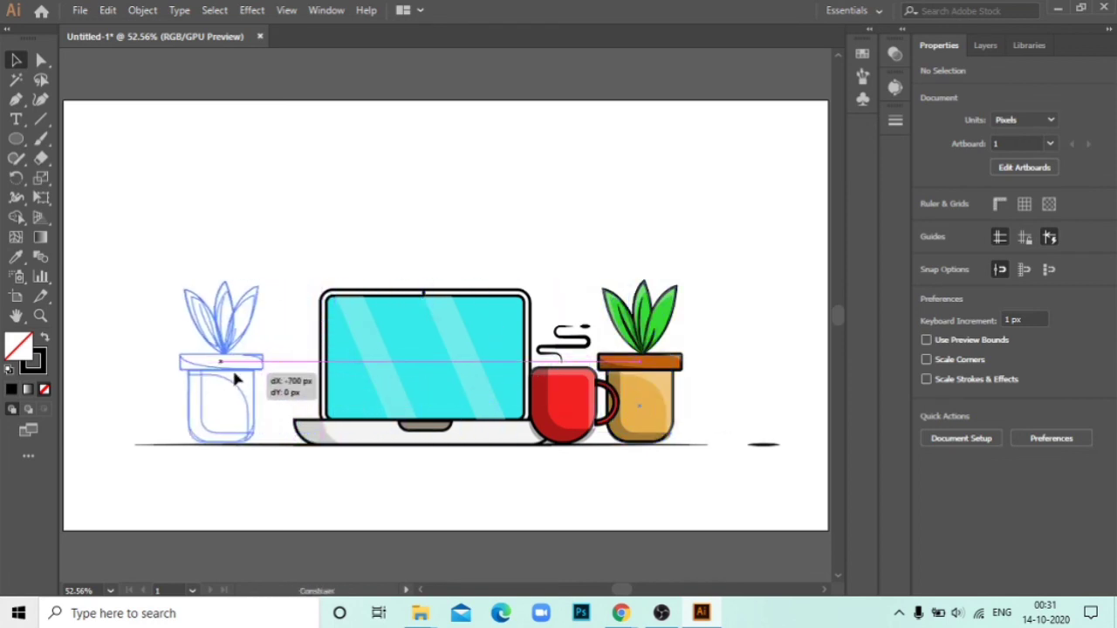
pyautogui.rightClick(222, 303)
pyautogui.click(267, 438)
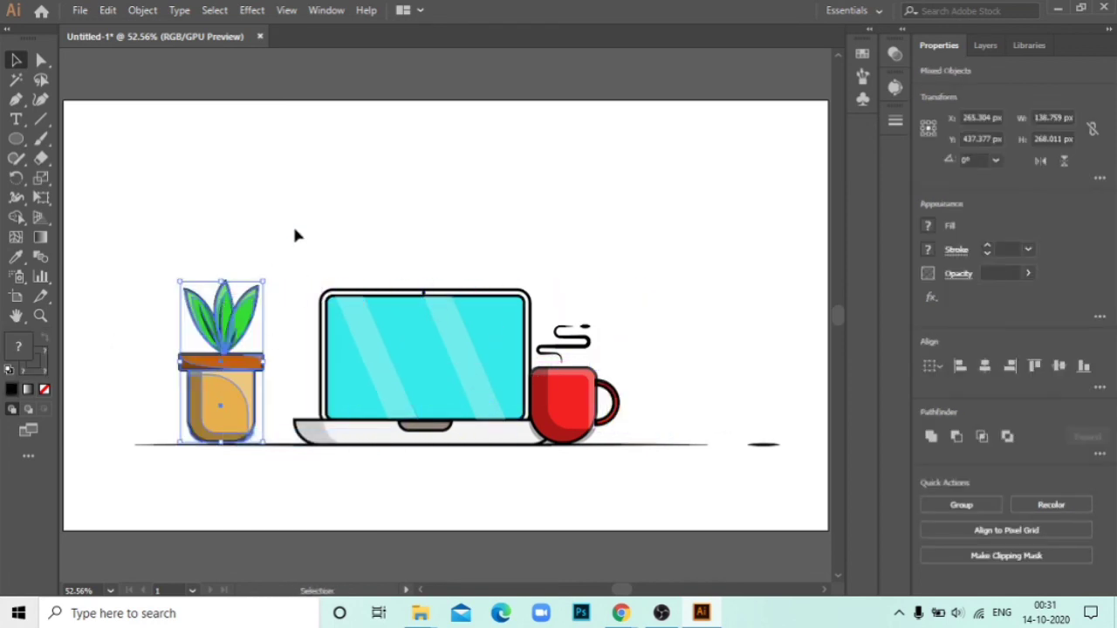
pyautogui.moveTo(155, 281); pyautogui.dragTo(178, 302)
pyautogui.moveTo(282, 328); pyautogui.dragTo(281, 325)
pyautogui.moveTo(267, 282); pyautogui.dragTo(318, 223)
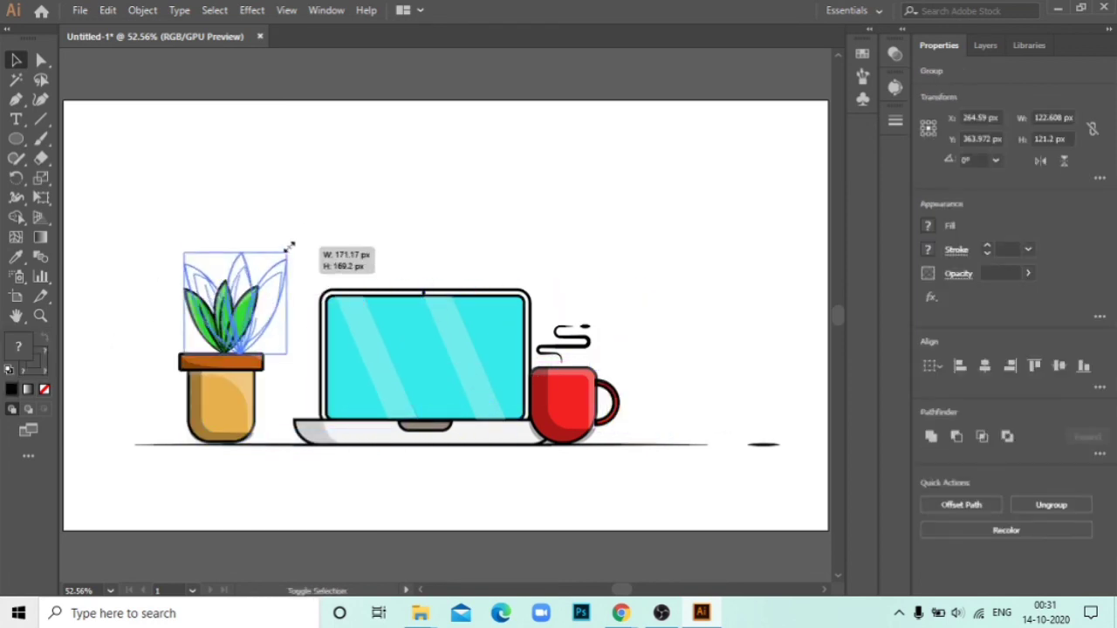
pyautogui.click(162, 390)
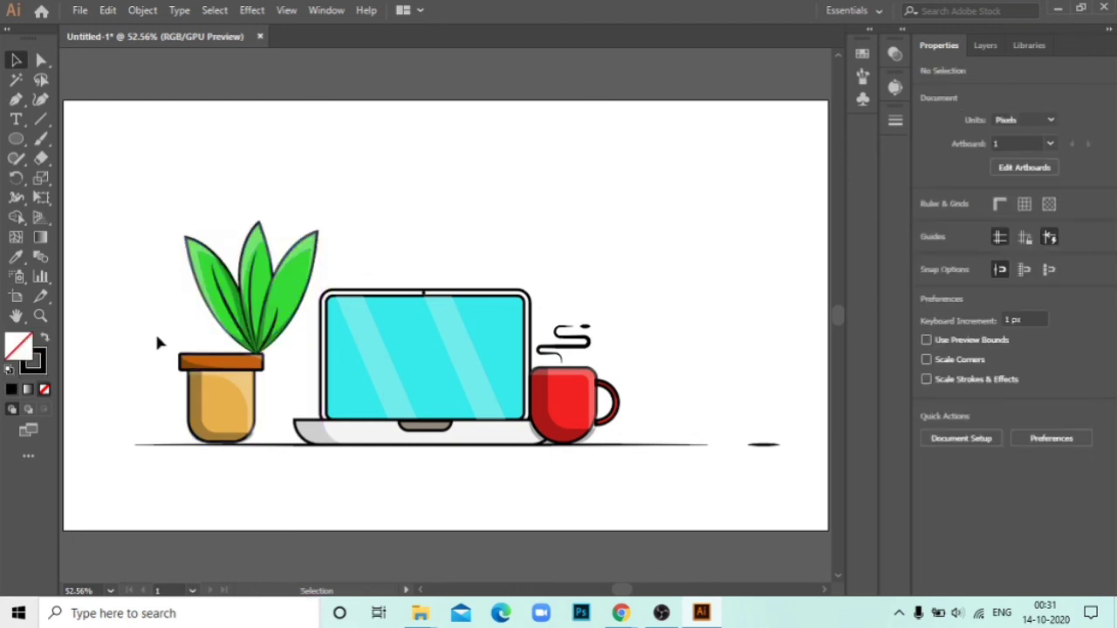
# Step: Enlarge the pot and lower it onto the ground line
pyautogui.moveTo(161, 334); pyautogui.dragTo(221, 401)
pyautogui.moveTo(263, 445)
pyautogui.mouseDown()
pyautogui.moveTo(294, 469)
pyautogui.moveTo(284, 459)
pyautogui.mouseUp()
pyautogui.moveTo(207, 404); pyautogui.dragTo(207, 413)
pyautogui.click(166, 328)
# Step: Reselect the leaves and shift them slightly up and left above the pot
pyautogui.moveTo(166, 328); pyautogui.dragTo(230, 414)
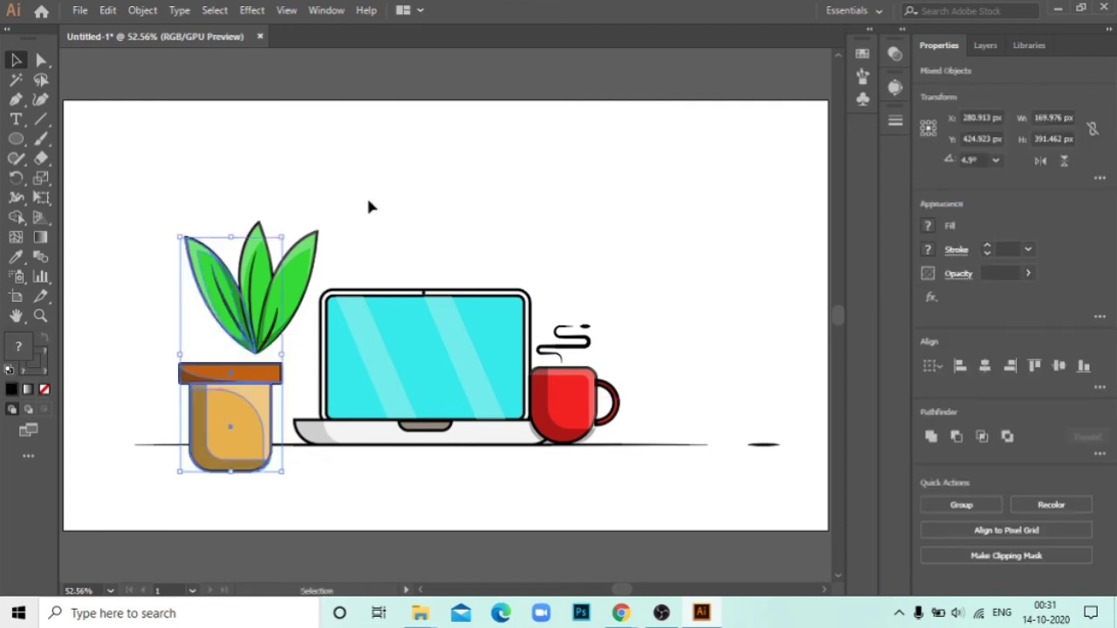
pyautogui.moveTo(371, 231); pyautogui.dragTo(310, 258)
pyautogui.click(212, 286)
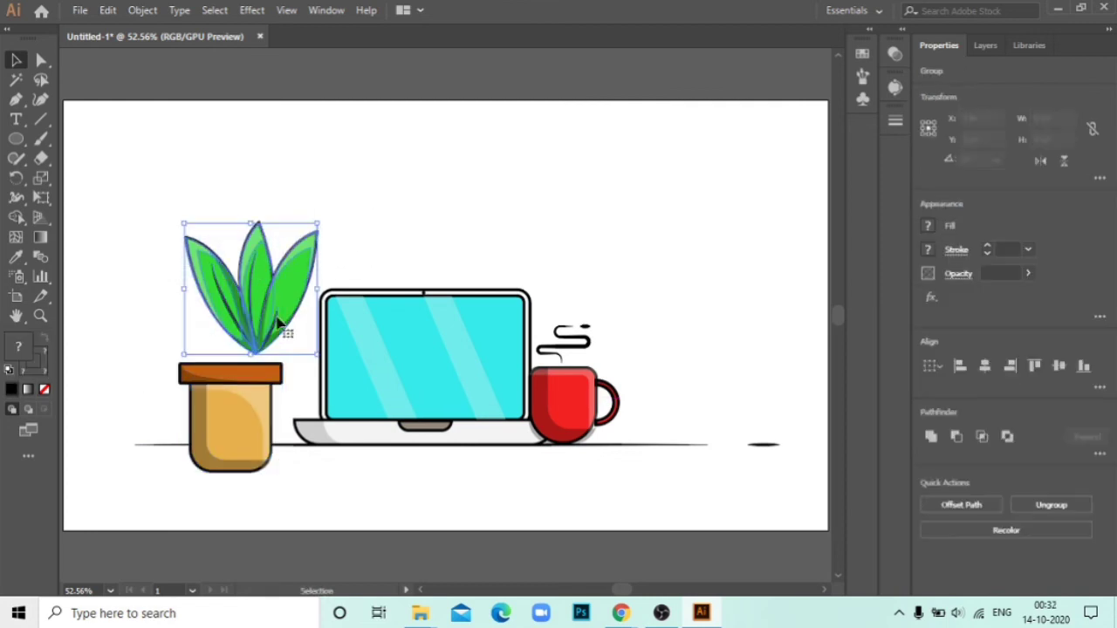
pyautogui.moveTo(275, 327); pyautogui.dragTo(249, 337)
pyautogui.hotkey('ctrl', 'z')
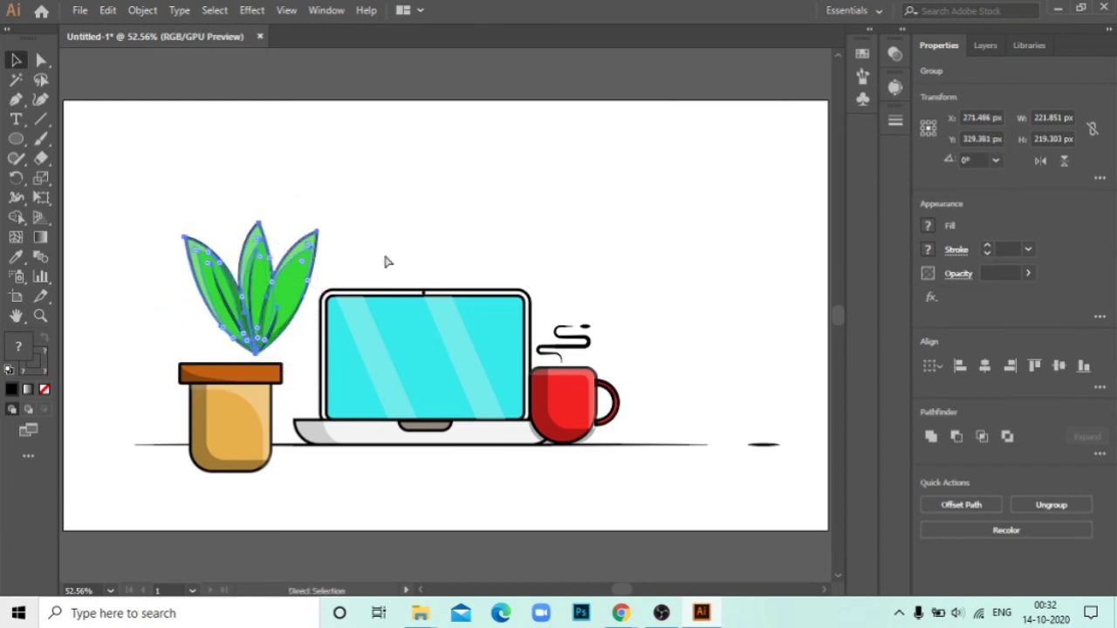
pyautogui.moveTo(152, 323); pyautogui.dragTo(290, 332)
pyautogui.click(168, 255)
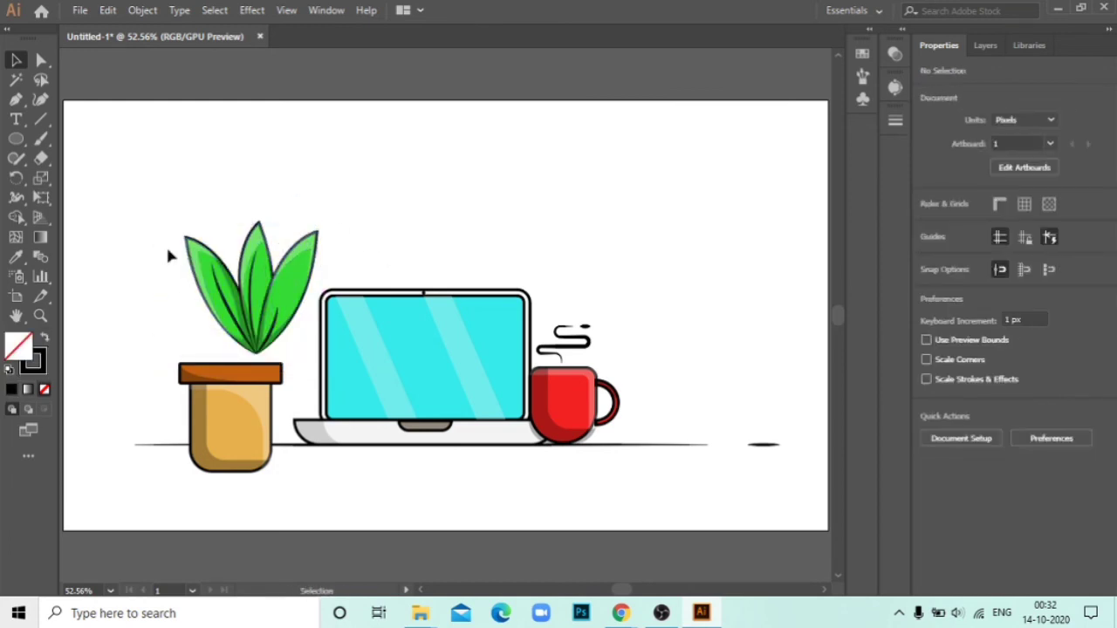
pyautogui.moveTo(294, 344); pyautogui.dragTo(300, 336)
pyautogui.rightClick(268, 311)
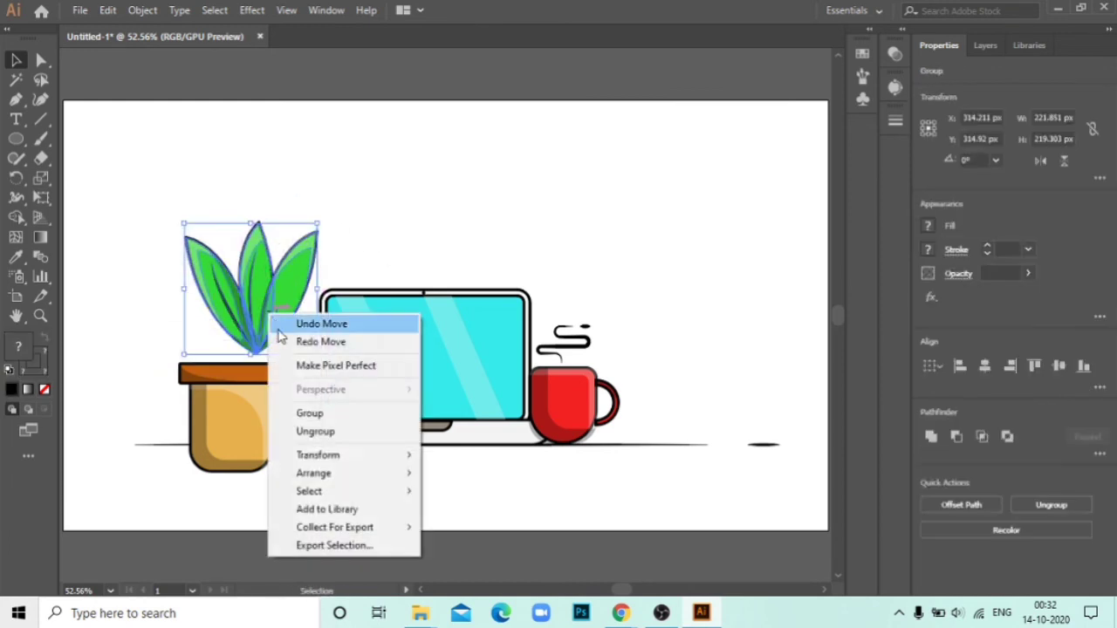
pyautogui.press('Escape')
pyautogui.moveTo(262, 299); pyautogui.dragTo(243, 275)
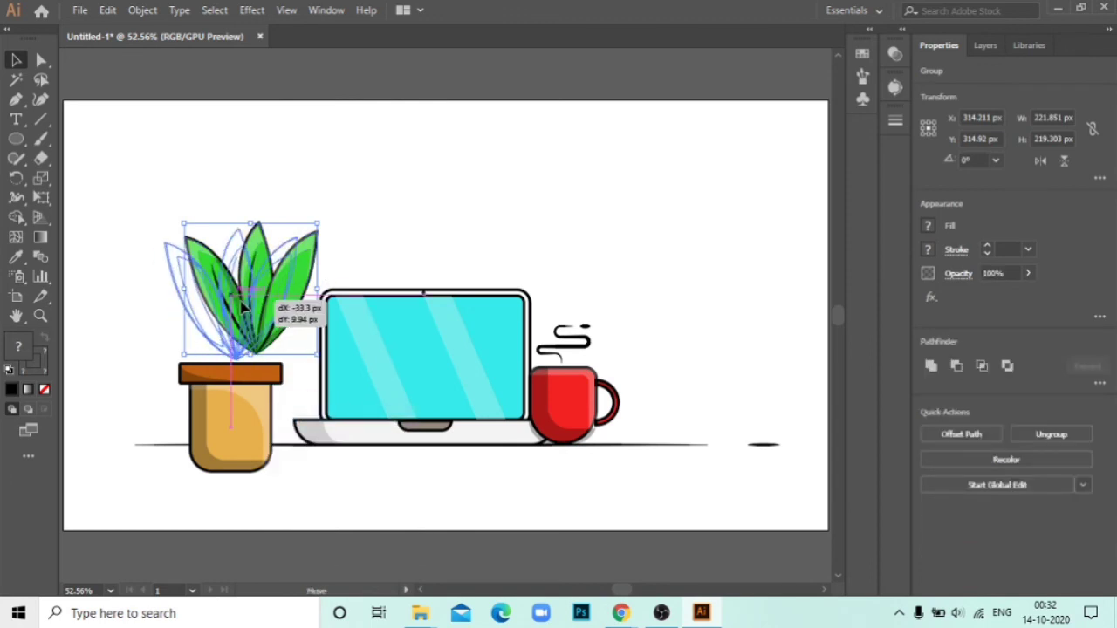
# Step: Group the pot's parts, set it under the leaves, and place the plant beside the mug
pyautogui.moveTo(248, 416); pyautogui.dragTo(244, 411)
pyautogui.rightClick(244, 411)
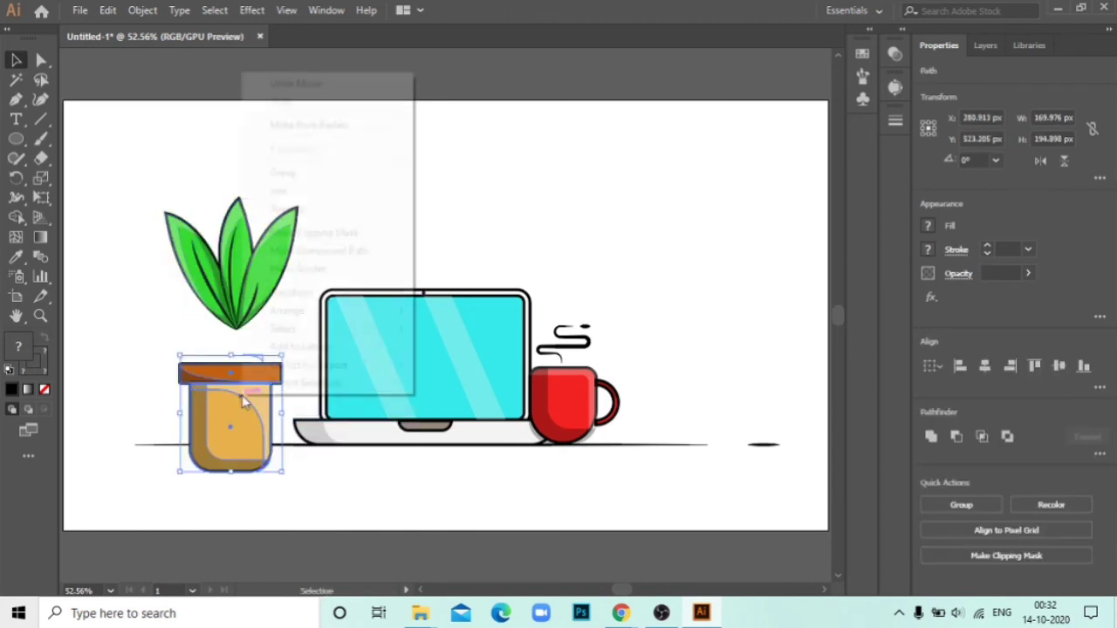
pyautogui.click(266, 172)
pyautogui.moveTo(213, 365); pyautogui.dragTo(210, 332)
pyautogui.hotkey('ctrl', 'shift', 'a')
pyautogui.moveTo(260, 251); pyautogui.dragTo(237, 255)
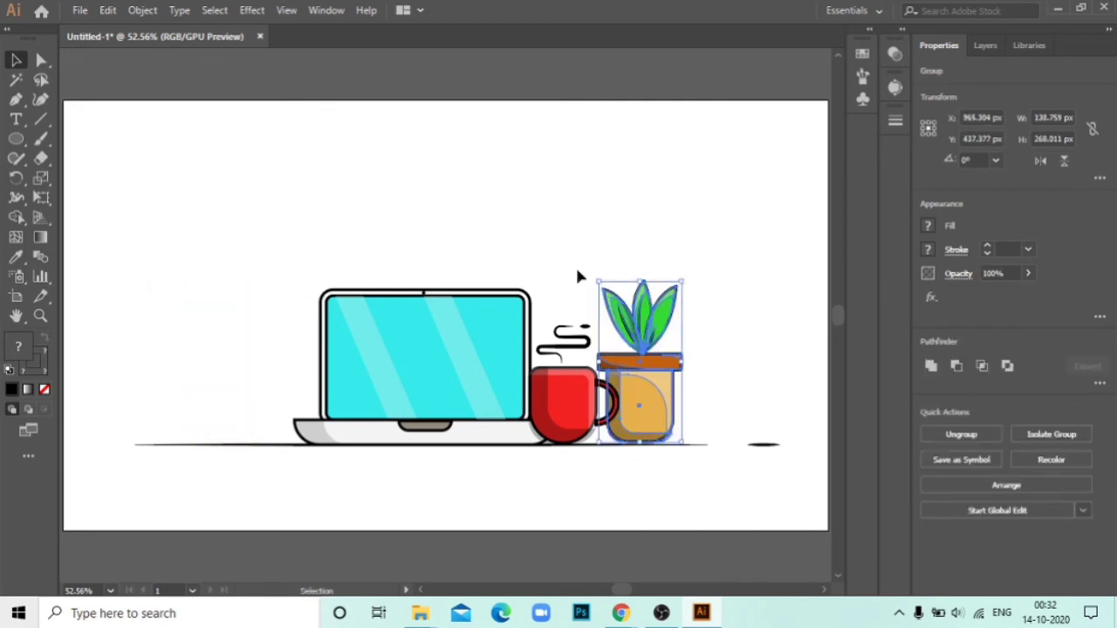
# Step: Place a copy of the plant left of the laptop, then group and enlarge its leaves
pyautogui.click(577, 277)
pyautogui.moveTo(637, 376)
pyautogui.mouseDown()
pyautogui.moveTo(237, 354)
pyautogui.moveTo(207, 377)
pyautogui.mouseUp()
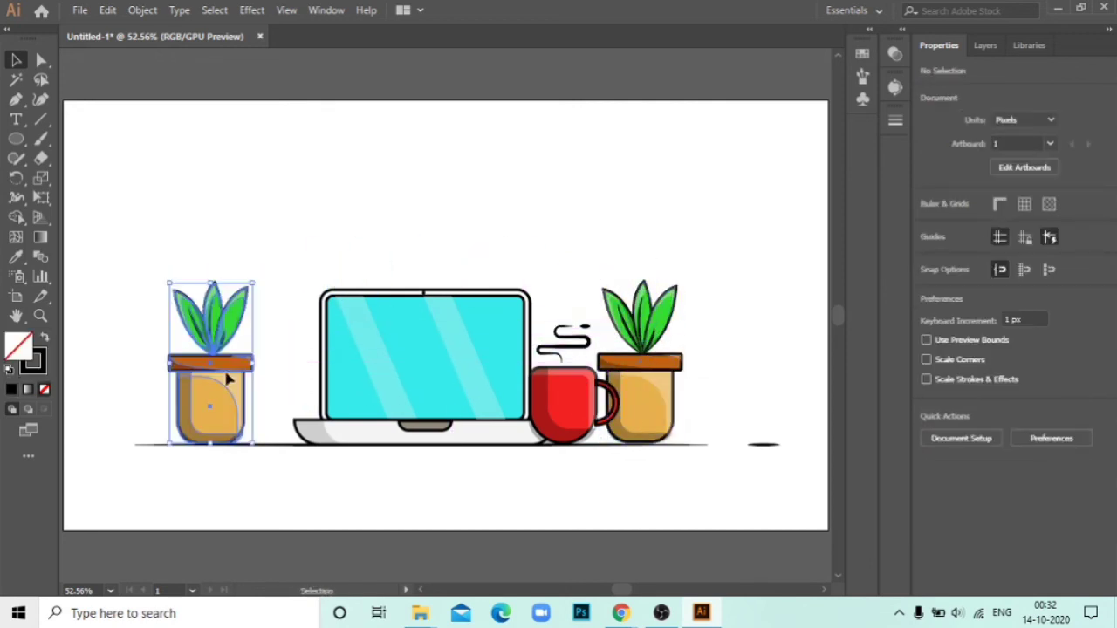
pyautogui.rightClick(191, 301)
pyautogui.click(247, 277)
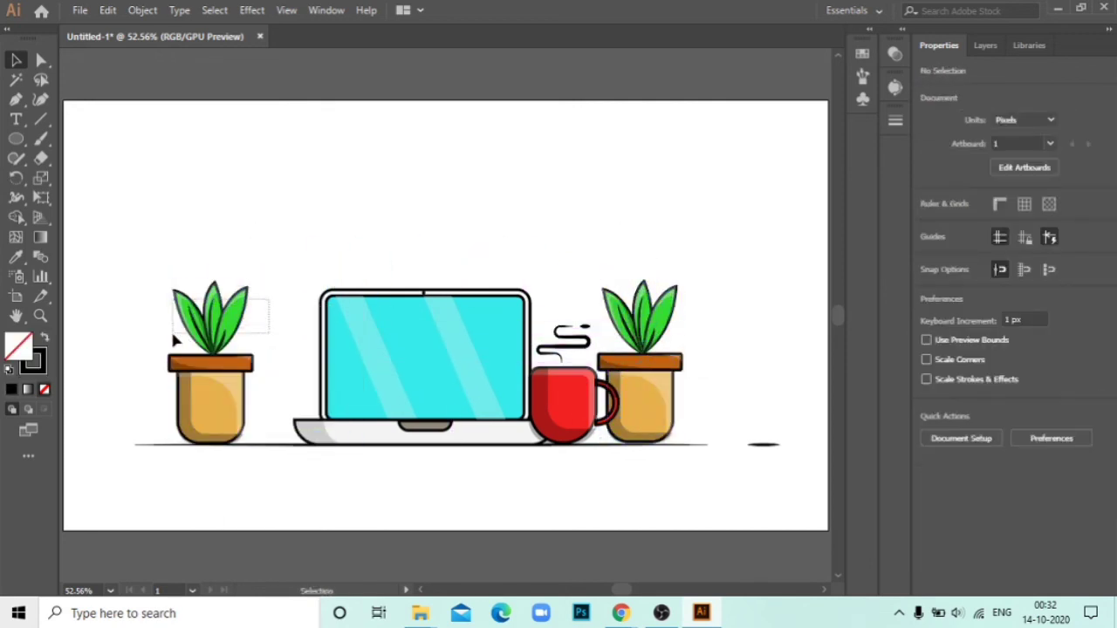
pyautogui.moveTo(247, 278); pyautogui.dragTo(175, 336)
pyautogui.rightClick(180, 301)
pyautogui.click(249, 406)
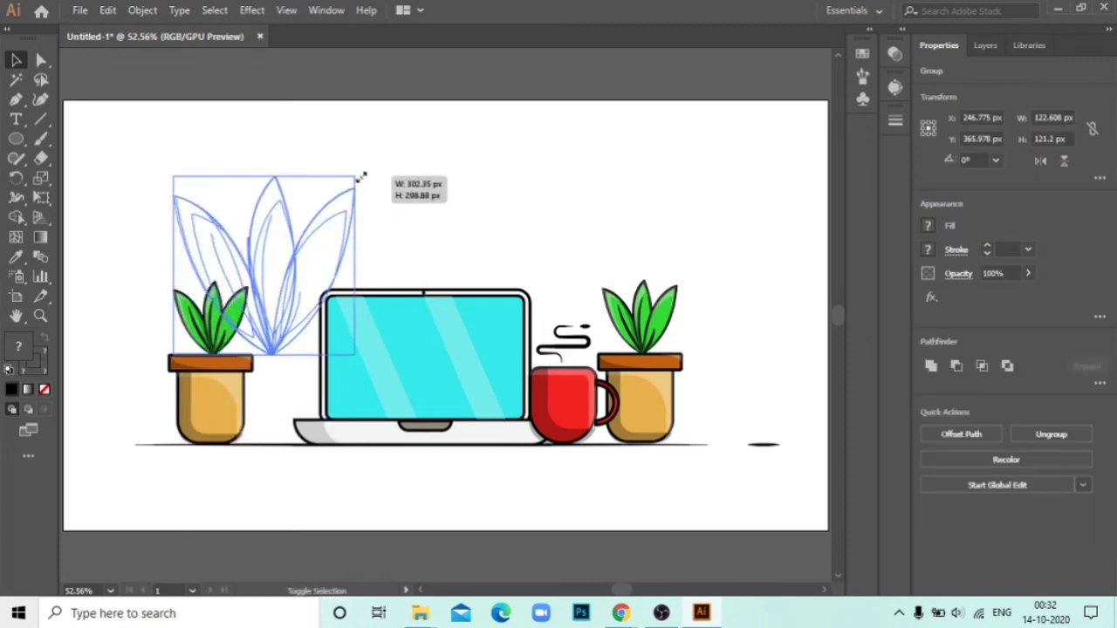
pyautogui.moveTo(248, 281)
pyautogui.mouseDown()
pyautogui.moveTo(308, 222)
pyautogui.moveTo(398, 180)
pyautogui.mouseUp()
# Step: Group and enlarge the left pot, then set the big leaves down onto it
pyautogui.moveTo(149, 336); pyautogui.dragTo(188, 400)
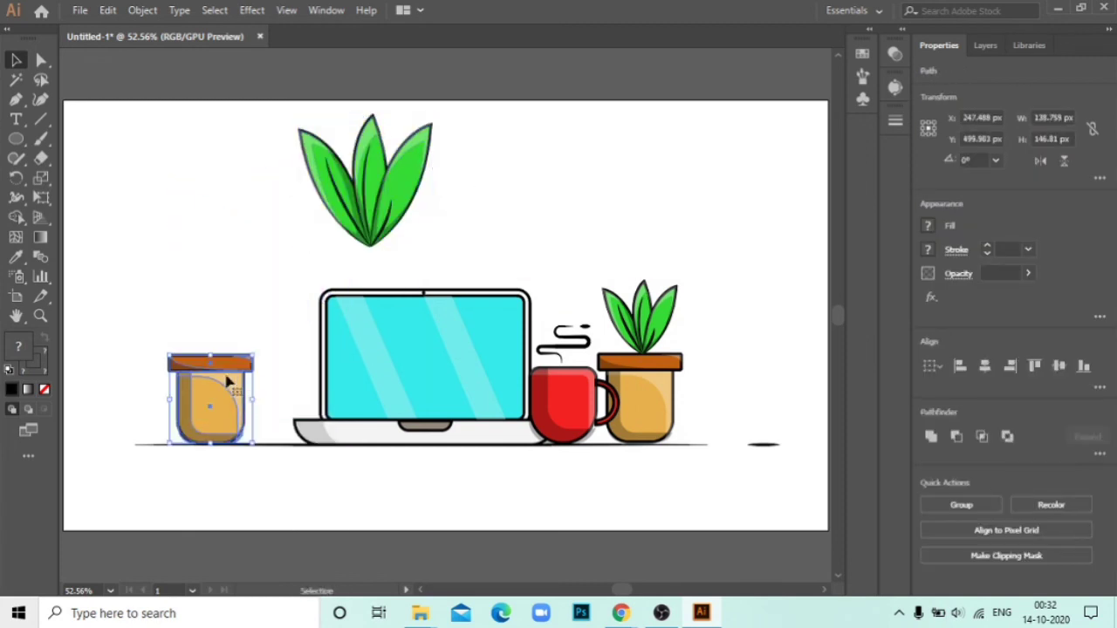
pyautogui.rightClick(229, 388)
pyautogui.click(322, 152)
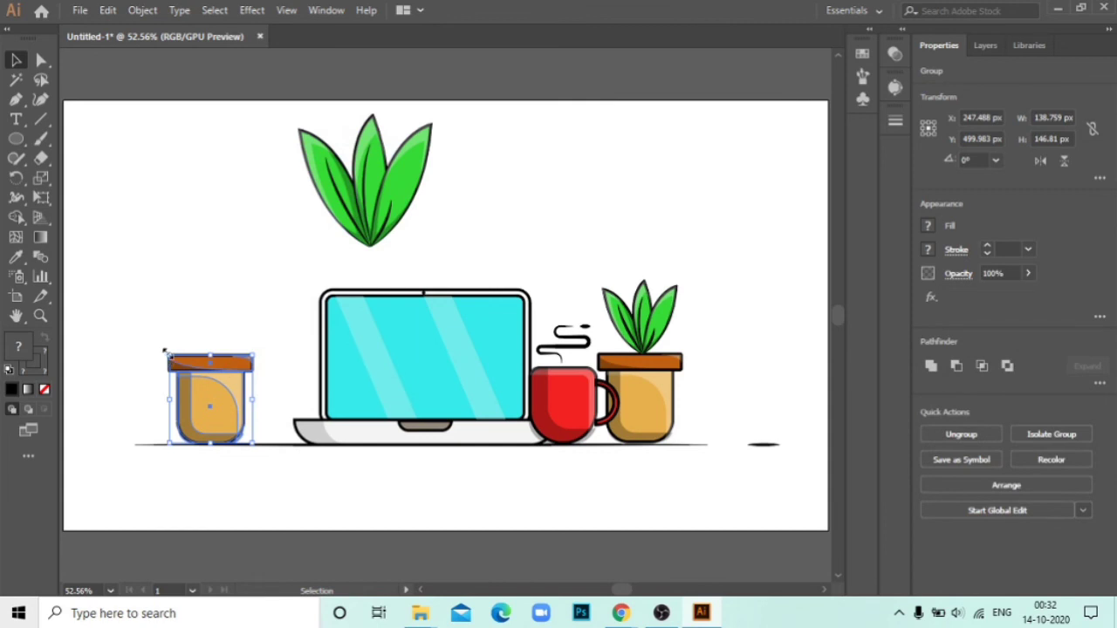
pyautogui.moveTo(164, 352); pyautogui.dragTo(153, 330)
pyautogui.moveTo(200, 386)
pyautogui.mouseDown()
pyautogui.moveTo(225, 345)
pyautogui.moveTo(253, 347)
pyautogui.mouseUp()
pyautogui.moveTo(229, 387); pyautogui.dragTo(257, 386)
pyautogui.moveTo(380, 172)
pyautogui.mouseDown()
pyautogui.moveTo(267, 240)
pyautogui.moveTo(234, 275)
pyautogui.mouseUp()
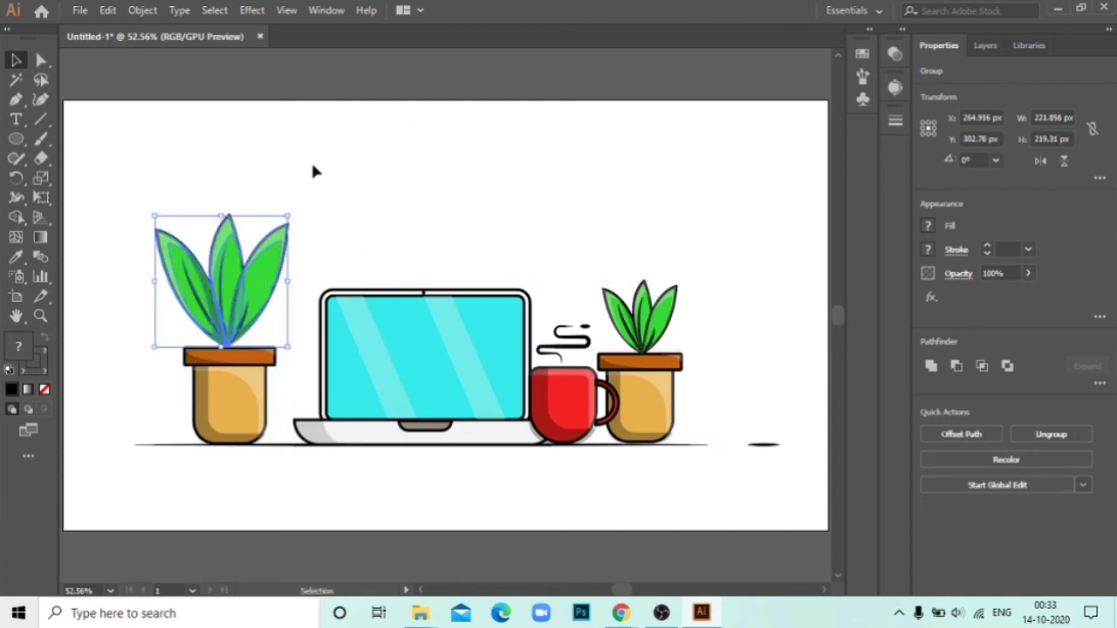
# Step: Group the whole left plant into one object and nudge it slightly right
pyautogui.click(315, 171)
pyautogui.moveTo(127, 193); pyautogui.dragTo(239, 358)
pyautogui.rightClick(253, 332)
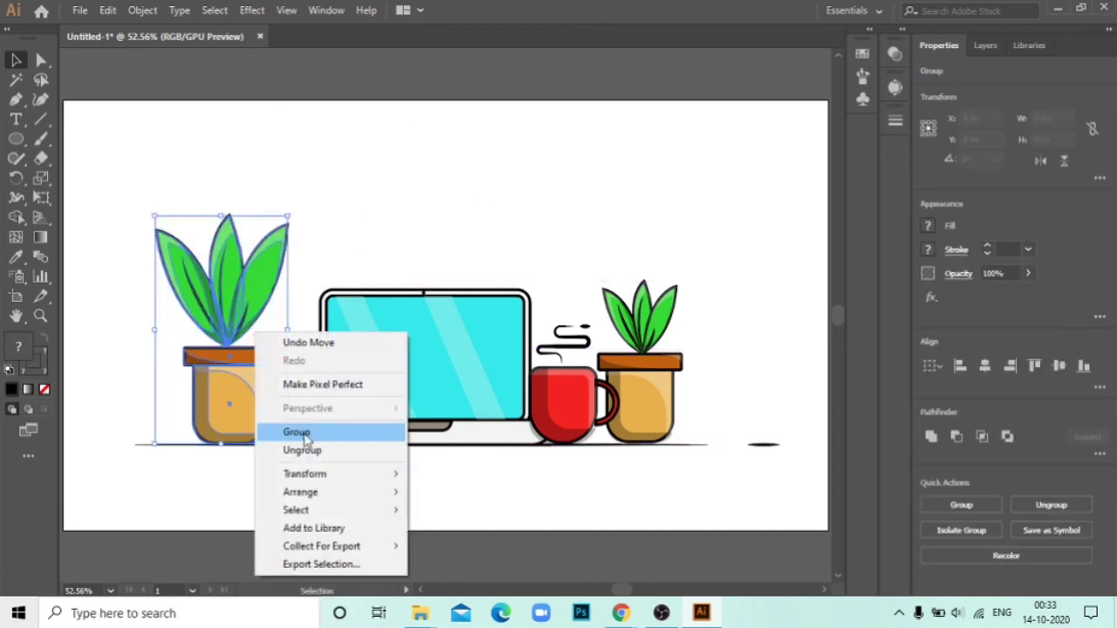
pyautogui.click(294, 429)
pyautogui.moveTo(249, 407); pyautogui.dragTo(289, 411)
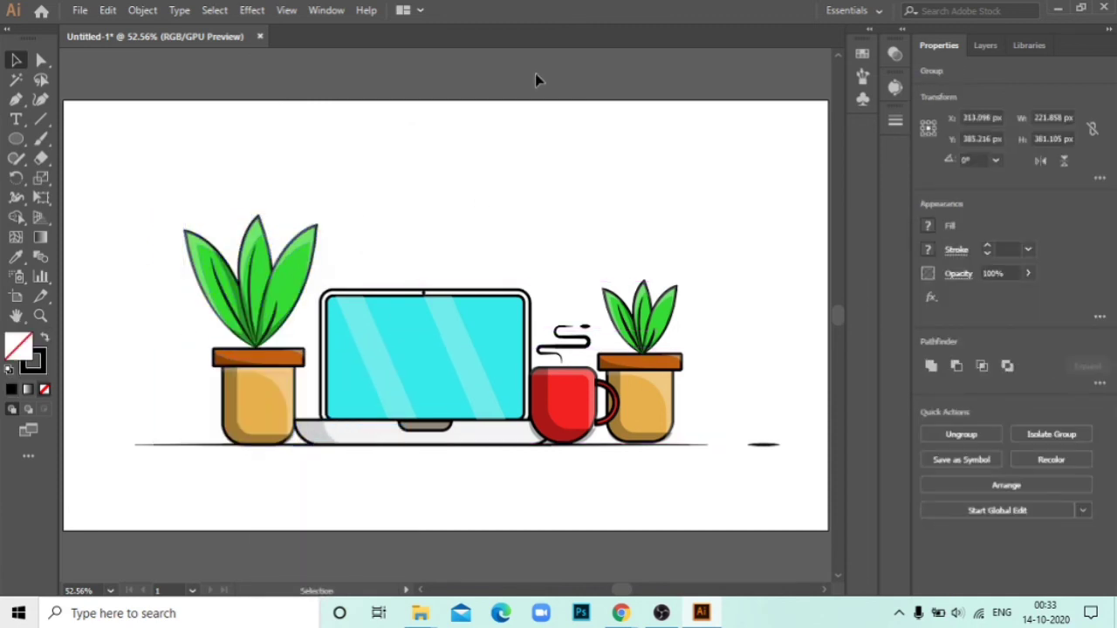
pyautogui.click(548, 131)
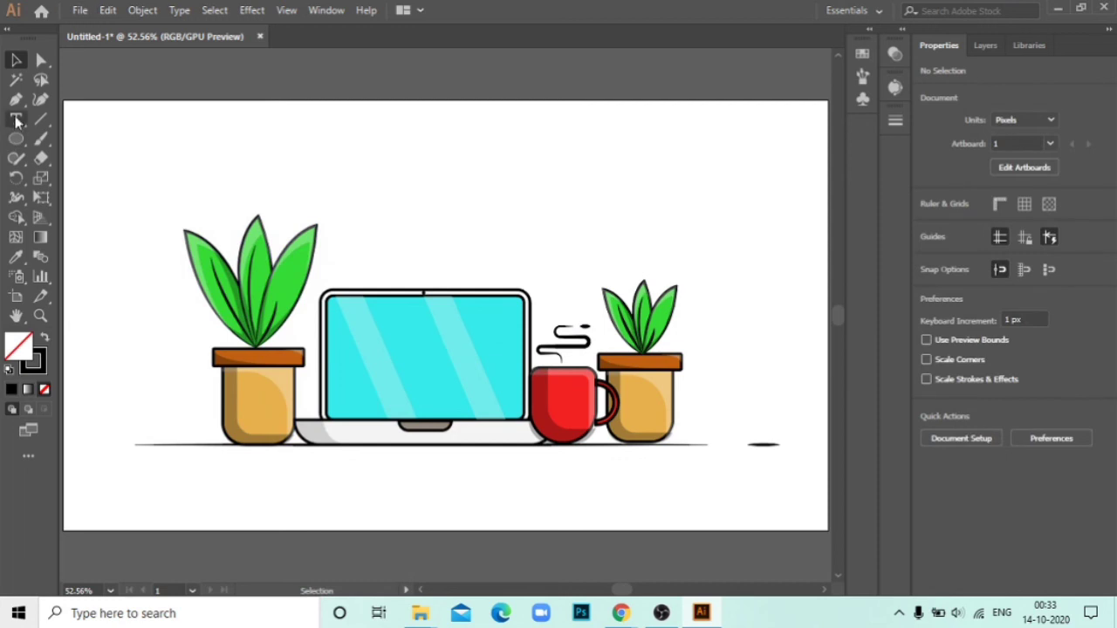
pyautogui.moveTo(18, 142)
pyautogui.mouseDown()
pyautogui.moveTo(82, 137)
pyautogui.moveTo(829, 530)
pyautogui.mouseUp()
pyautogui.click(33, 363)
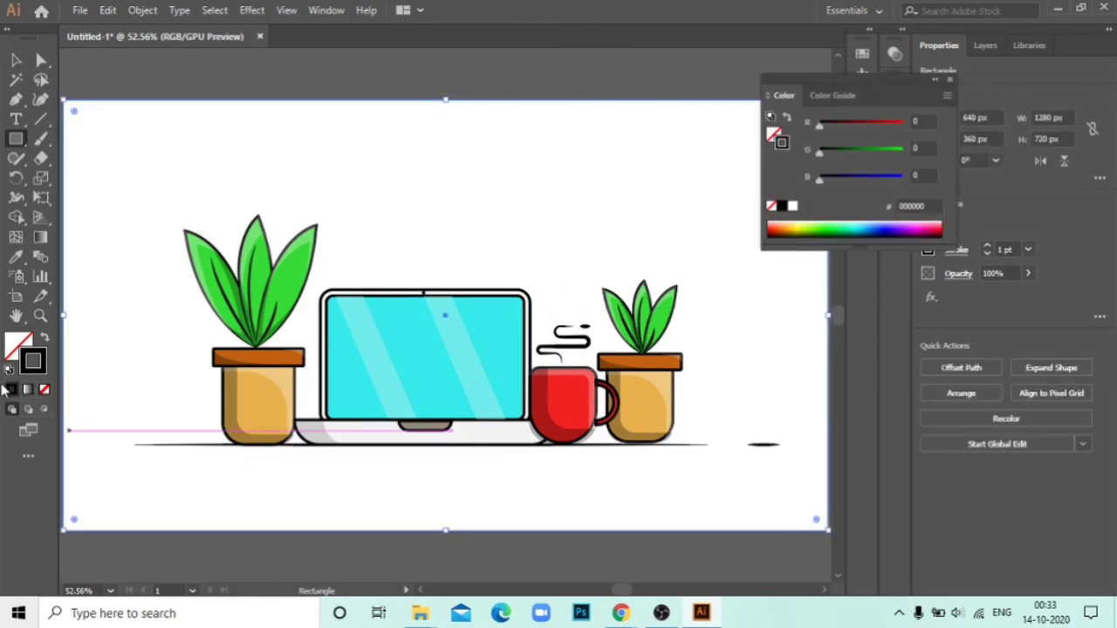
pyautogui.doubleClick(33, 363)
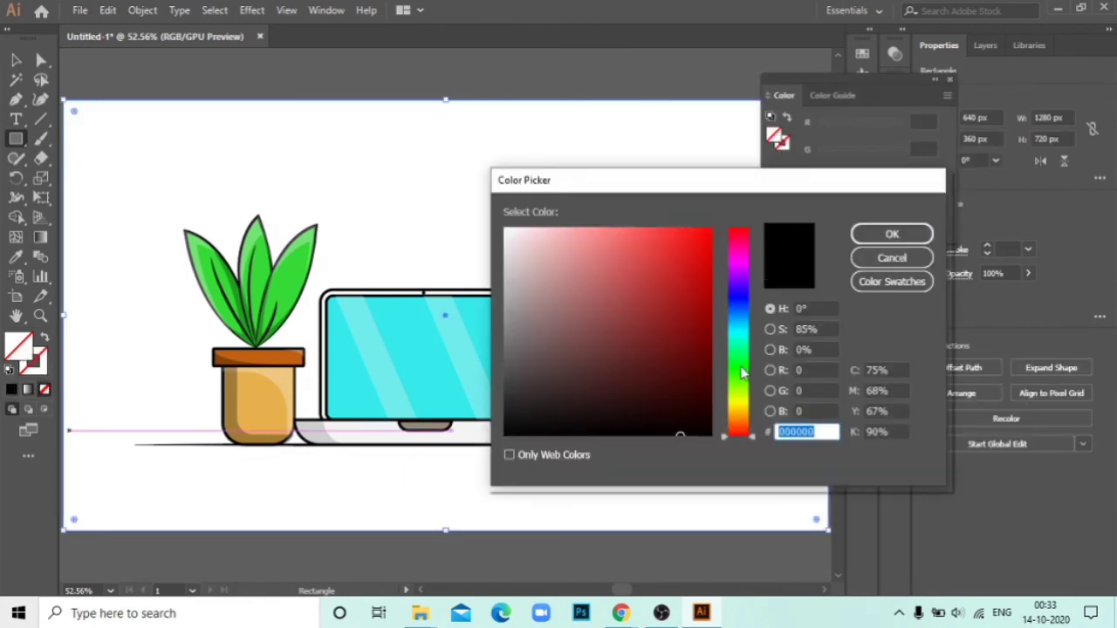
pyautogui.click(738, 398)
pyautogui.moveTo(673, 250)
pyautogui.mouseDown()
pyautogui.moveTo(621, 265)
pyautogui.moveTo(655, 243)
pyautogui.mouseUp()
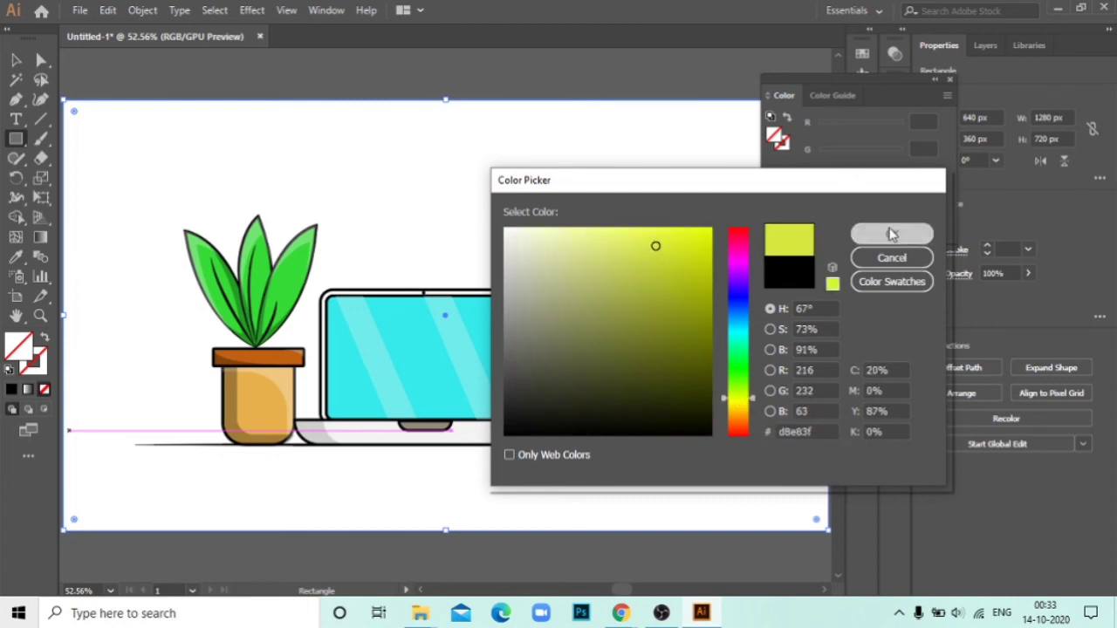
pyautogui.click(891, 233)
pyautogui.click(13, 61)
pyautogui.rightClick(152, 134)
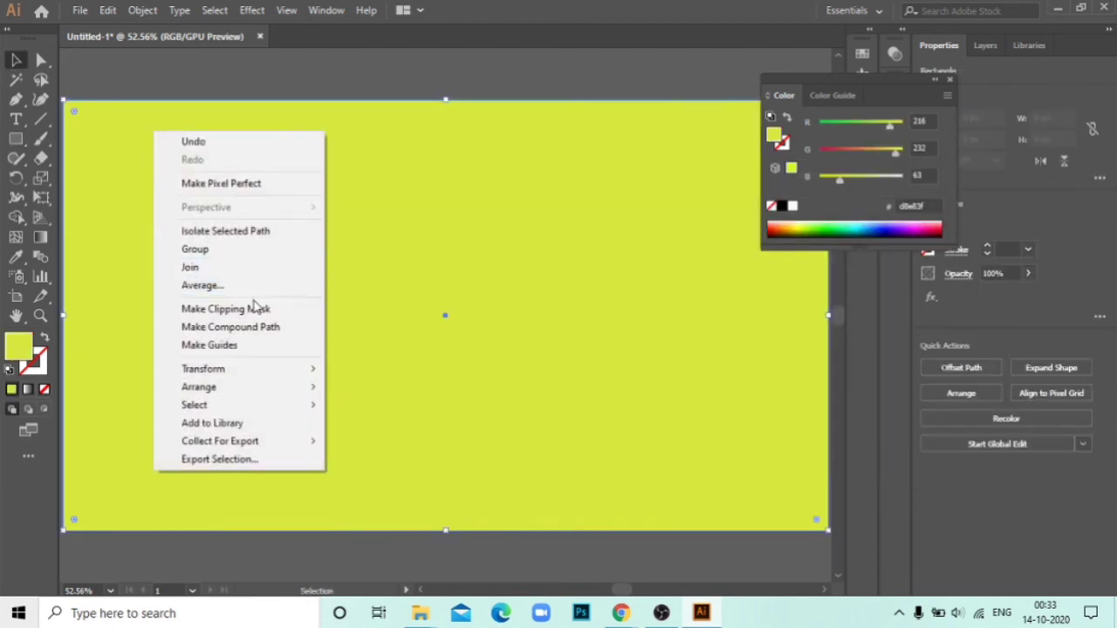
pyautogui.moveTo(199, 387)
pyautogui.click(375, 440)
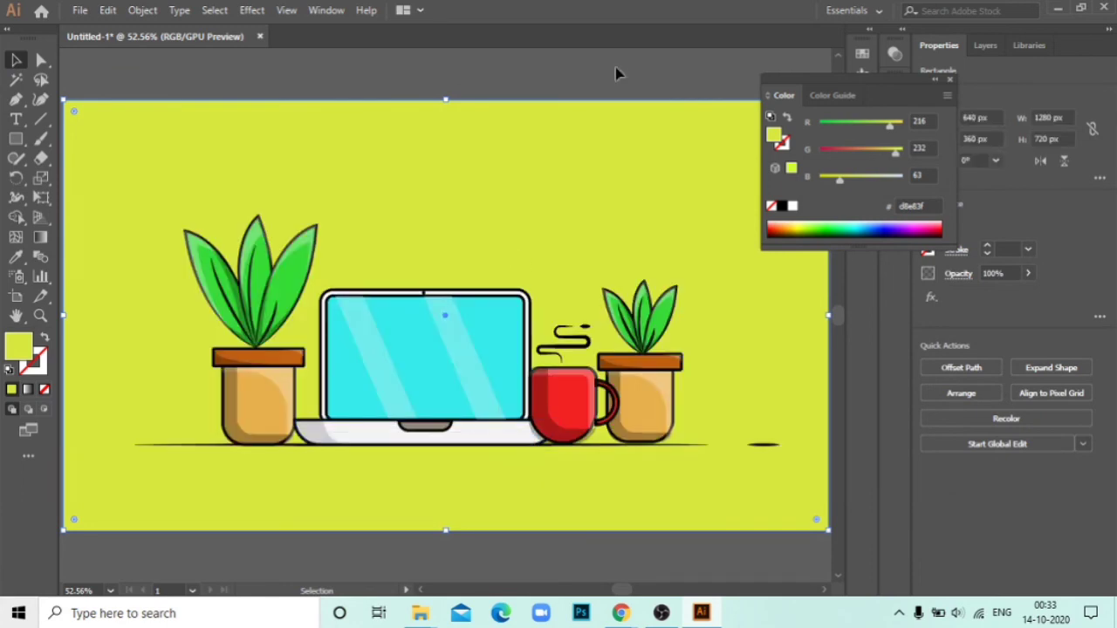
pyautogui.click(949, 82)
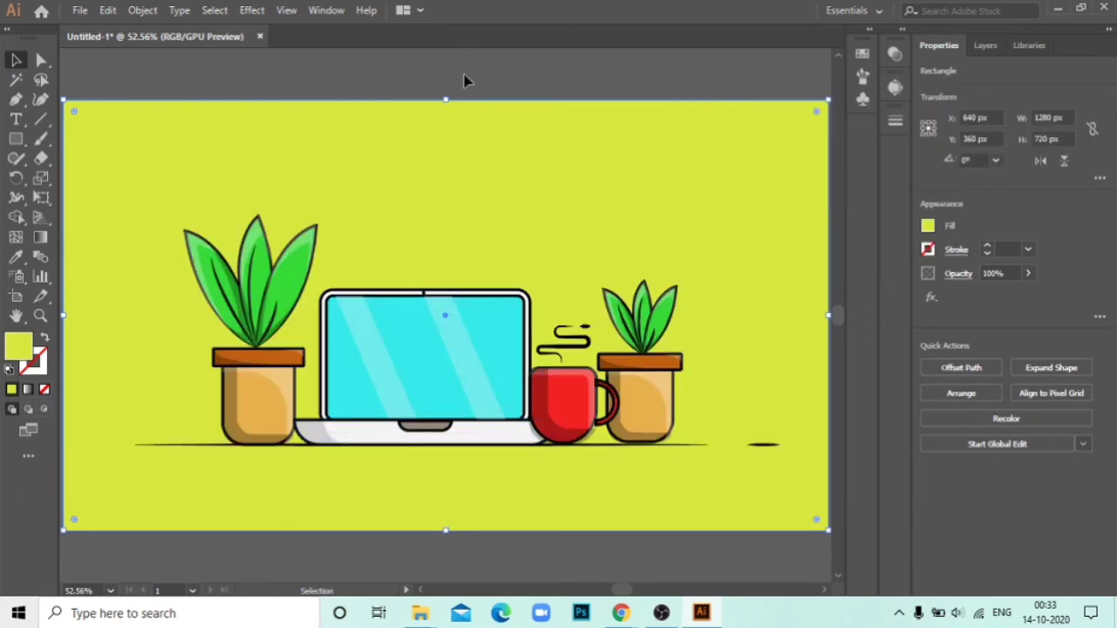
pyautogui.doubleClick(21, 348)
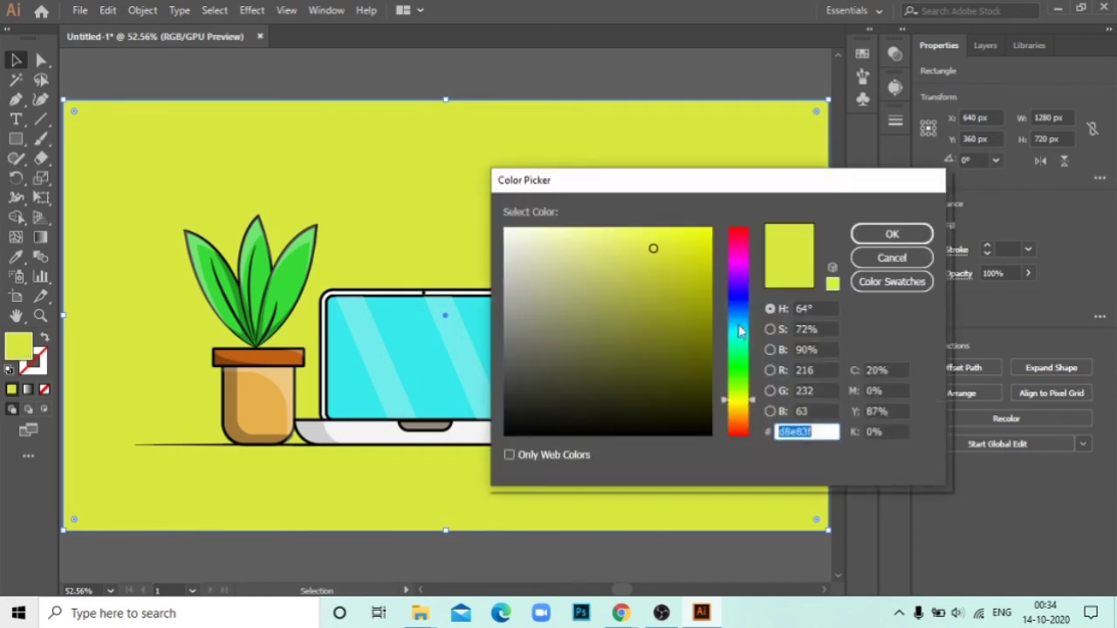
pyautogui.click(745, 362)
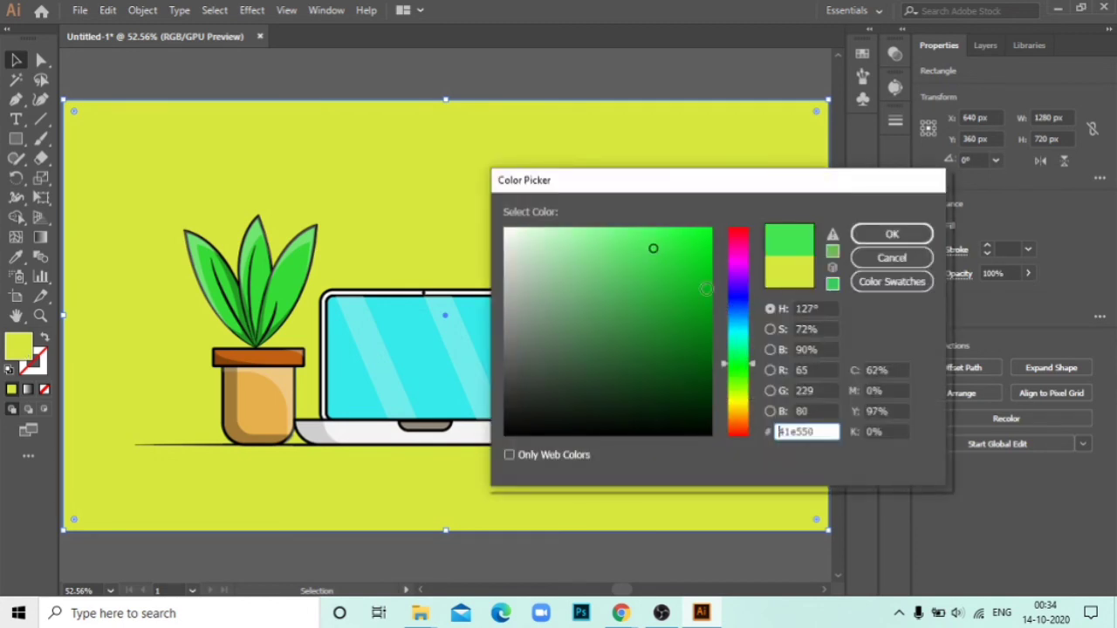
pyautogui.click(602, 235)
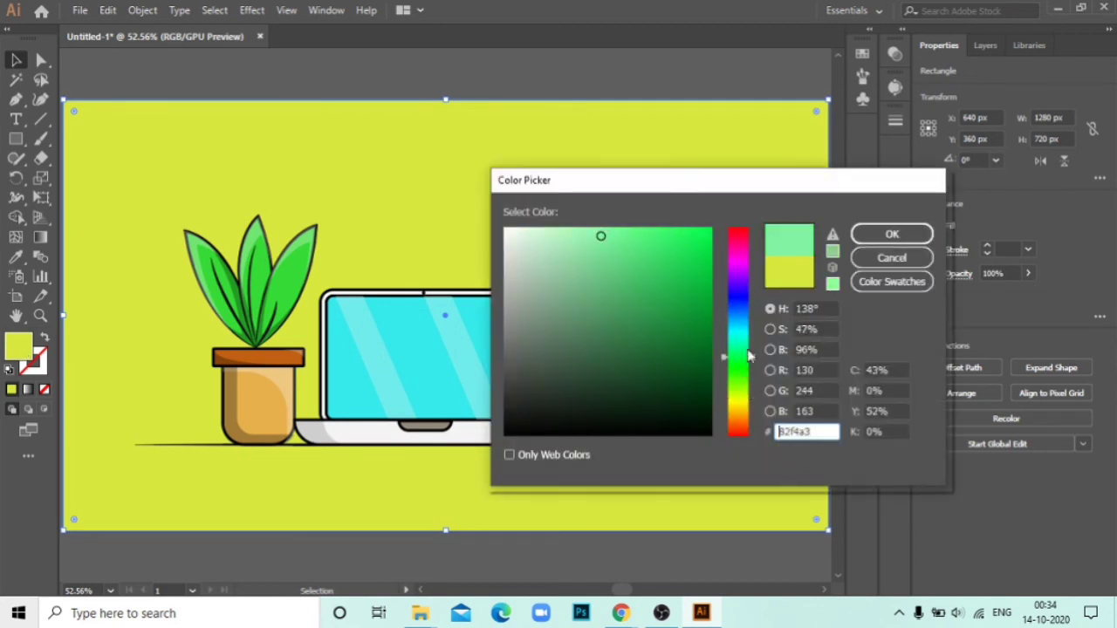
pyautogui.click(892, 233)
pyautogui.click(482, 61)
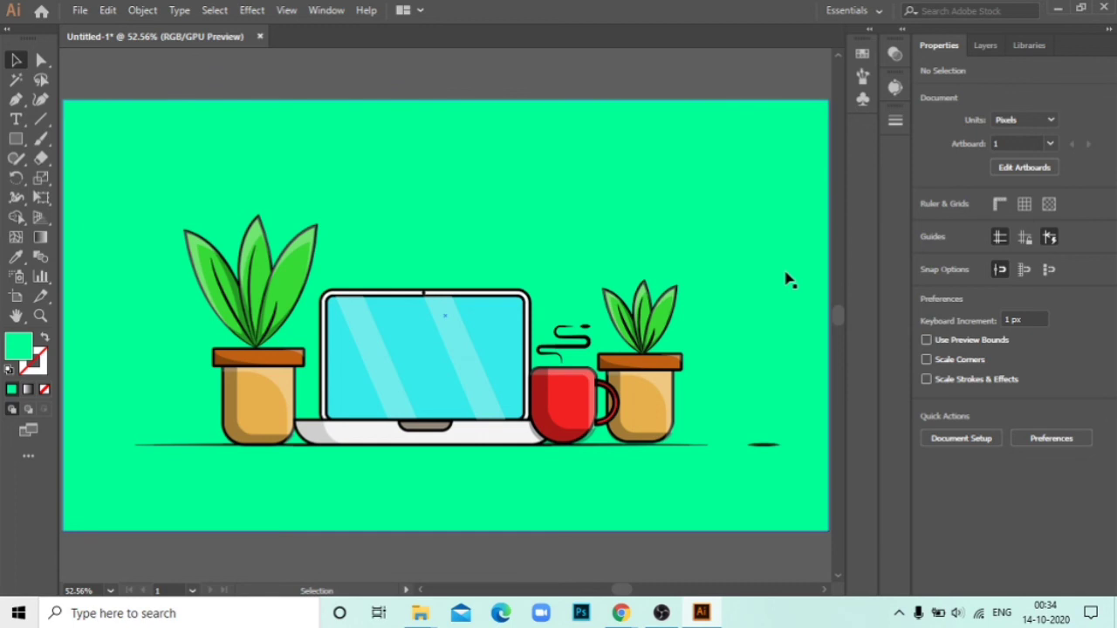
pyautogui.hotkey('ctrl', 'z')
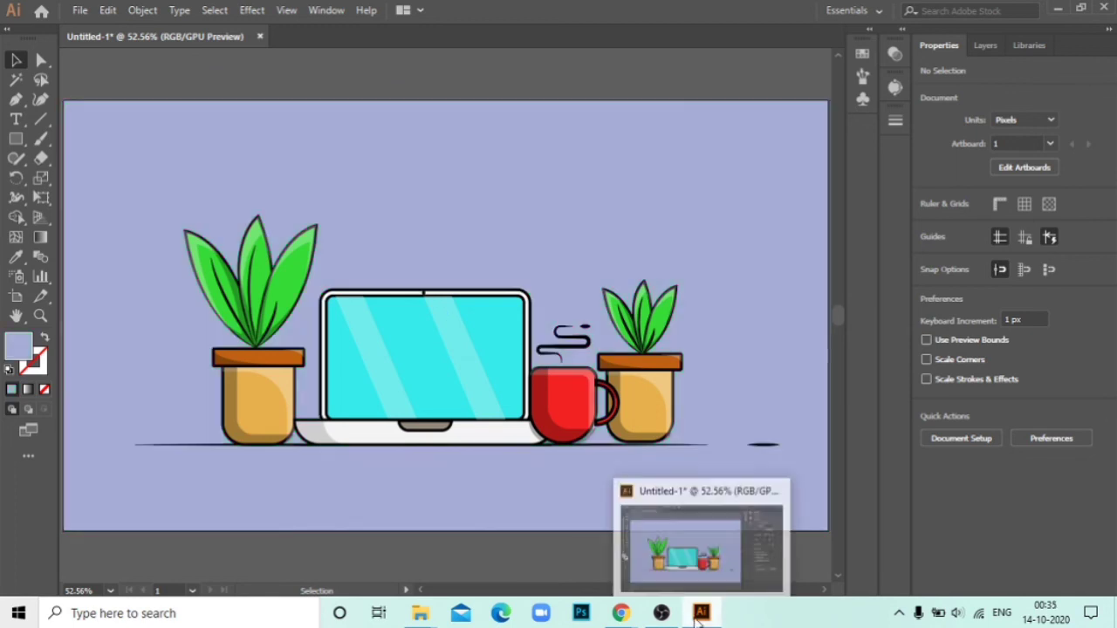
pyautogui.hotkey('ctrl', 'z')
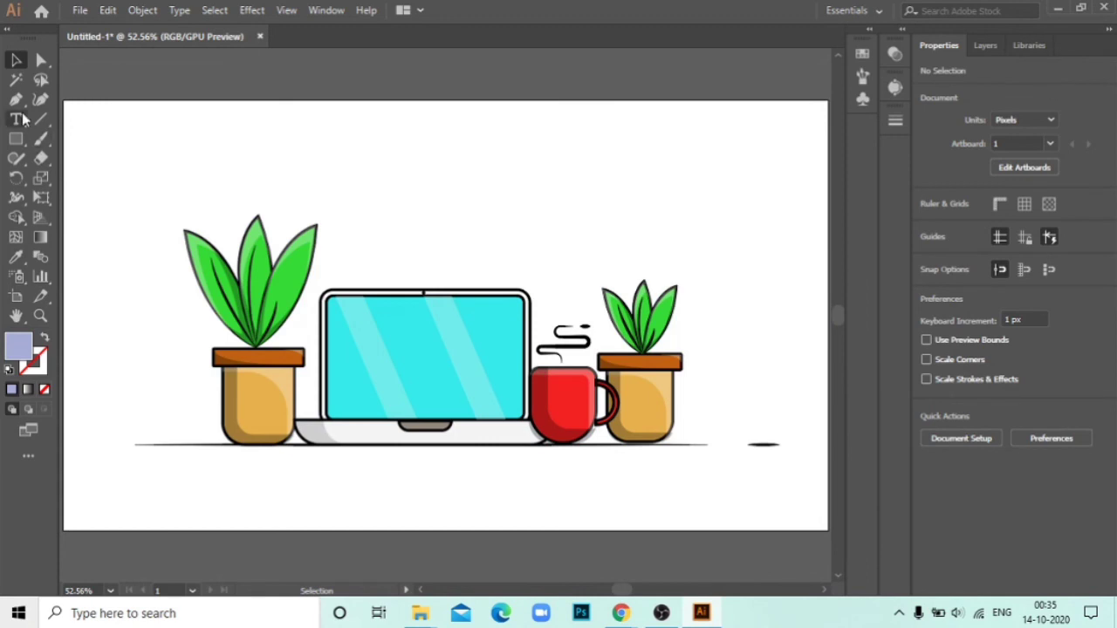
# Step: Draw a large circle over the scene and delete its bottom anchor to make a semicircle
pyautogui.moveTo(13, 140); pyautogui.dragTo(96, 178)
pyautogui.moveTo(172, 164)
pyautogui.mouseDown()
pyautogui.moveTo(735, 442)
pyautogui.moveTo(711, 434)
pyautogui.mouseUp()
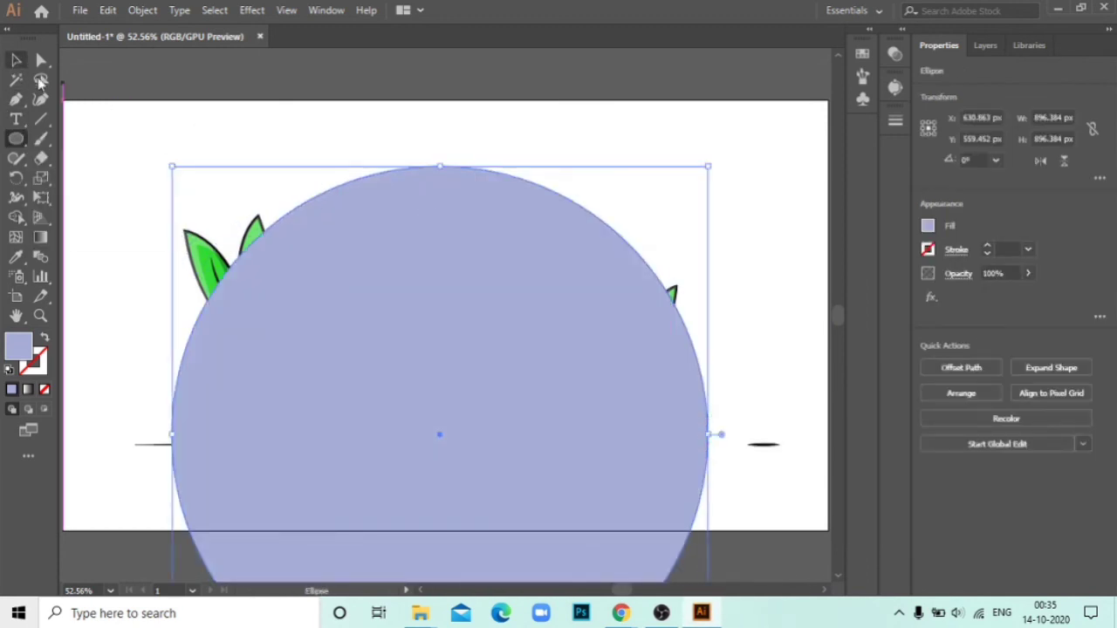
pyautogui.click(40, 59)
pyautogui.scroll(-5, 419, 384)
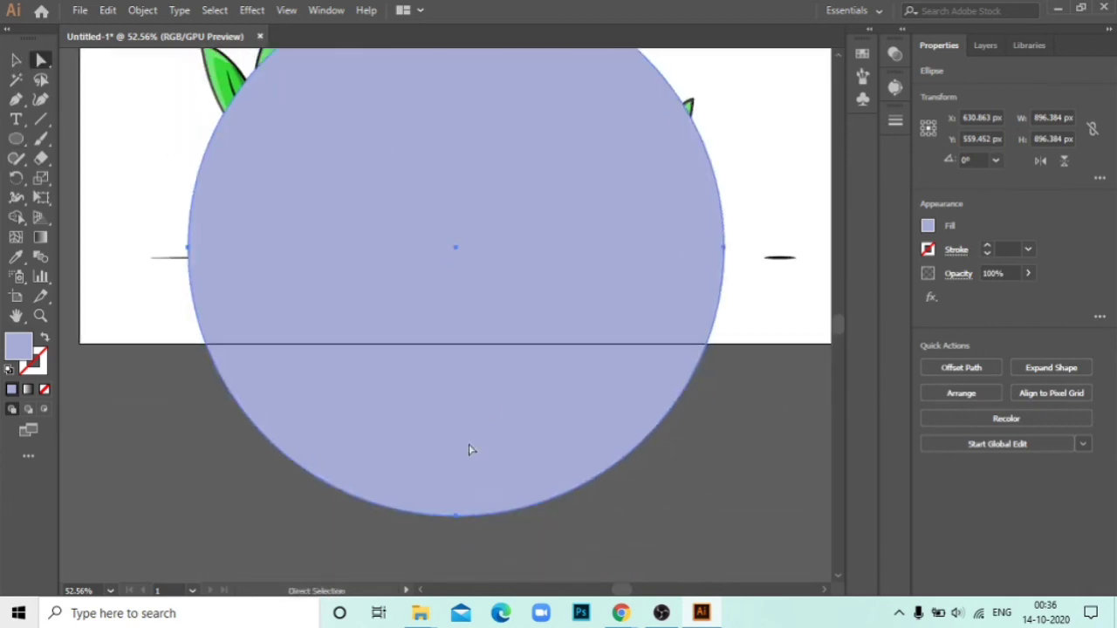
pyautogui.click(461, 522)
pyautogui.press('Delete')
pyautogui.scroll(2, 533, 402)
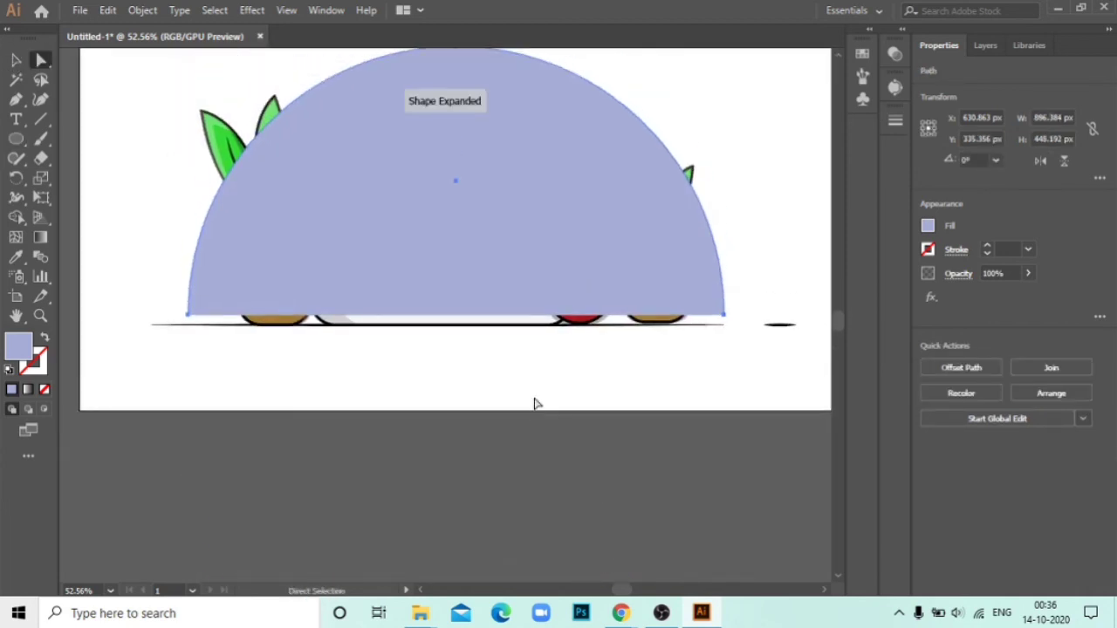
# Step: Lower the semicircle onto the ground line and send it to the back
pyautogui.moveTo(596, 107); pyautogui.dragTo(602, 116)
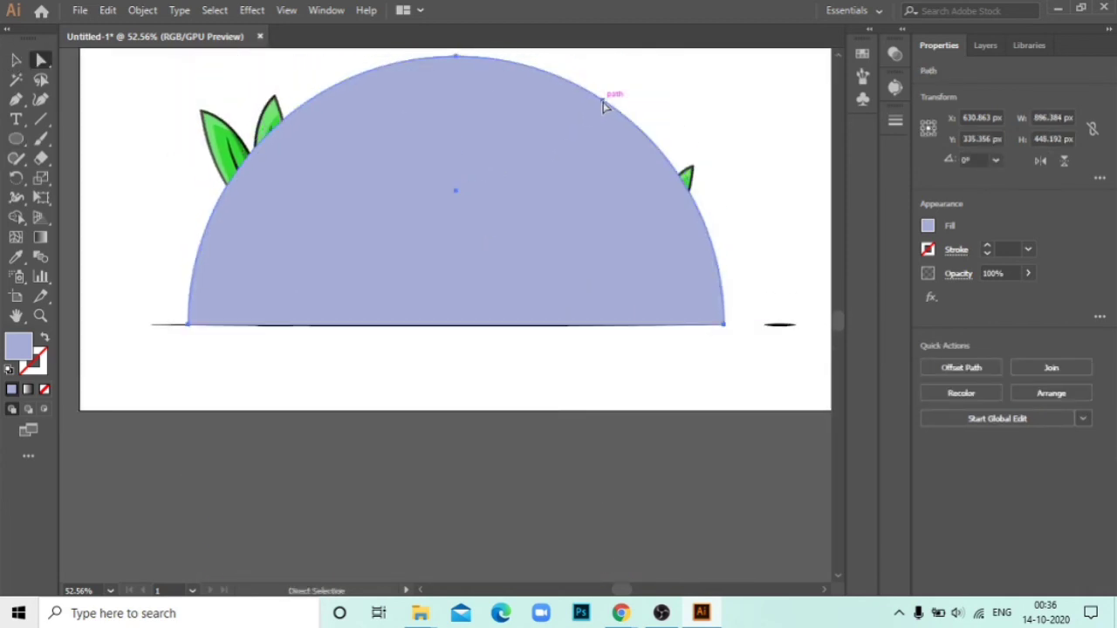
pyautogui.rightClick(563, 400)
pyautogui.click(851, 442)
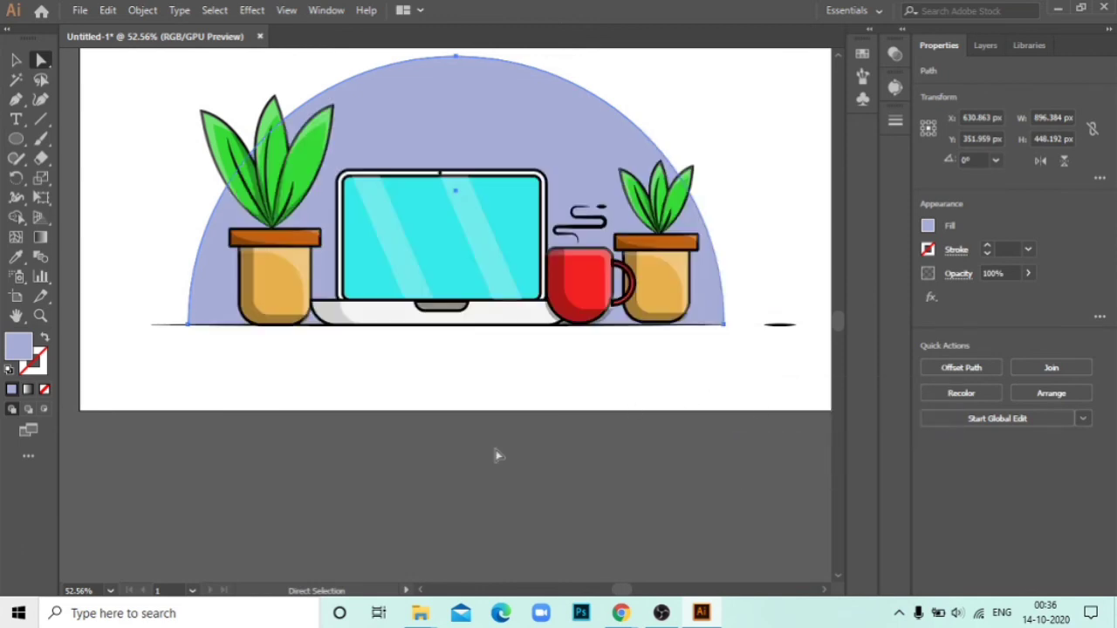
pyautogui.click(496, 451)
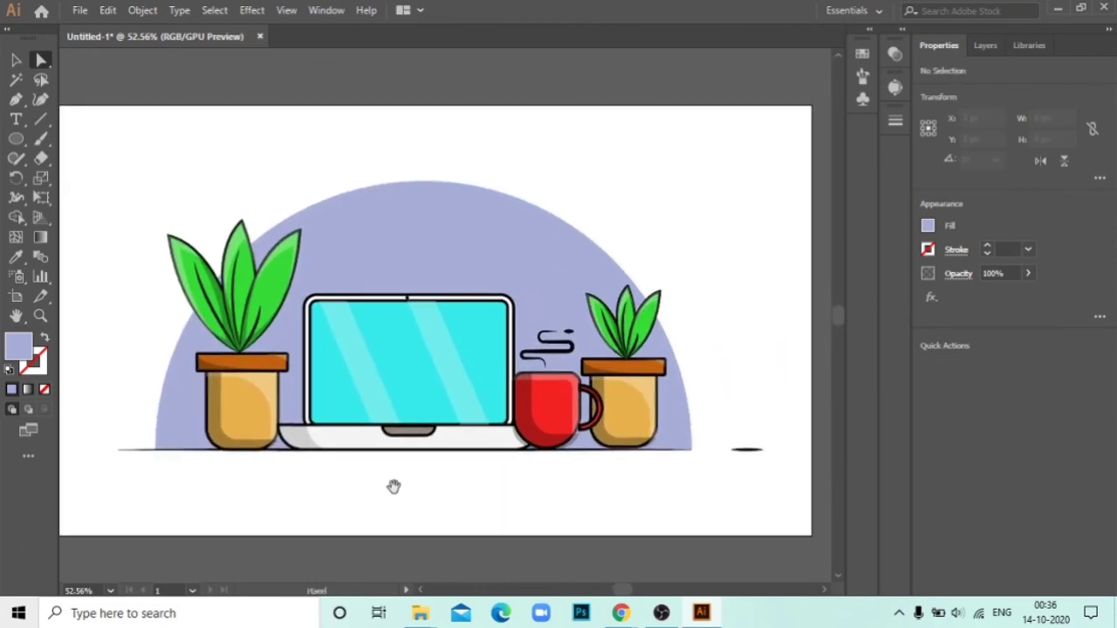